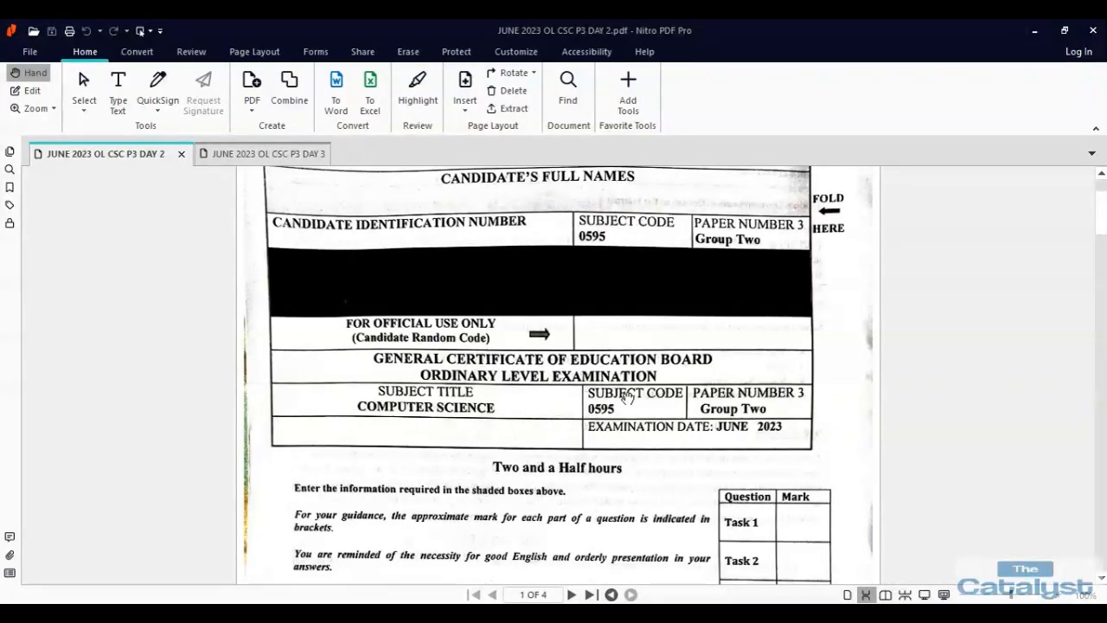
Look through the June 2023 Computer Science Paper 3 question paper, from the cover page to Task III.
scroll(553, 415, "down", 3)
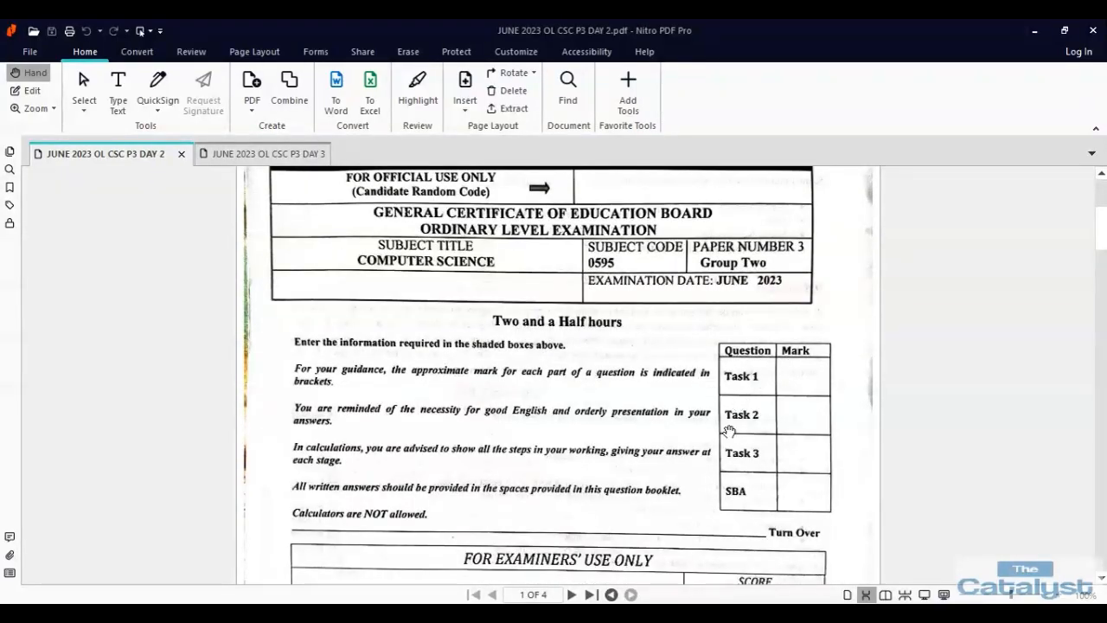
scroll(649, 420, "down", 10)
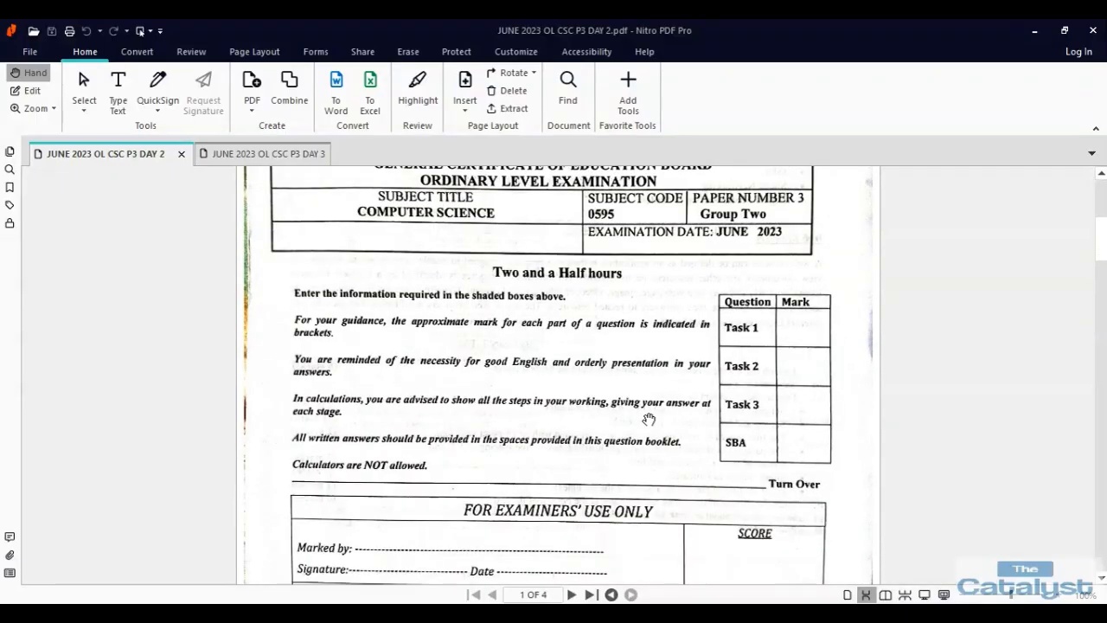
scroll(649, 419, "down", 1)
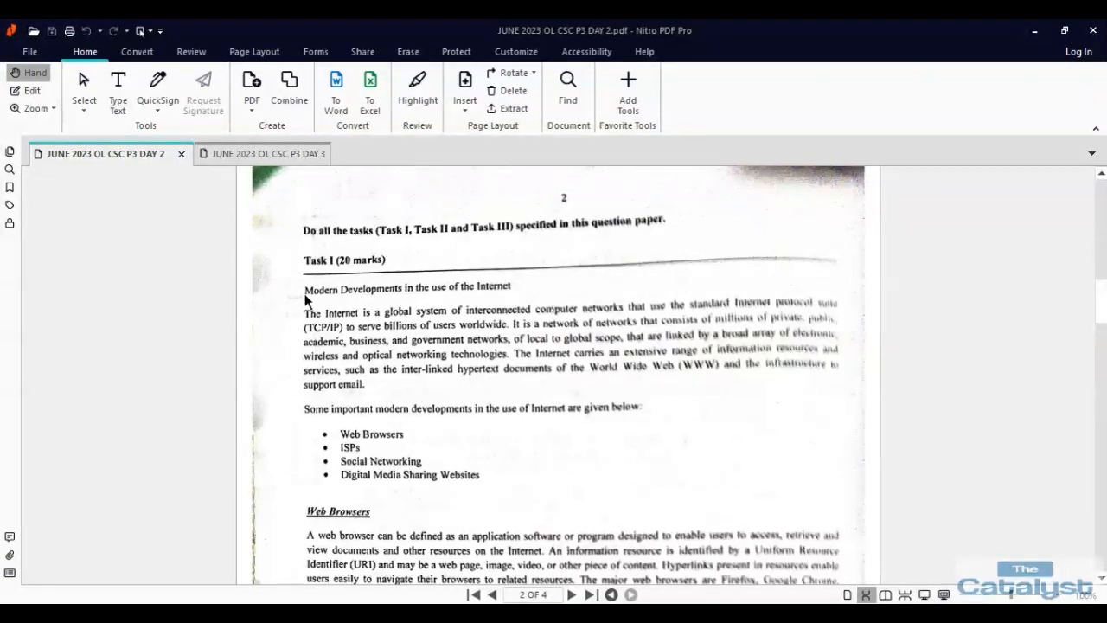
scroll(467, 398, "down", 15)
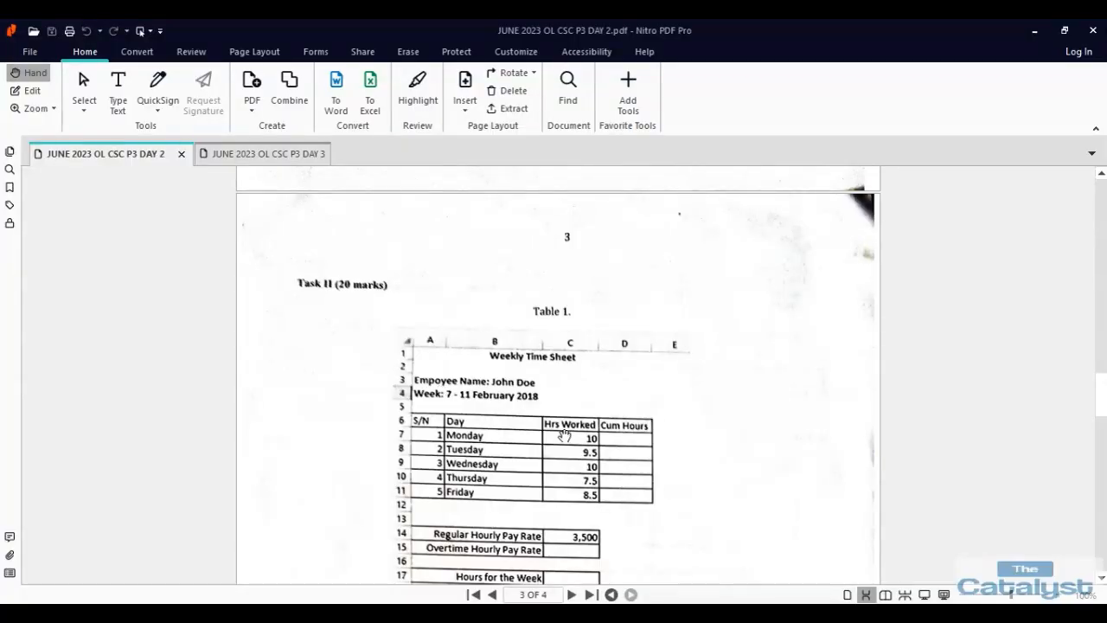
scroll(563, 434, "down", 1)
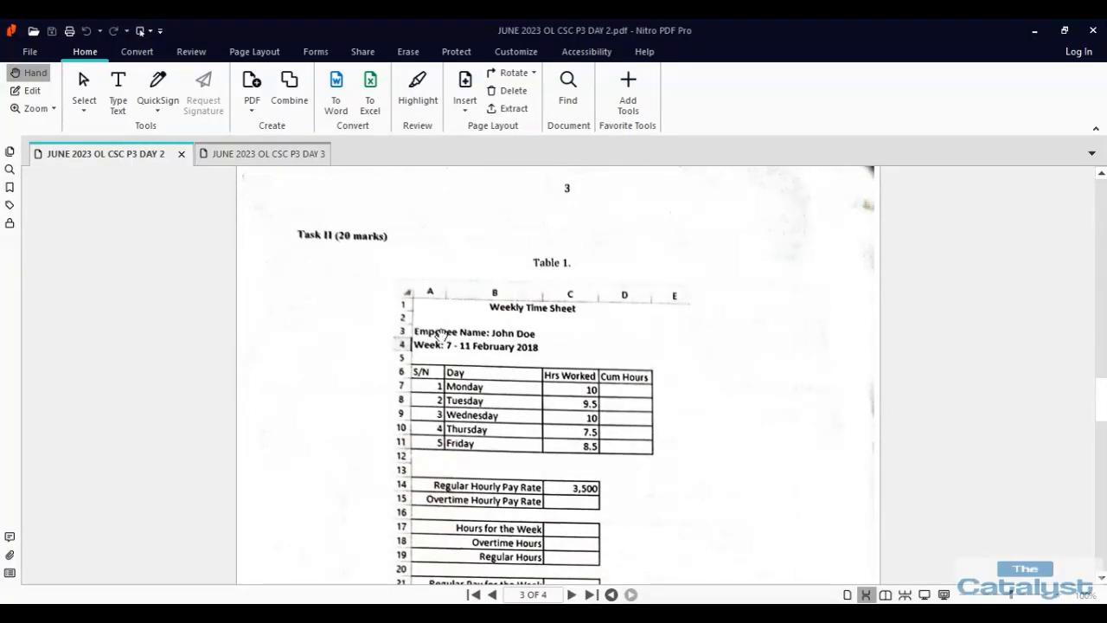
scroll(551, 390, "down", 12)
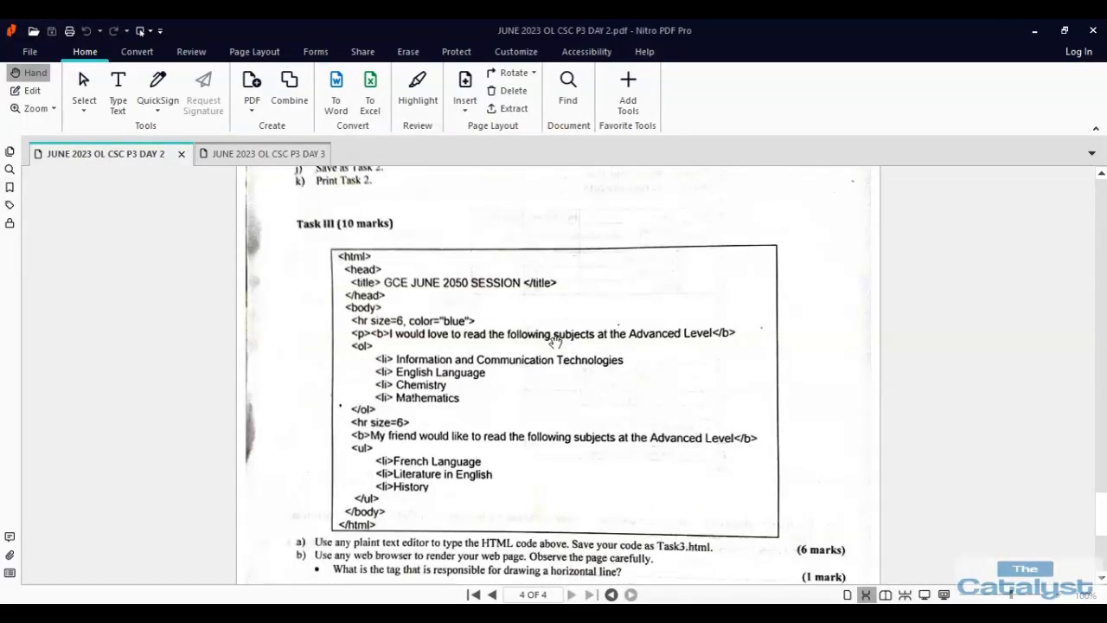
scroll(594, 346, "up", 20)
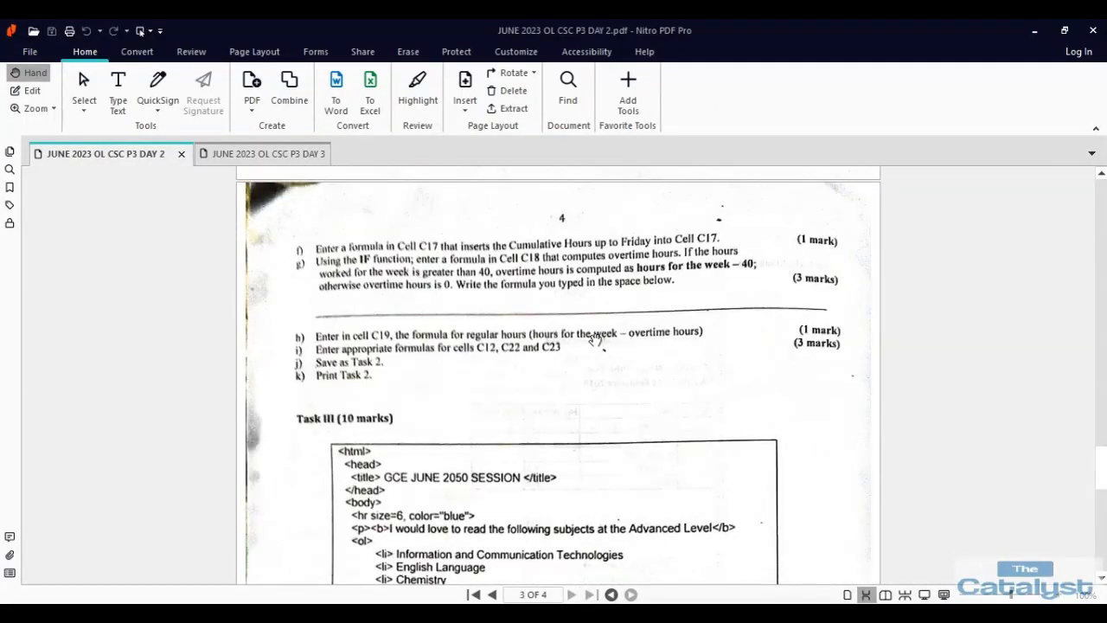
scroll(582, 329, "up", 8)
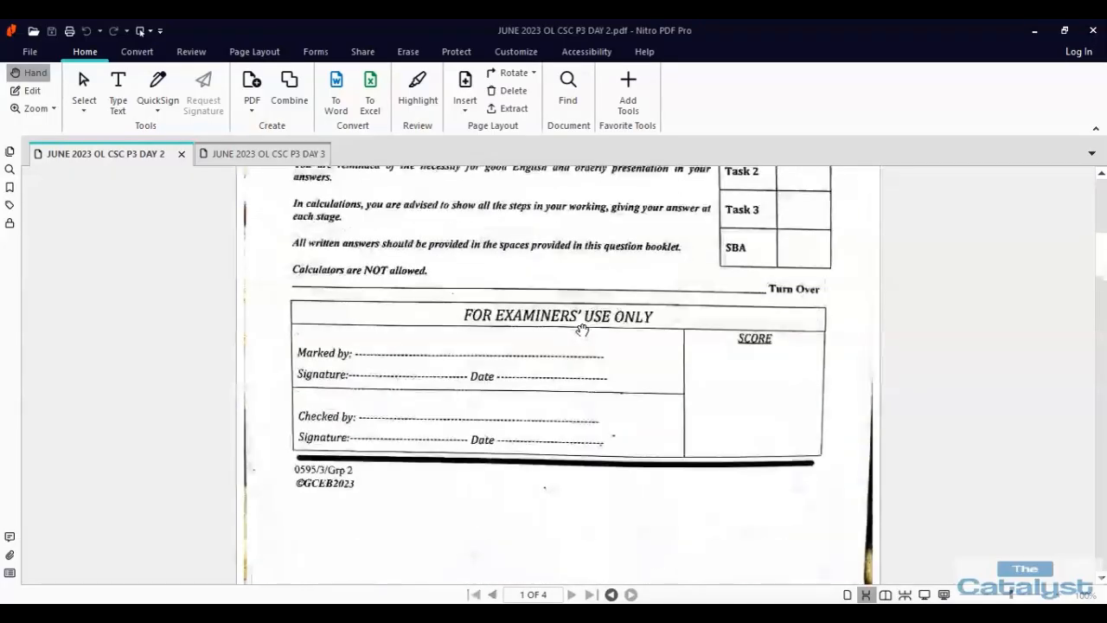
Read the Task I passage and its typing and formatting instructions on page 2 of the question paper.
scroll(582, 330, "down", 5)
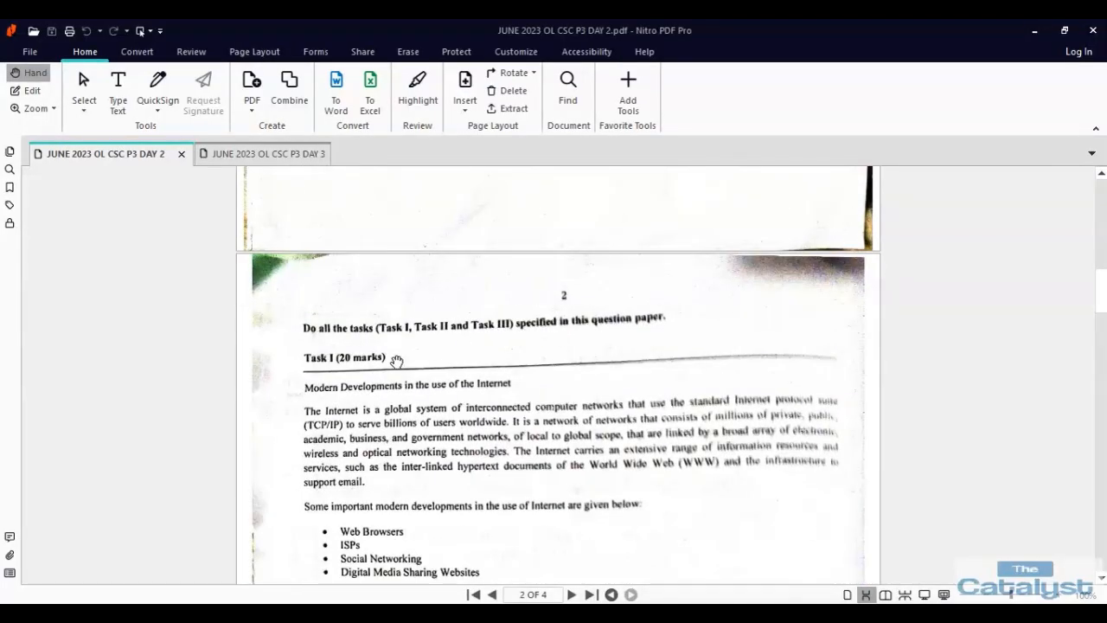
scroll(396, 360, "down", 2)
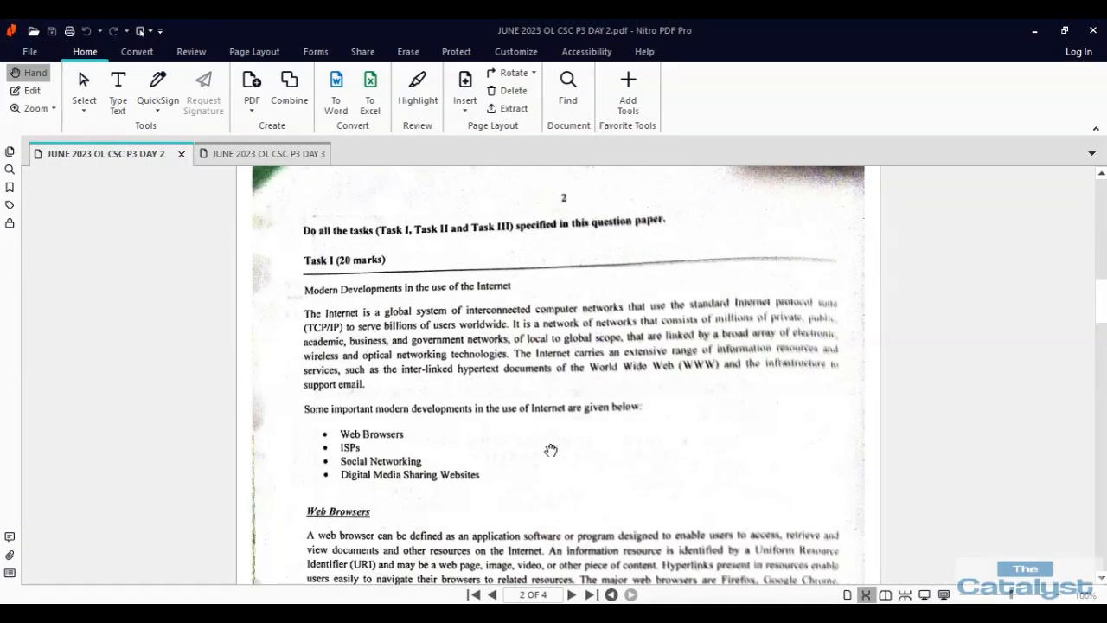
scroll(550, 449, "down", 6)
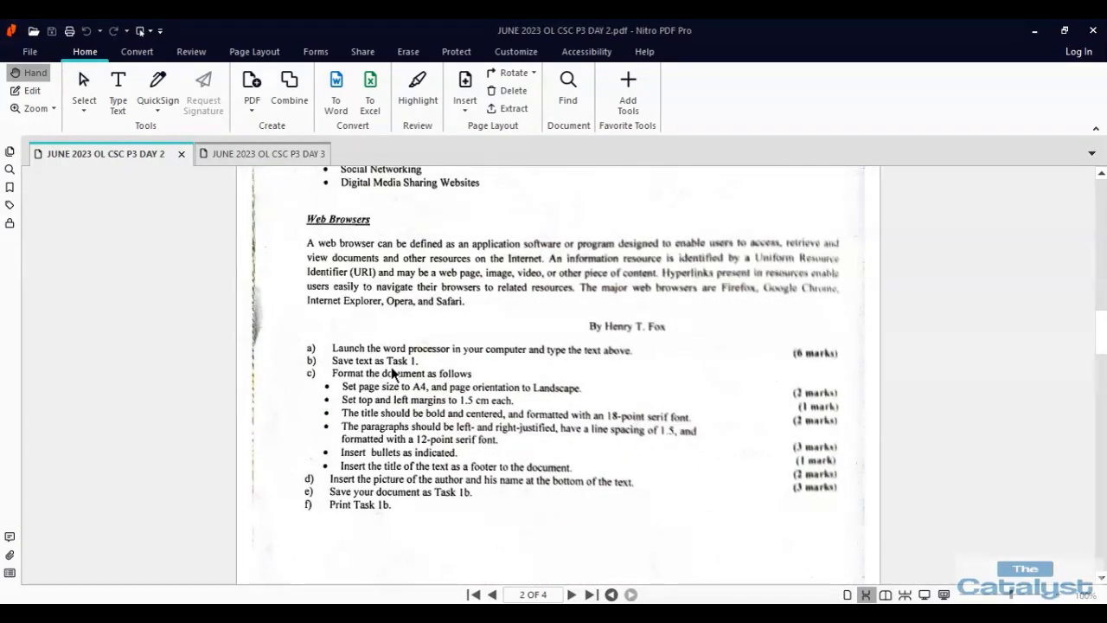
scroll(557, 406, "up", 6)
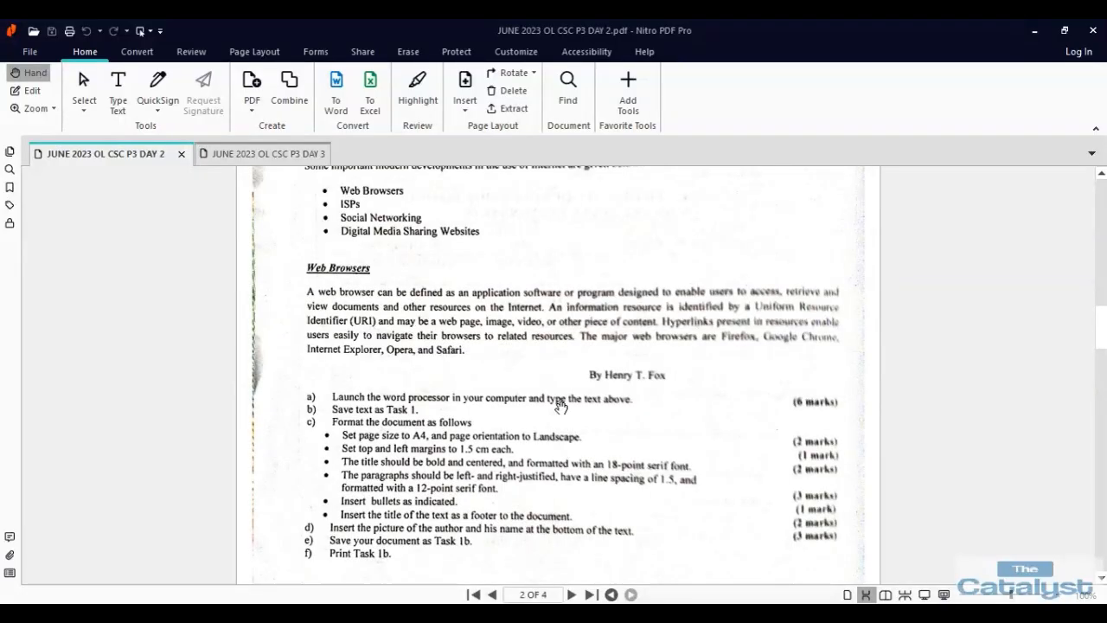
scroll(555, 413, "down", 1)
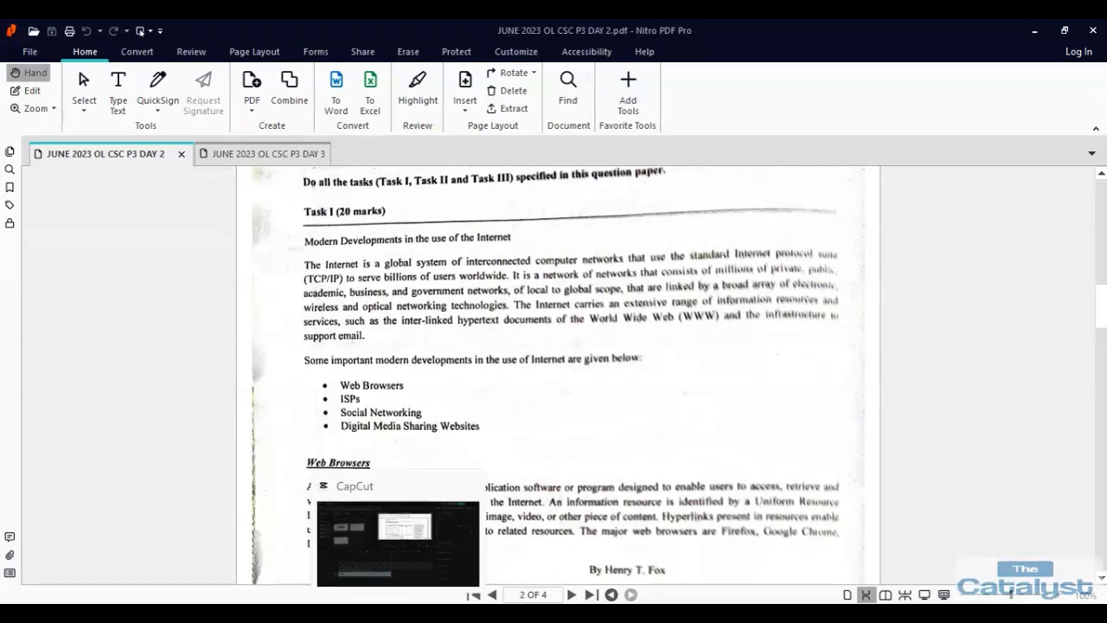
Go to the desktop and open the Task 1 document from the JUNE 2023 G2 folder.
left_click(1104, 612)
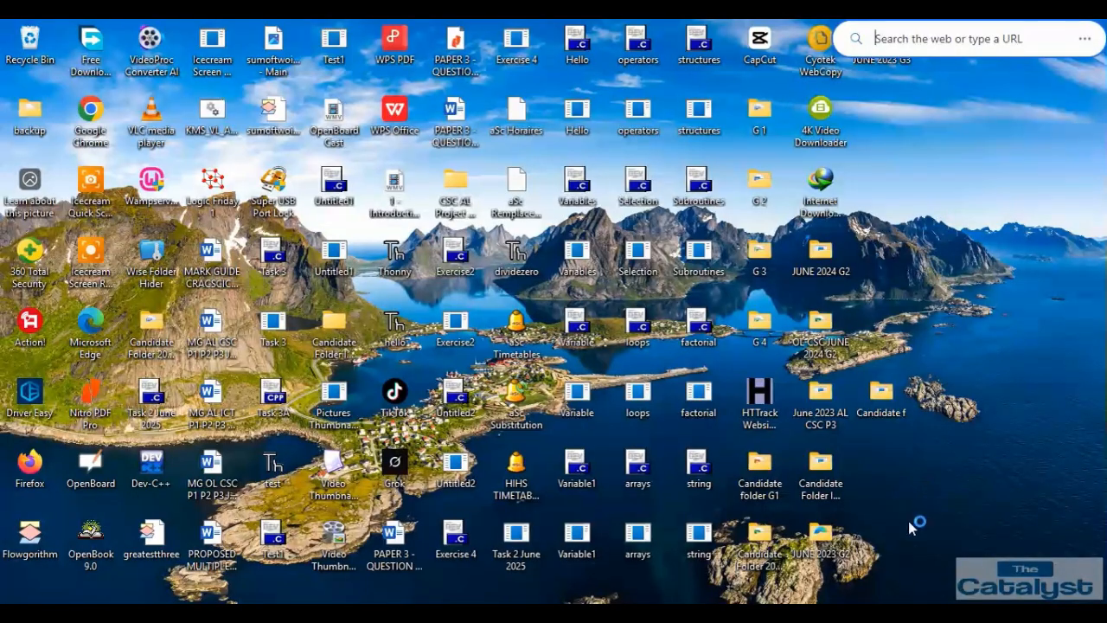
left_click(836, 259)
double_click(835, 258)
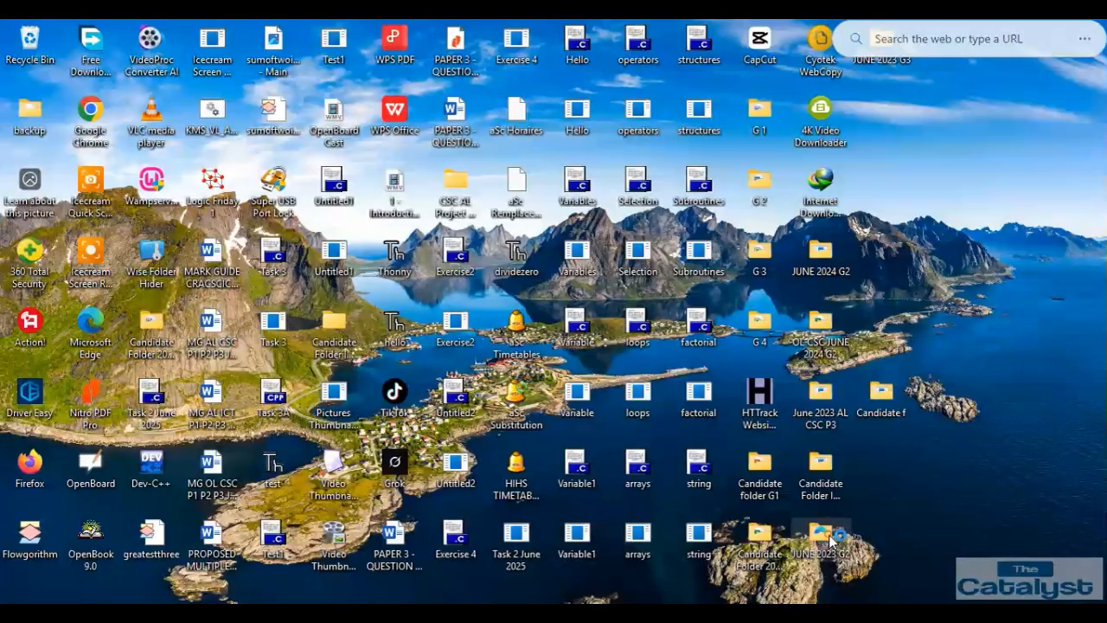
double_click(830, 541)
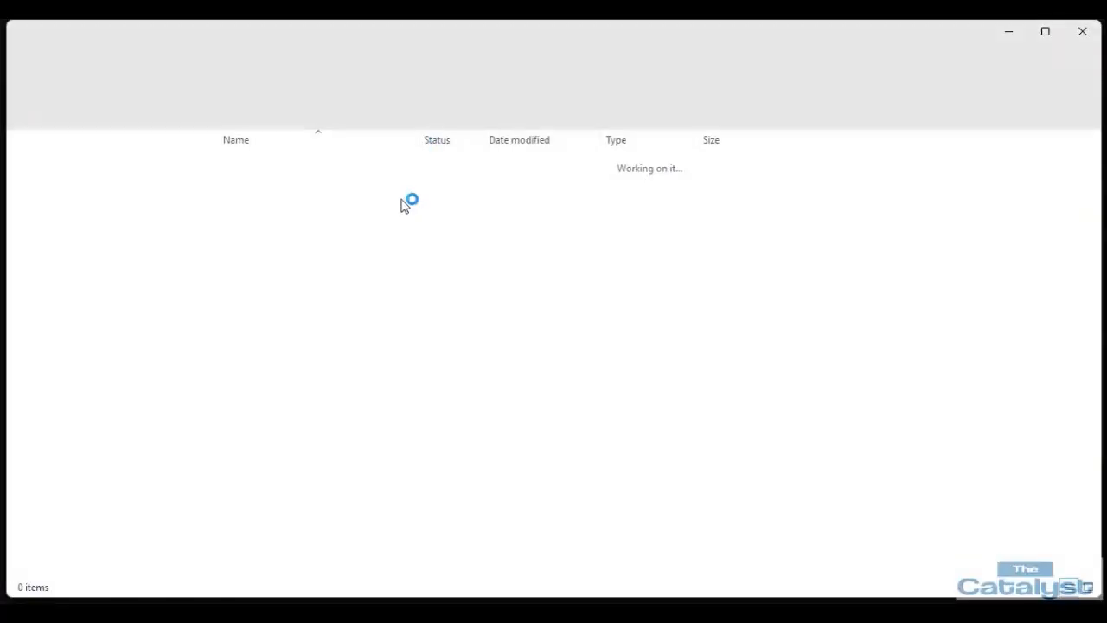
left_click(266, 192)
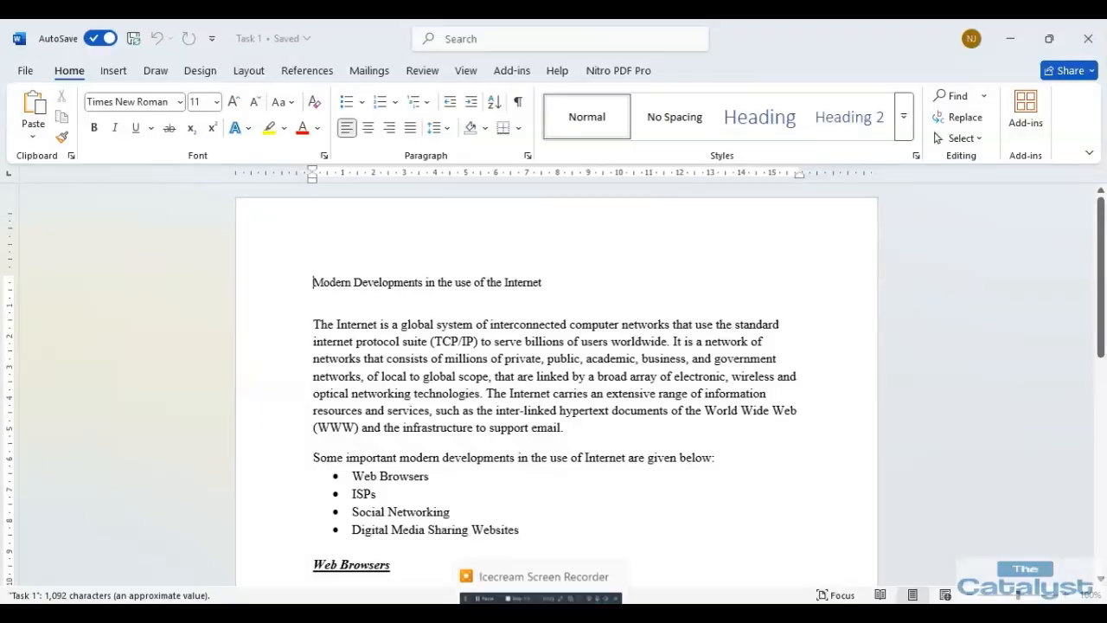
Check the text typed in Task 1, and switch to the question paper in Nitro PDF Pro to read the formatting instructions.
scroll(517, 332, "down", 5)
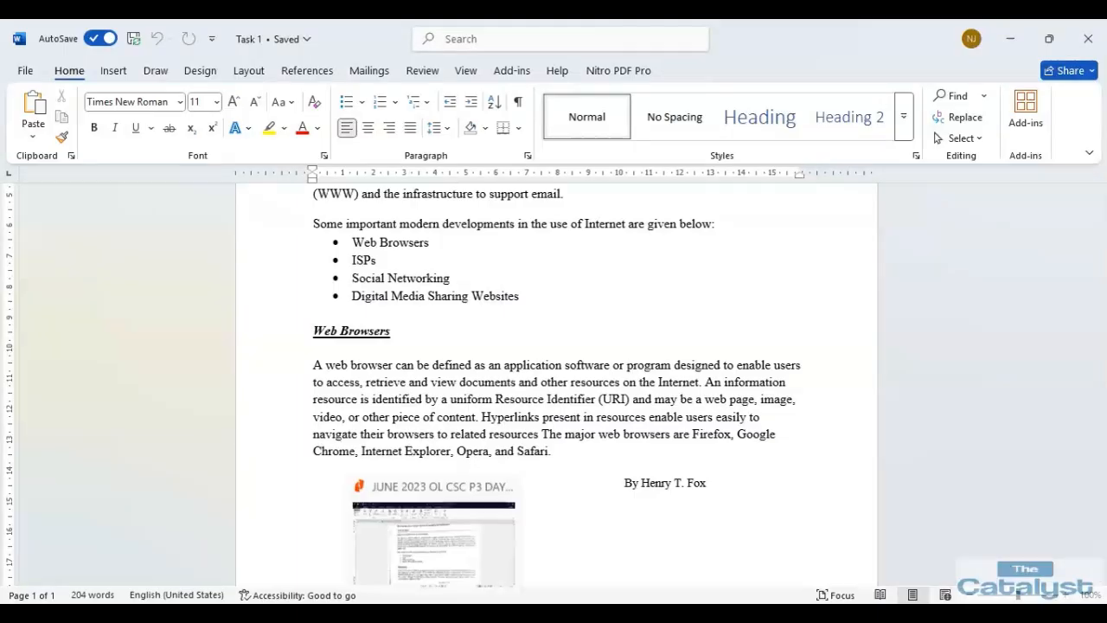
left_click(434, 617)
scroll(535, 360, "down", 5)
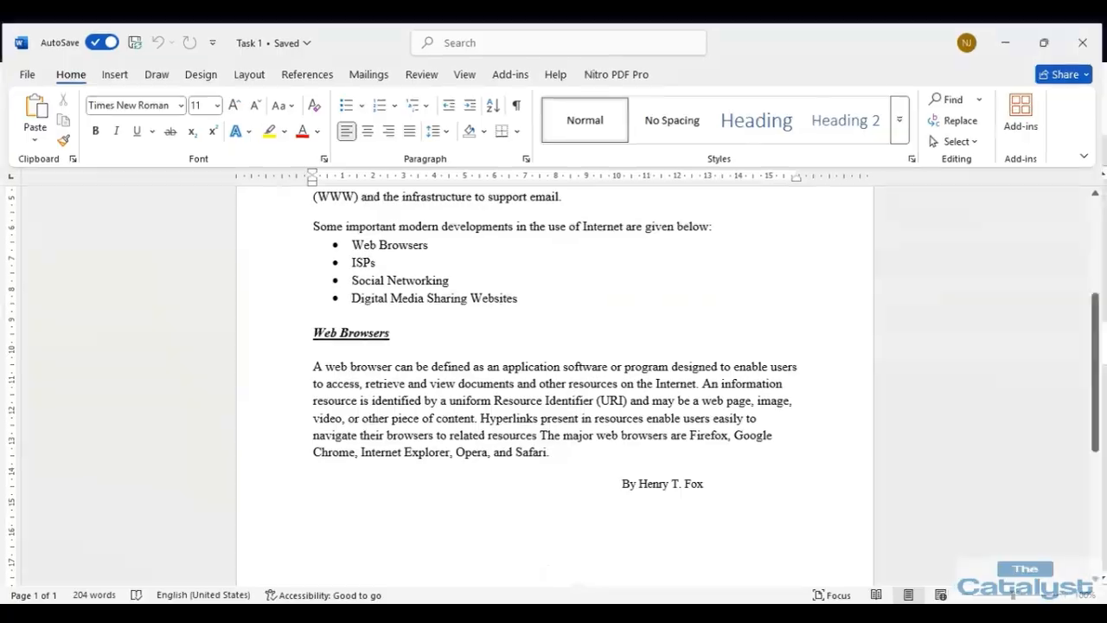
Switch back to Word and set the Task 1 document's page size to A4.
left_click(576, 612)
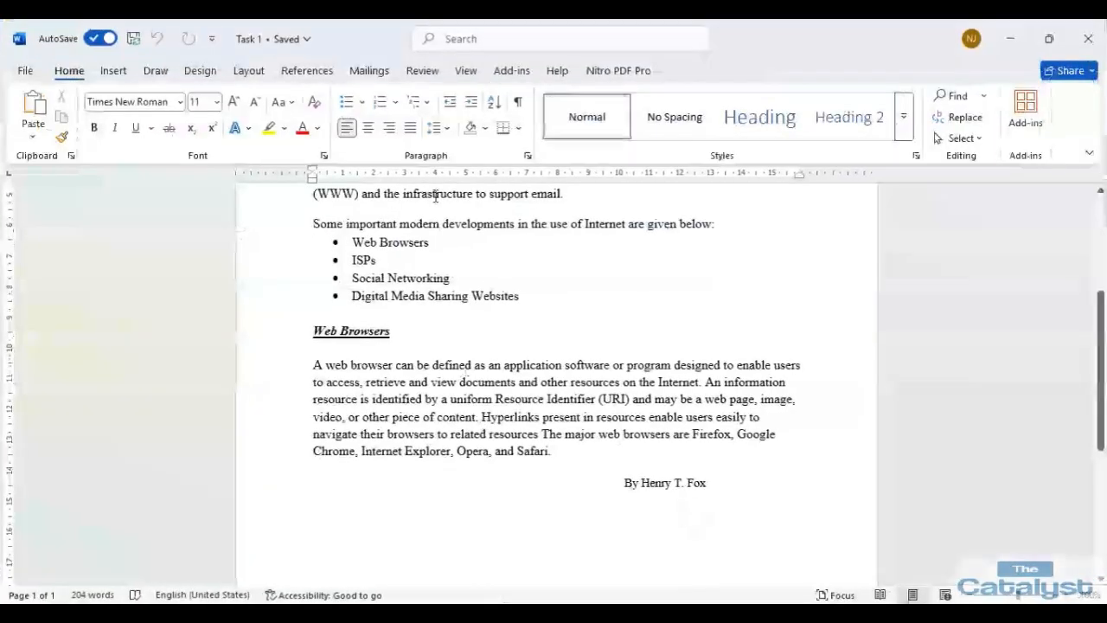
left_click(113, 70)
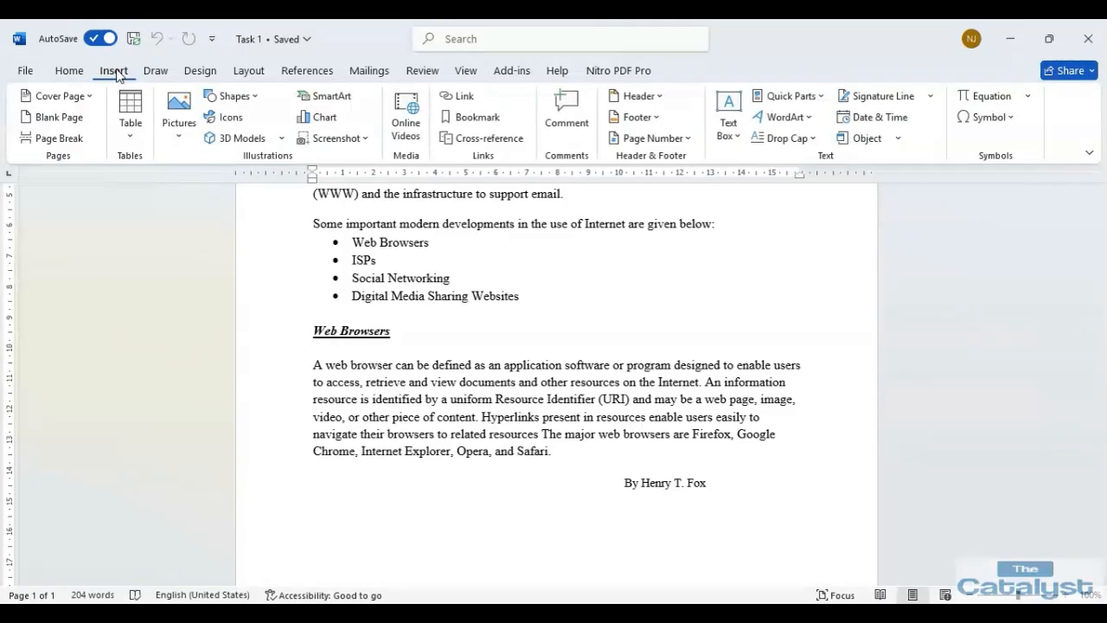
left_click(246, 73)
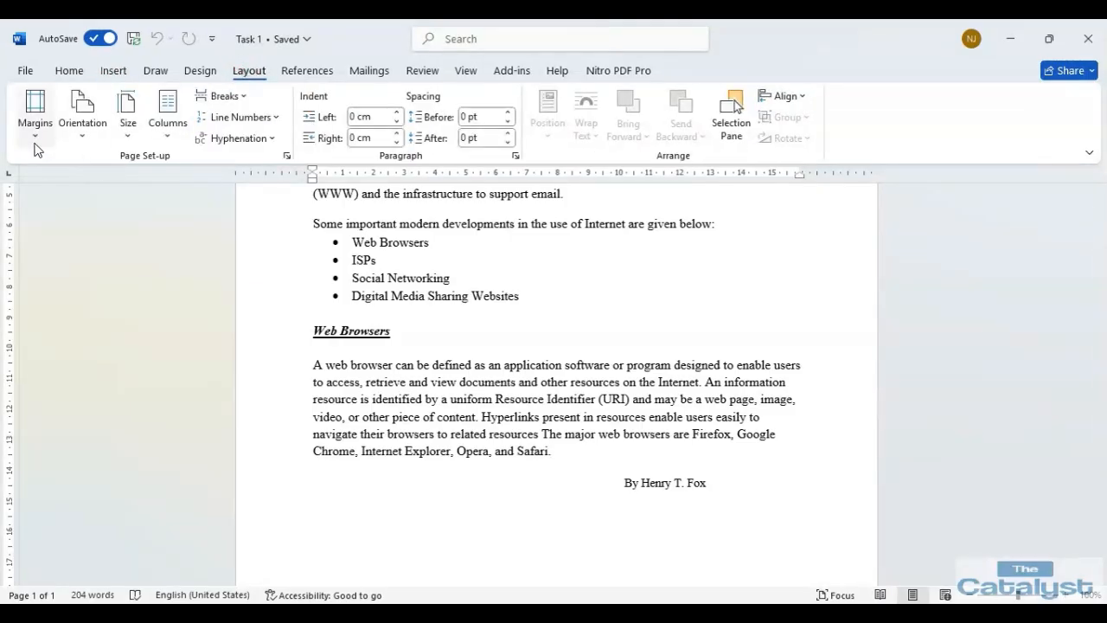
left_click(133, 140)
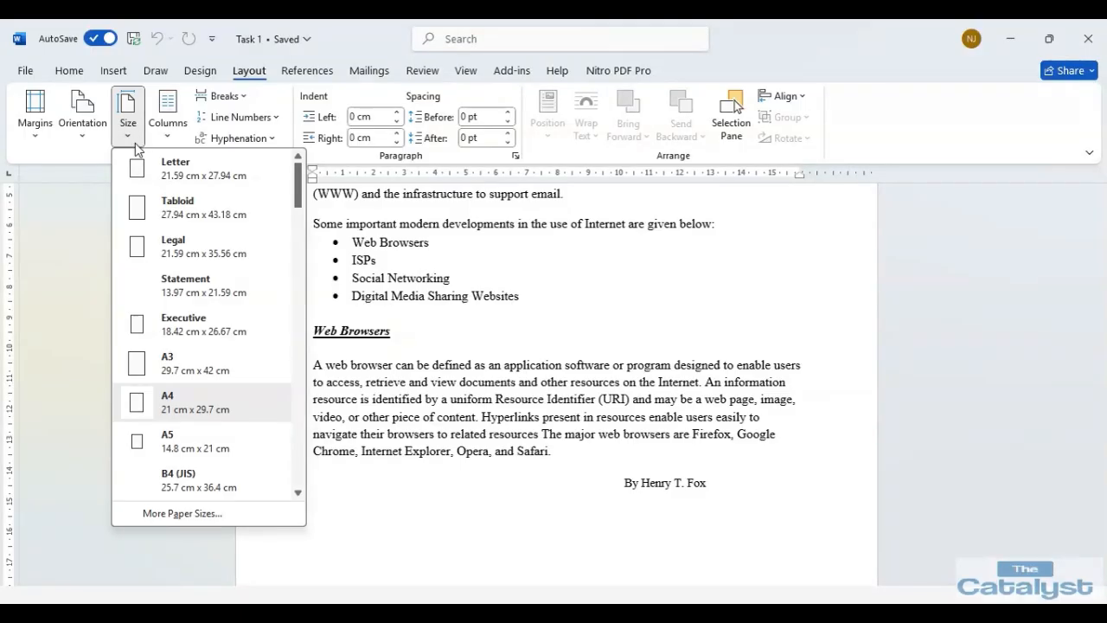
left_click(199, 402)
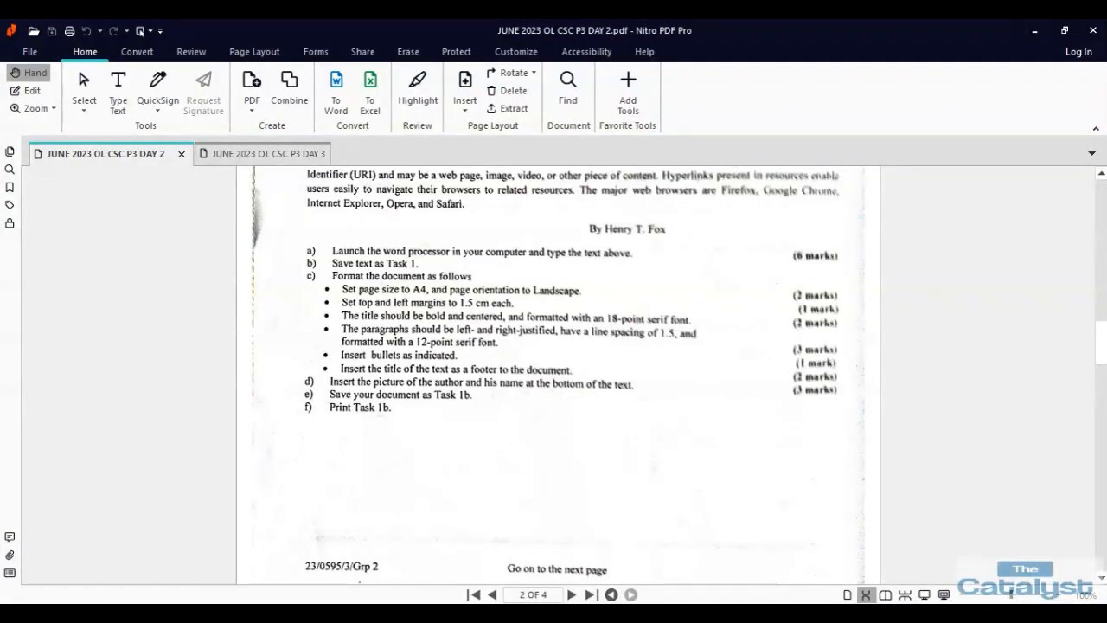
Return to Word from the question paper and set the Task 1 document's page orientation to Landscape.
left_click(542, 602)
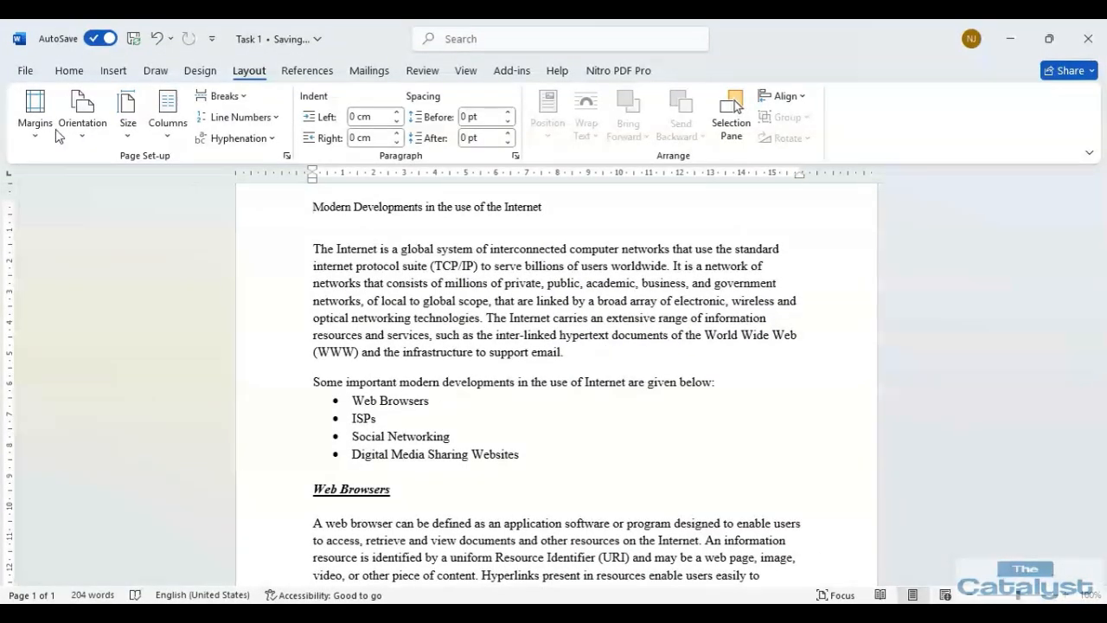
left_click(86, 138)
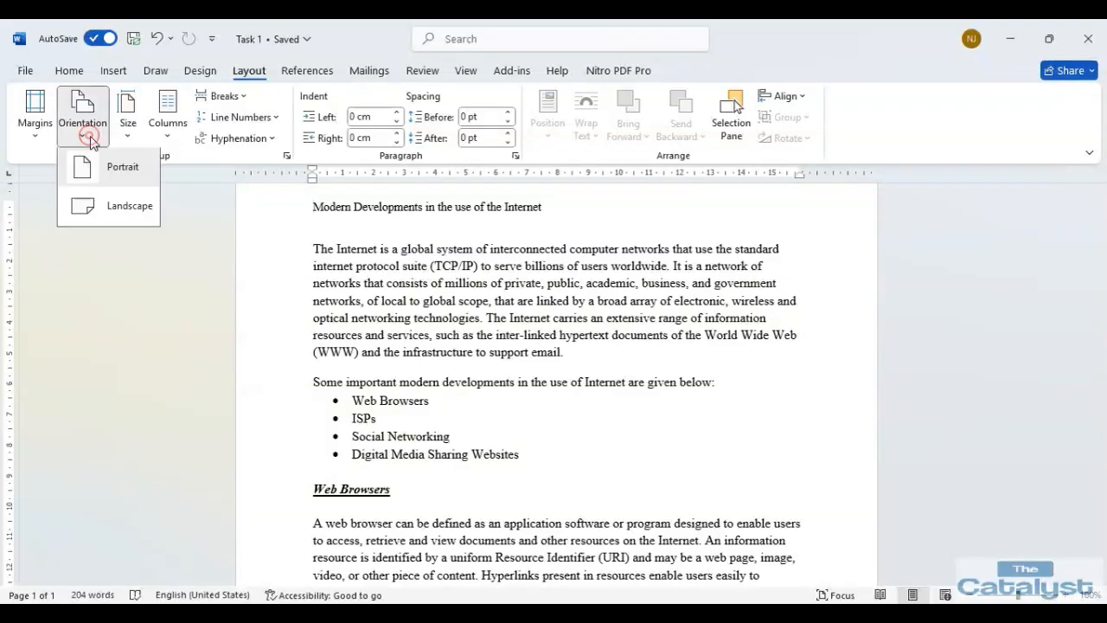
left_click(131, 210)
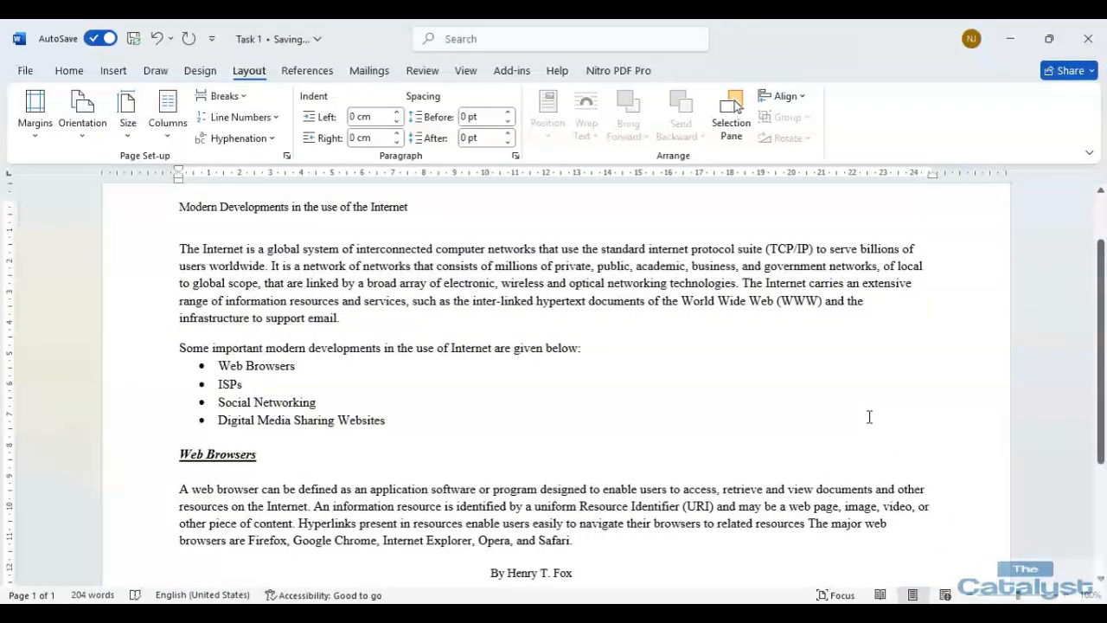
scroll(868, 410, "up", 2)
scroll(869, 408, "down", 4)
scroll(868, 407, "up", 5)
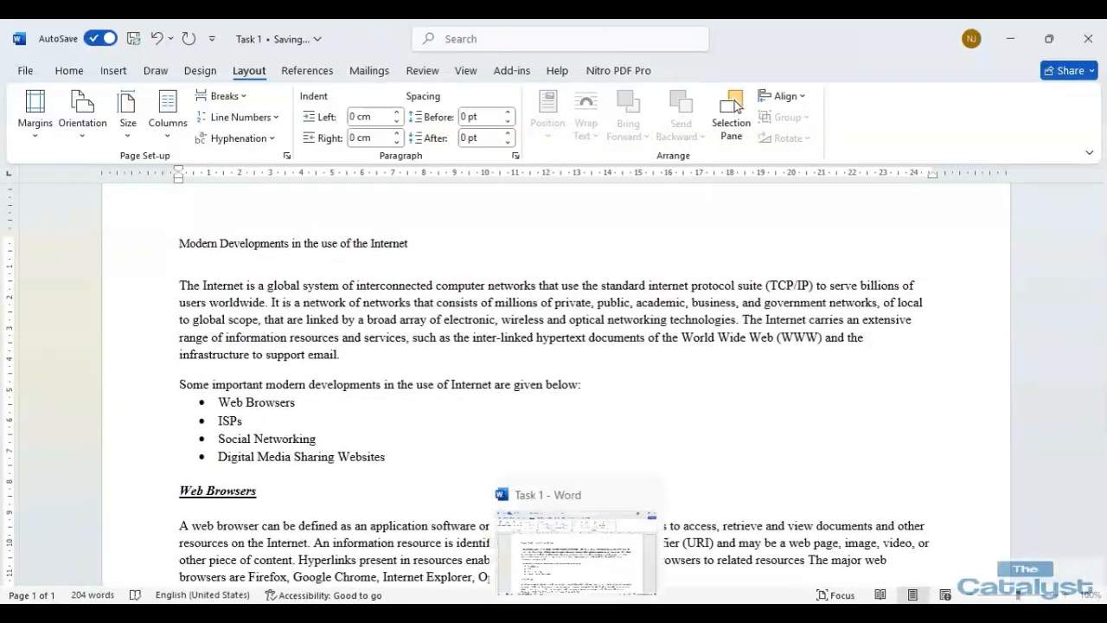
Return to Word from the question paper and set the Task 1 document's top and left margins to 1.5 cm.
left_click(609, 612)
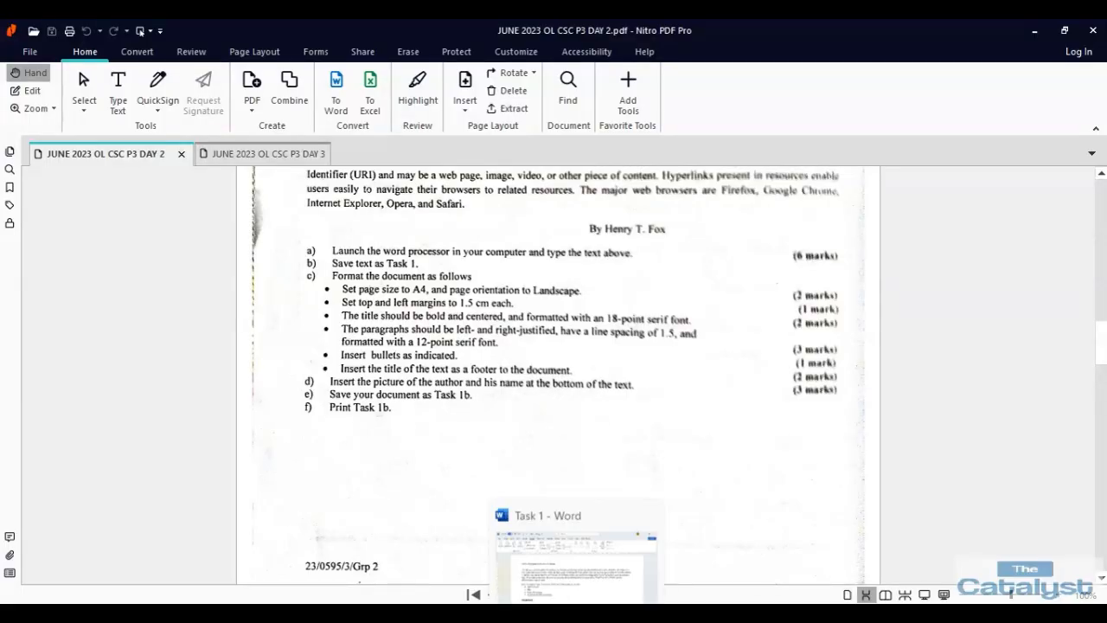
left_click(559, 566)
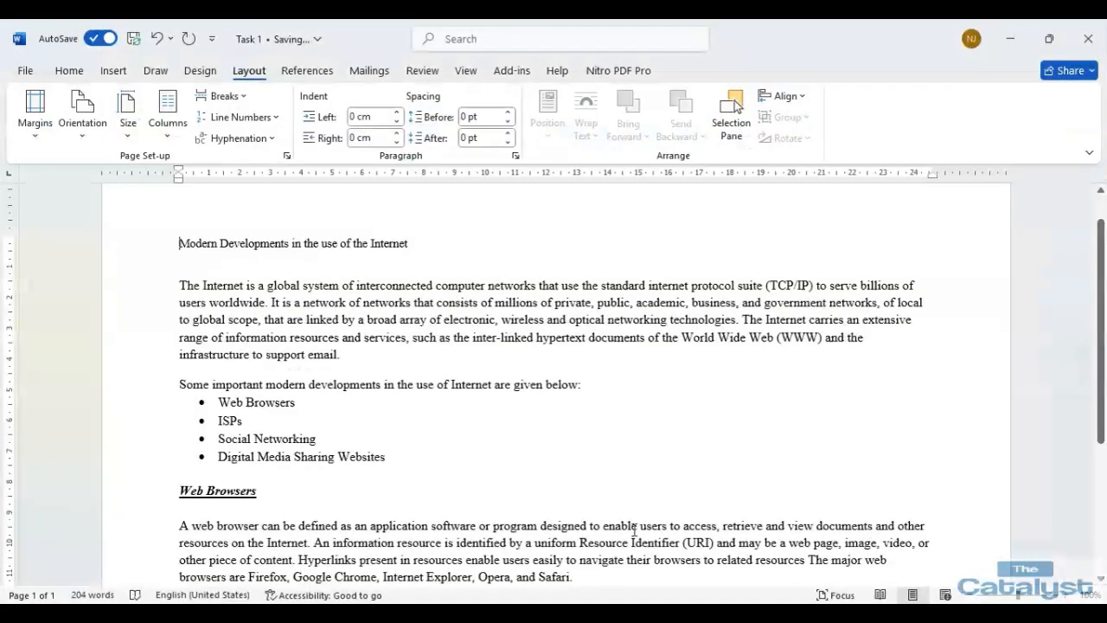
left_click(35, 138)
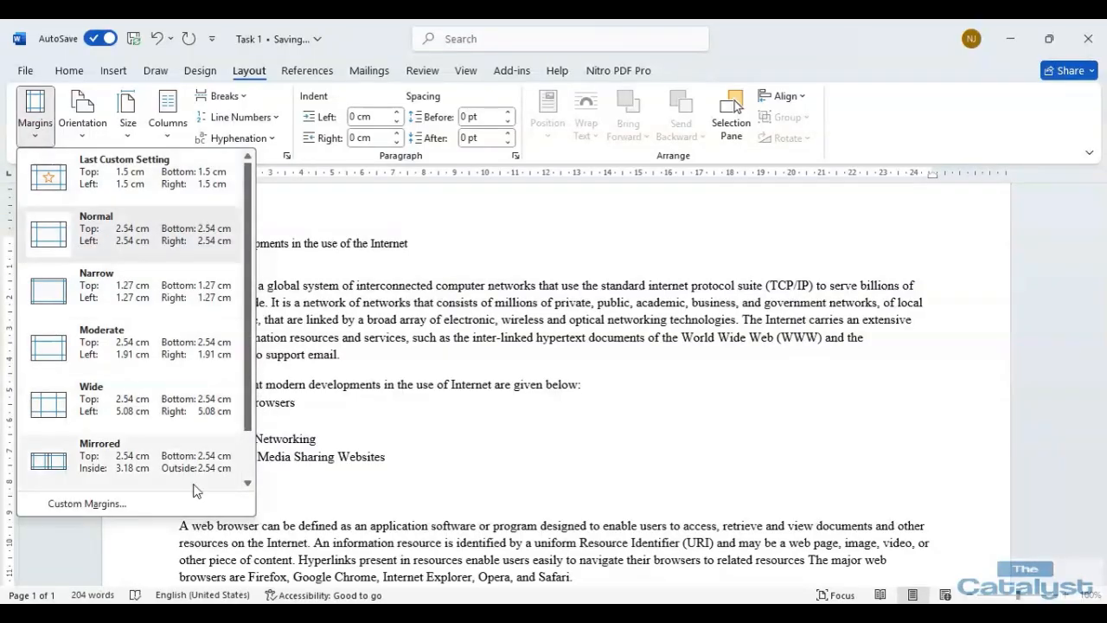
left_click(134, 508)
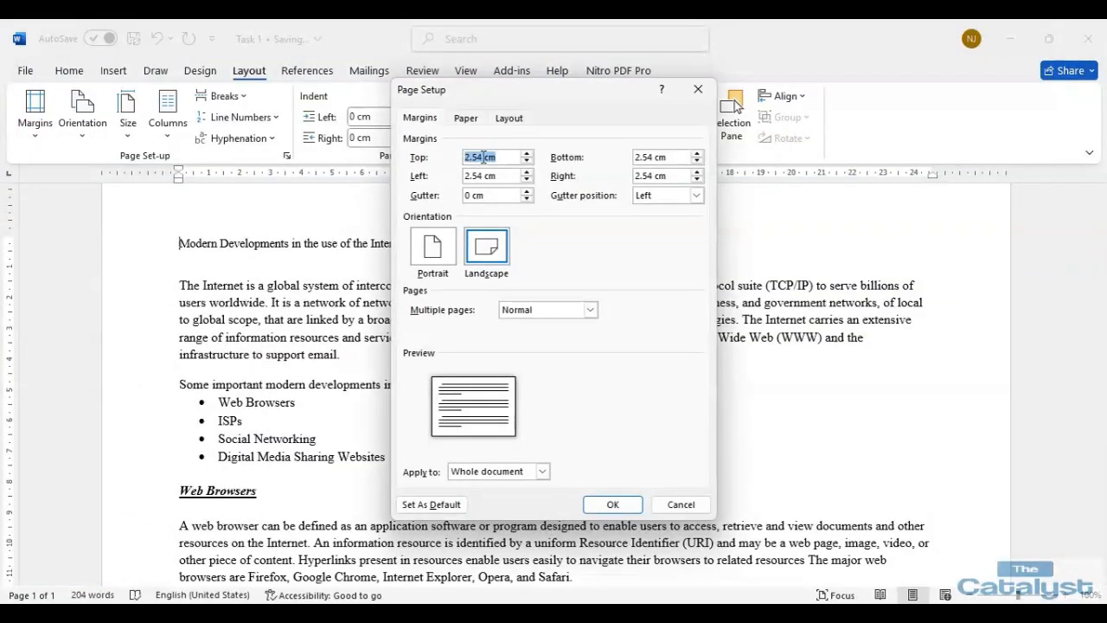
left_click(468, 156)
type("1")
left_click(469, 176)
key("BackSpace")
type("1")
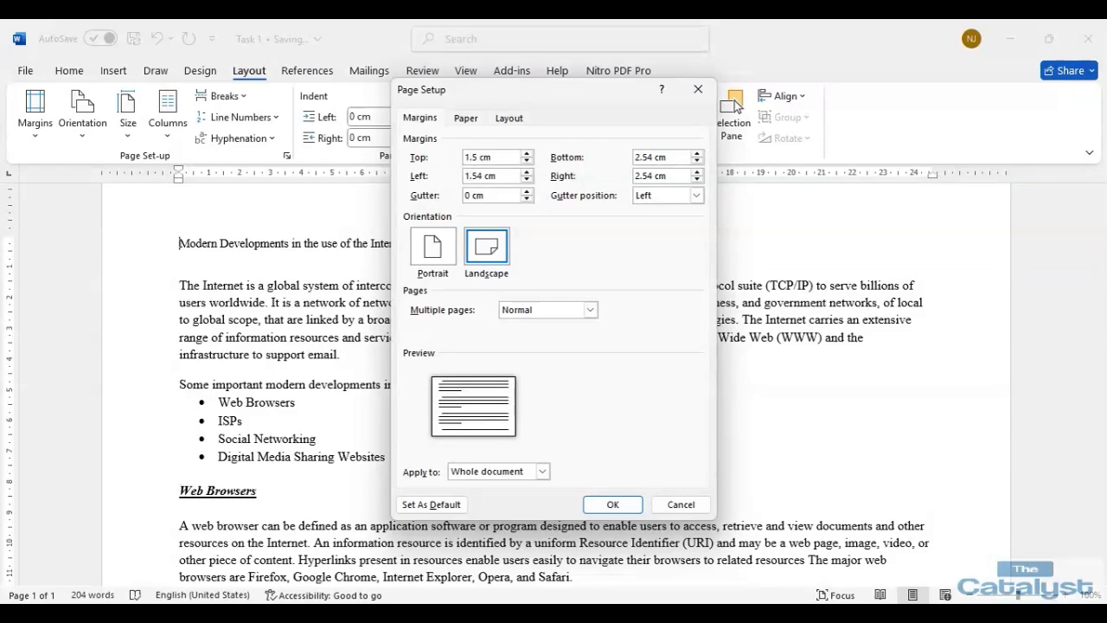
key("BackSpace")
Check the margin instruction in the question paper, and apply the custom margins to the whole document in Word.
mouse_move(499, 603)
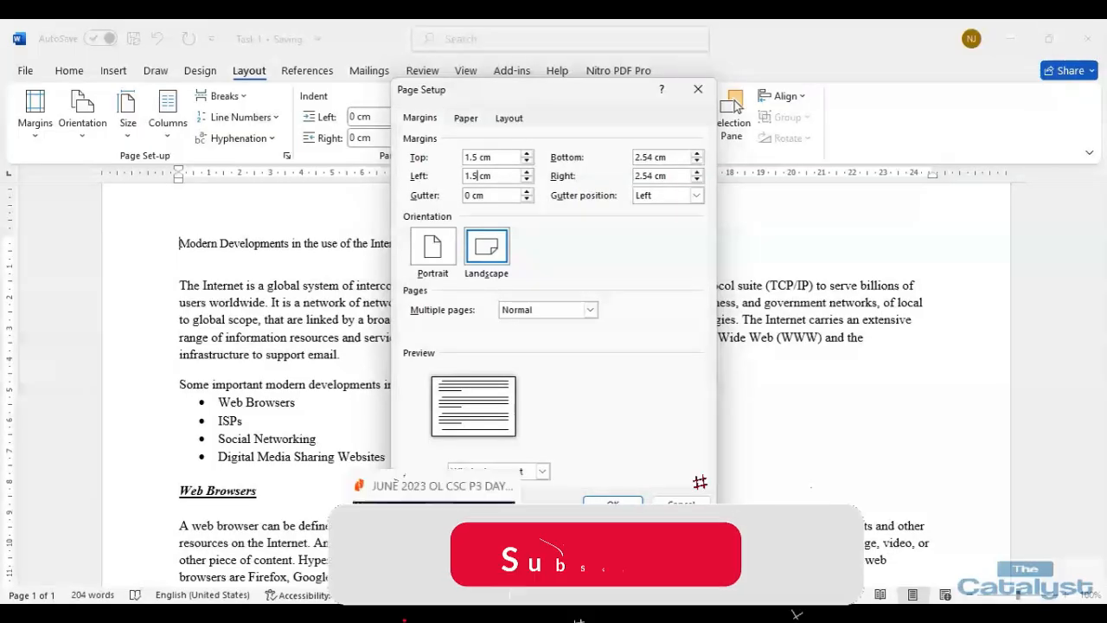
left_click(500, 543)
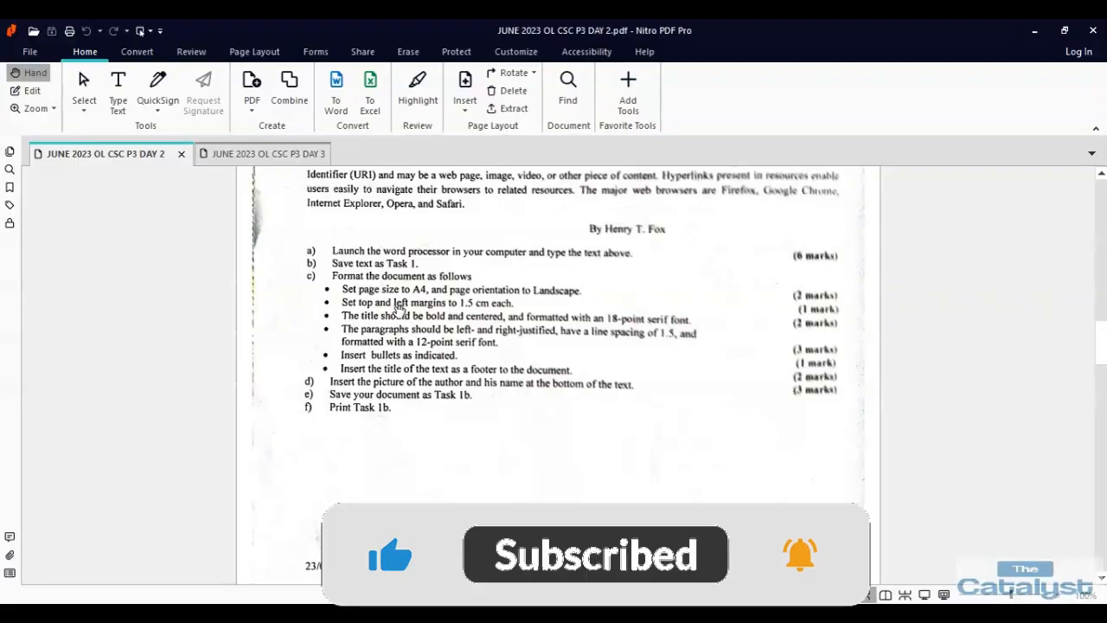
mouse_move(550, 603)
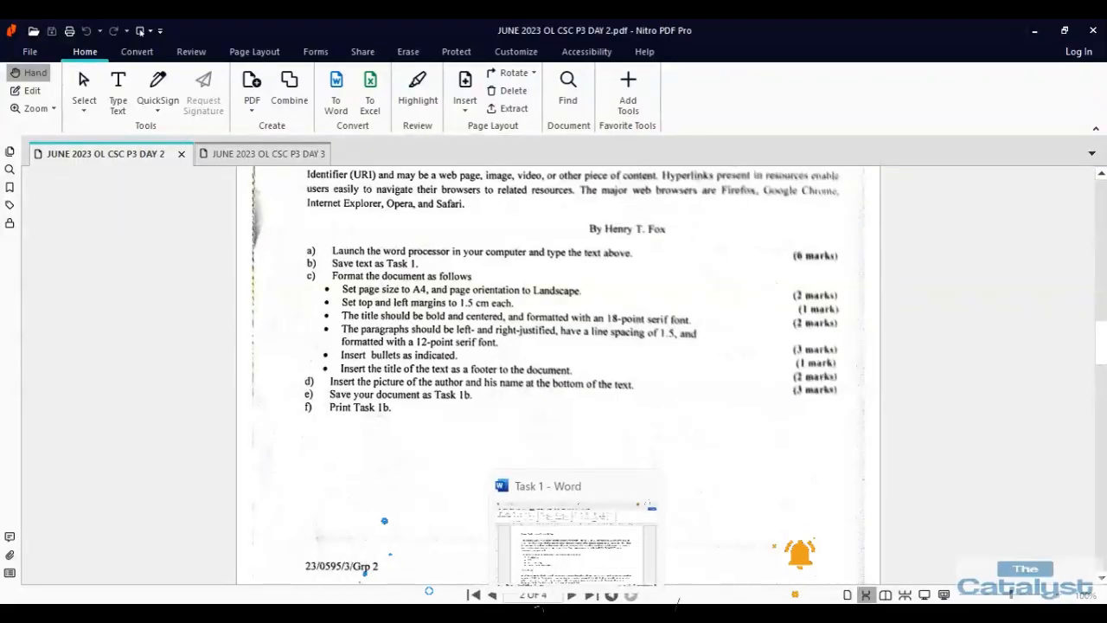
left_click(552, 549)
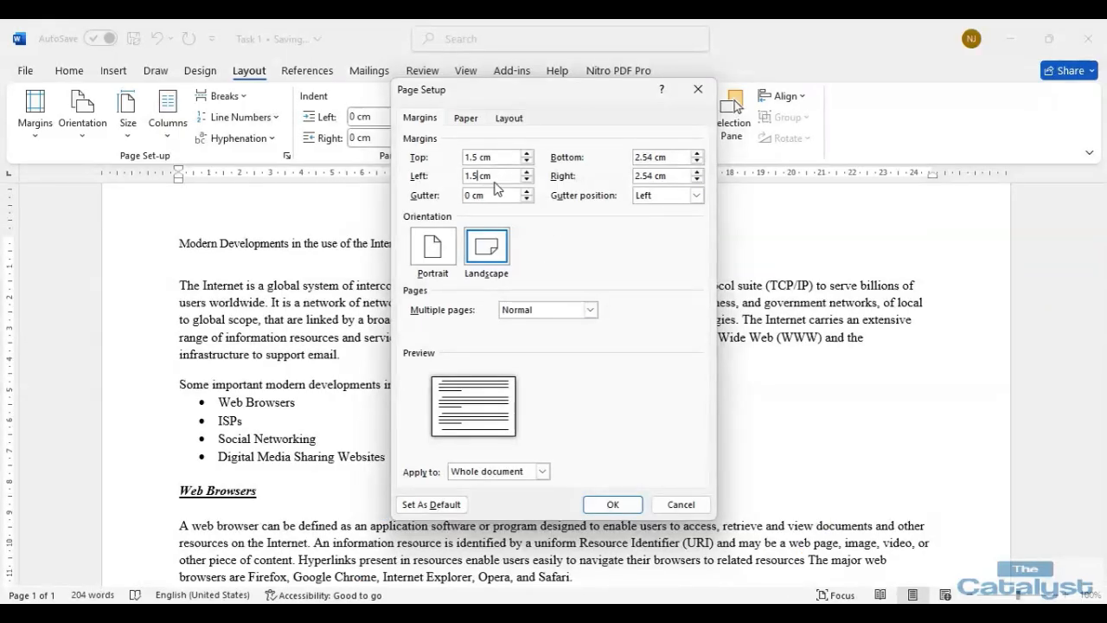
left_click(616, 504)
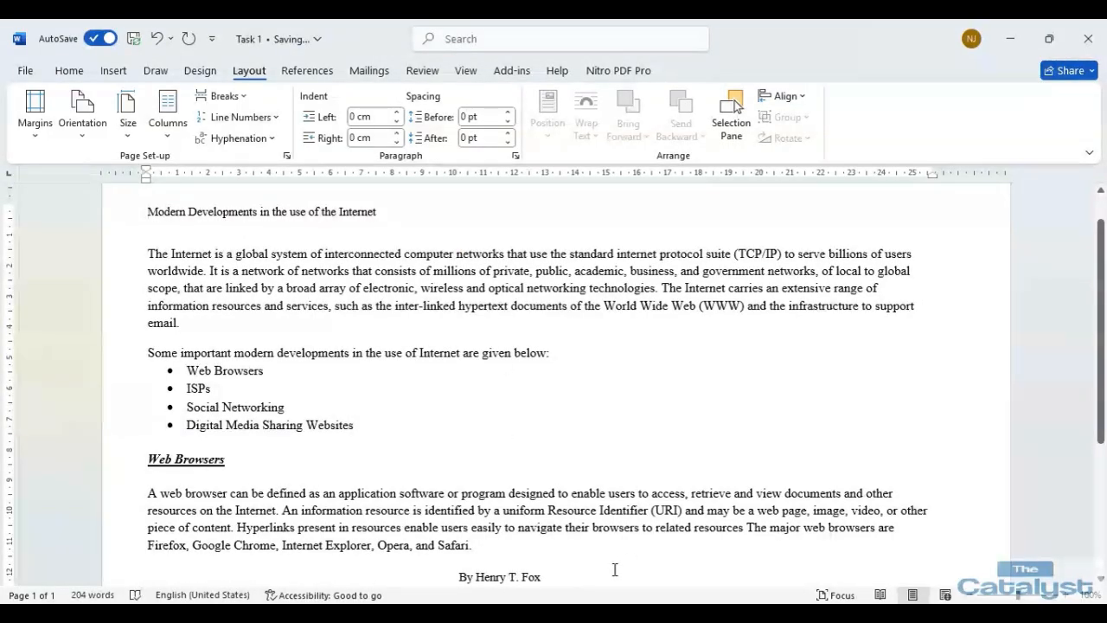
Check the title instruction in the question paper, and set the title's font size to 18 in Word.
left_click(547, 613)
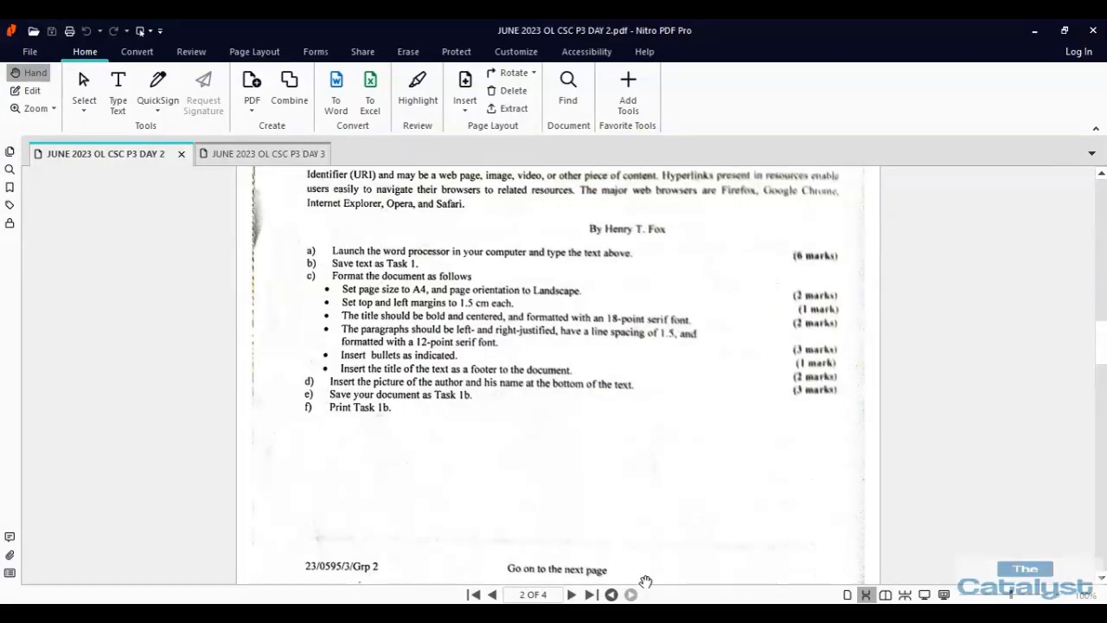
left_click(576, 562)
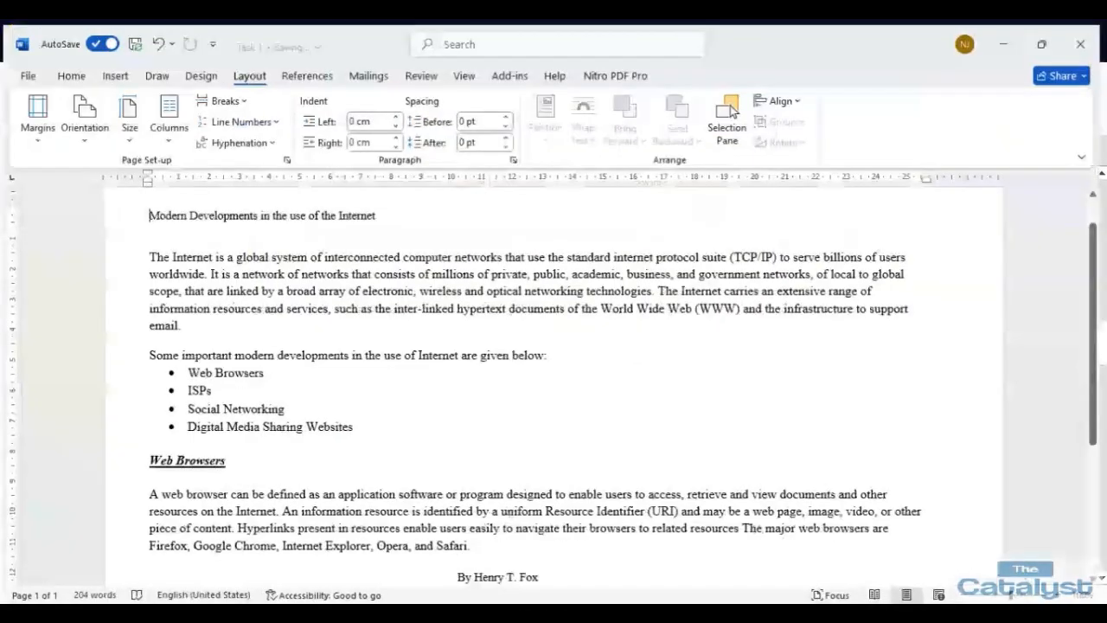
left_click(381, 212)
left_click(136, 211, "shift")
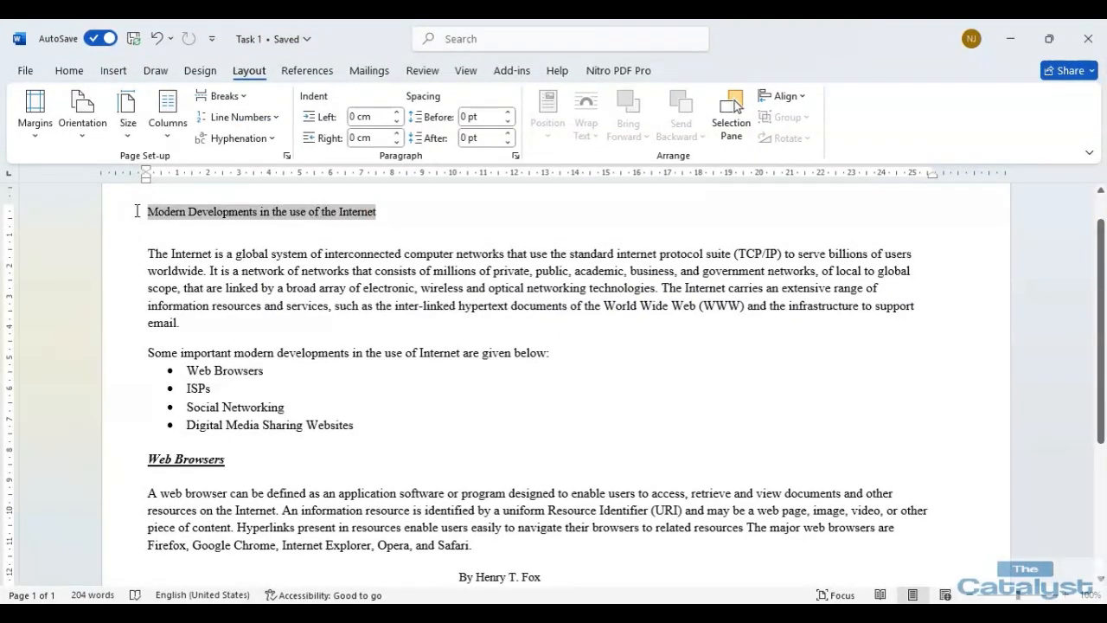
left_click(73, 73)
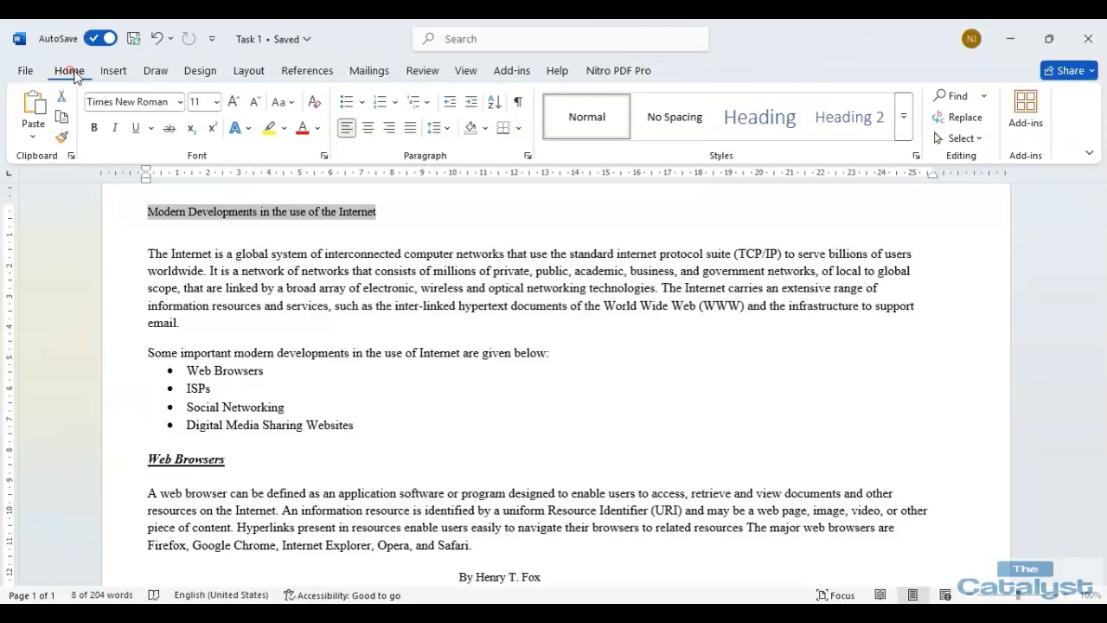
left_click(165, 101)
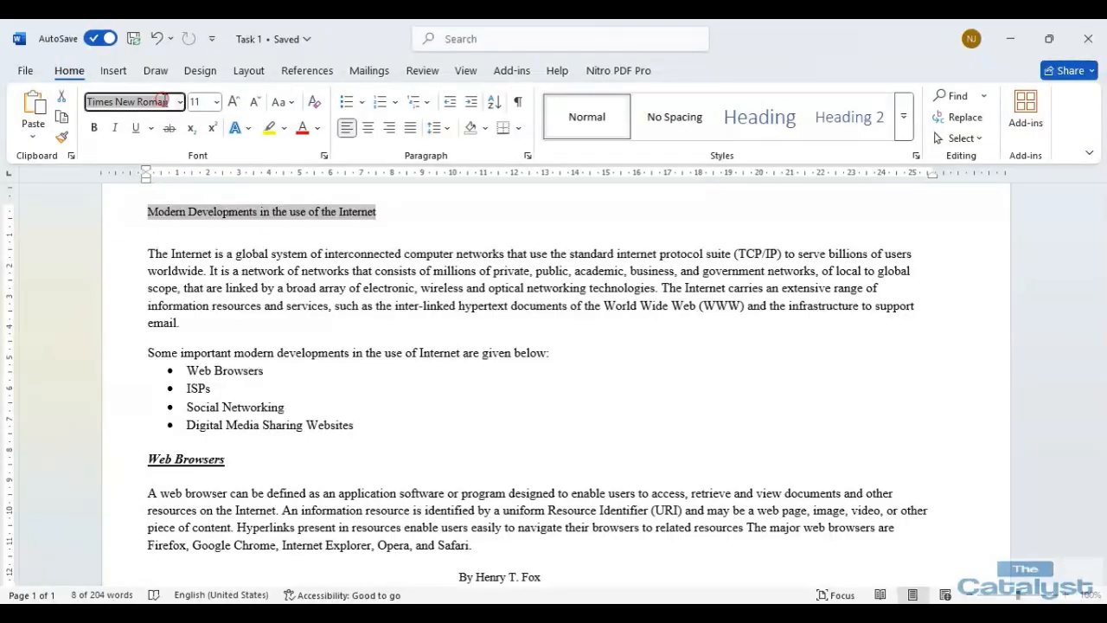
left_click(216, 102)
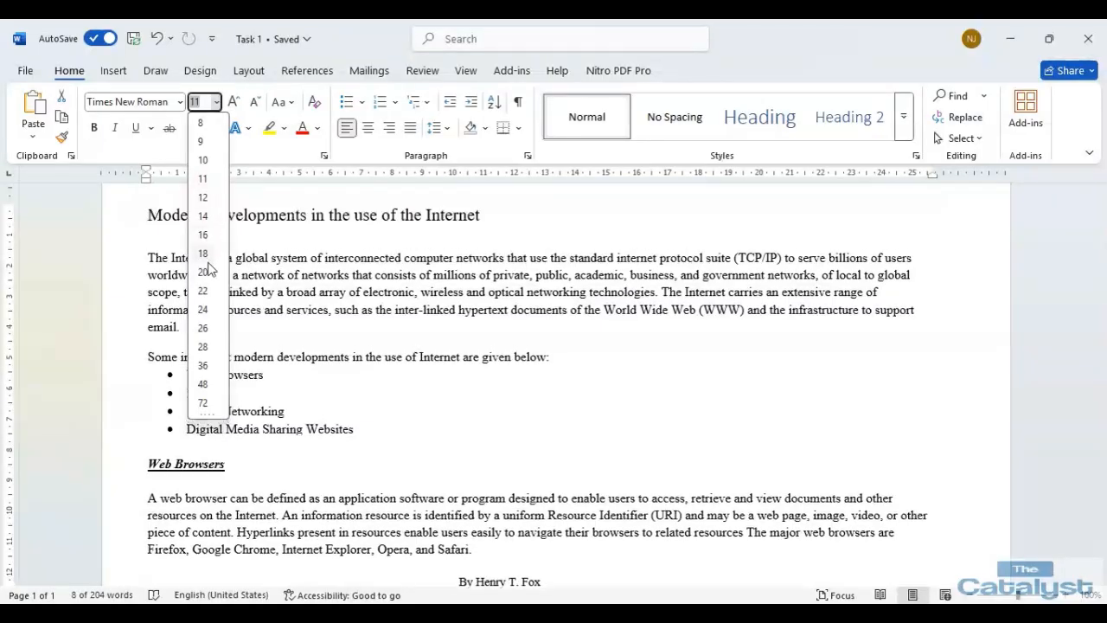
left_click(204, 254)
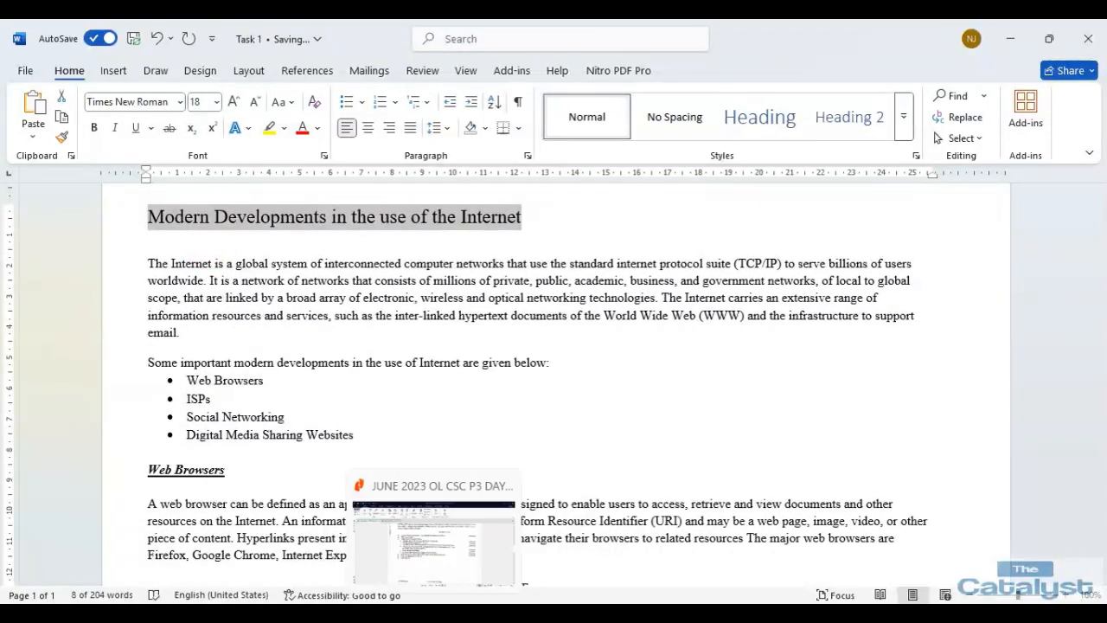
Consult the question paper again, and make the document title bold and centered in Word.
left_click(435, 612)
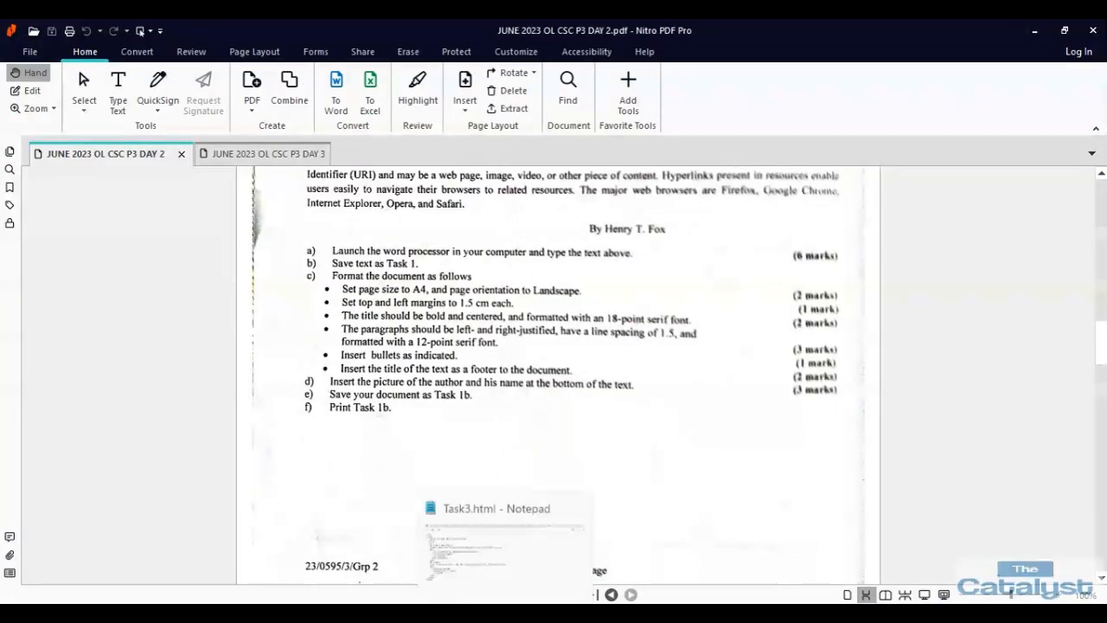
left_click(571, 545)
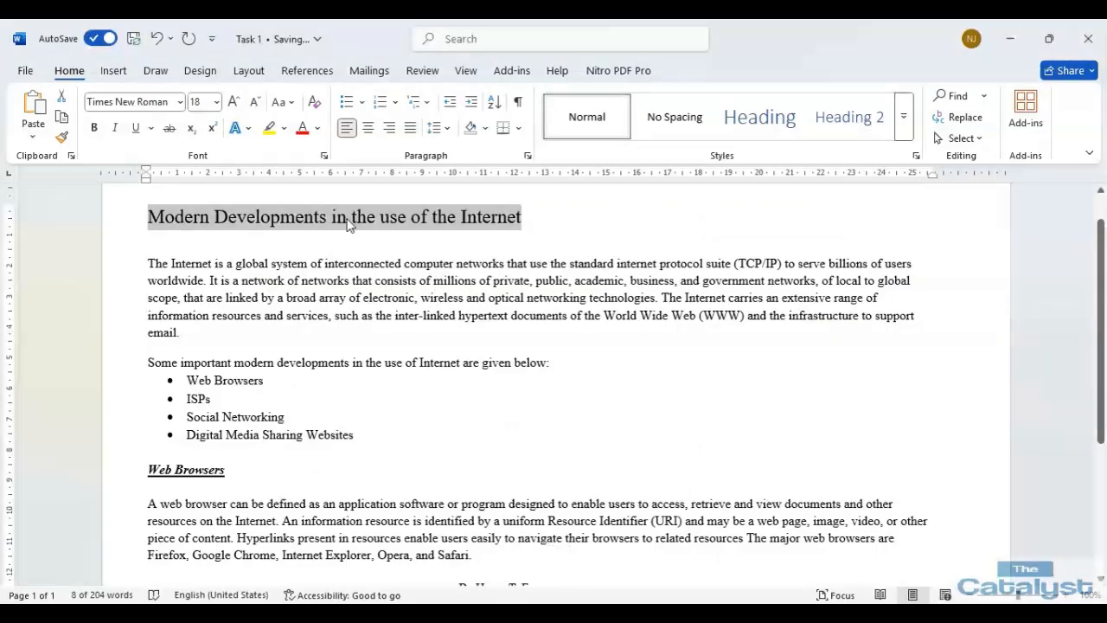
left_click(94, 129)
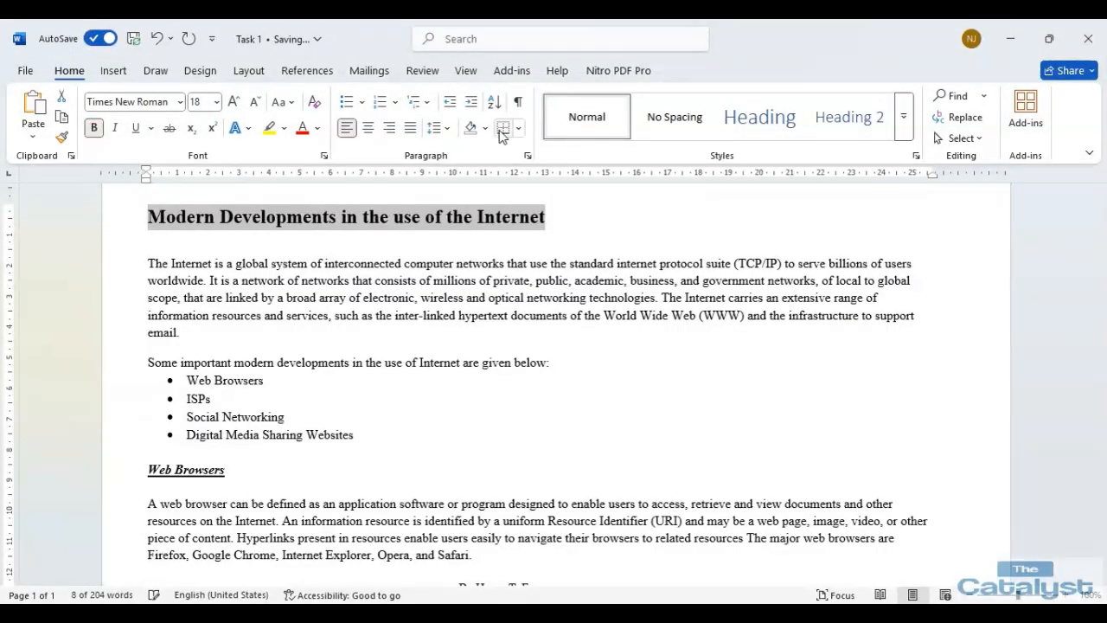
left_click(370, 129)
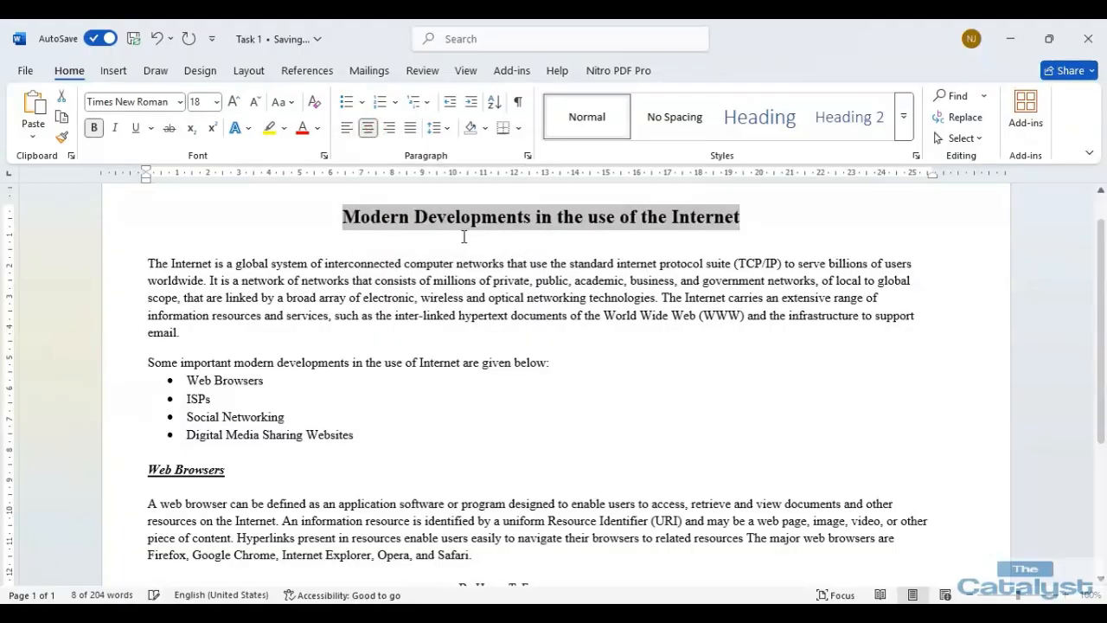
left_click(495, 298)
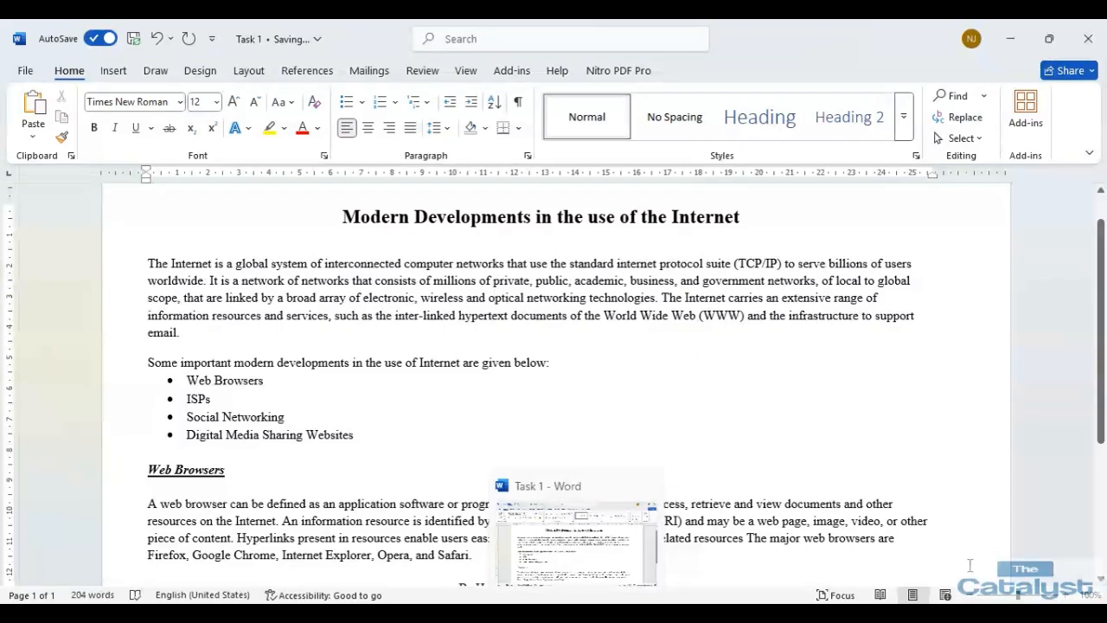
Read the paragraph instructions in the question paper, and justify all body text from the first paragraph through the Web Browsers paragraph in Word.
left_click(541, 613)
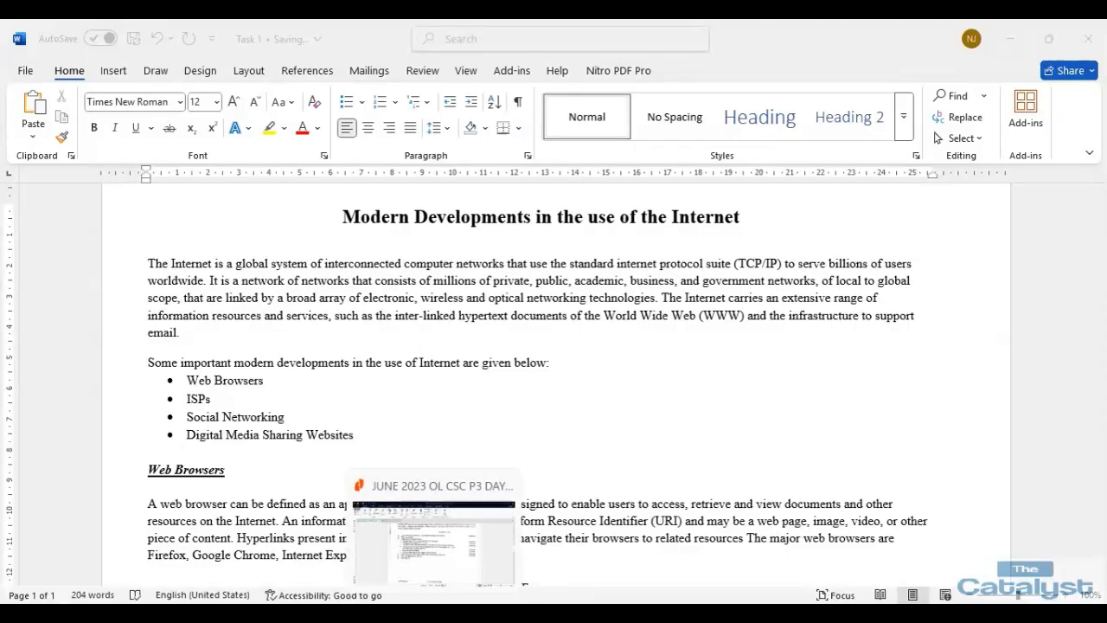
left_click(434, 612)
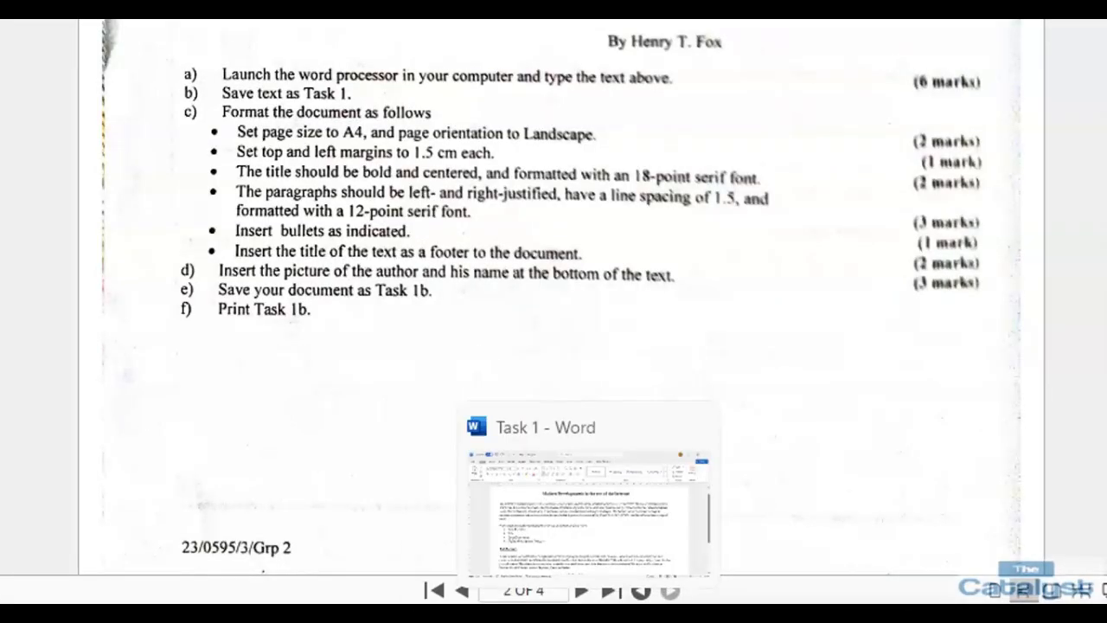
left_click(589, 616)
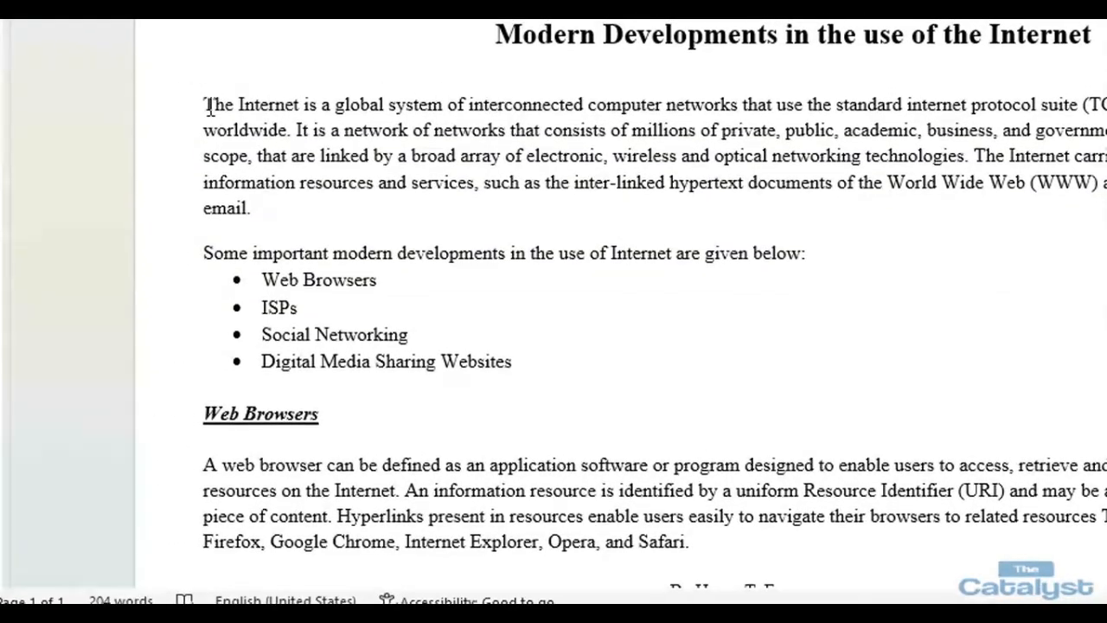
left_click_drag(204, 108, 772, 344)
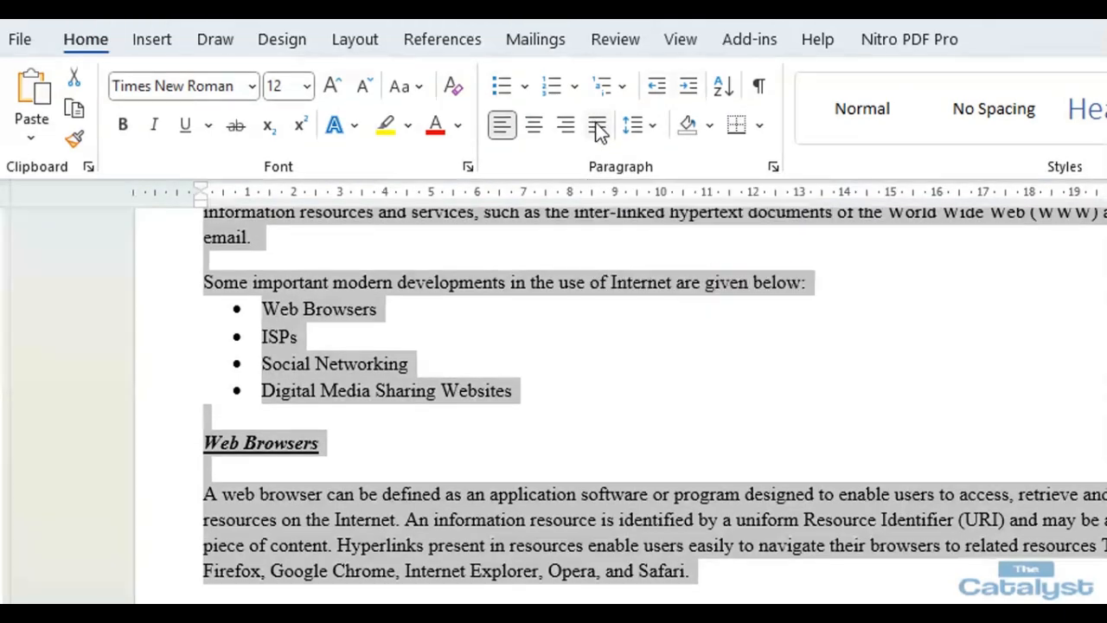
left_click(597, 126)
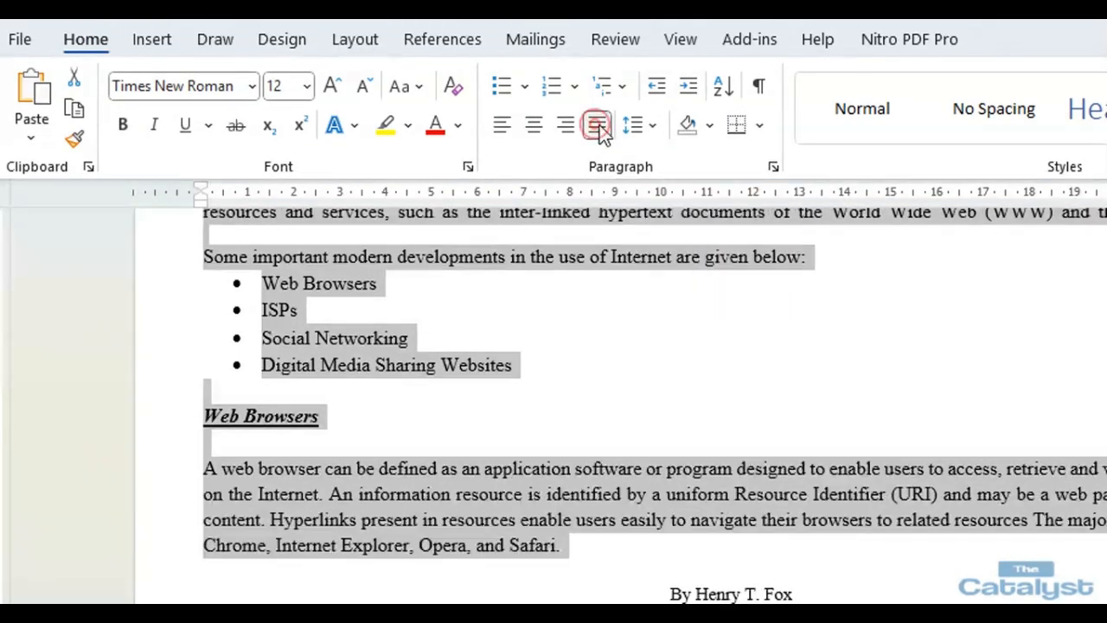
scroll(777, 400, "up", 4)
scroll(776, 401, "up", 2)
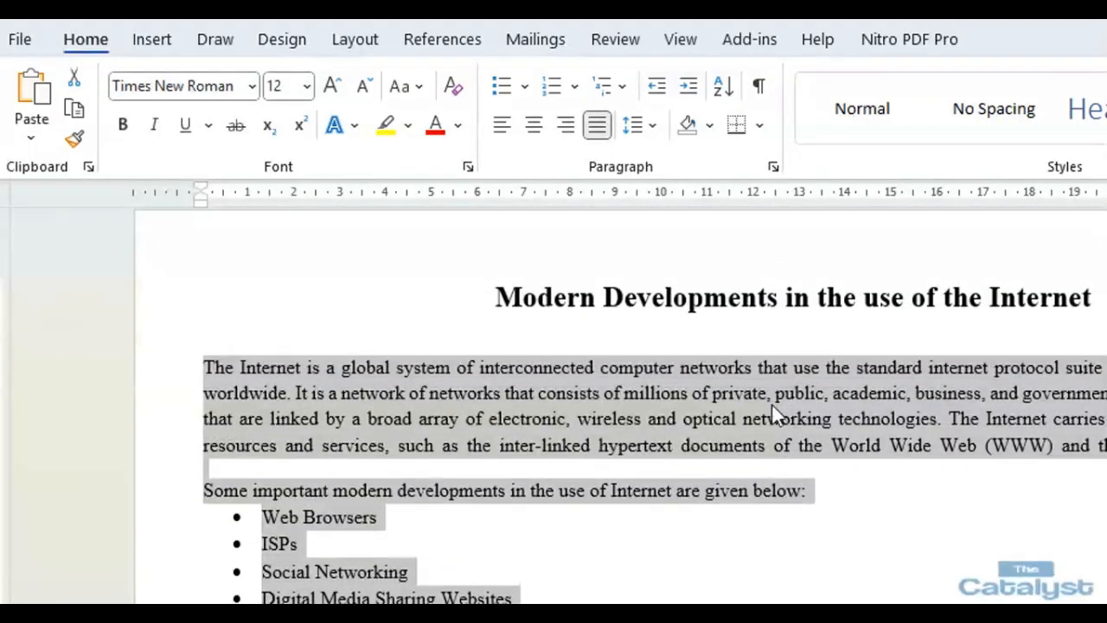
Read the remaining formatting and footer instructions in the question paper, and copy the document title in Word.
left_click(845, 616)
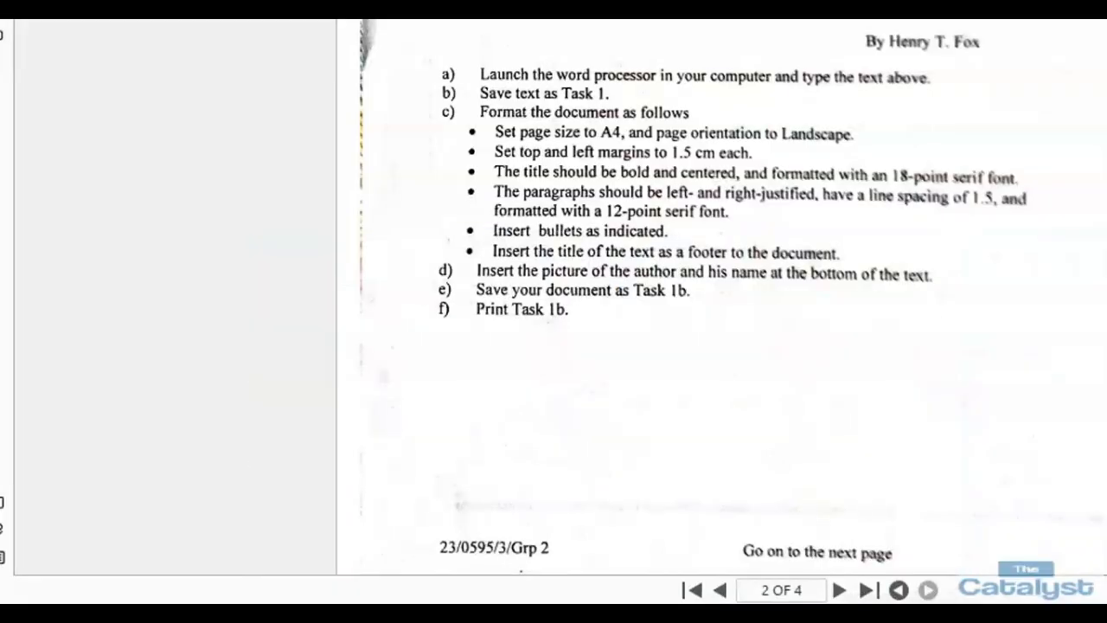
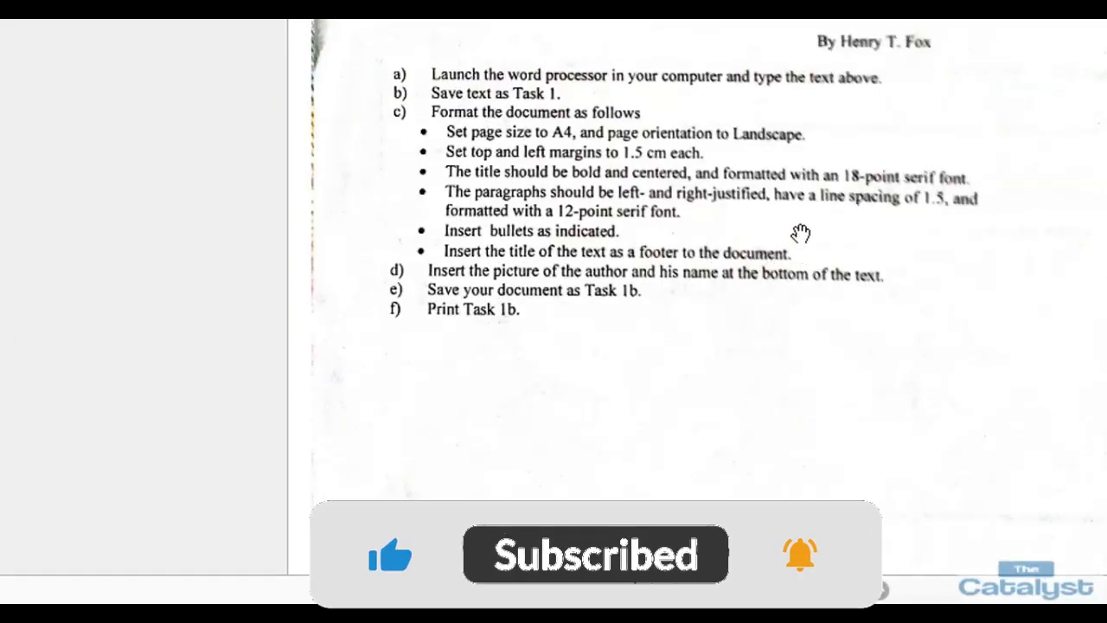
left_click(585, 616)
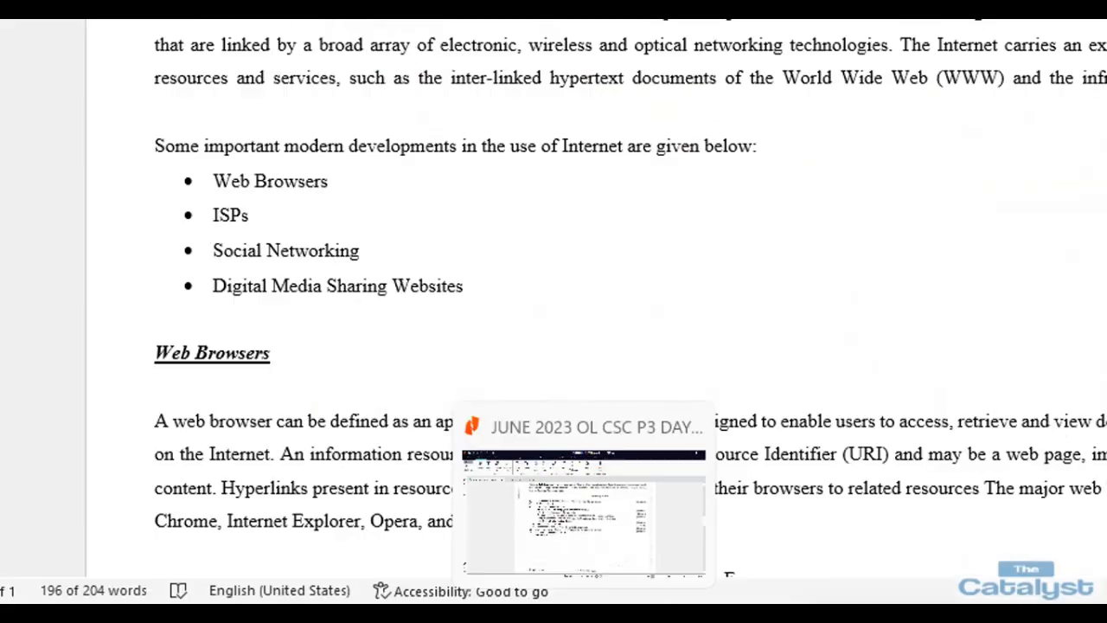
scroll(918, 130, "up", 2)
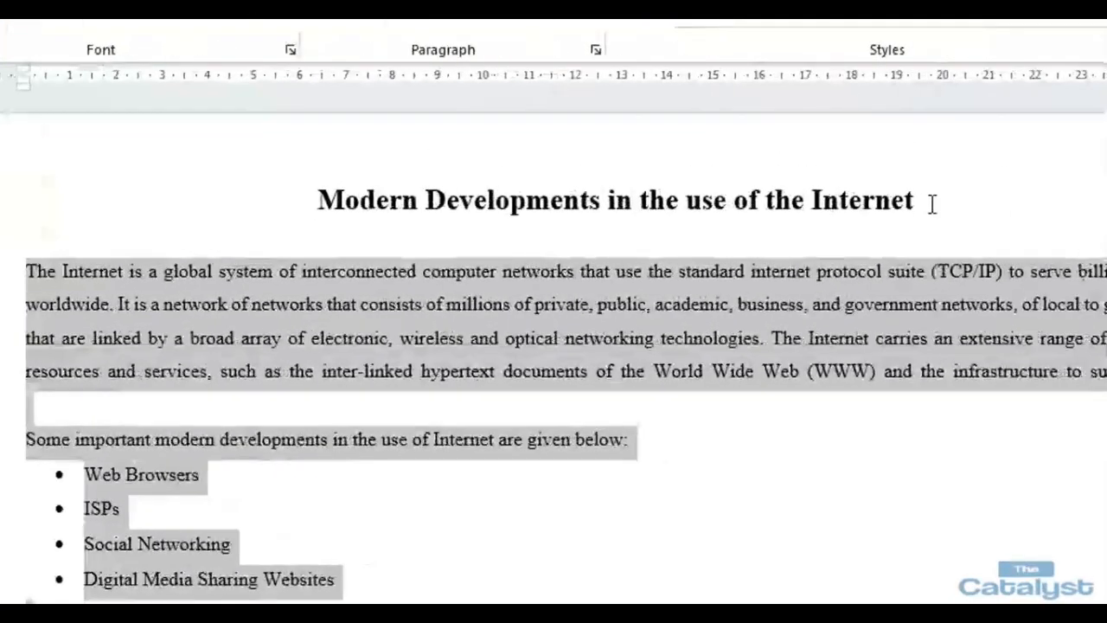
left_click_drag(1036, 198, 528, 128)
left_click_drag(415, 128, 385, 189)
right_click(387, 198)
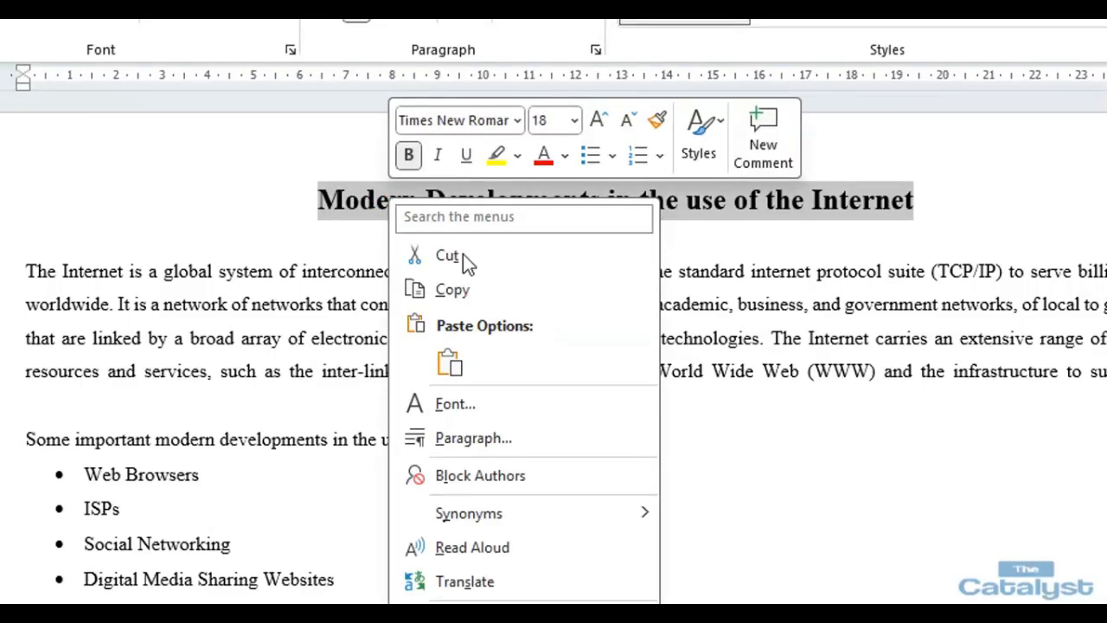
left_click(457, 293)
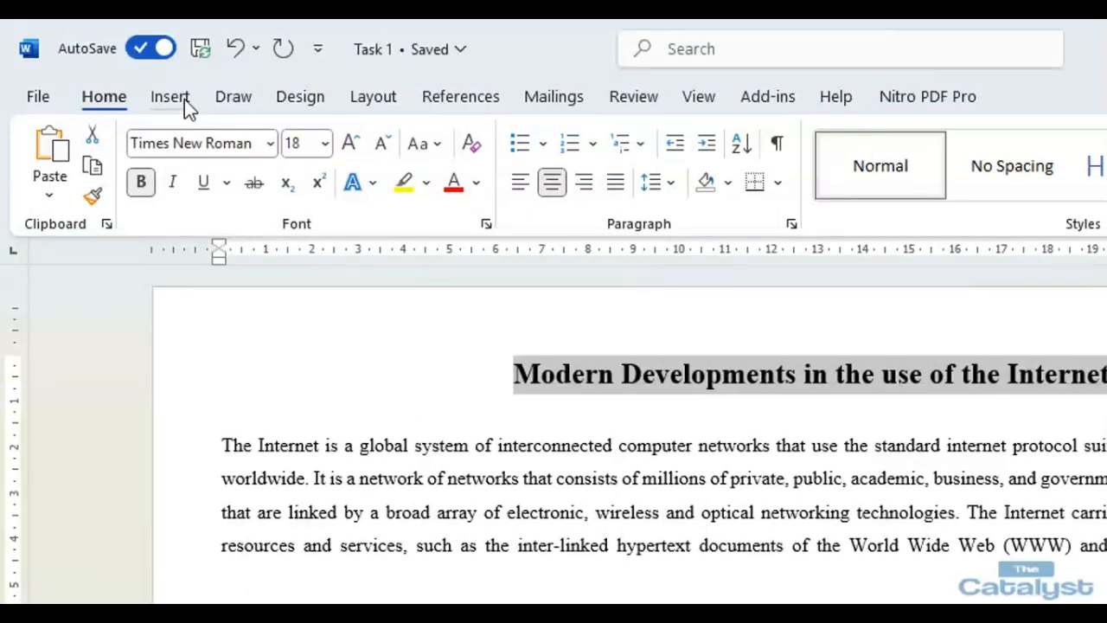
Insert a Blank (Three Columns) footer and paste the title "Modern Developments in the use of the Internet" into its middle placeholder.
left_click(182, 98)
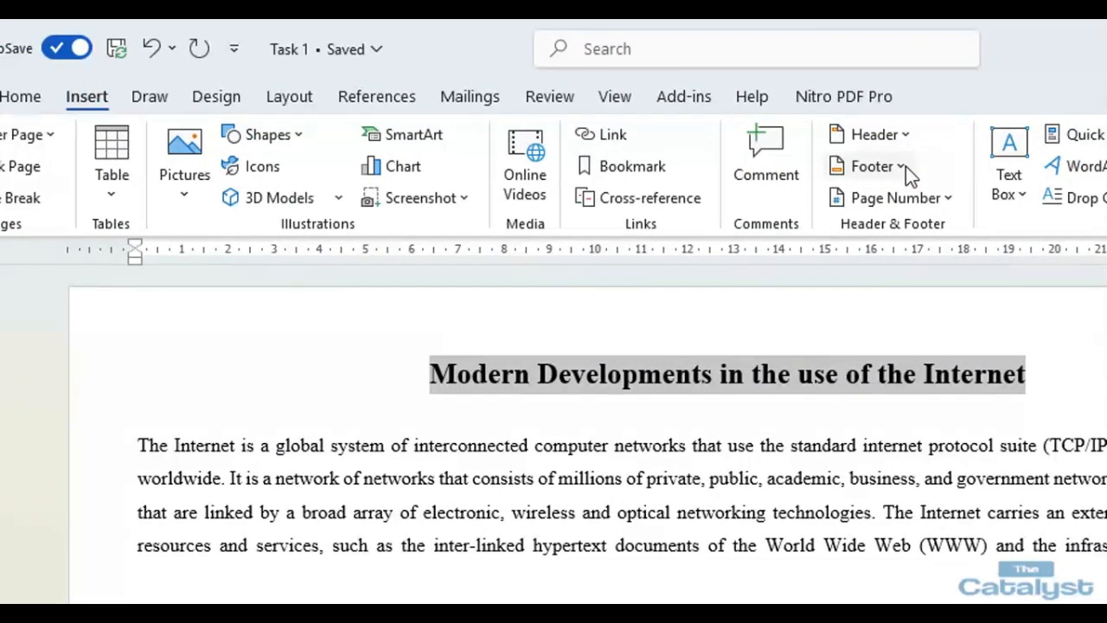
left_click(901, 167)
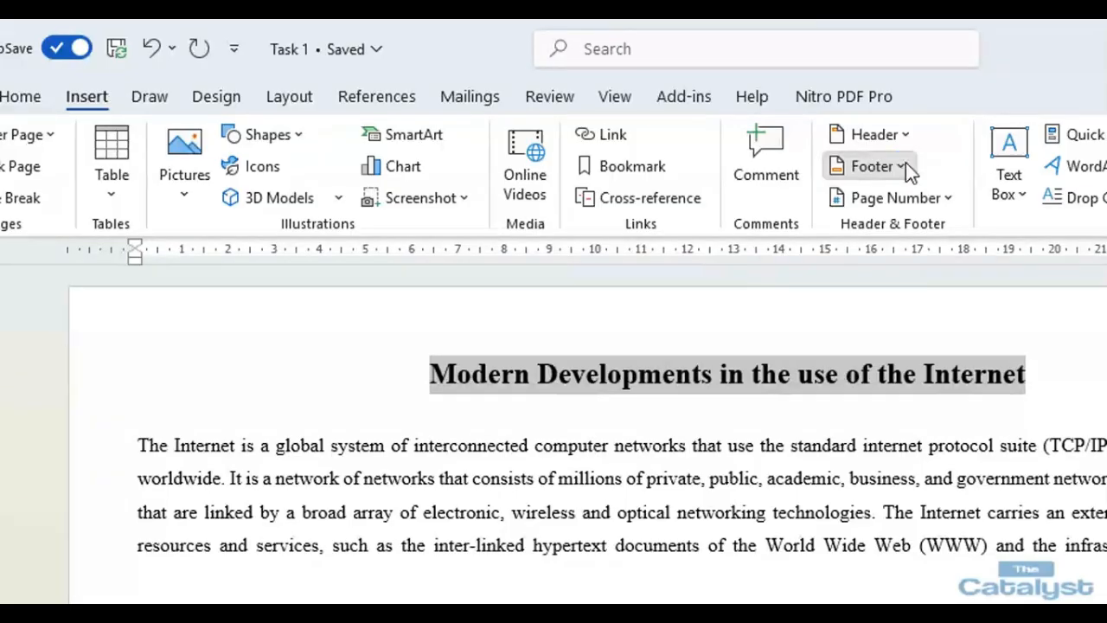
left_click(901, 166)
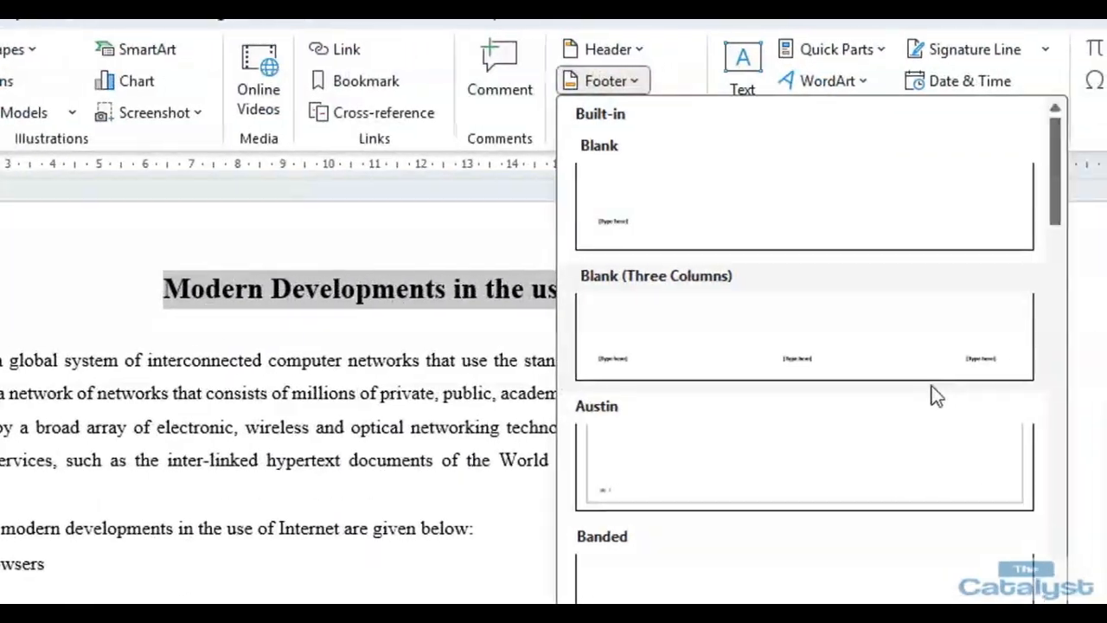
left_click(847, 355)
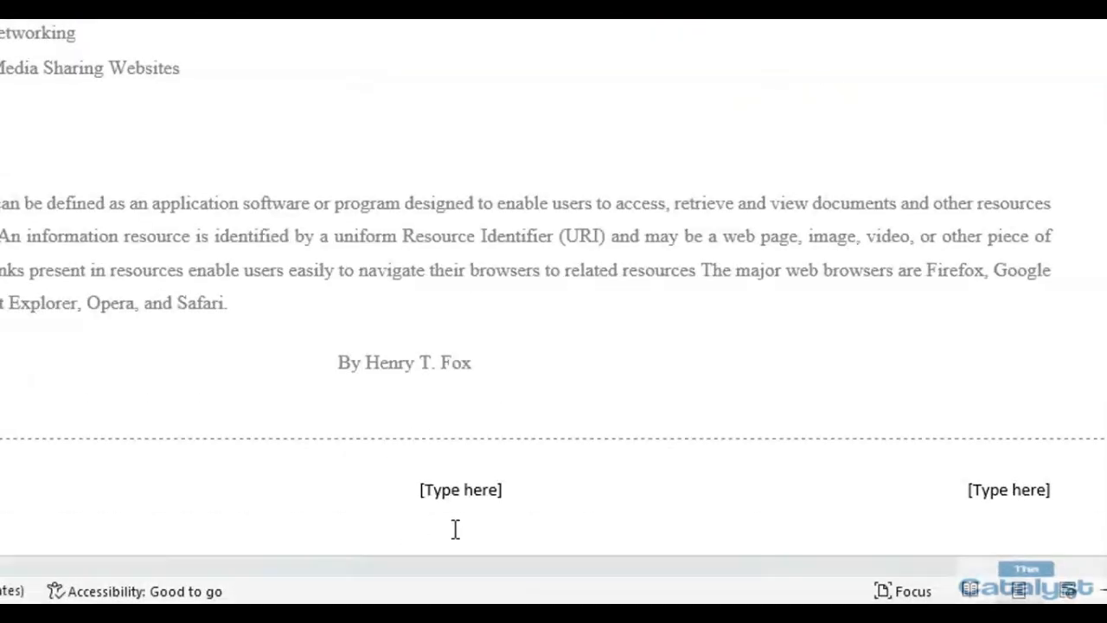
left_click(460, 486)
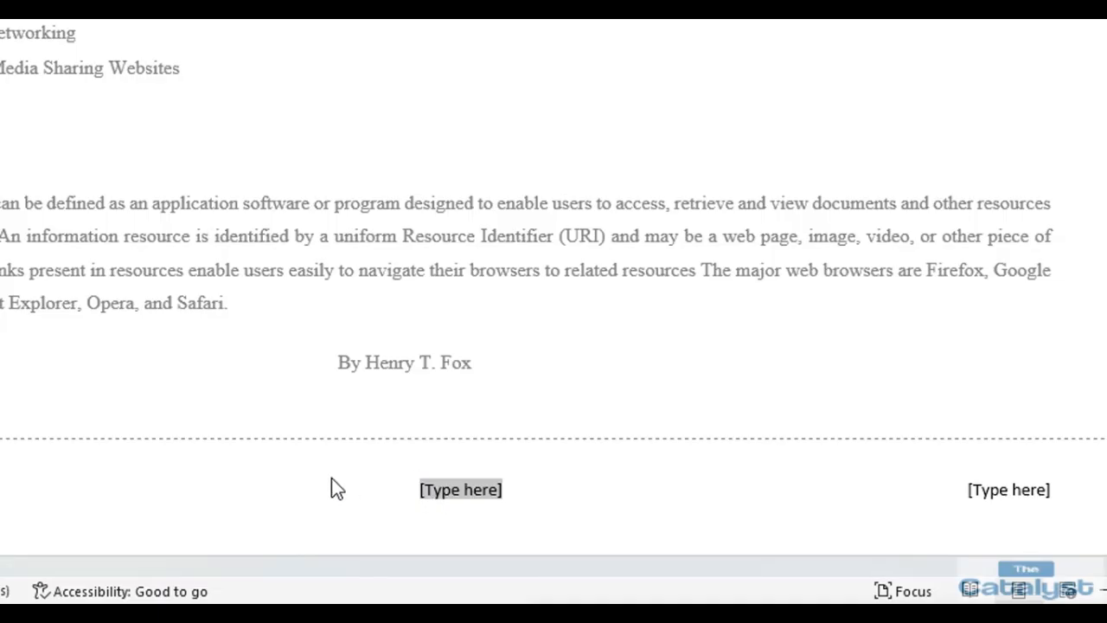
key("ctrl+v")
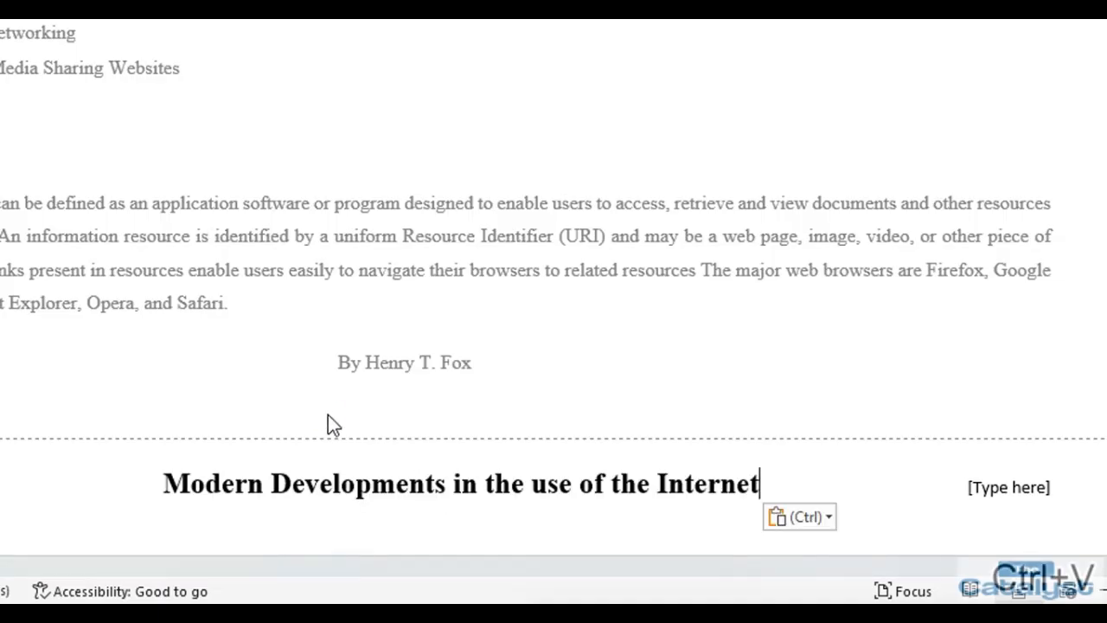
Delete the two unused placeholders on either side of the footer title and close footer editing.
left_click(1027, 484)
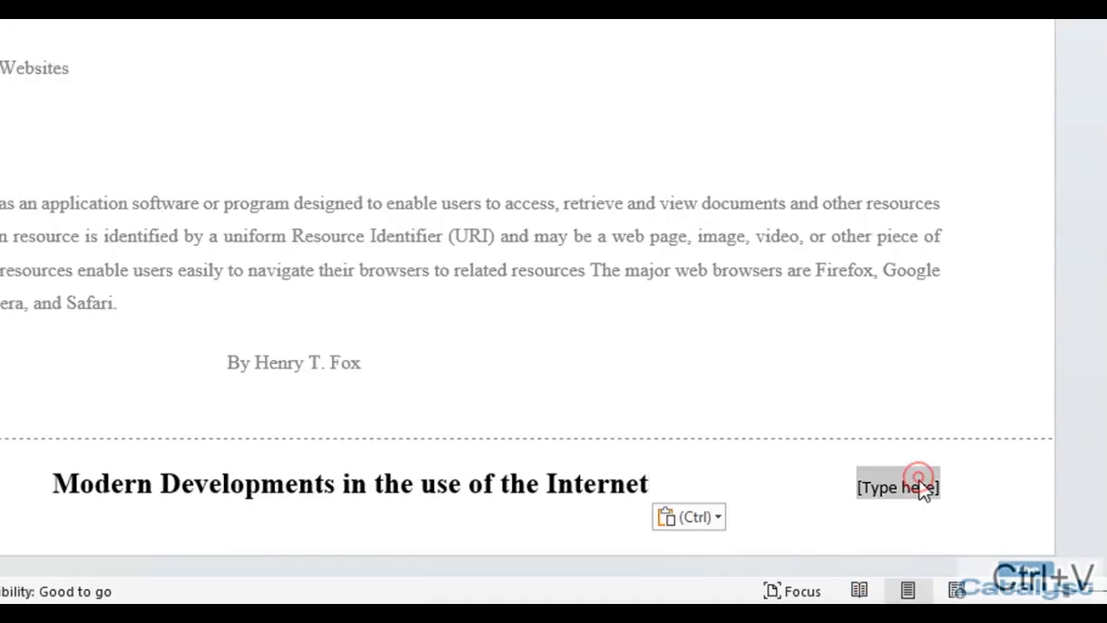
key("Delete")
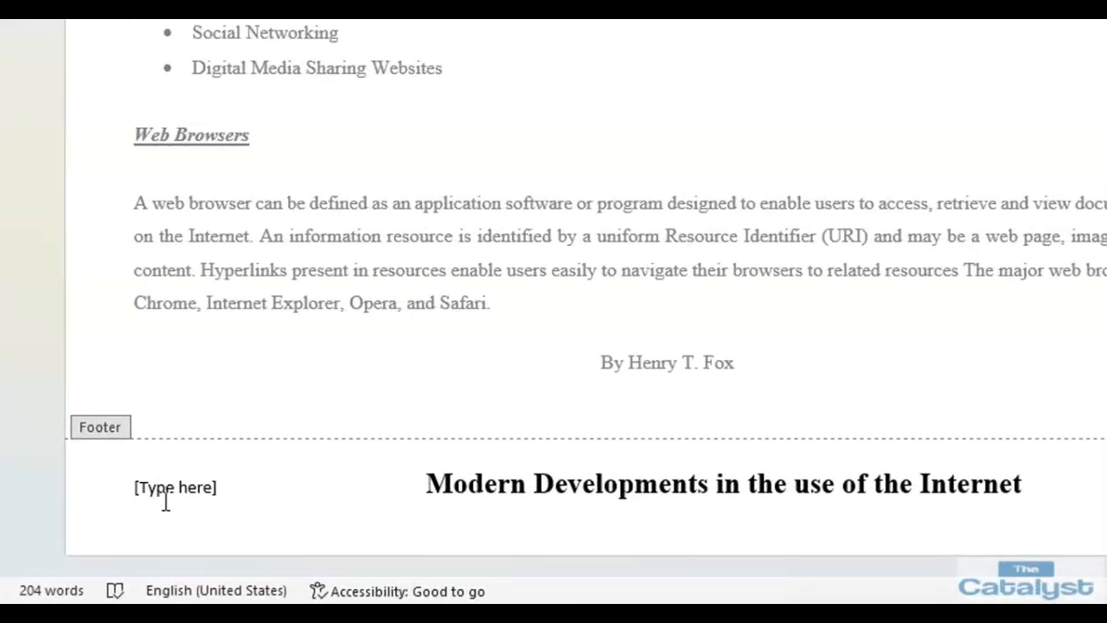
left_click(167, 502)
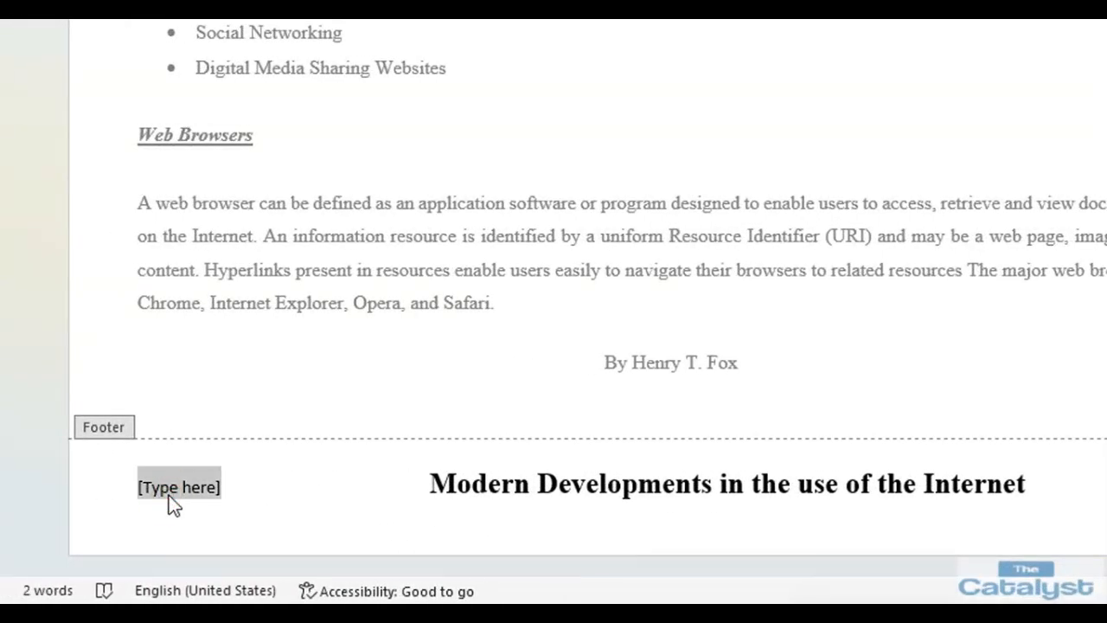
key("Delete")
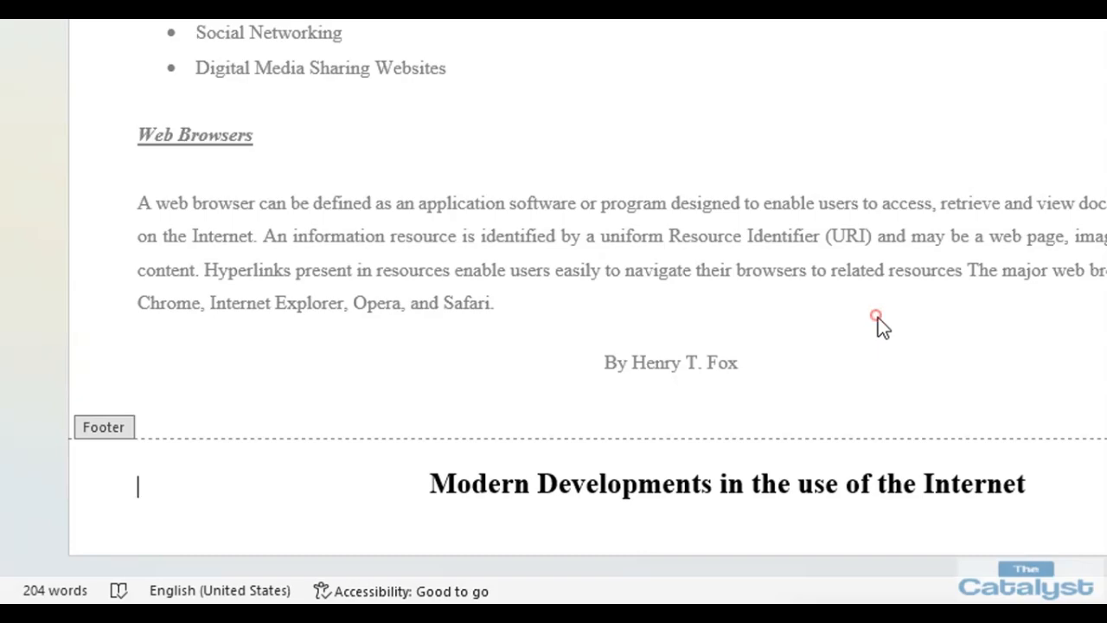
double_click(878, 320)
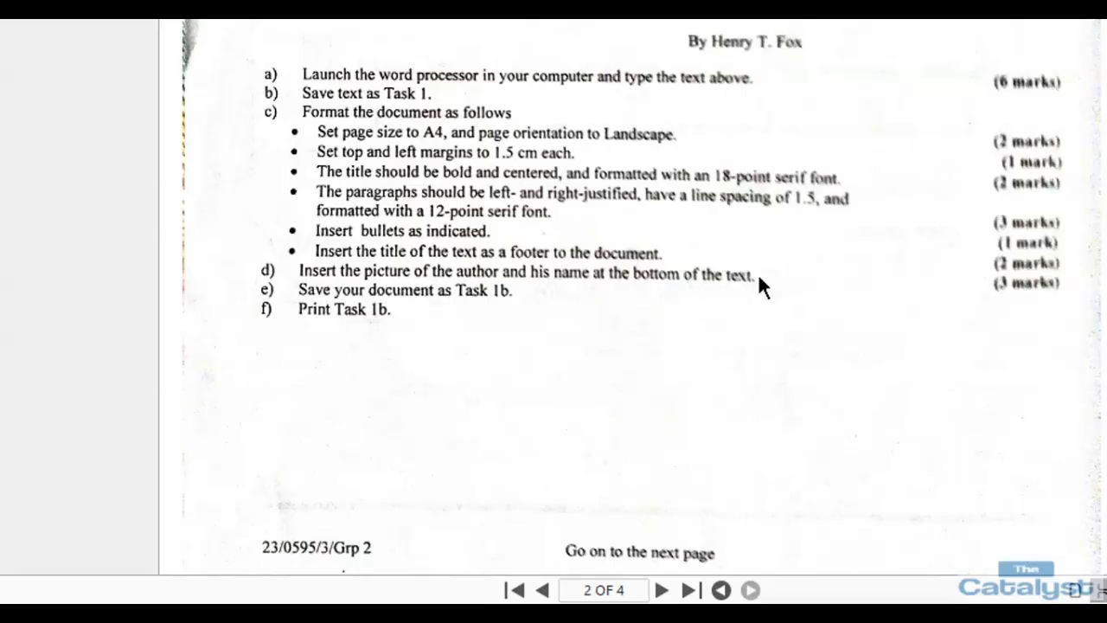
Check the author picture instruction in the question paper, and move the author's name line further right with tab stops in Word.
mouse_move(666, 612)
left_click(665, 532)
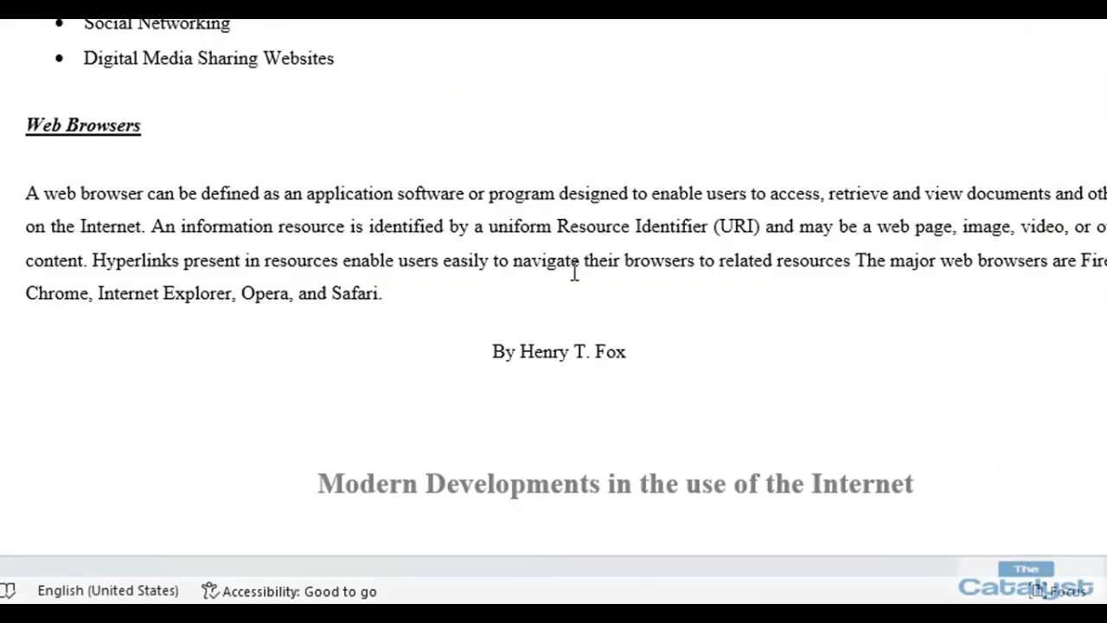
left_click(496, 351)
key("Tab")
key("Tab")
key("Tab")
key("Tab")
key("Tab")
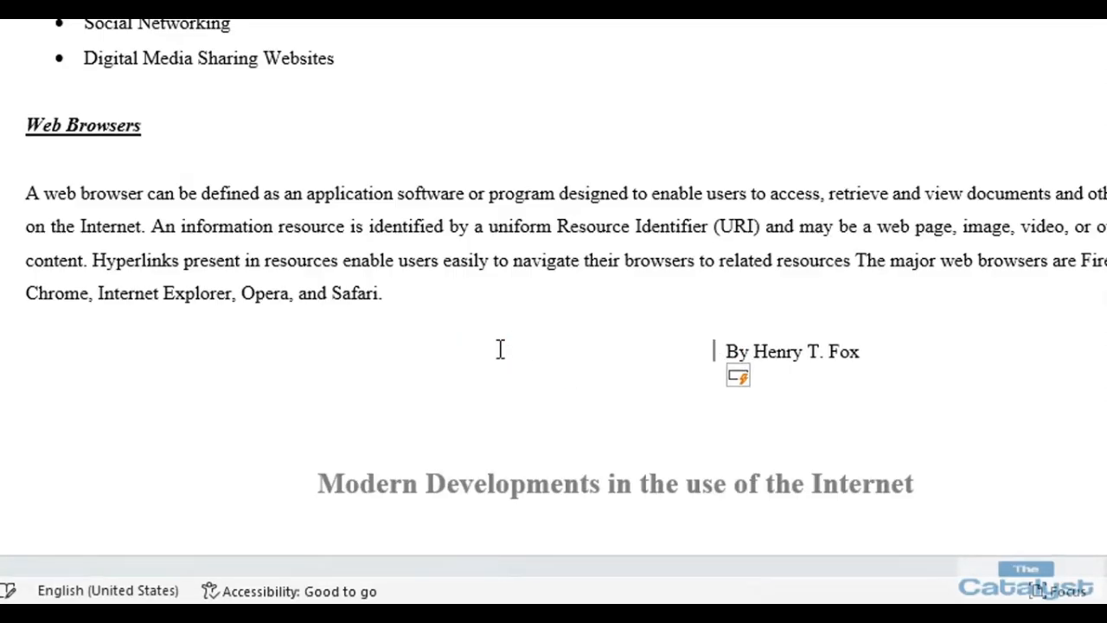
key("Tab")
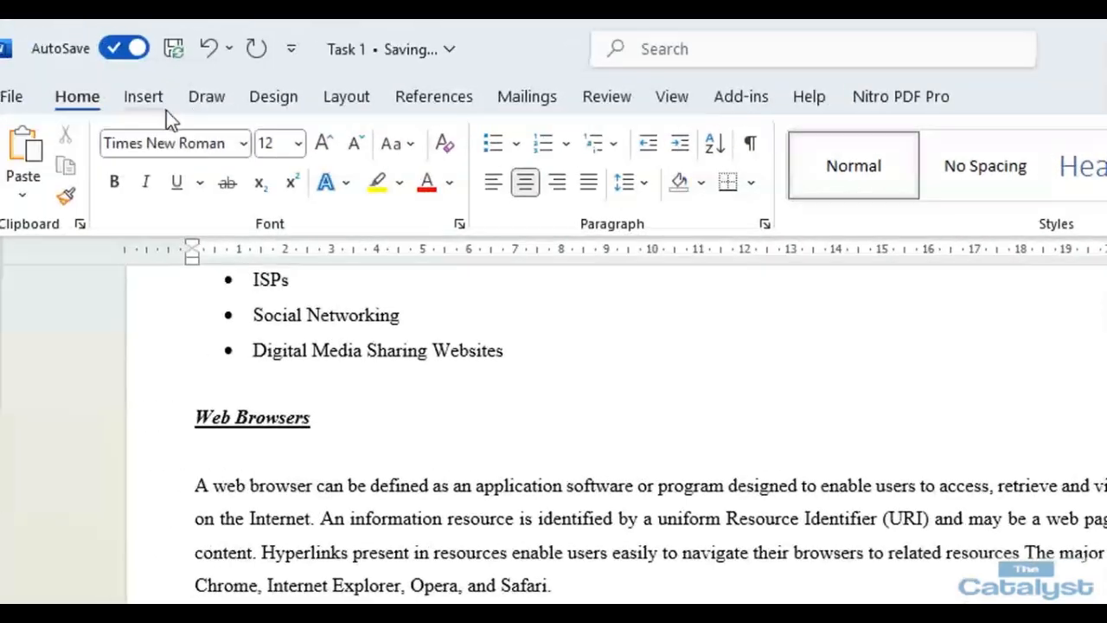
Adjust the indentation of the empty line above the author's name, and indent the name line by one more tab stop.
left_click(164, 106)
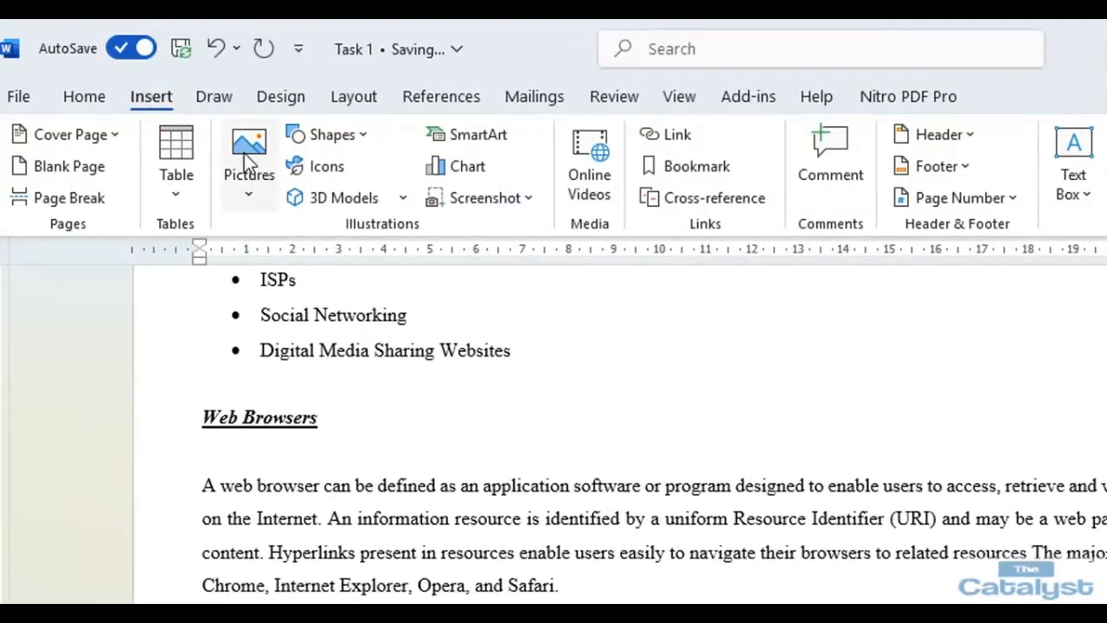
left_click(252, 198)
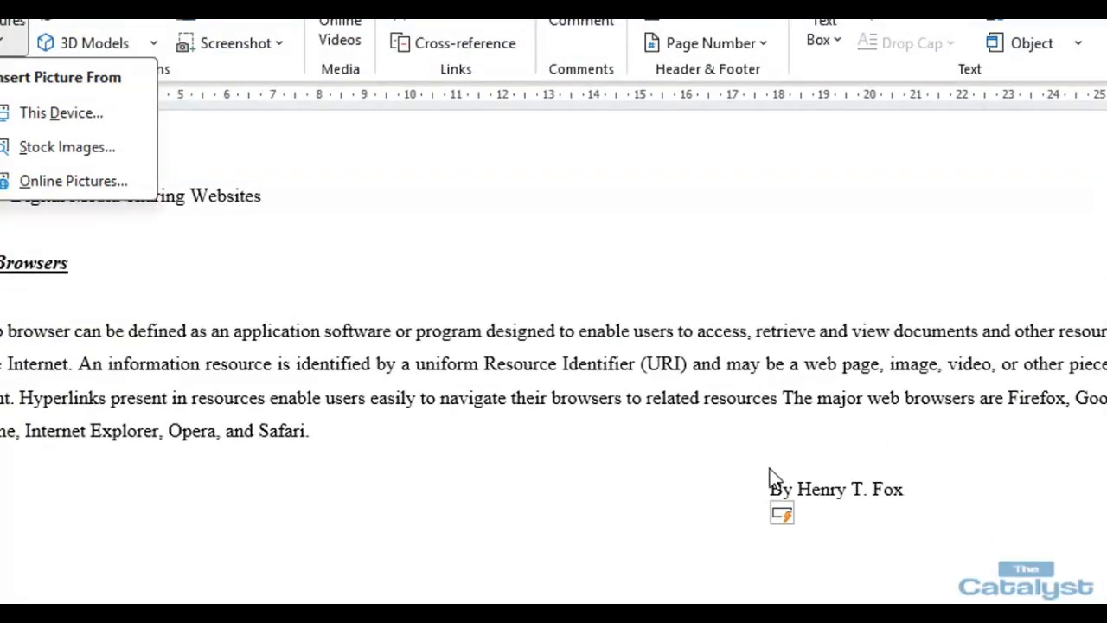
left_click(767, 467)
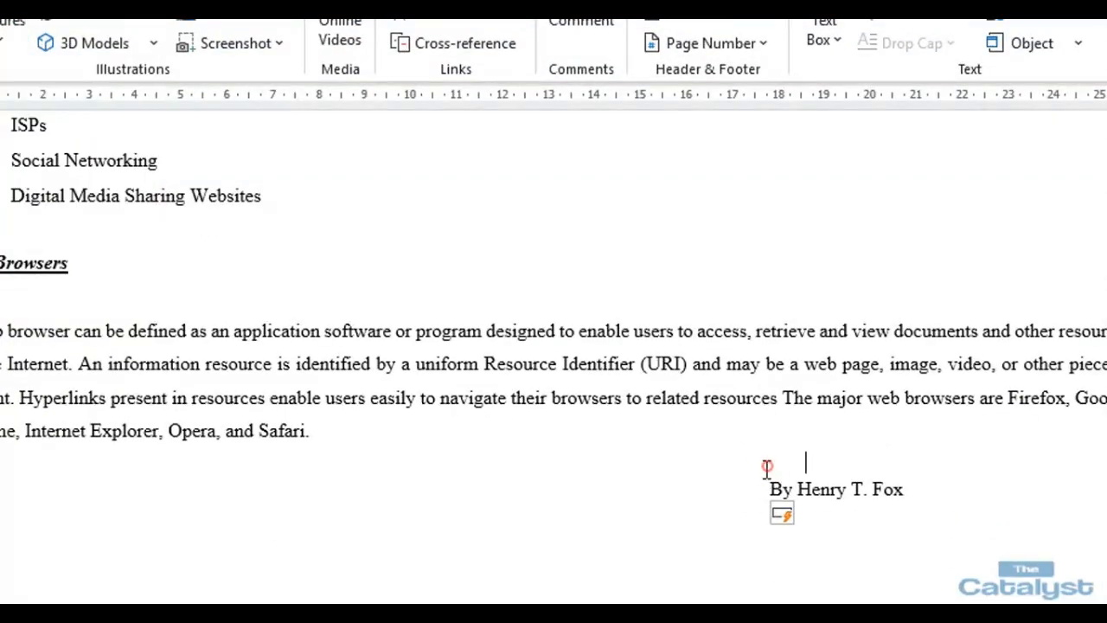
key("BackSpace")
key("BackSpace")
key("BackSpace")
key("BackSpace")
key("BackSpace")
key("BackSpace")
left_click(772, 486)
key("Tab")
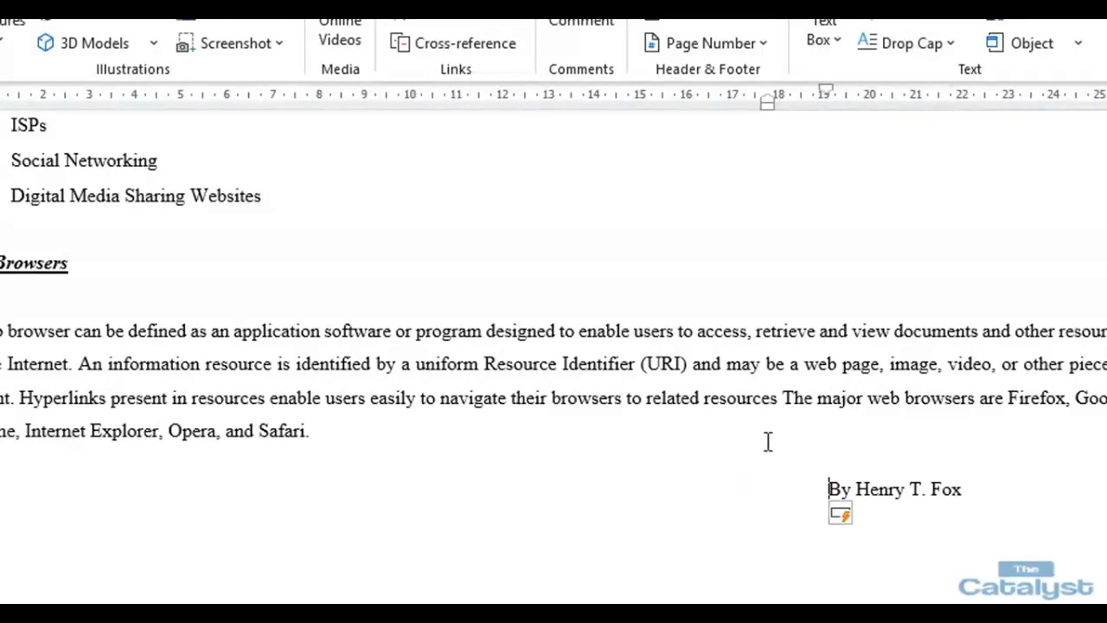
Start inserting a picture from this device on the empty line above the author's name, and browse to the Desktop folder.
left_click(835, 458)
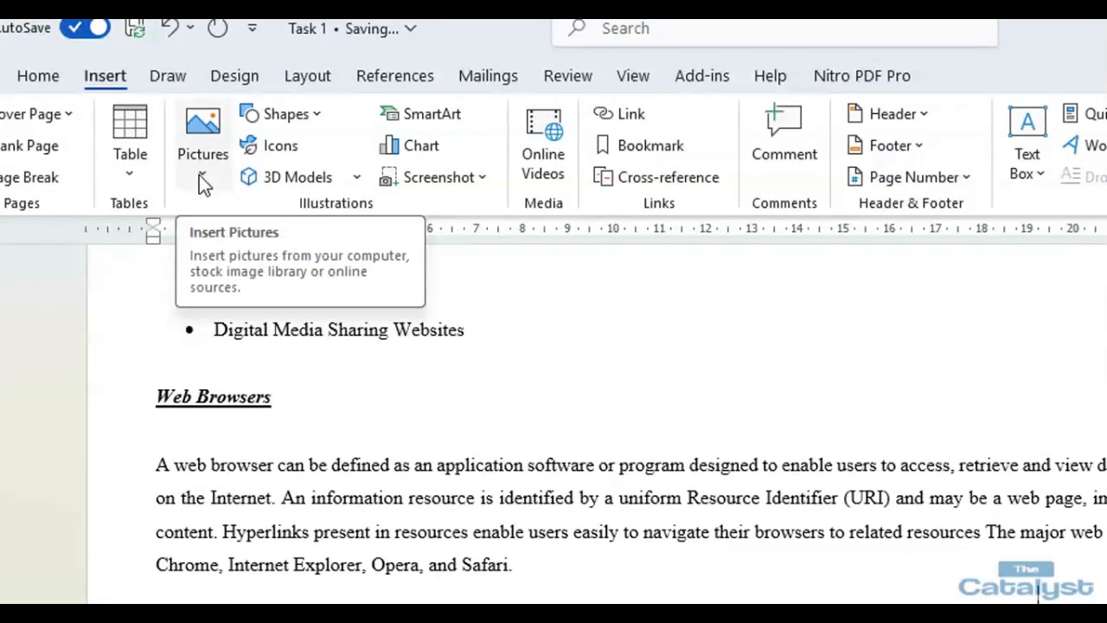
left_click(199, 174)
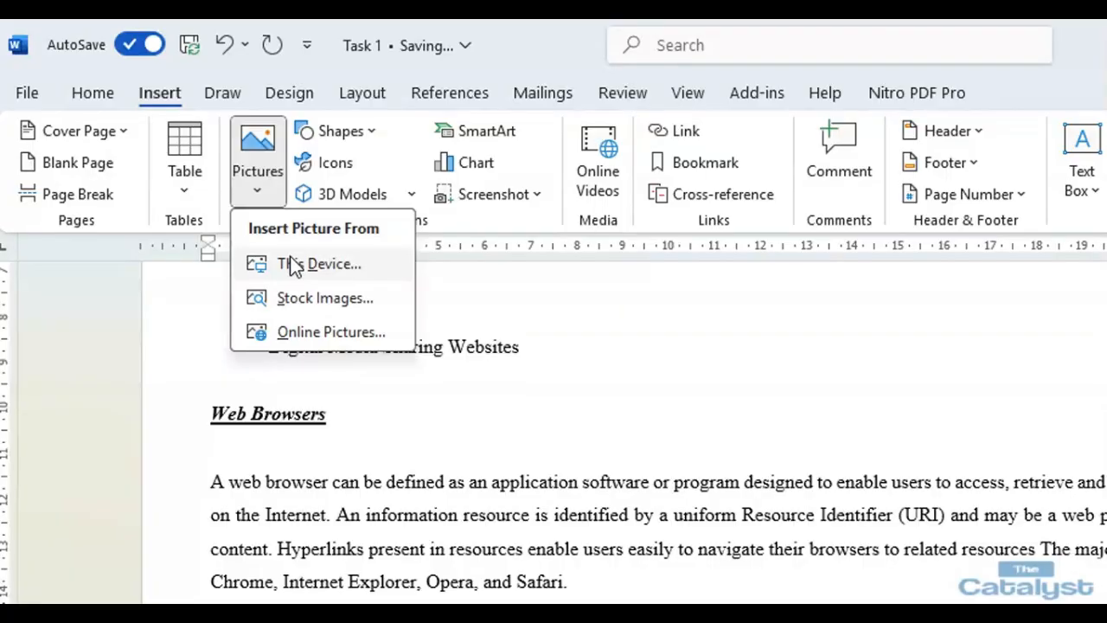
left_click(292, 262)
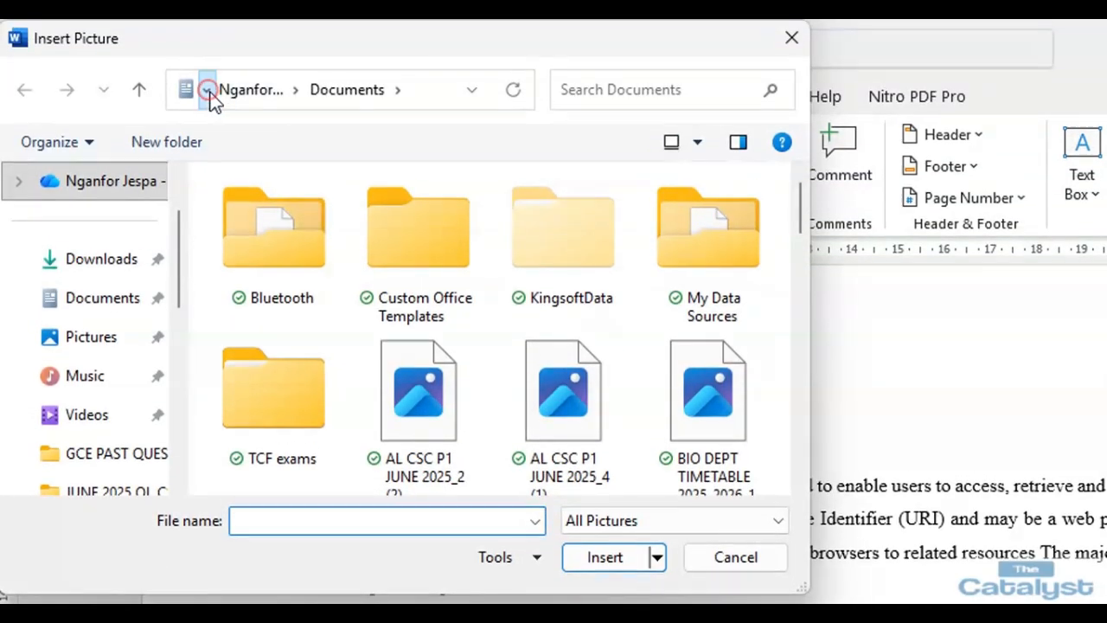
left_click(207, 67)
left_click(206, 90)
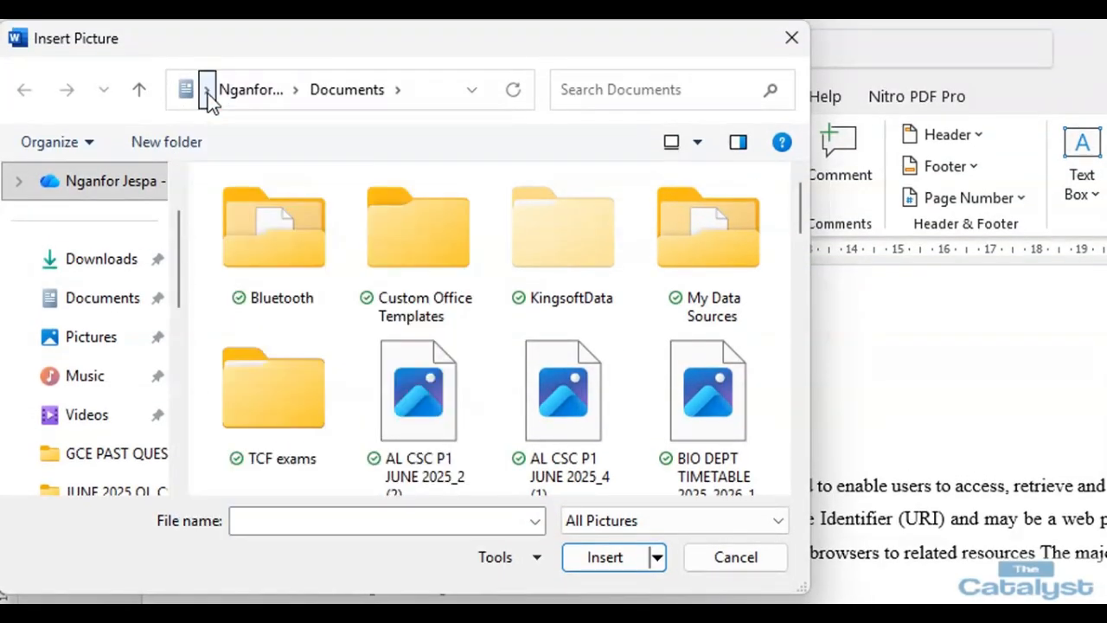
left_click(206, 90)
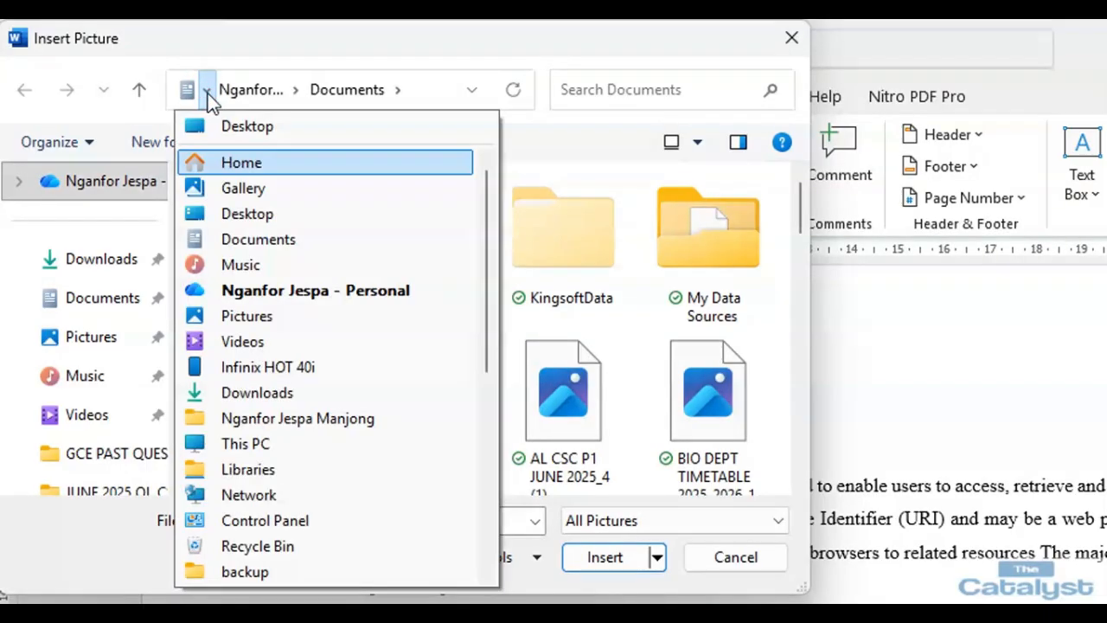
left_click(282, 214)
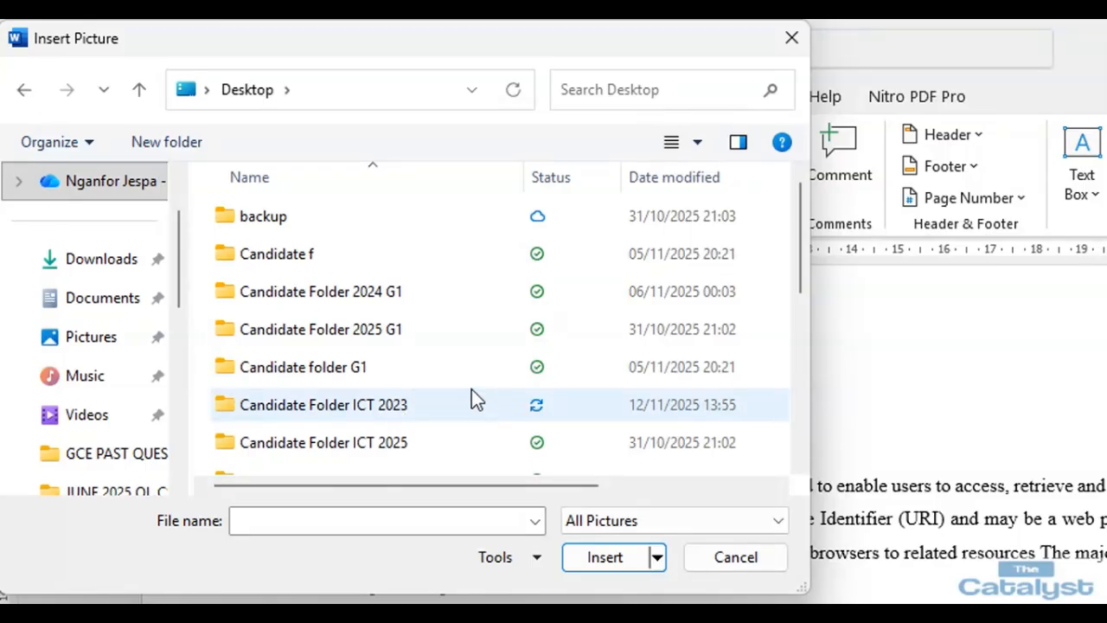
Insert the "author" picture from the JUNE 2023 G2 folder above the author's name.
scroll(481, 375, "down", 2)
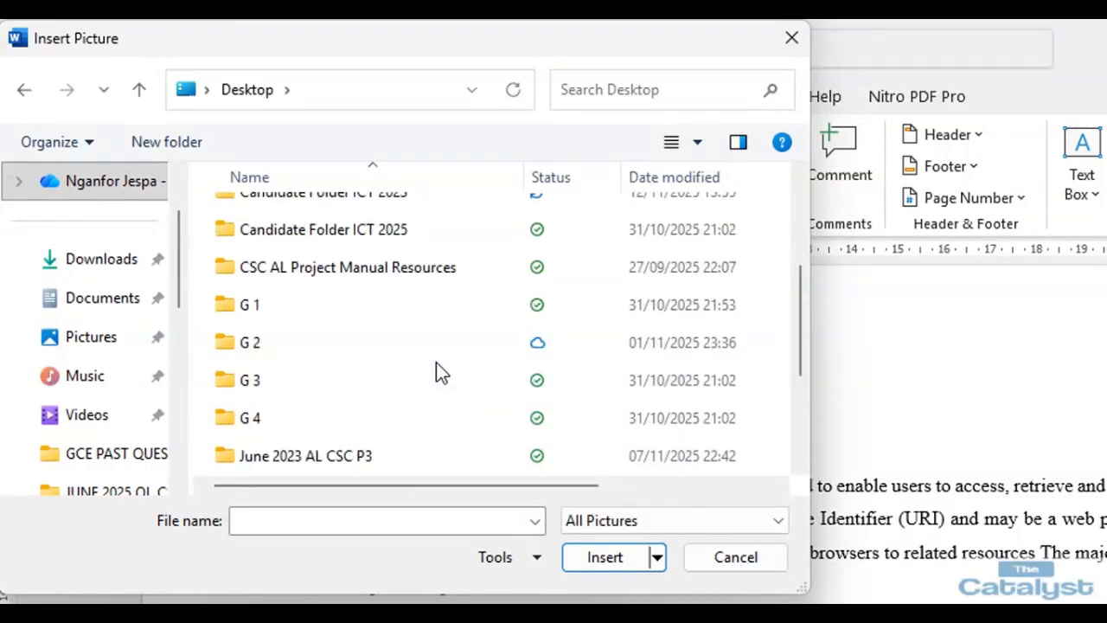
scroll(433, 359, "down", 2)
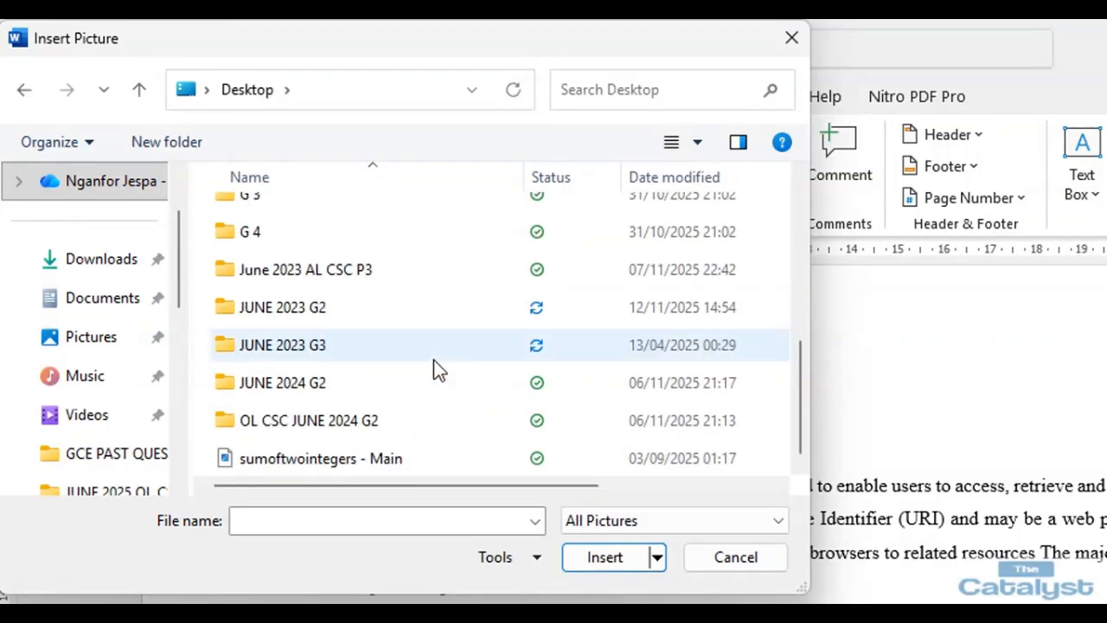
left_click(342, 313)
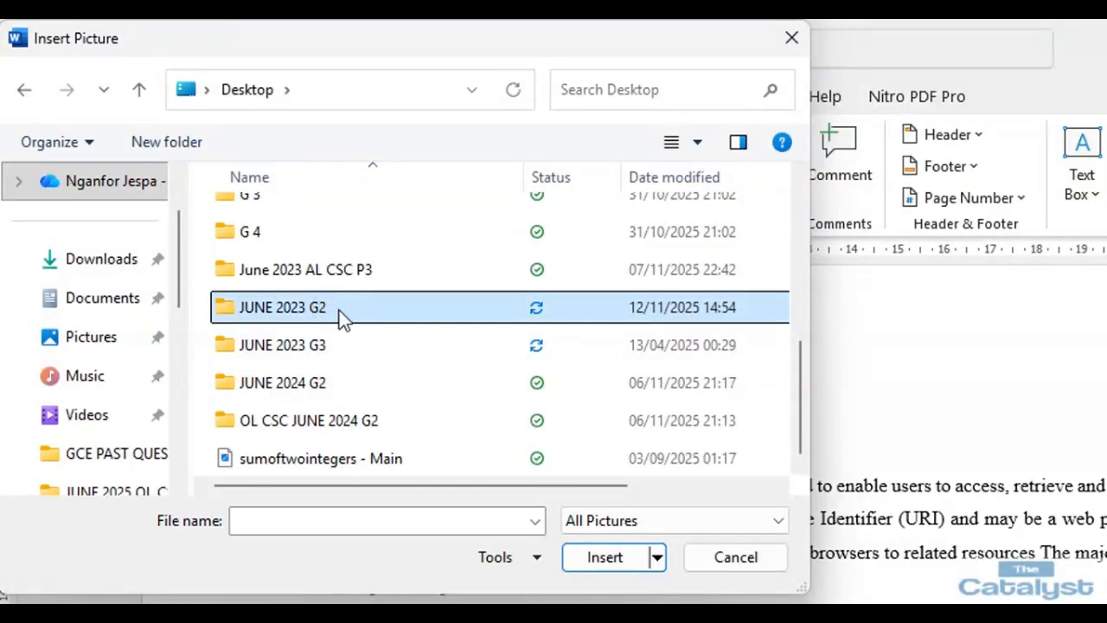
double_click(342, 313)
left_click(290, 268)
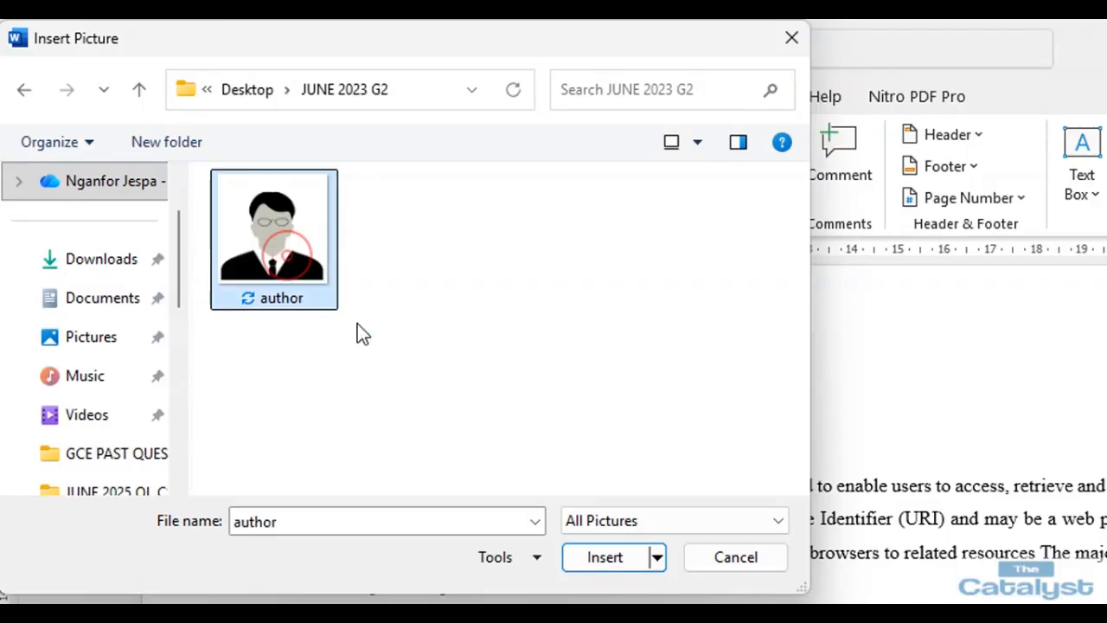
left_click(595, 557)
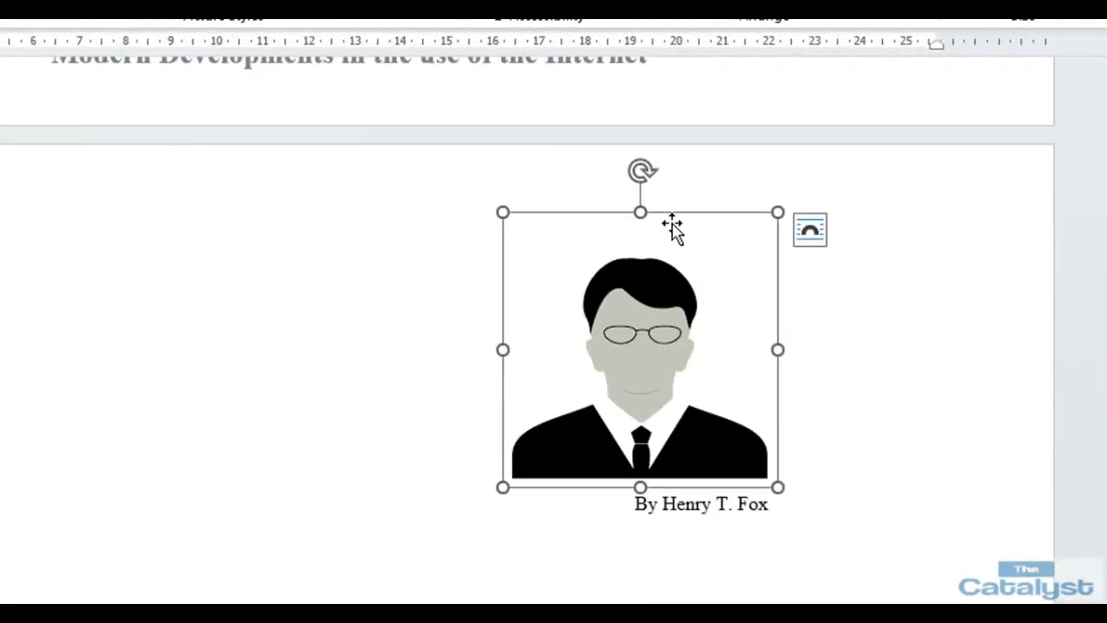
Reduce the author picture's height and width until it fits at the bottom of the first page together with the author's name line.
left_click_drag(642, 207, 647, 277)
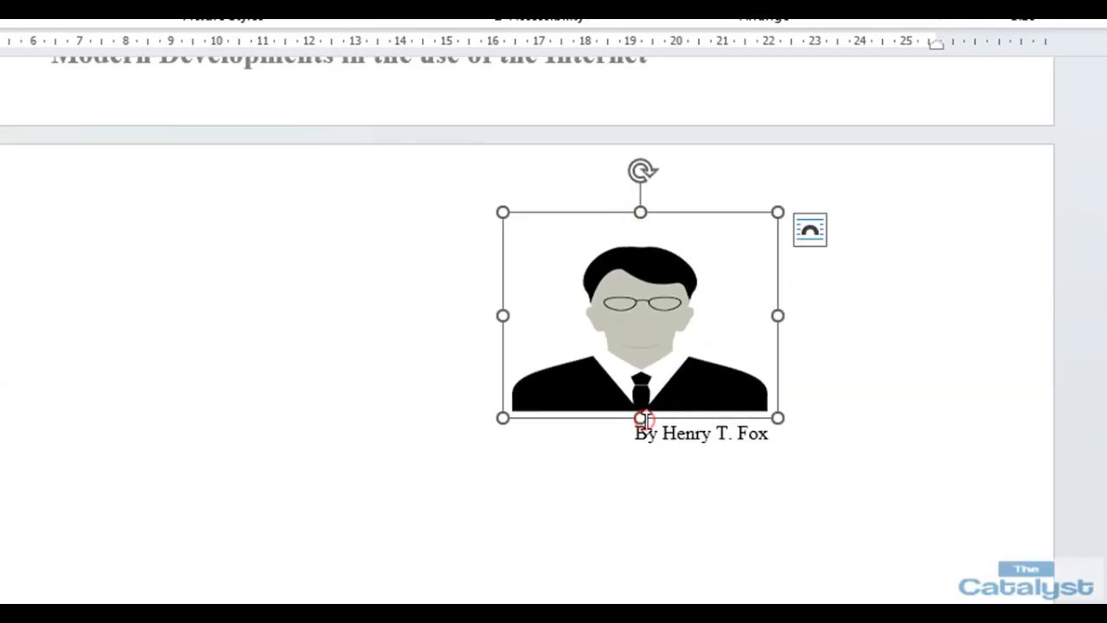
left_click_drag(641, 420, 639, 358)
left_click_drag(777, 279, 720, 273)
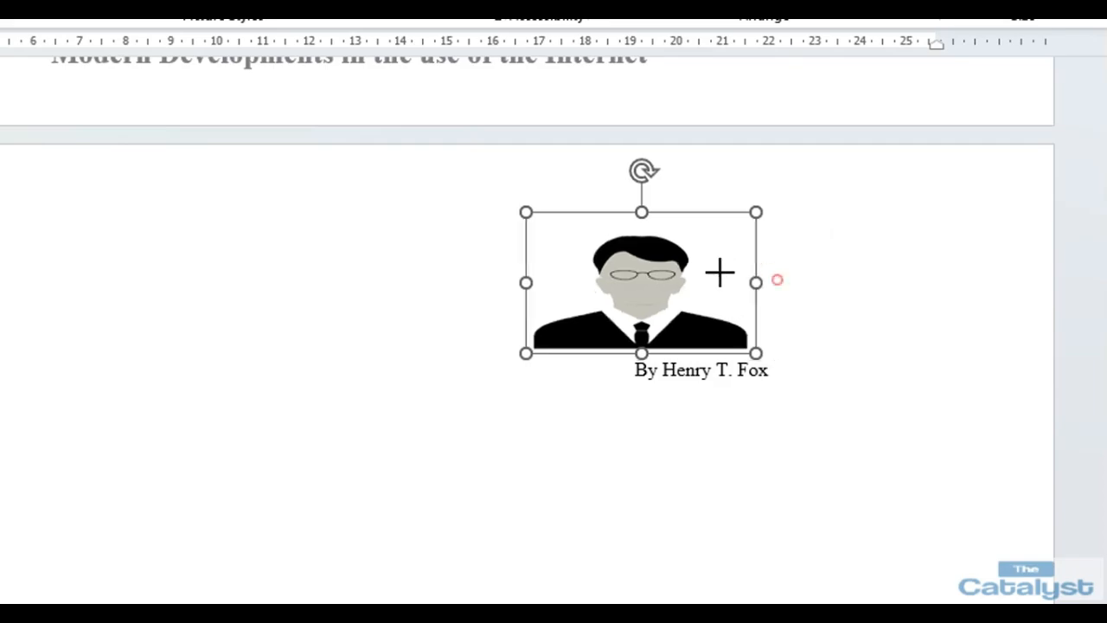
scroll(840, 286, "up", 6)
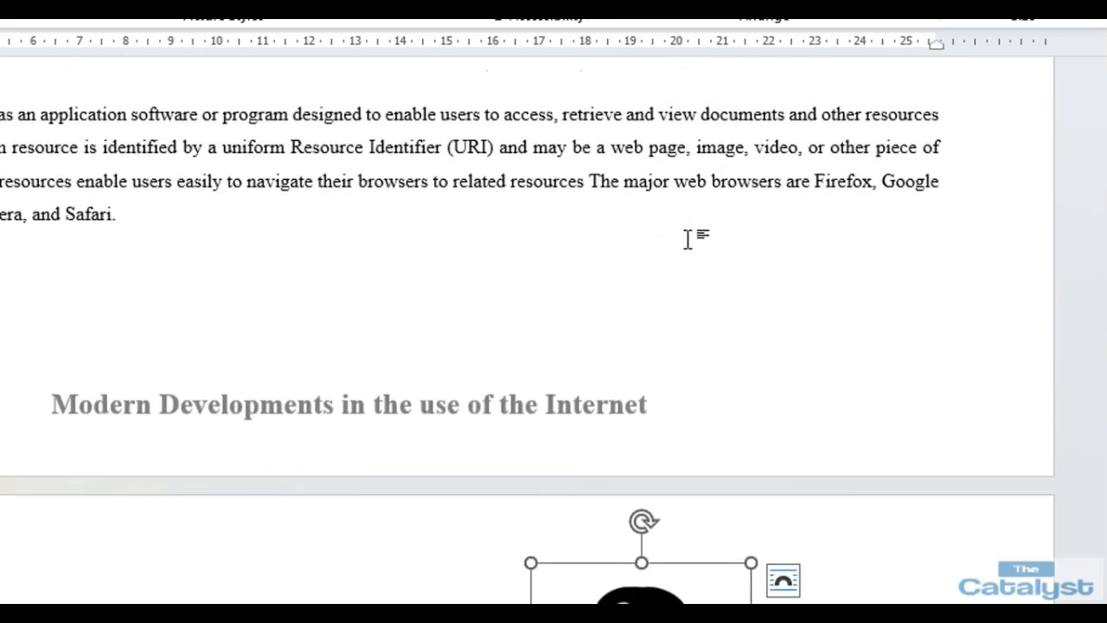
scroll(628, 279, "up", 3)
scroll(627, 280, "down", 1)
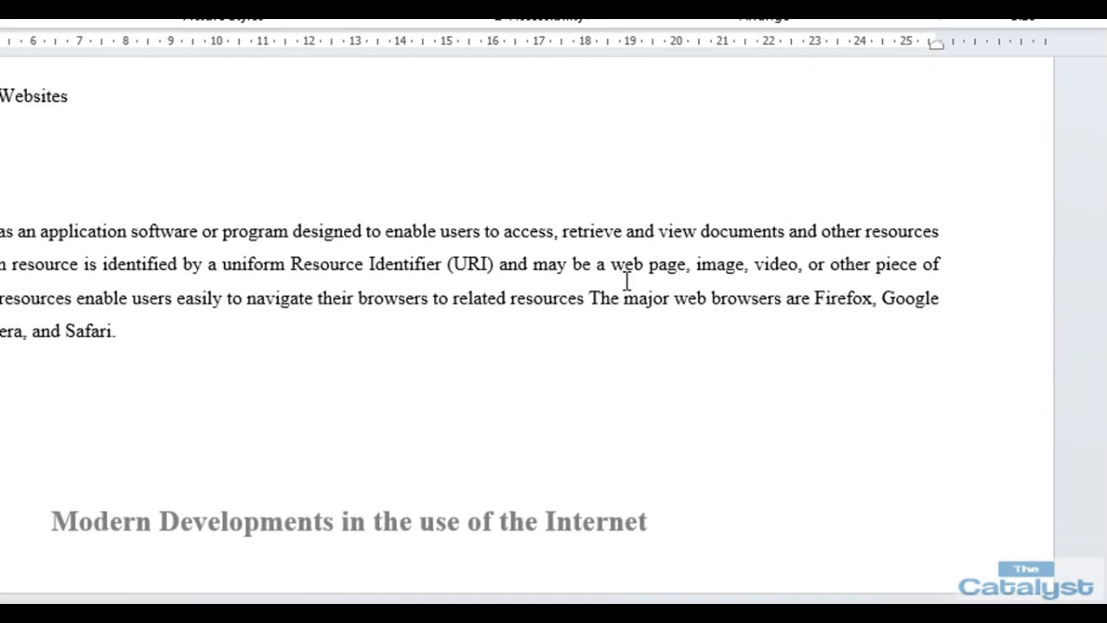
scroll(629, 278, "up", 1)
scroll(634, 277, "down", 7)
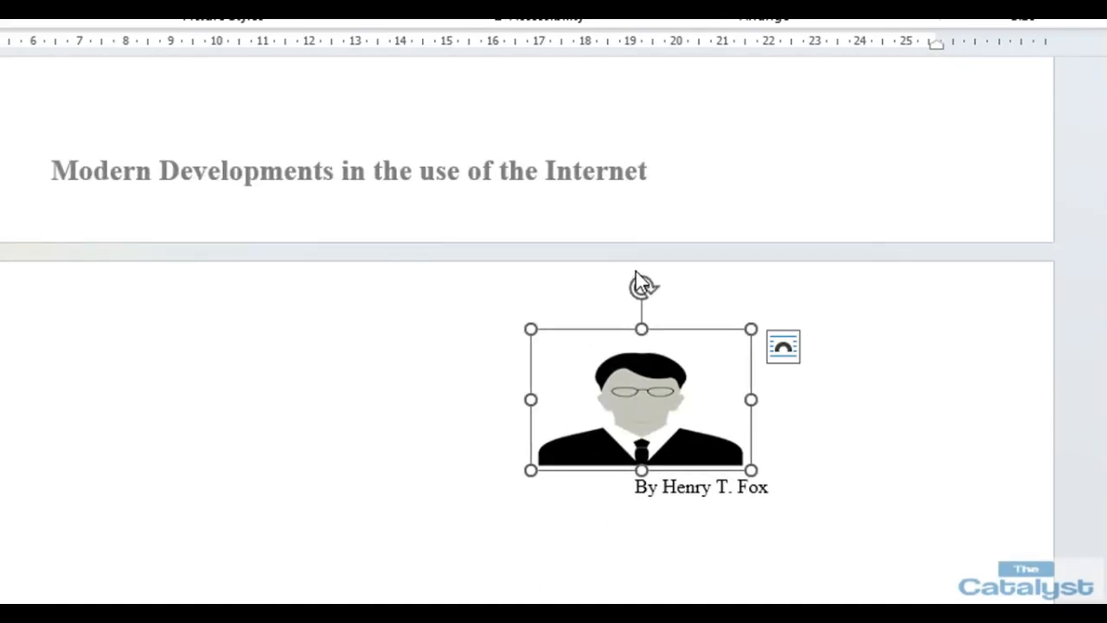
left_click_drag(641, 470, 641, 430)
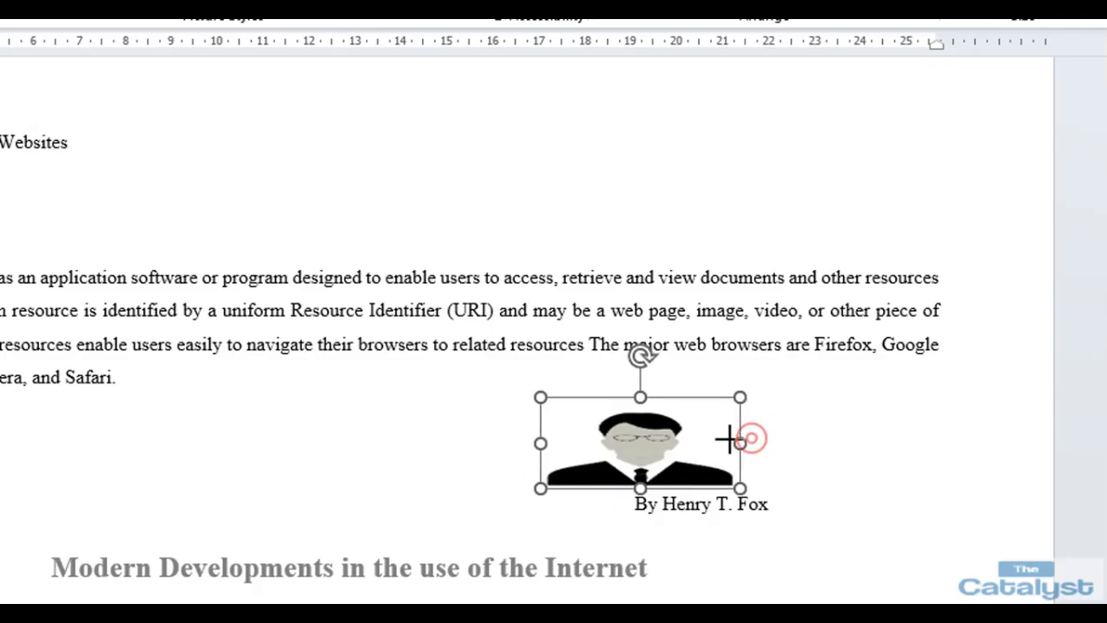
Remove the existing indentation before the author's name line, and realign it beneath the author picture with tab stops.
left_click(636, 503)
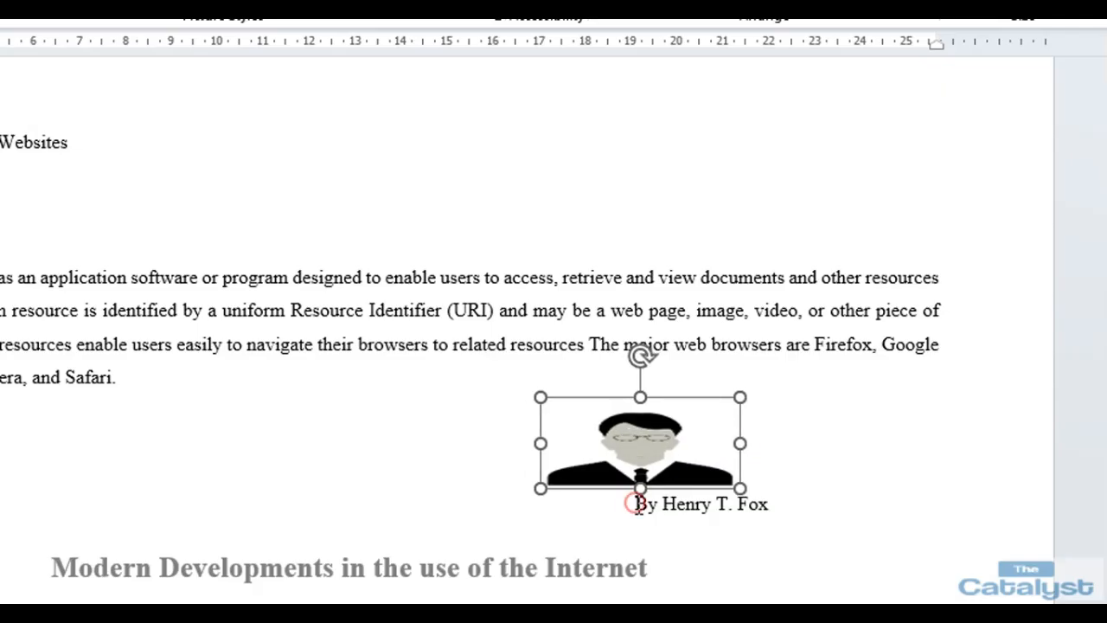
key("BackSpace")
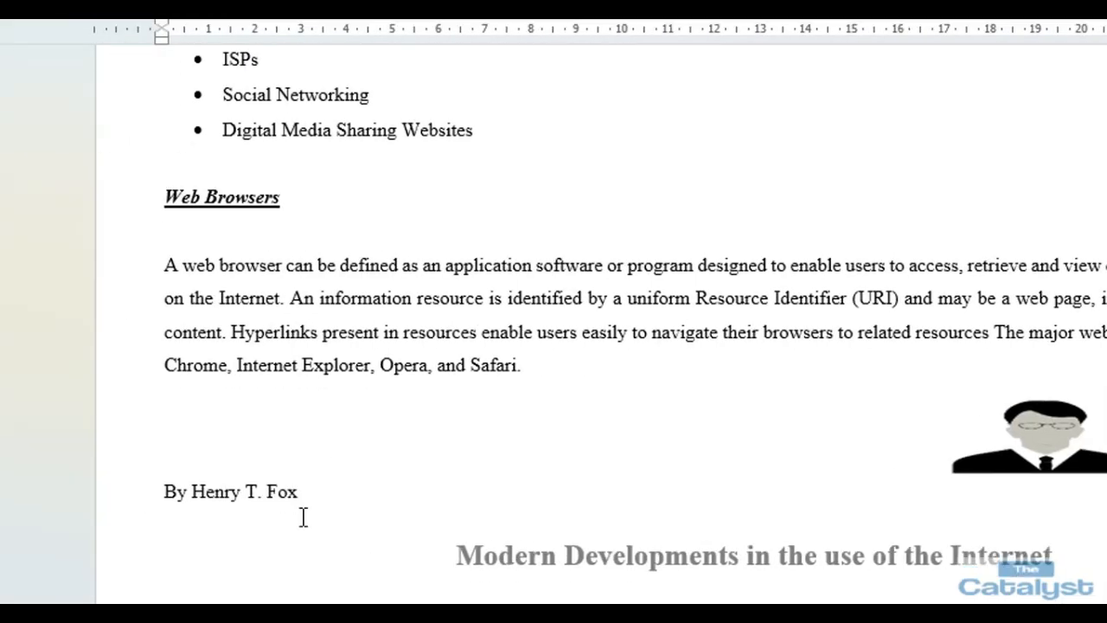
key("Tab")
key("Tab")
key("Tab")
key("Tab")
key("Tab")
key("Tab")
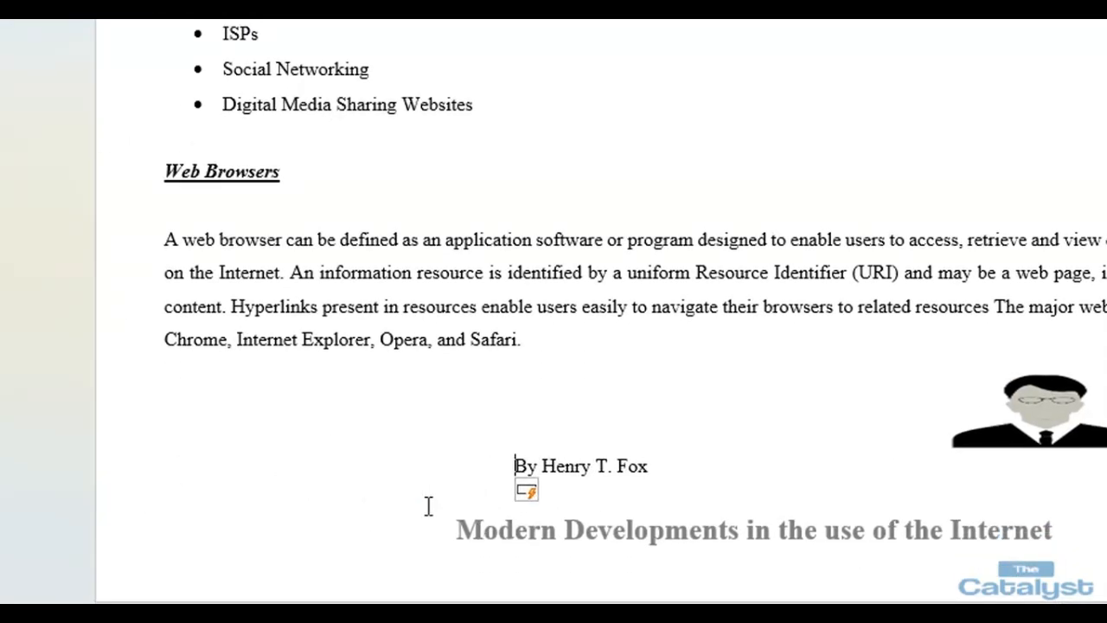
key("Tab")
key("Tab")
key("Tab")
key("Tab")
key("Tab")
key("Tab")
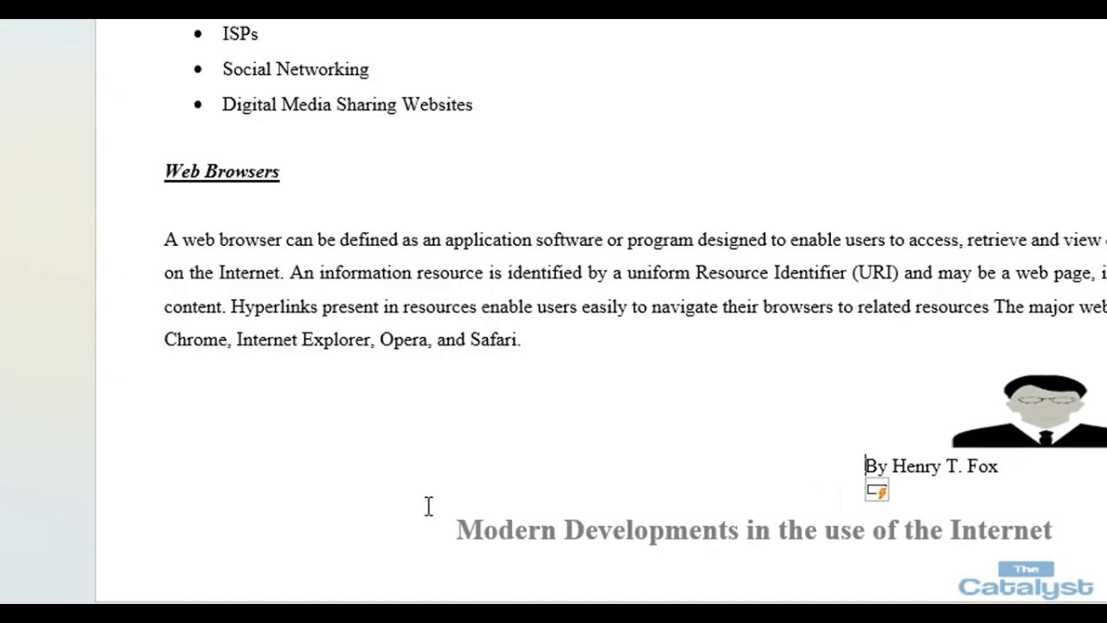
key("Tab")
key("Tab")
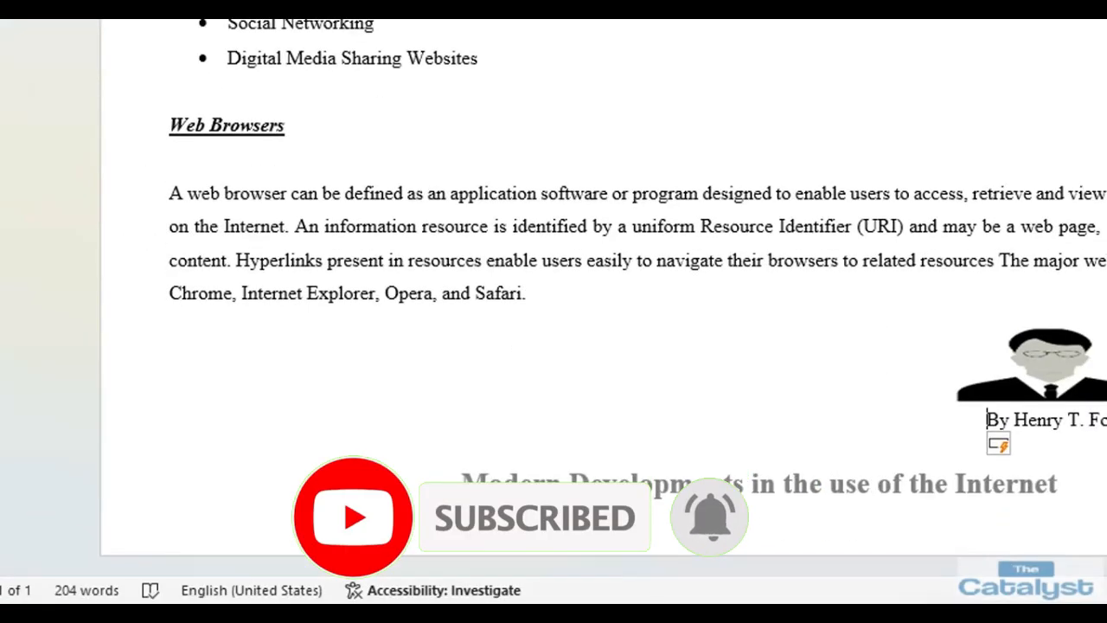
Check the saving instruction in the question paper, and start saving a copy of the document in Word.
mouse_move(813, 616)
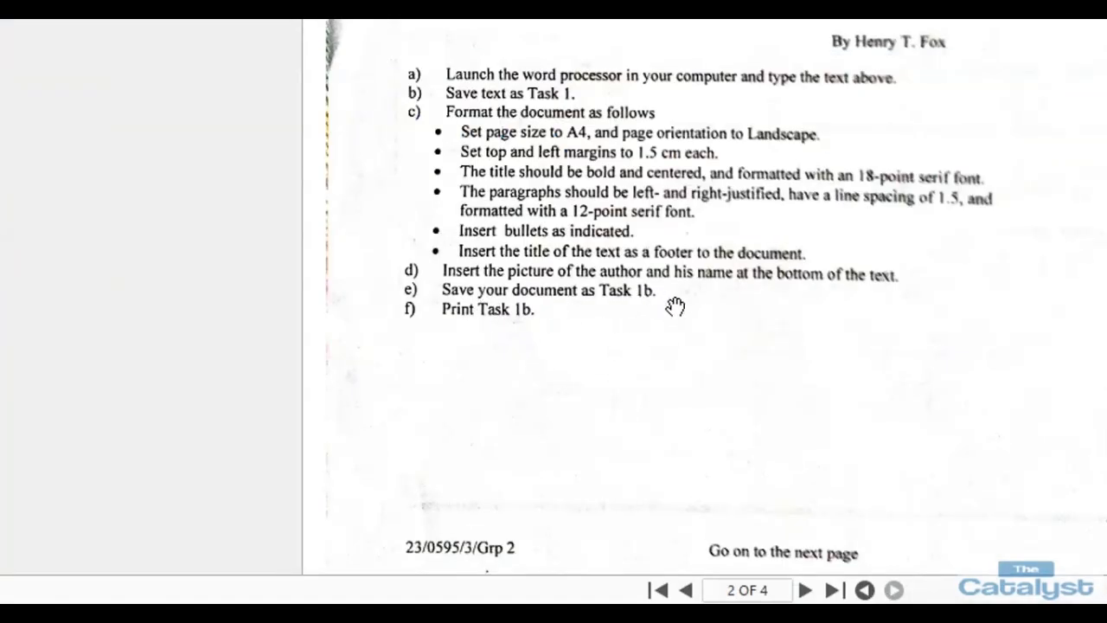
left_click(808, 615)
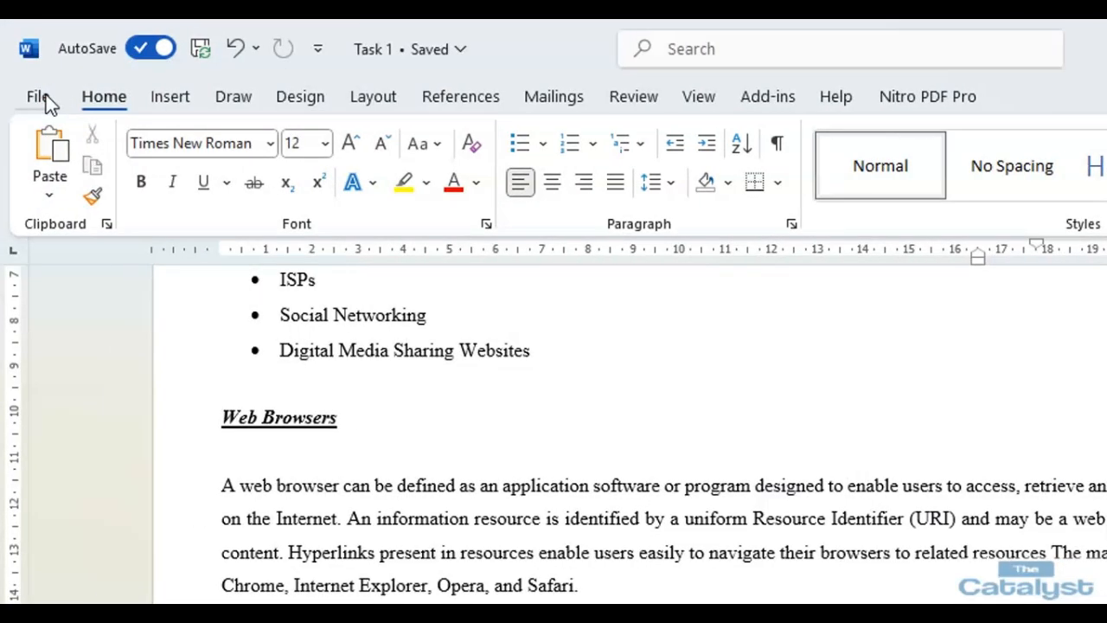
left_click(43, 97)
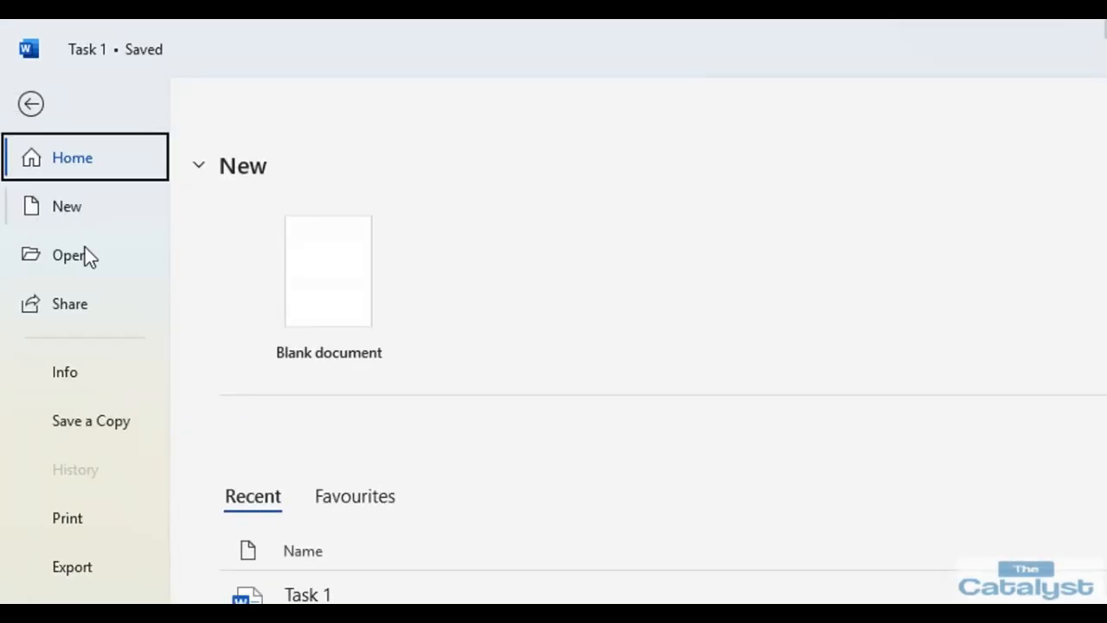
left_click(97, 422)
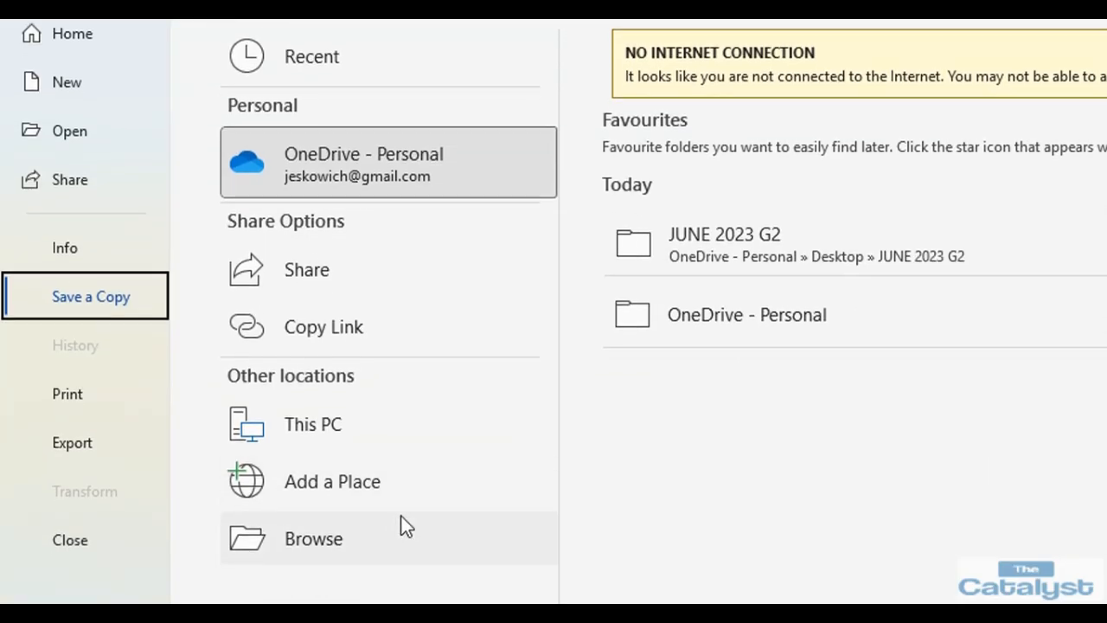
Try to open the suggested OneDrive folder JUNE 2023 G2 as the location for the copy.
left_click(857, 241)
left_click(974, 399)
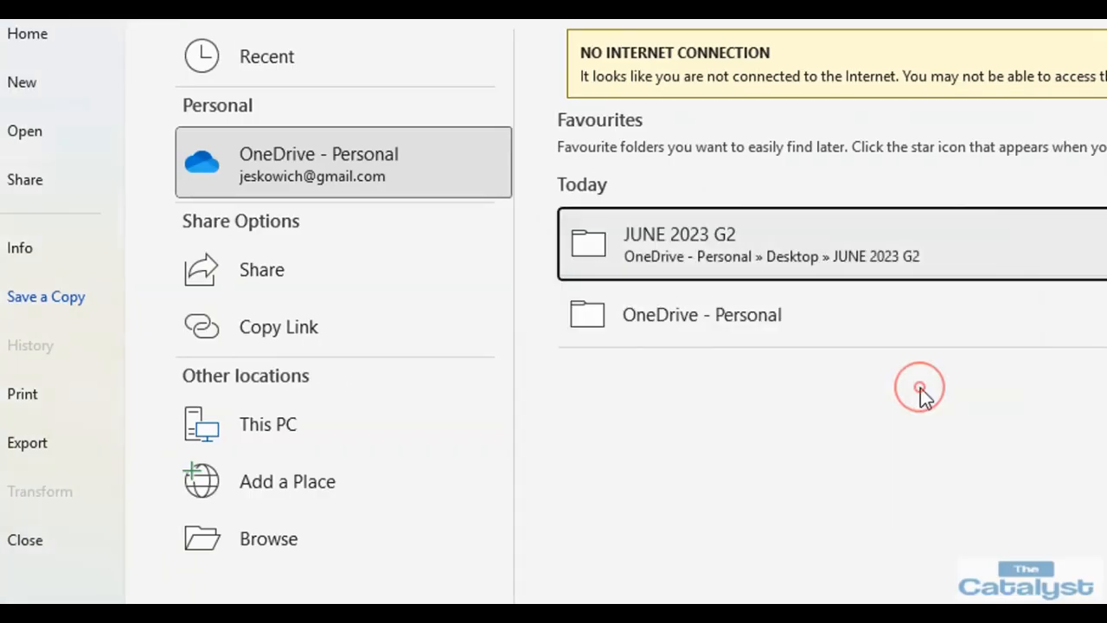
left_click(725, 249)
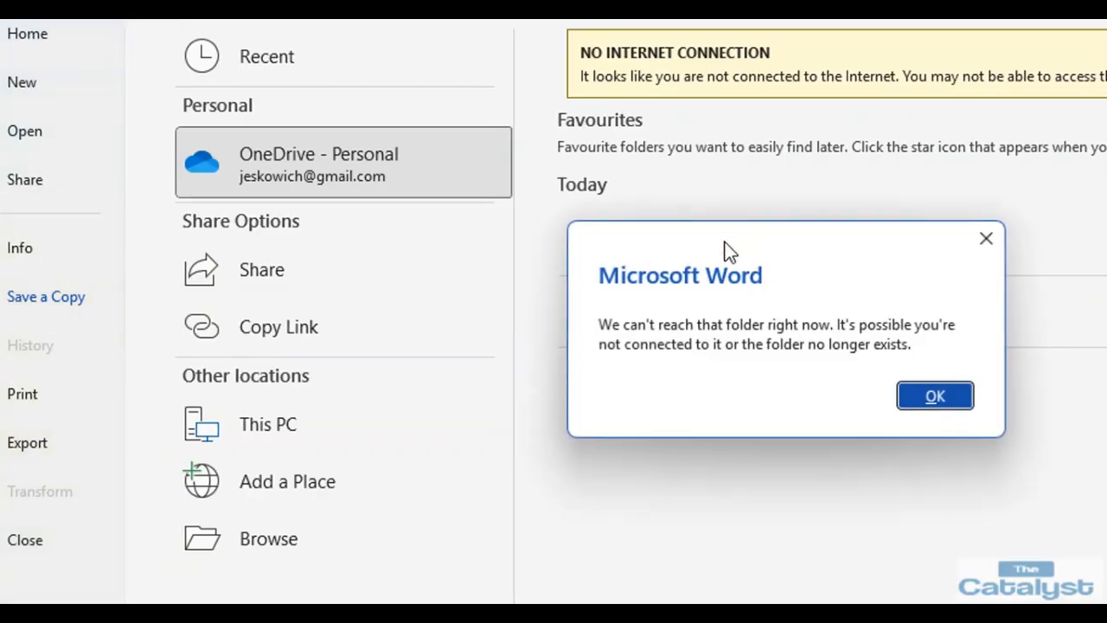
left_click(907, 396)
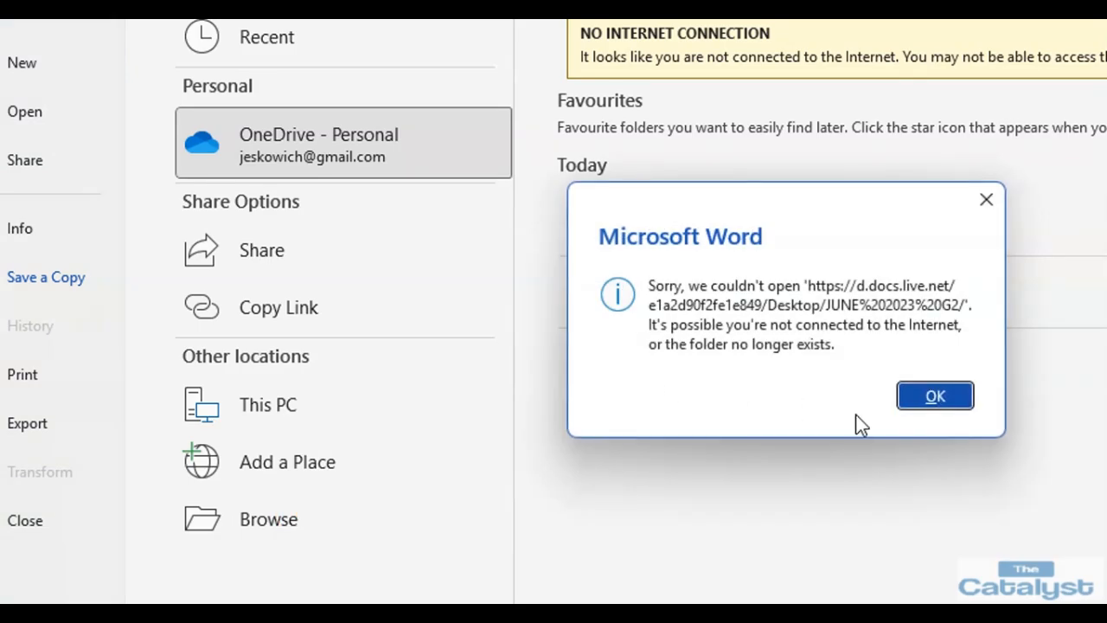
left_click(937, 396)
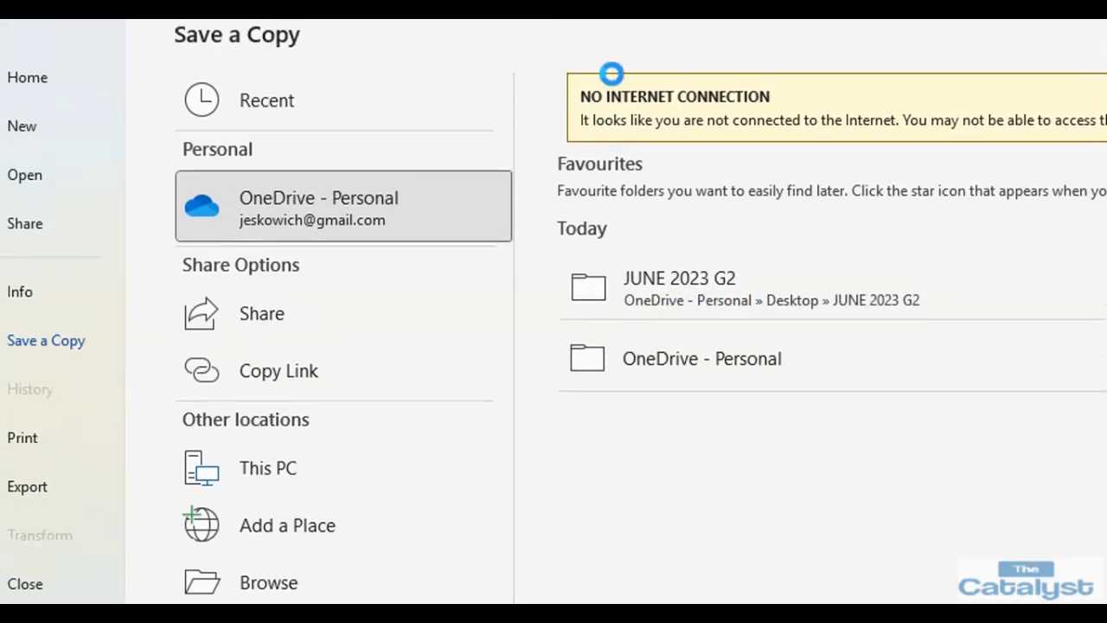
Browse to the JUNE 2023 G2 folder on the Desktop as the location for the copy.
left_click(506, 499)
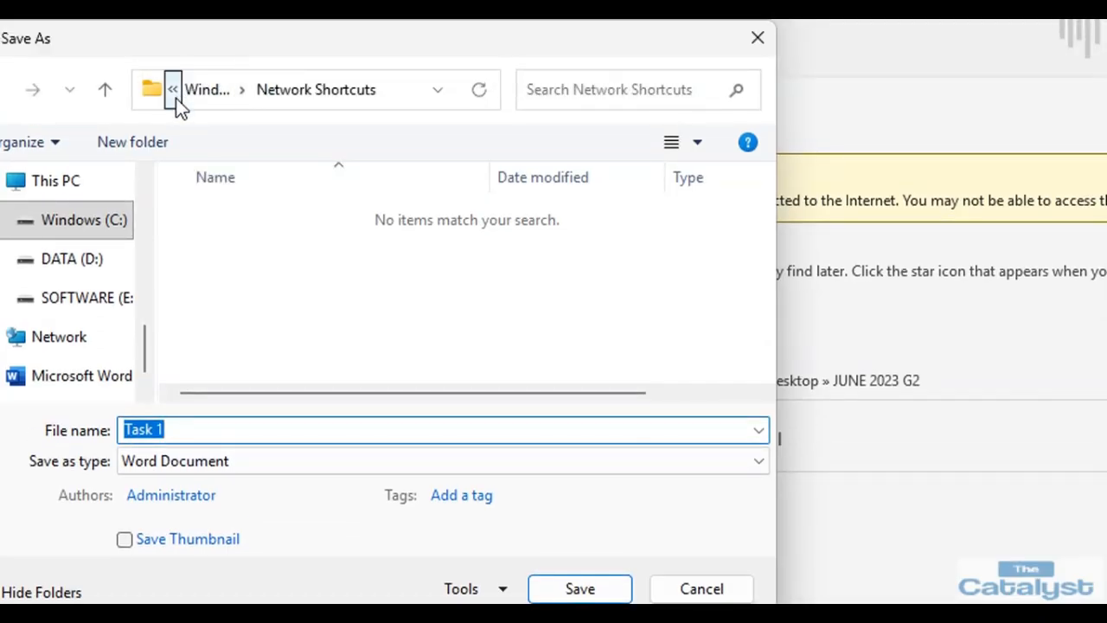
left_click(175, 98)
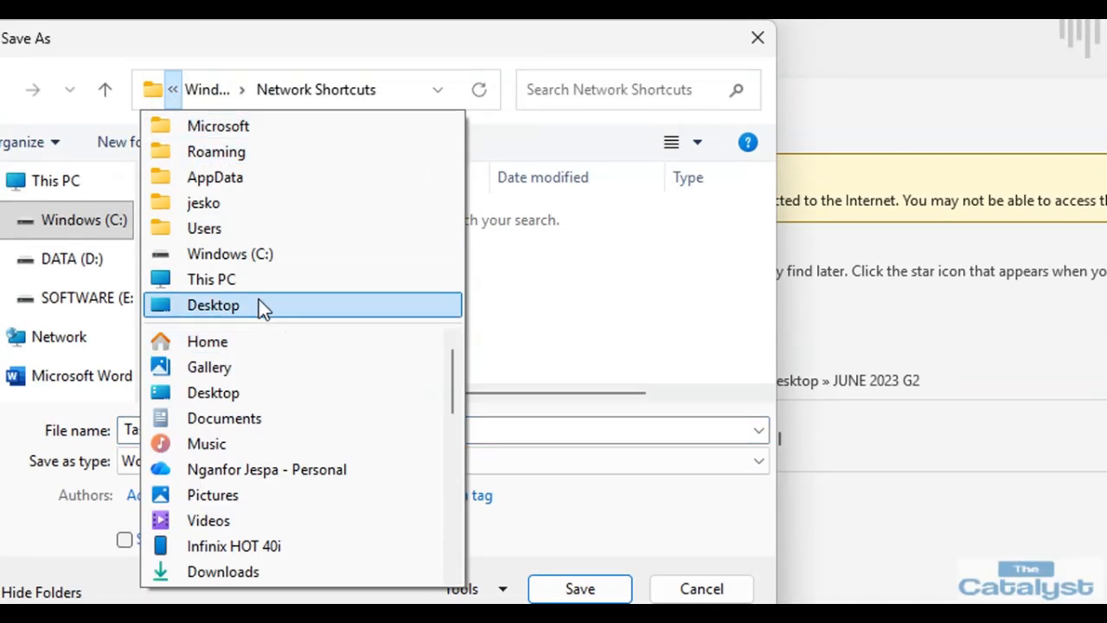
left_click(260, 304)
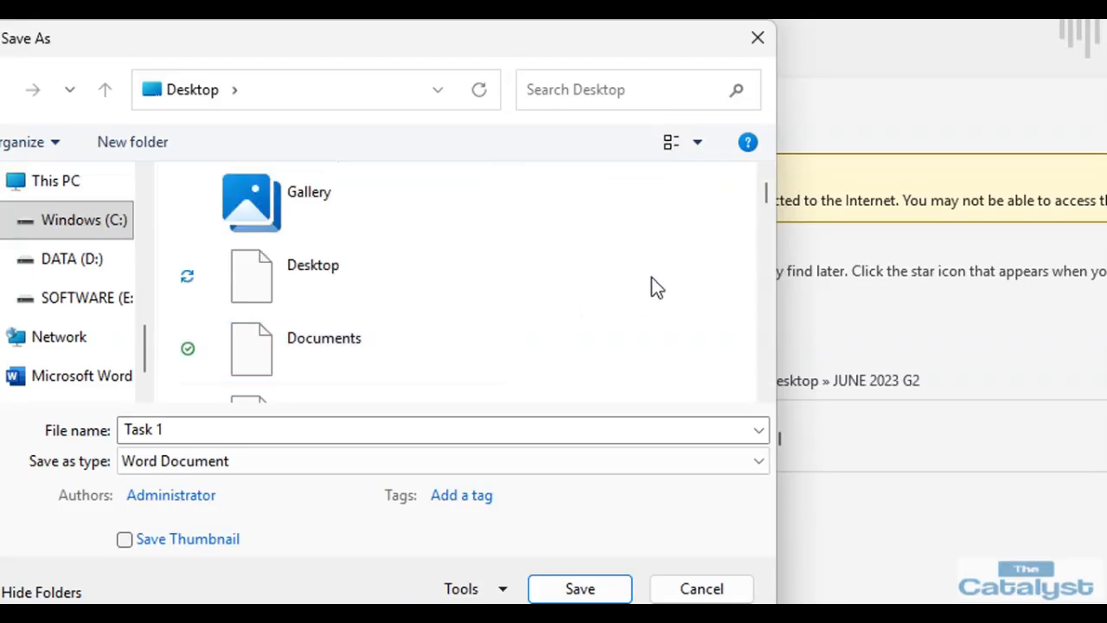
scroll(486, 279, "down", 5)
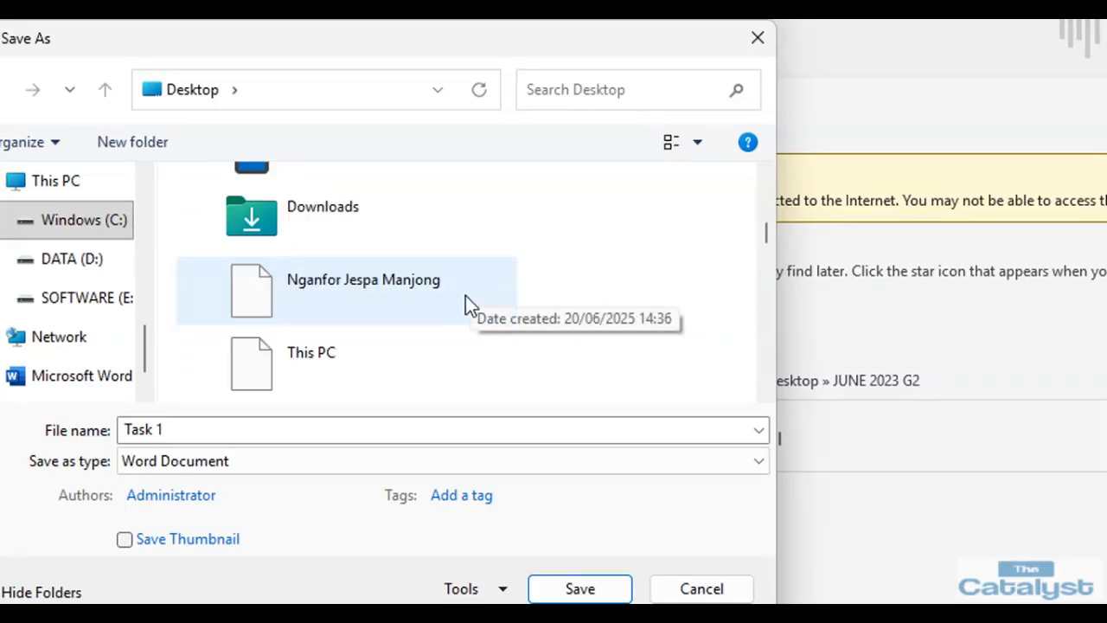
scroll(465, 296, "down", 2)
left_click(406, 298)
key("j")
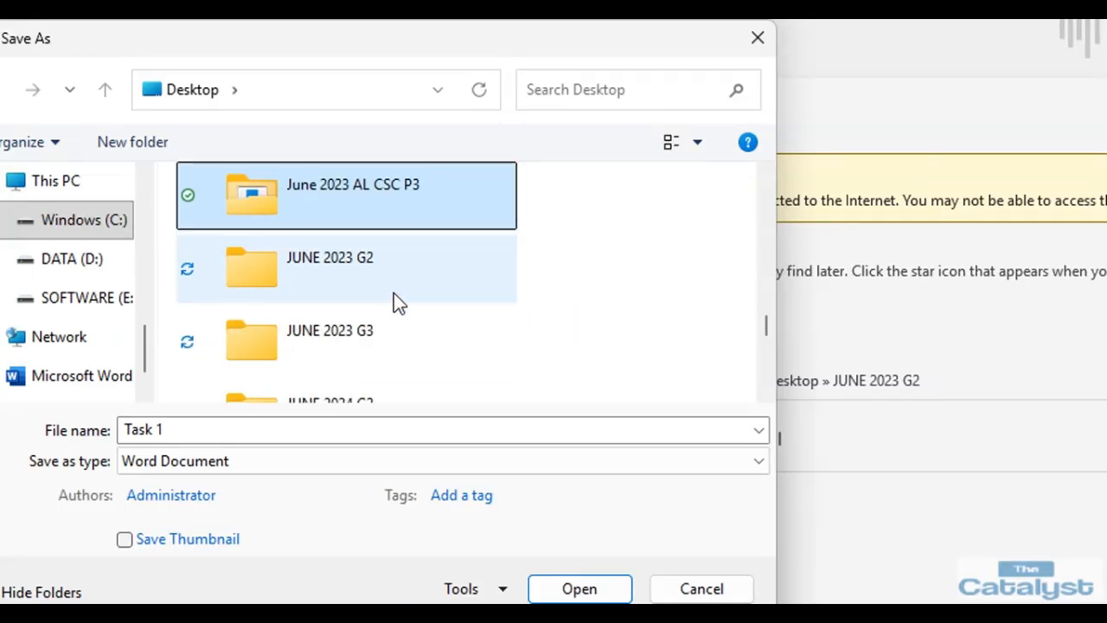
left_click(394, 276)
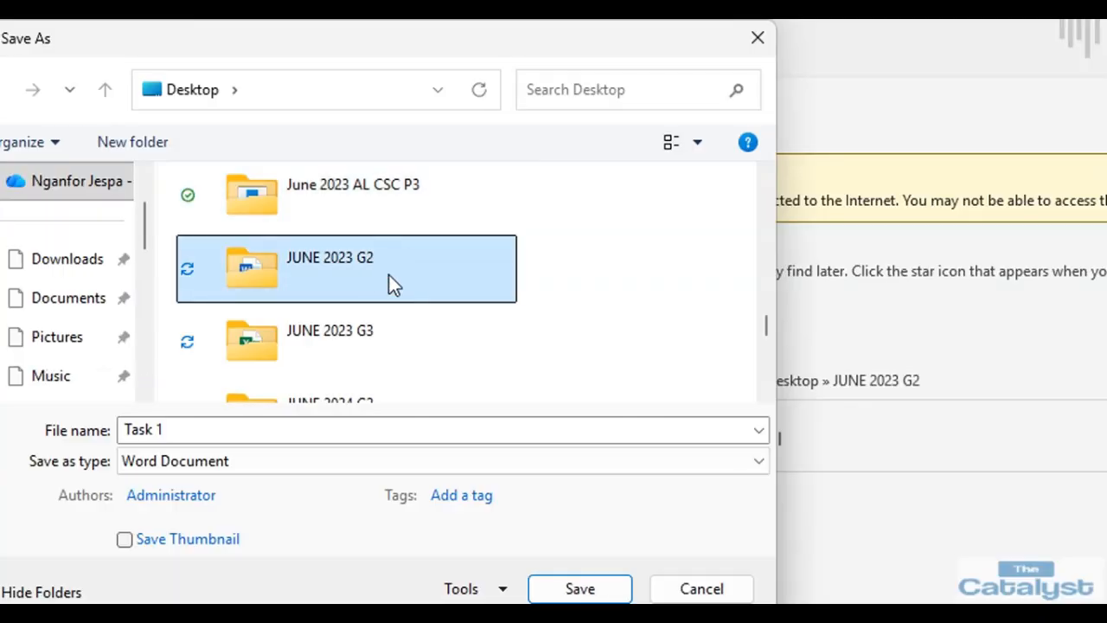
double_click(389, 275)
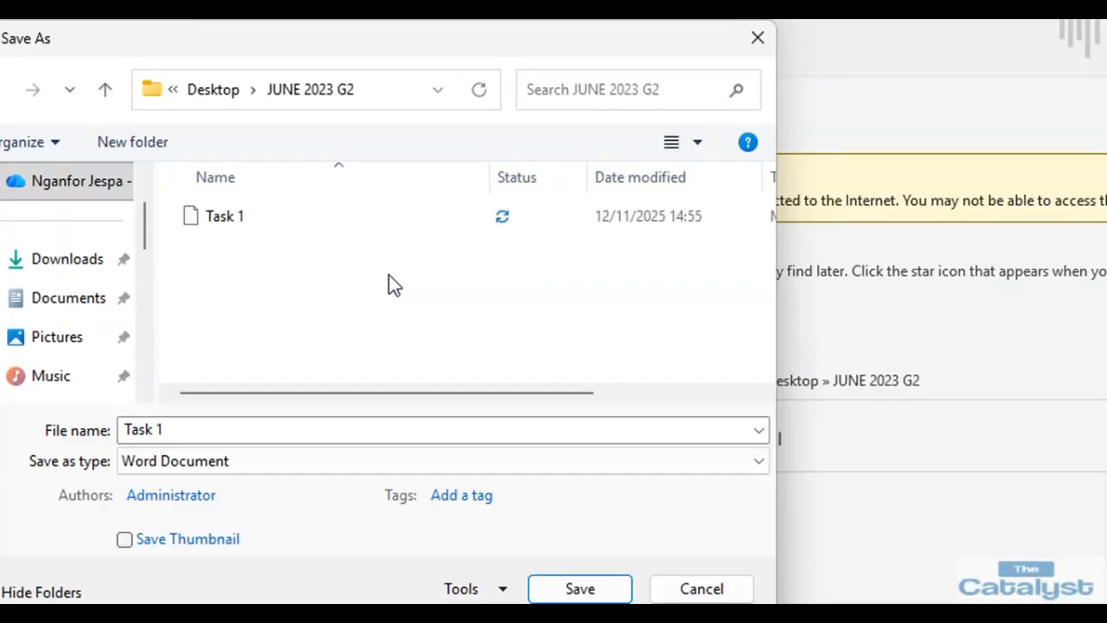
Name the copy Task 1b and save it as a Word Document.
left_click(293, 432)
left_click(294, 432)
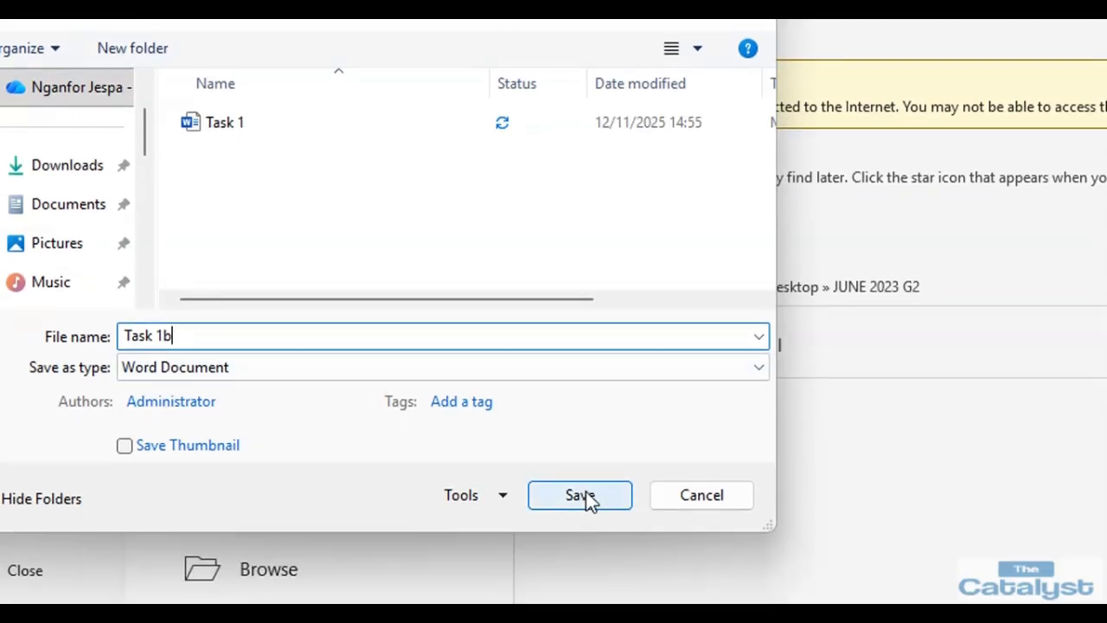
left_click(586, 581)
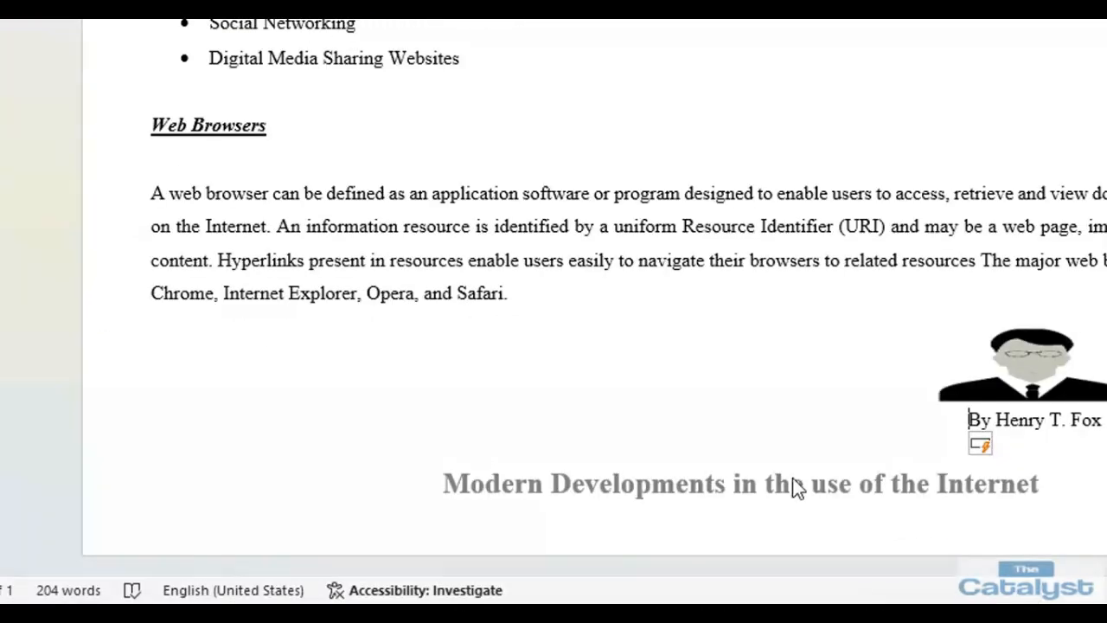
Switch to the question paper, and examine Task II's Table 1 weekly time sheet and the first questions below it.
left_click(581, 612)
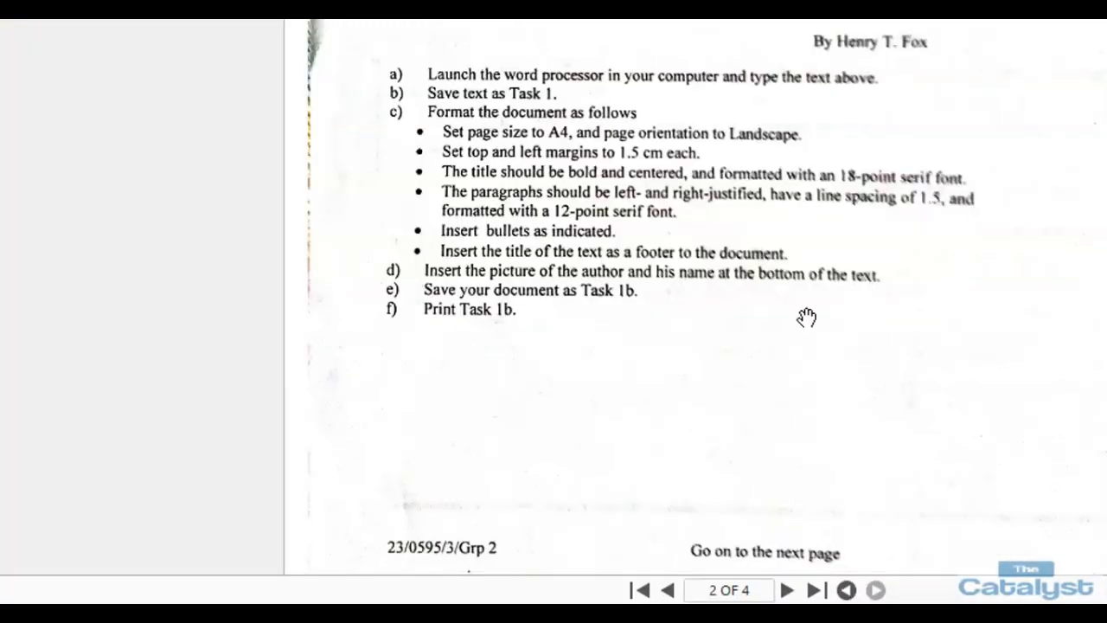
scroll(859, 311, "down", 6)
scroll(862, 292, "down", 3)
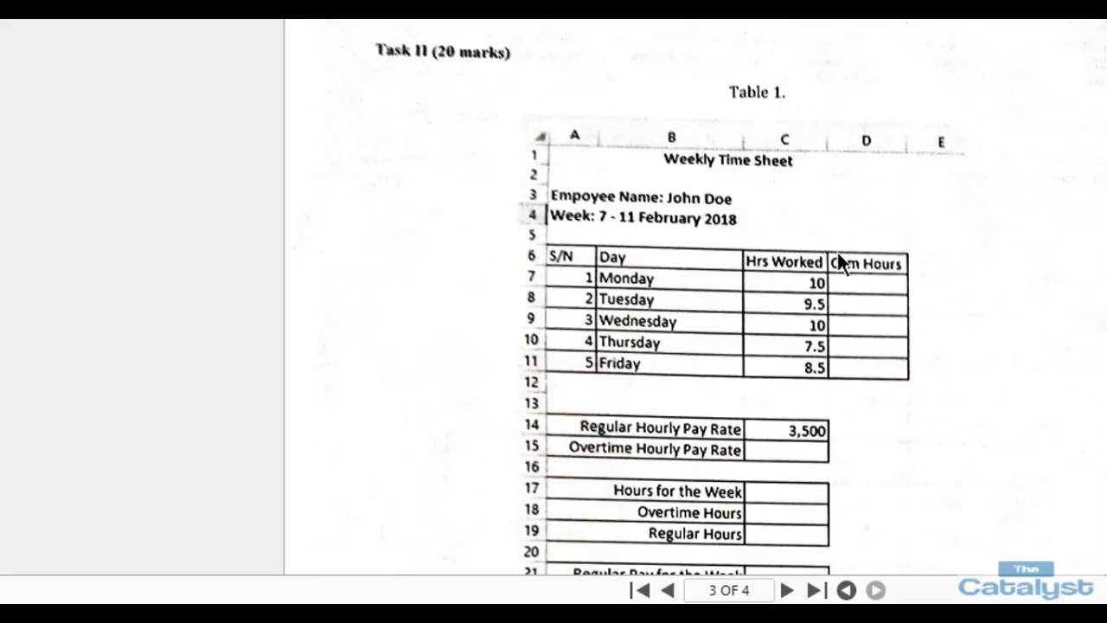
scroll(948, 173, "down", 2)
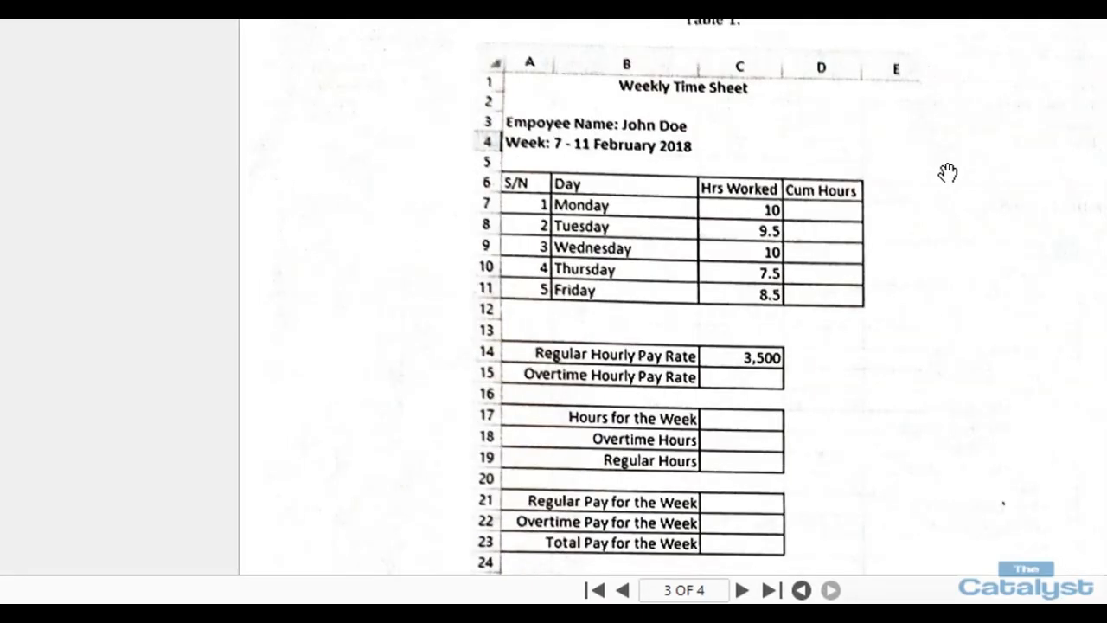
scroll(948, 173, "up", 2)
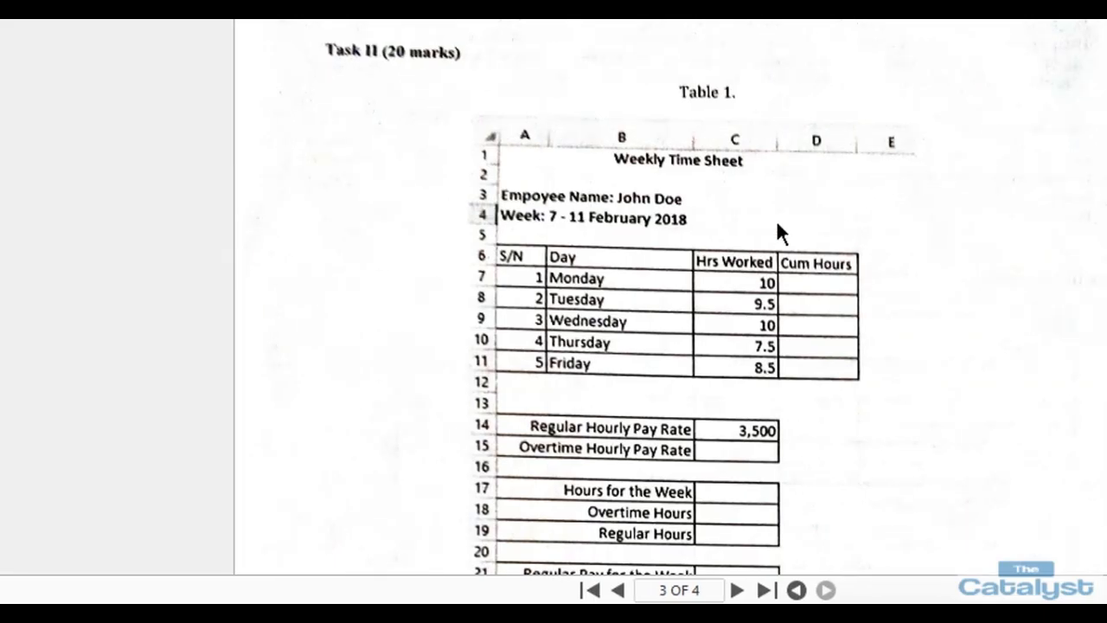
scroll(854, 220, "down", 7)
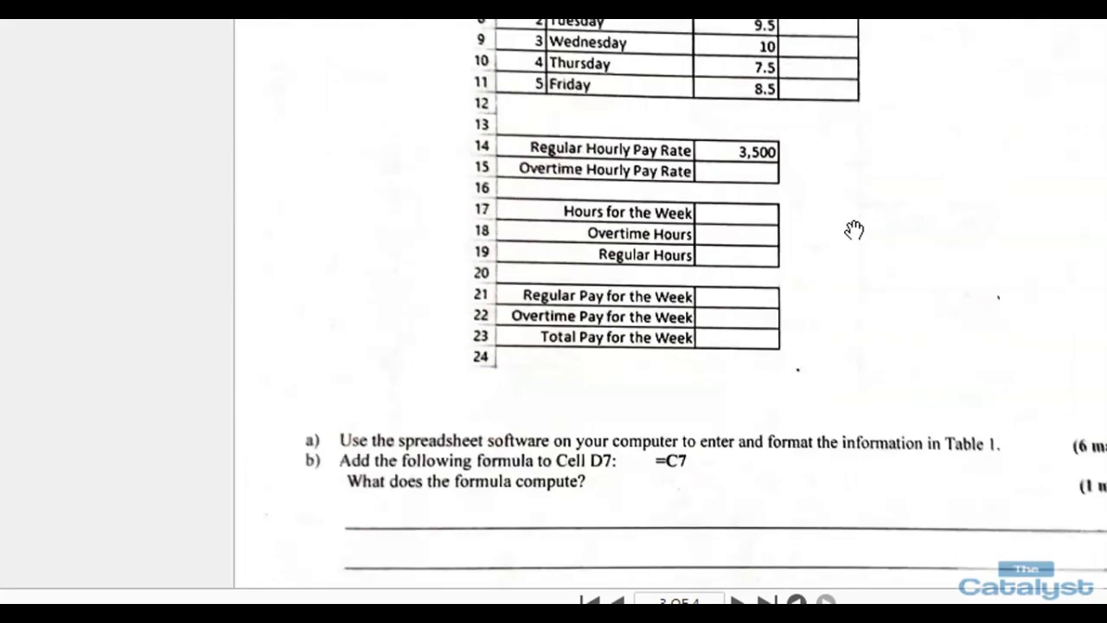
scroll(854, 230, "up", 10)
scroll(854, 227, "down", 4)
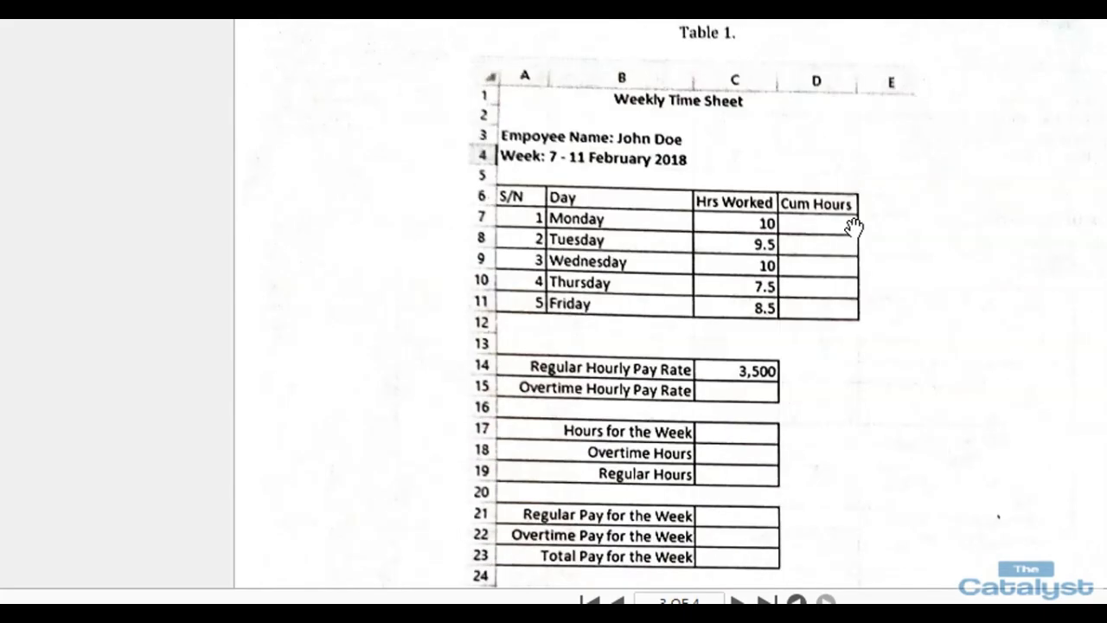
scroll(854, 227, "down", 2)
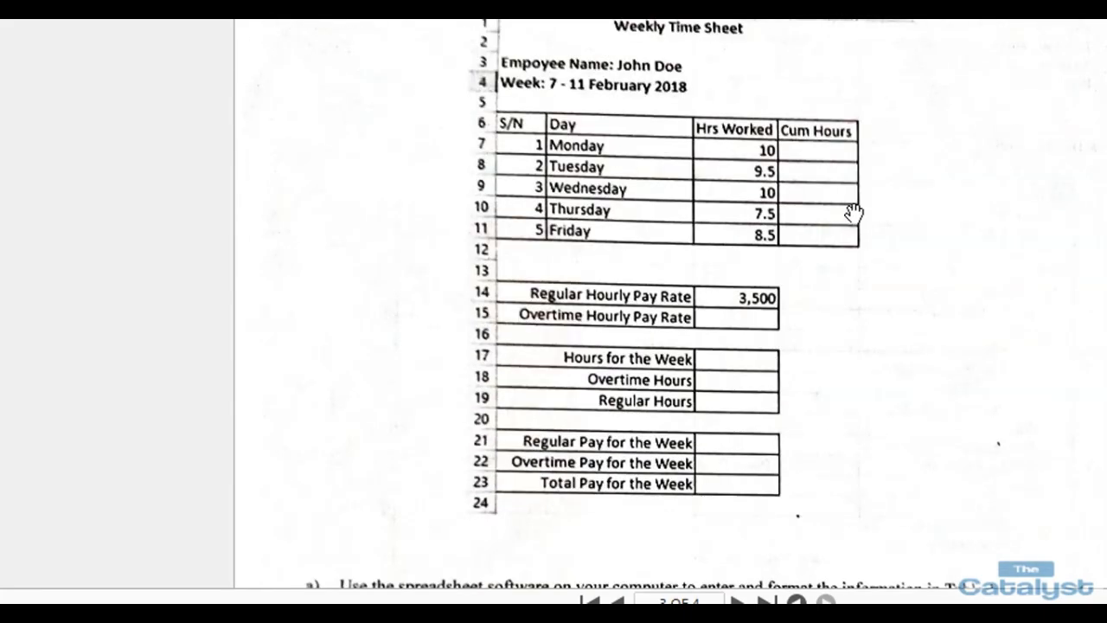
Compare Table 1 in the question paper with the weekly time sheet in the Task 2 Excel workbook.
scroll(865, 186, "up", 1)
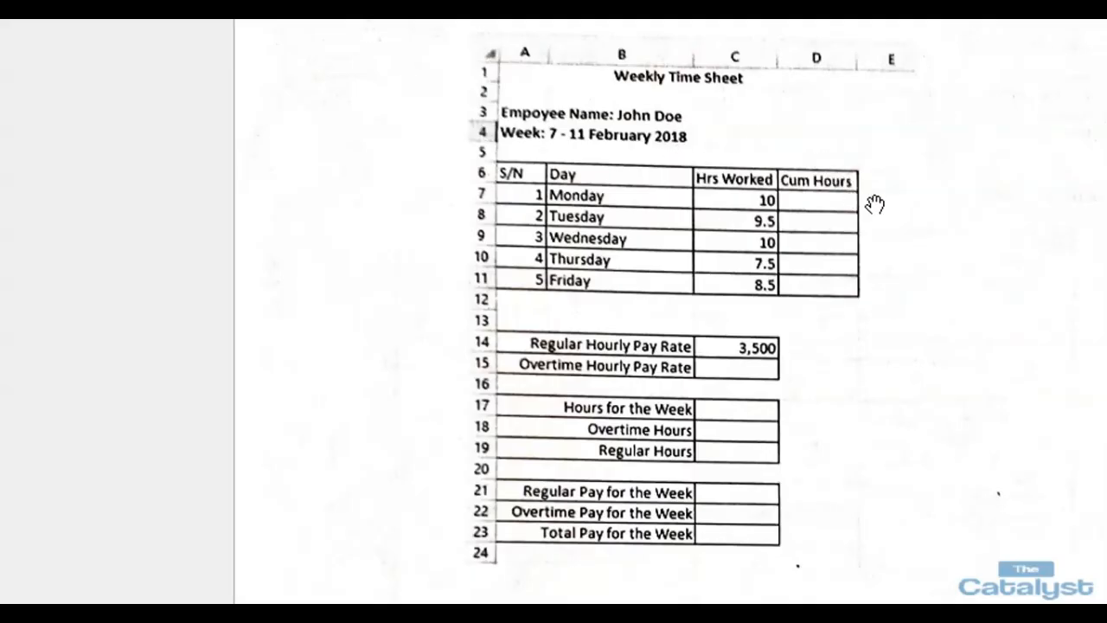
scroll(873, 208, "down", 6)
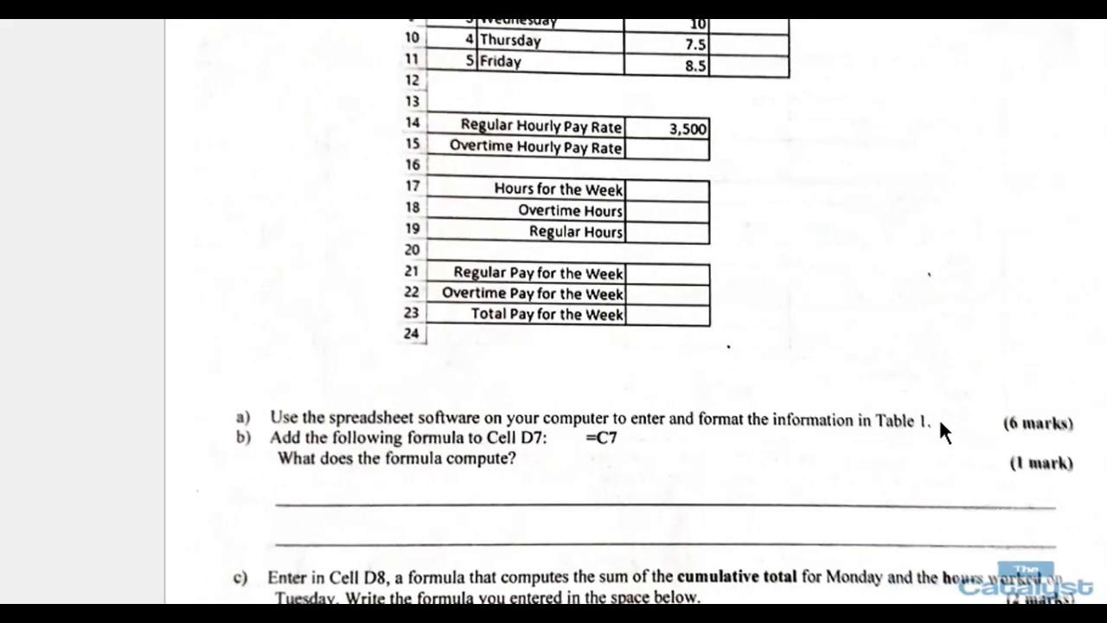
scroll(906, 267, "up", 6)
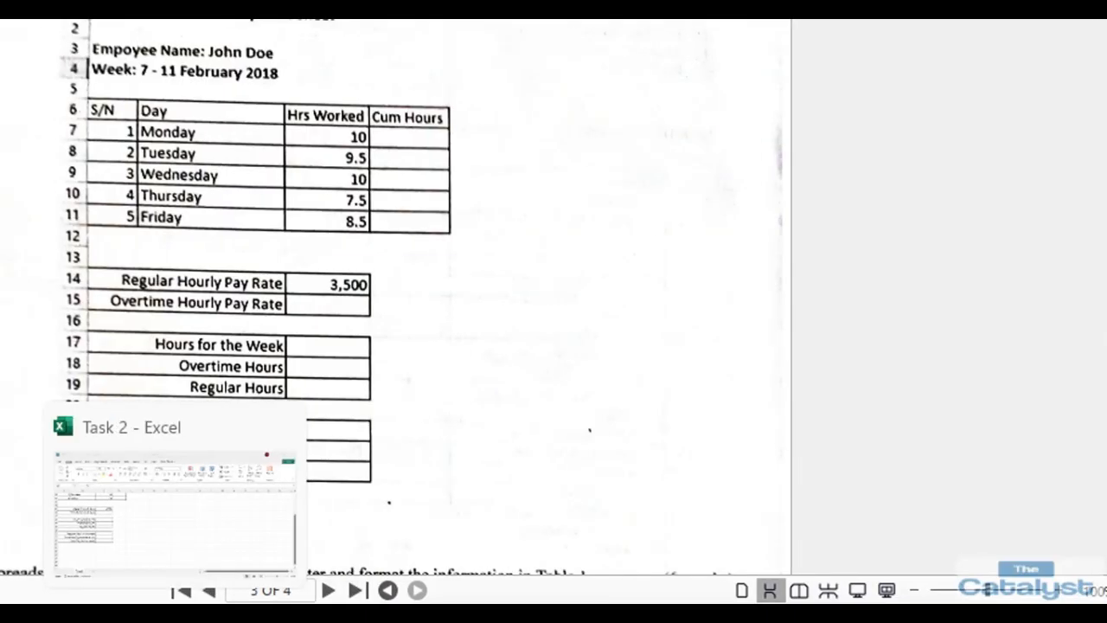
left_click(162, 612)
scroll(151, 124, "up", 3)
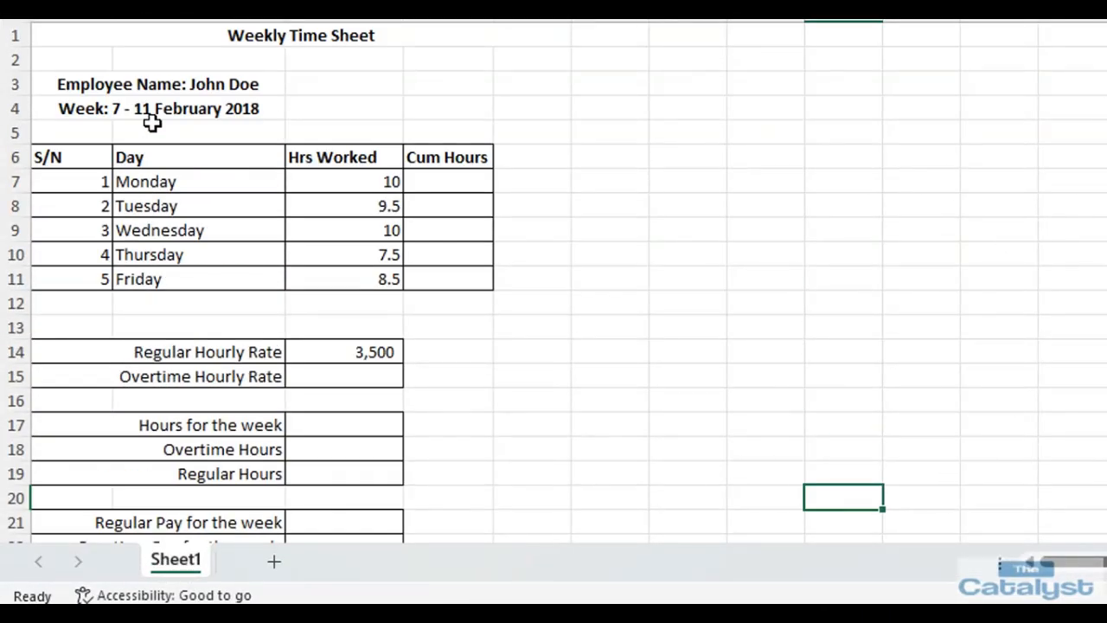
Switch to the Task 1b document in Word and close it.
mouse_move(864, 612)
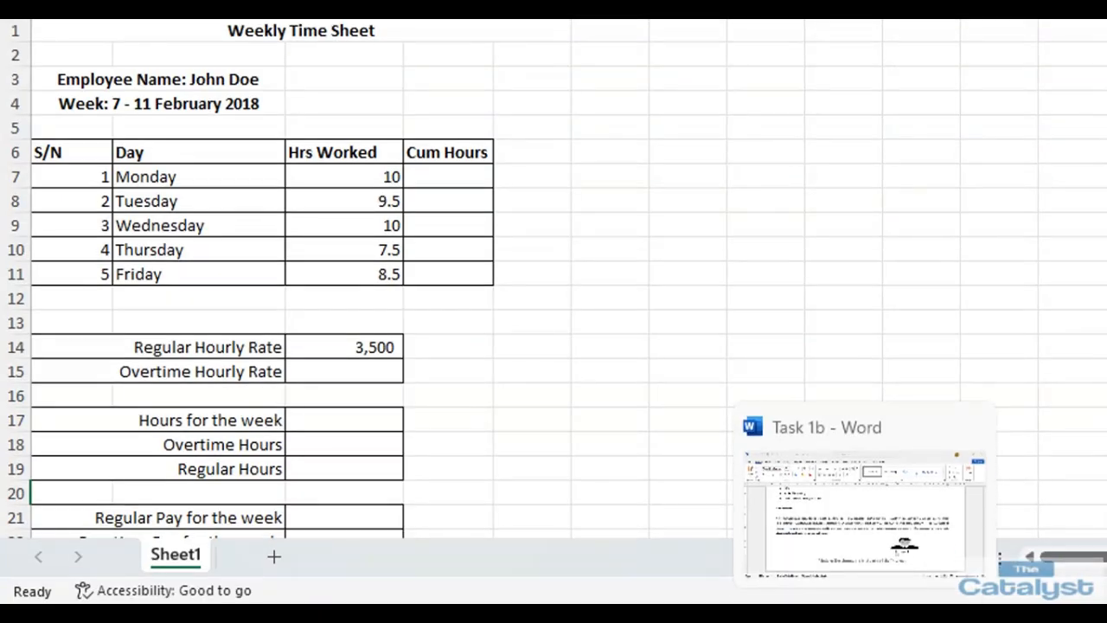
left_click(865, 612)
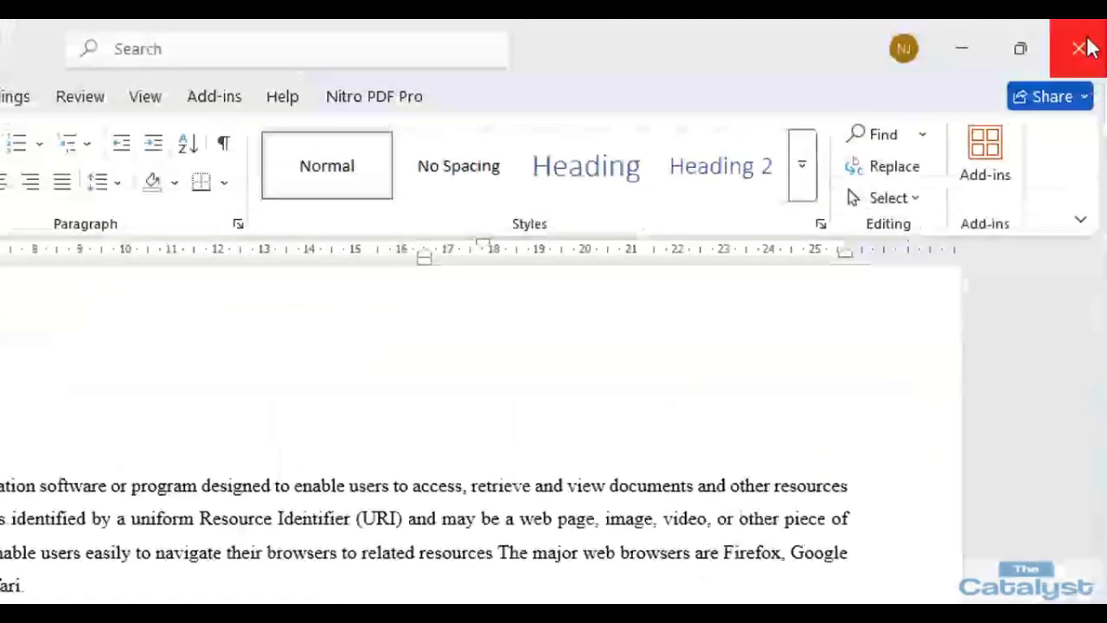
left_click(1102, 43)
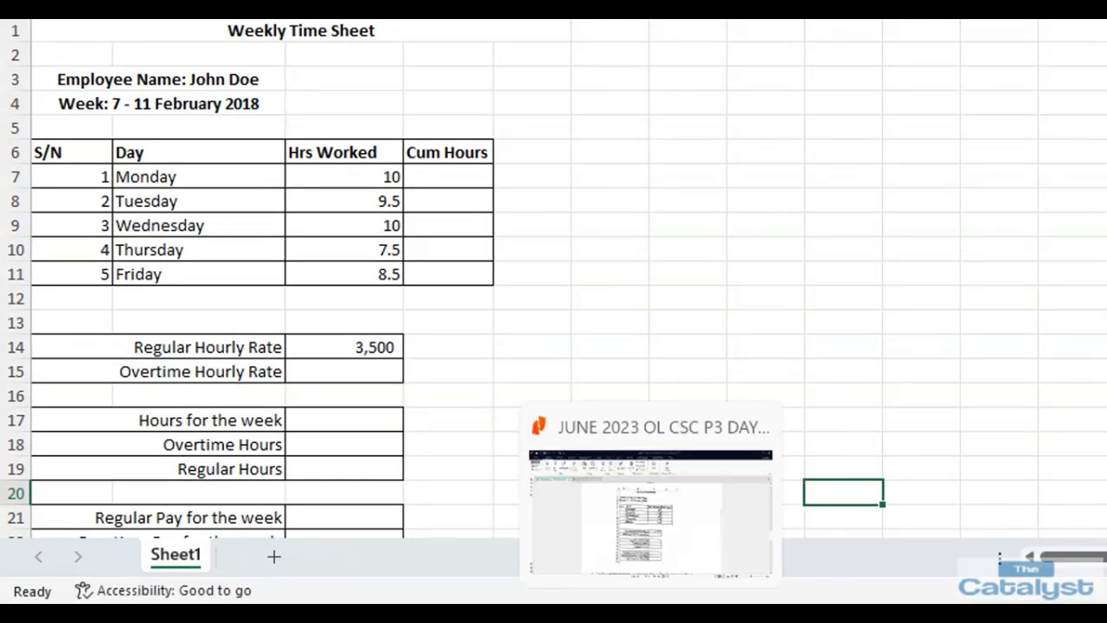
Check the Task 2 time sheet against the paper's Table 1, and read questions (a) to (e) below it.
left_click(653, 619)
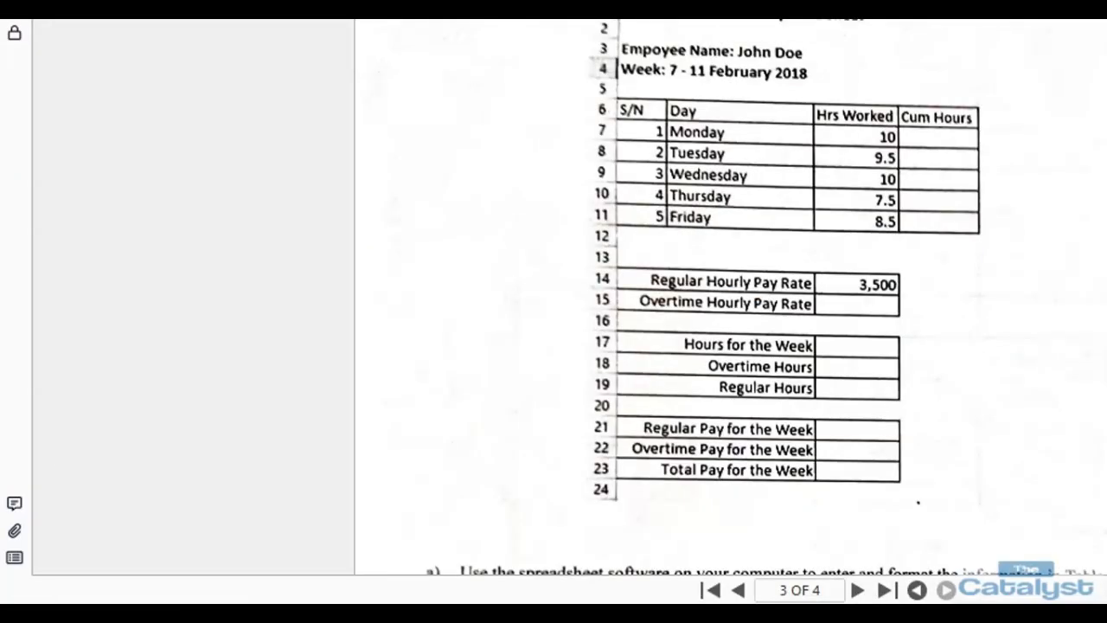
left_click(646, 619)
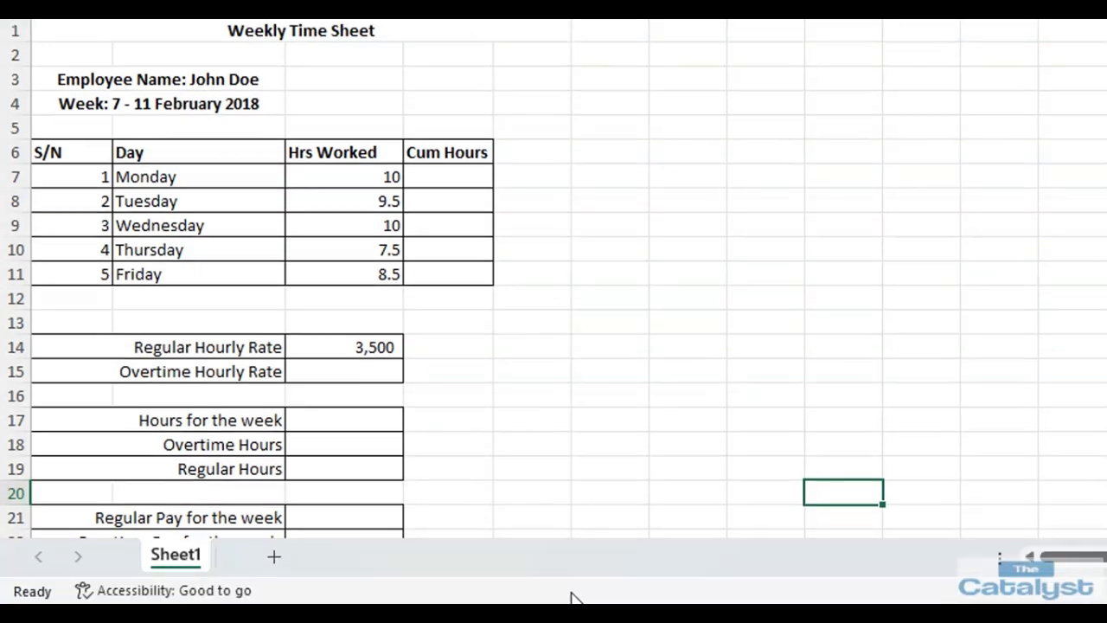
left_click(704, 616)
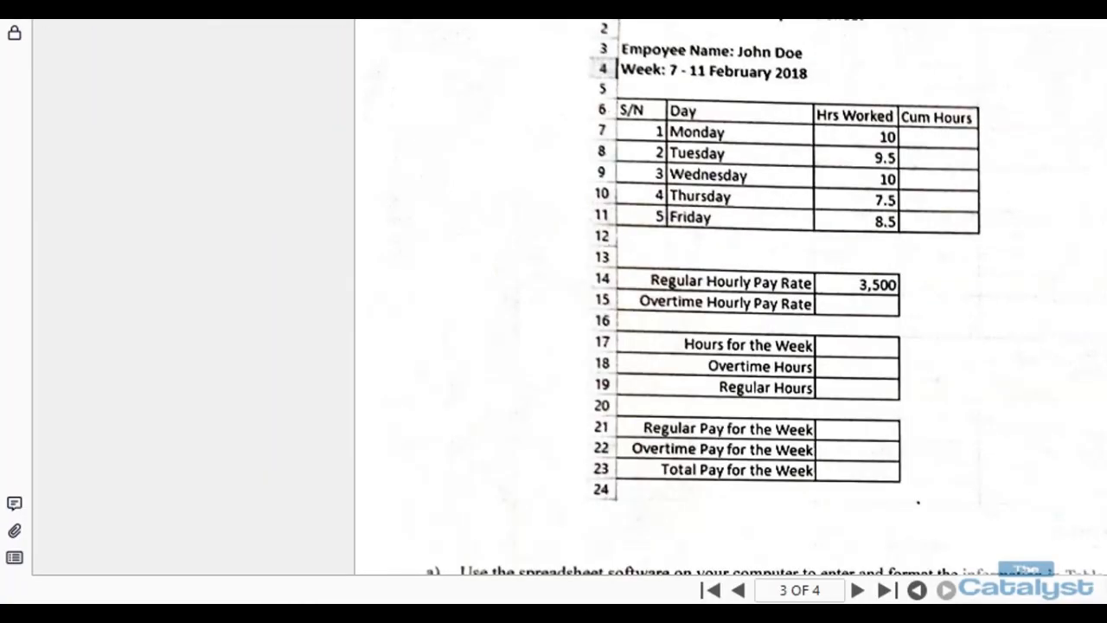
left_click(704, 616)
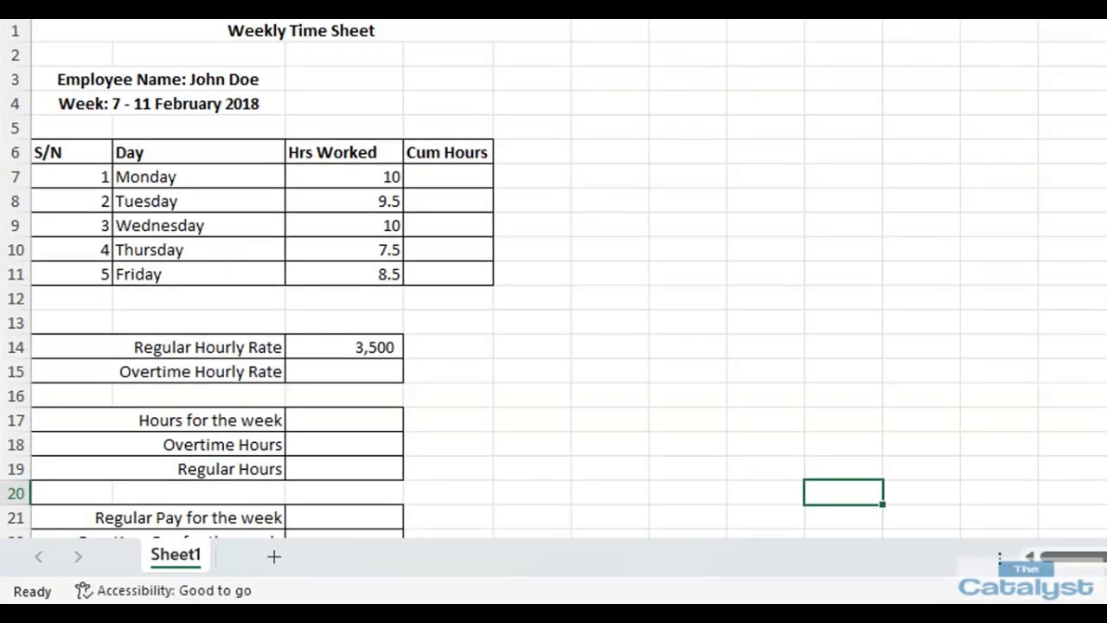
left_click(651, 615)
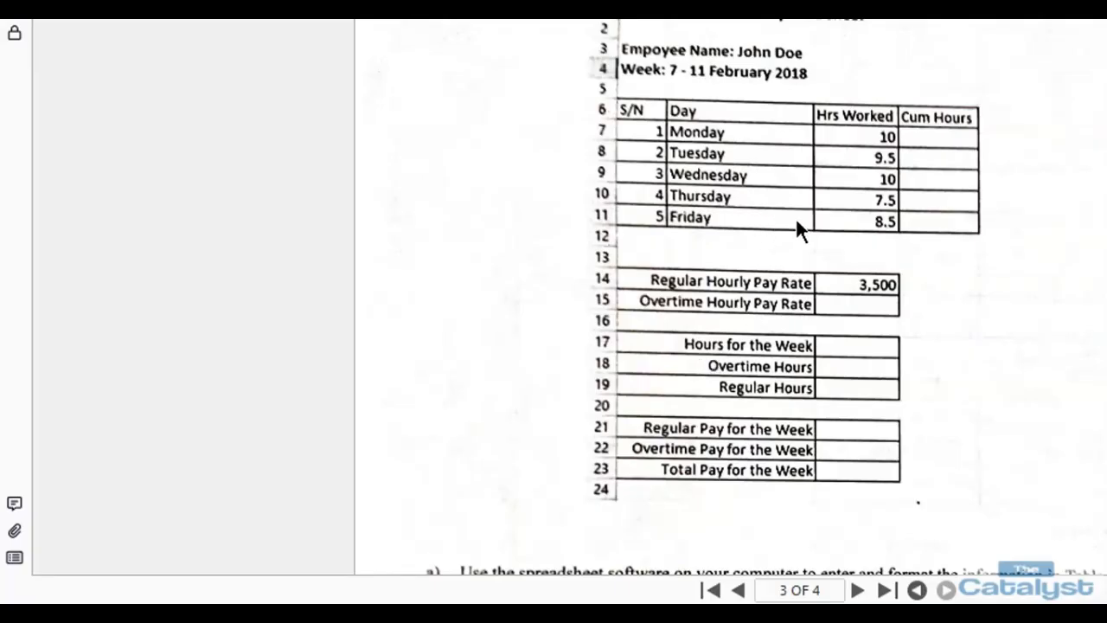
scroll(900, 114, "up", 2)
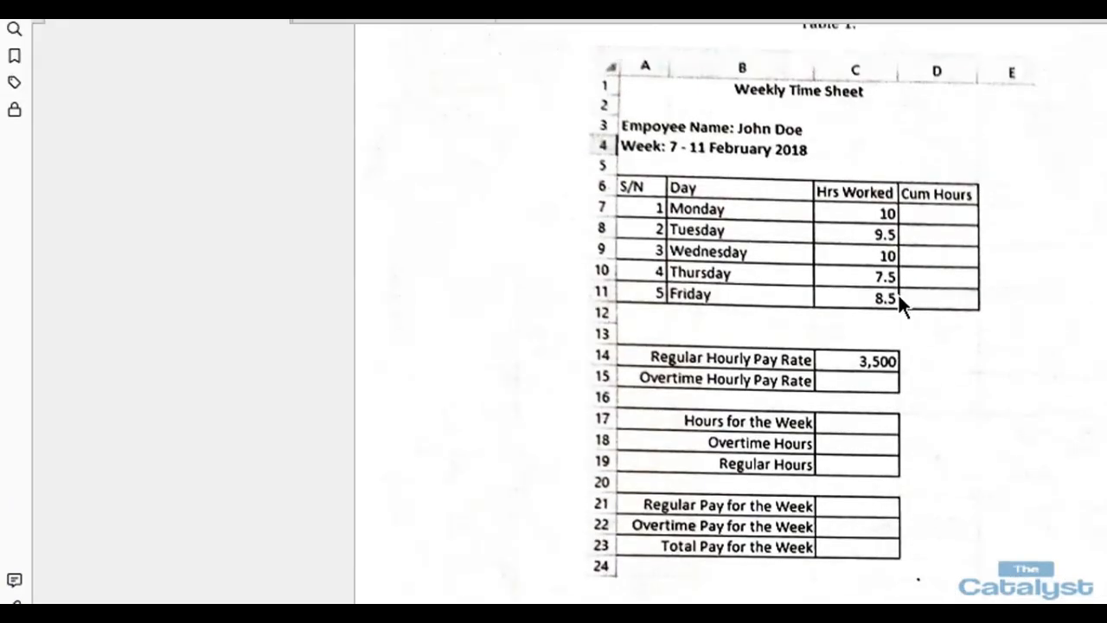
scroll(899, 298, "down", 5)
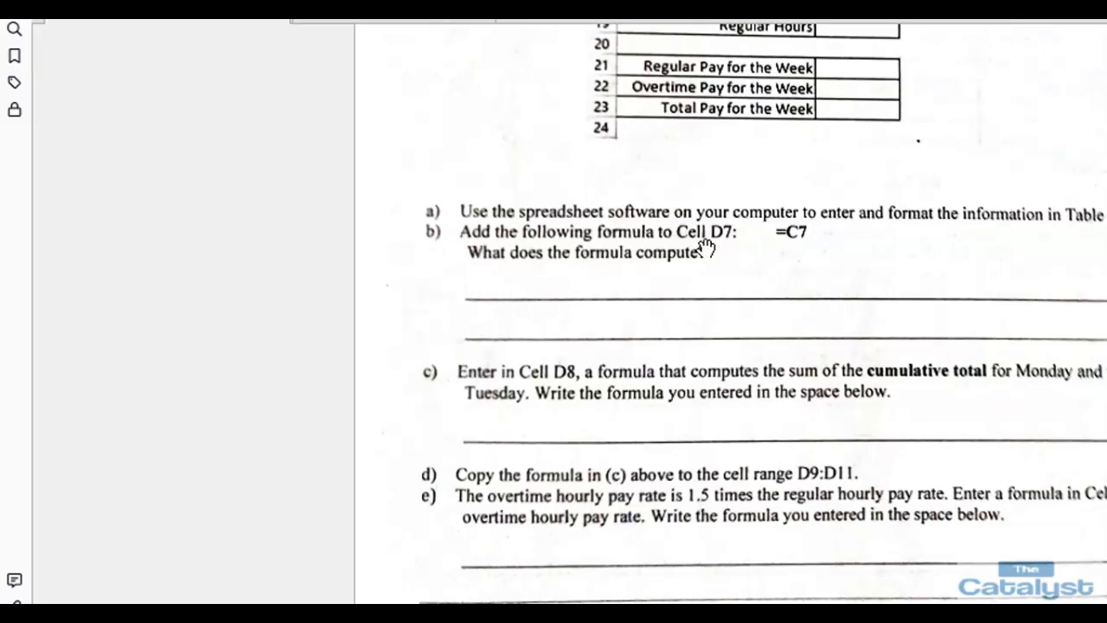
scroll(779, 346, "down", 1)
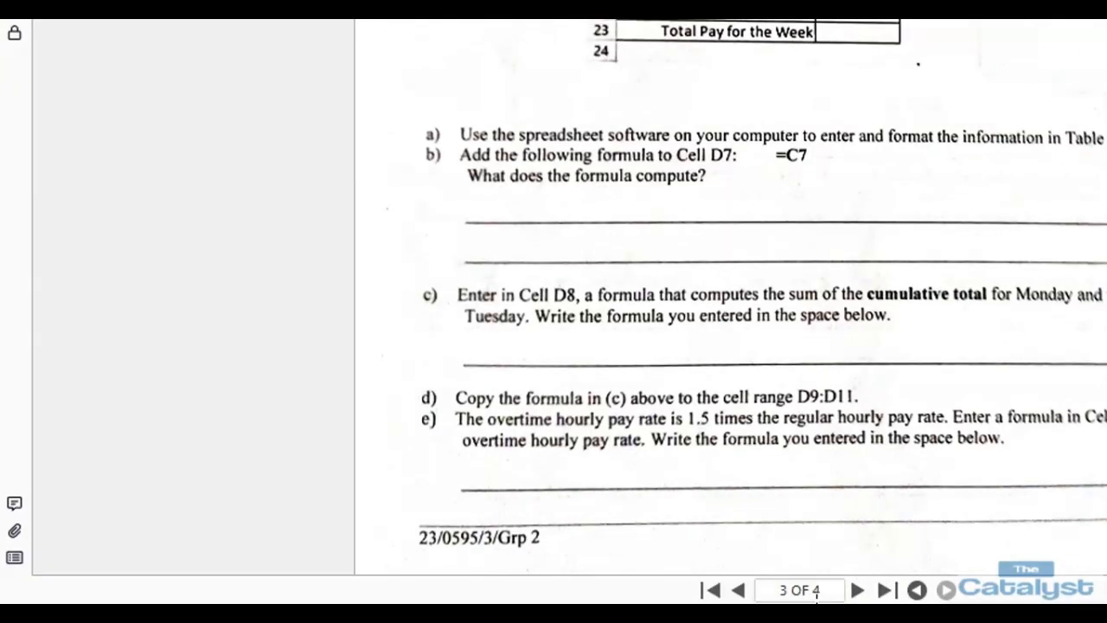
Return to the Task 2 workbook and enter the formula =C7 in cell D7 for Monday's cumulative hours.
left_click(745, 527)
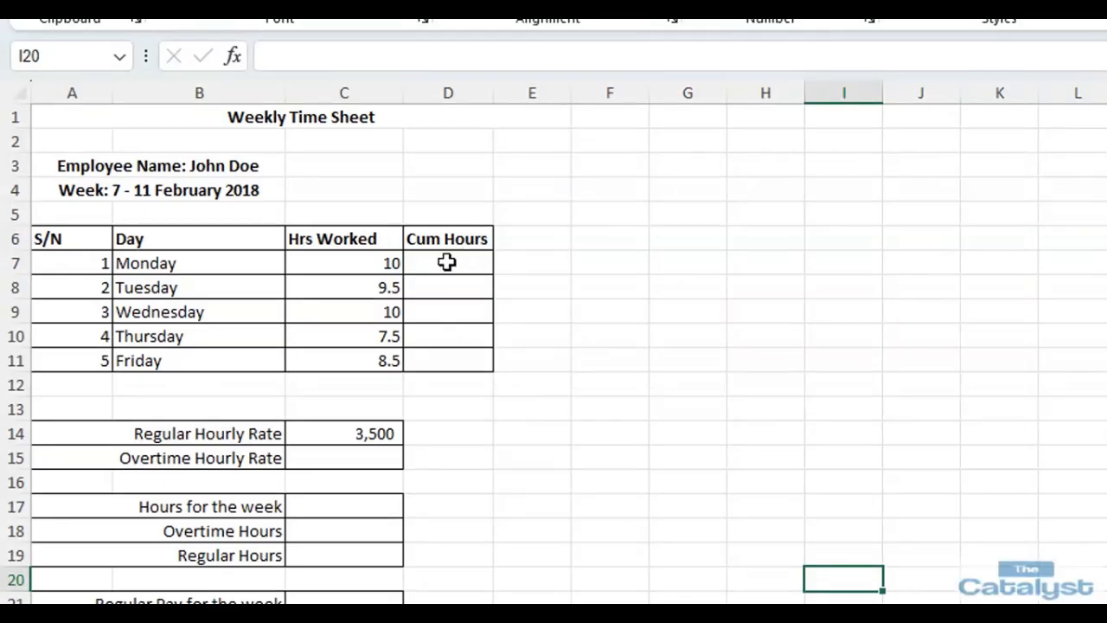
left_click(453, 179)
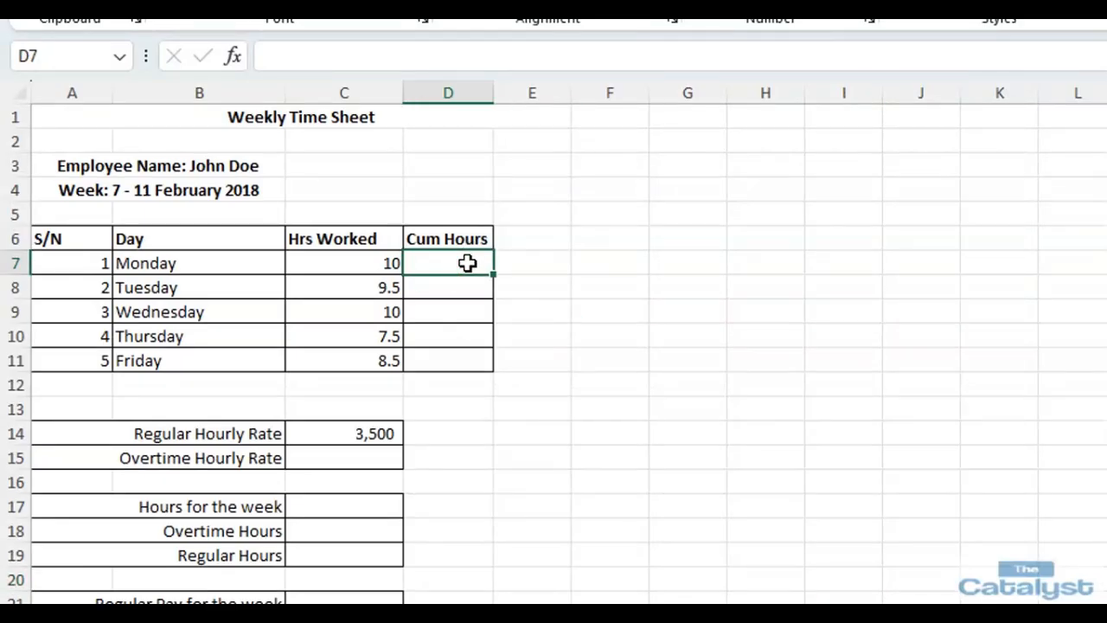
type("=")
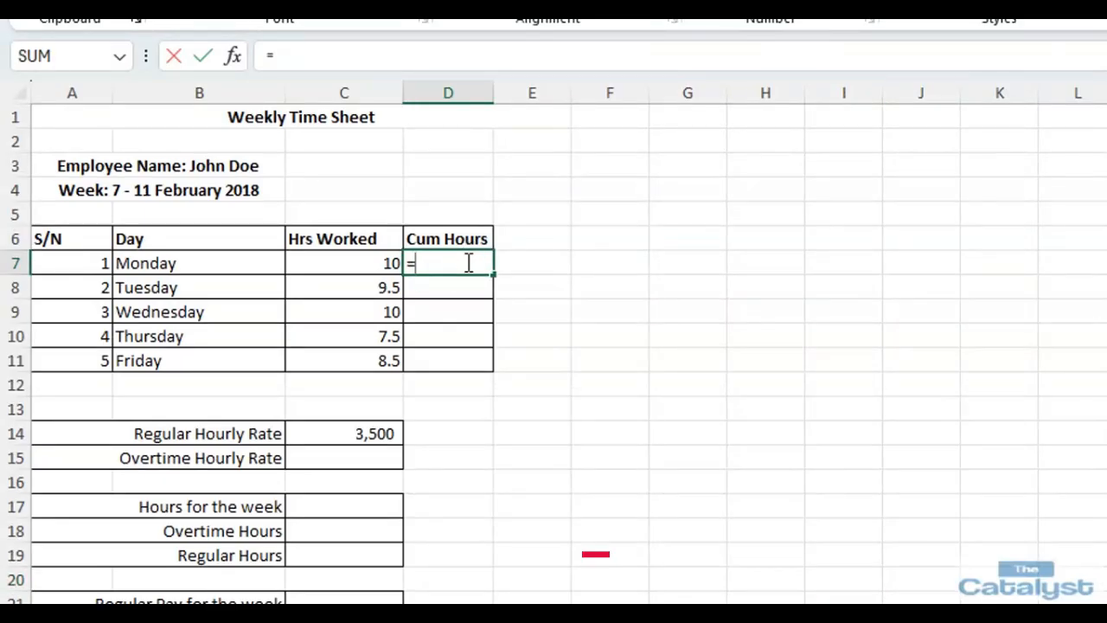
type("C")
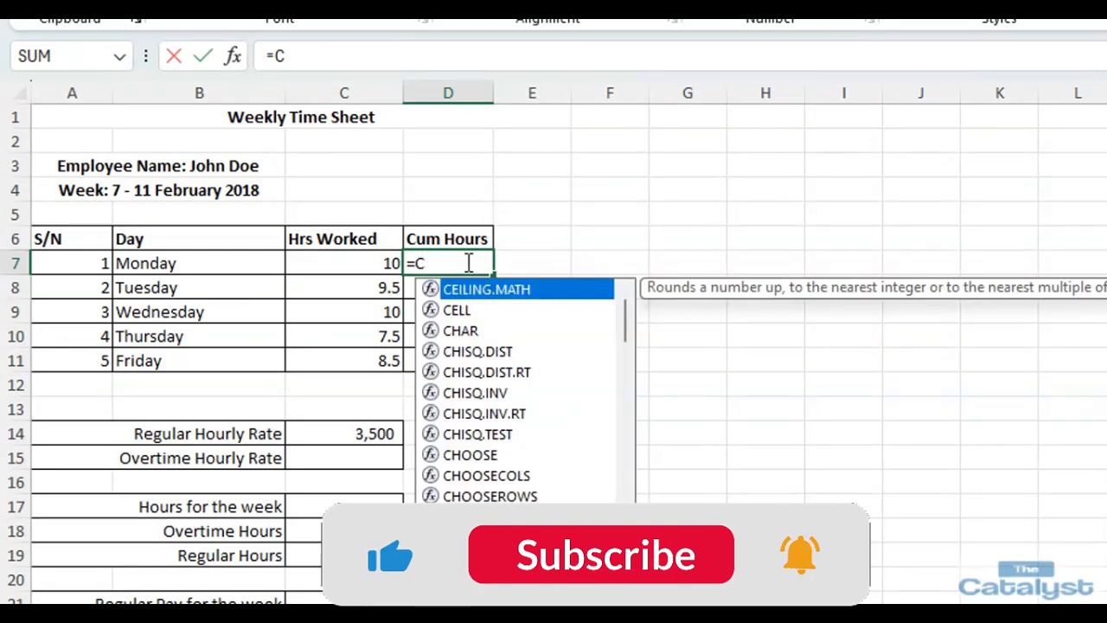
type("7")
key("Return")
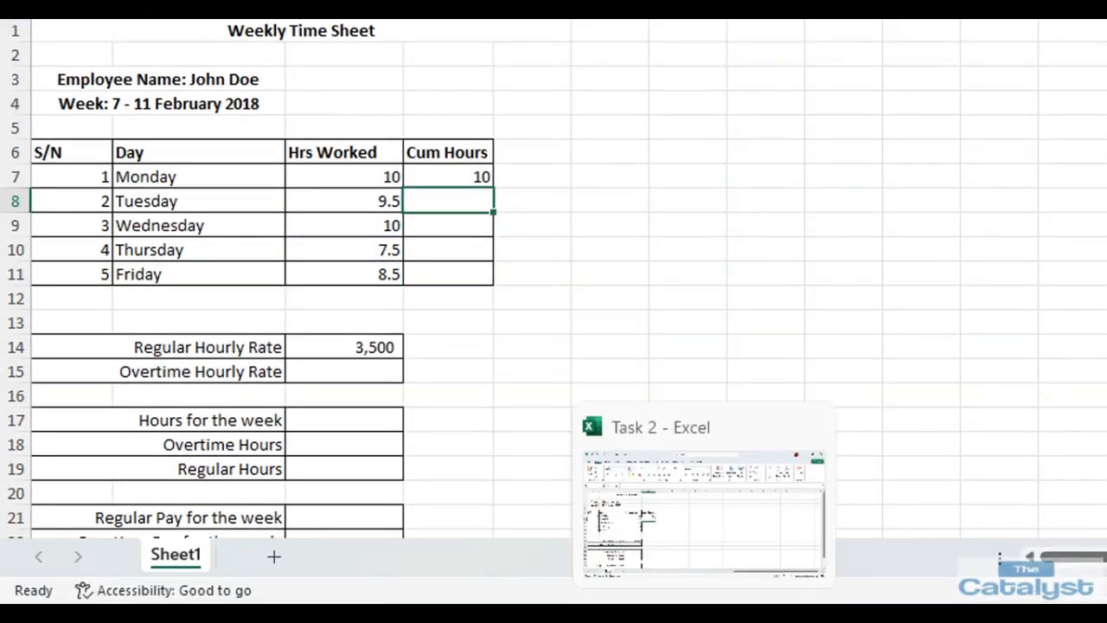
Read question (c) in the paper, and enter the formula =C7+C8 in cell D8 of the Task 2 workbook for Tuesday's cumulative hours.
left_click(650, 616)
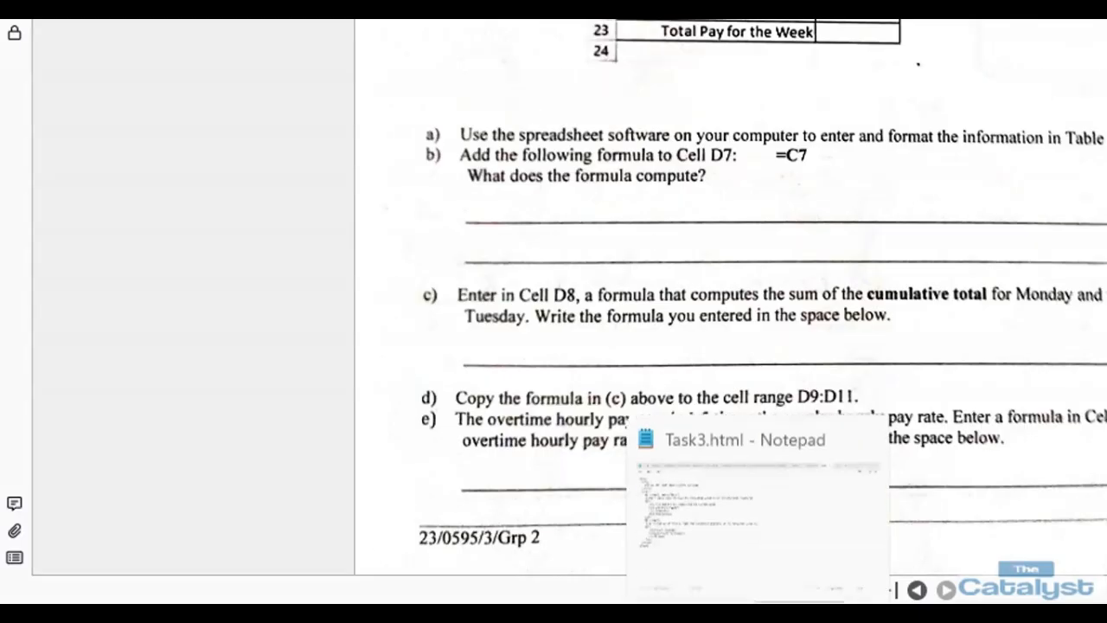
mouse_move(700, 615)
left_click(701, 511)
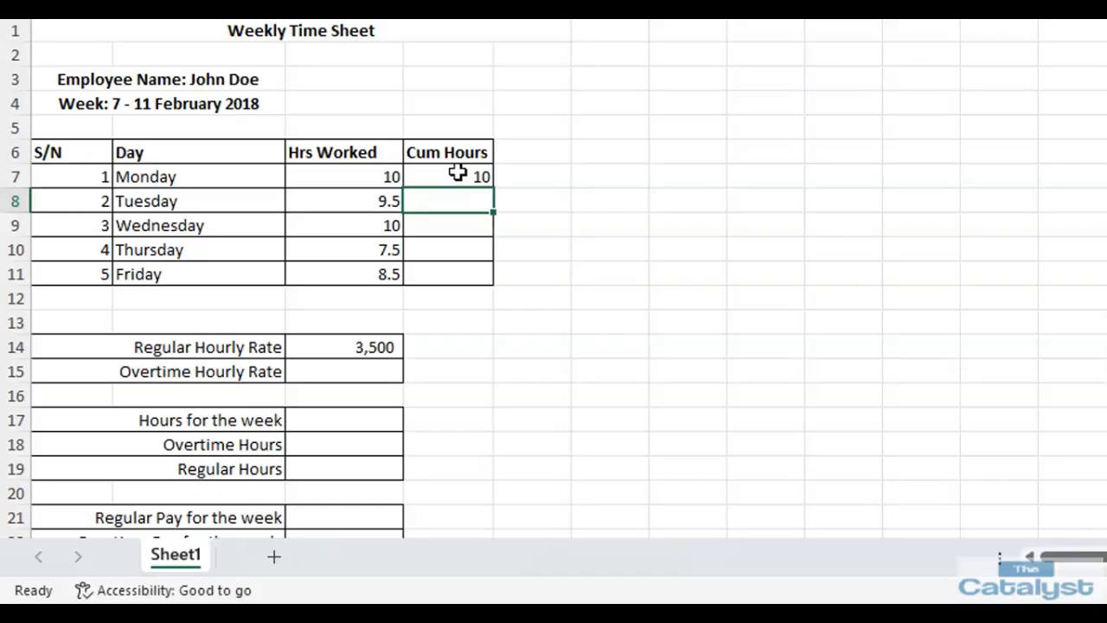
left_click(648, 613)
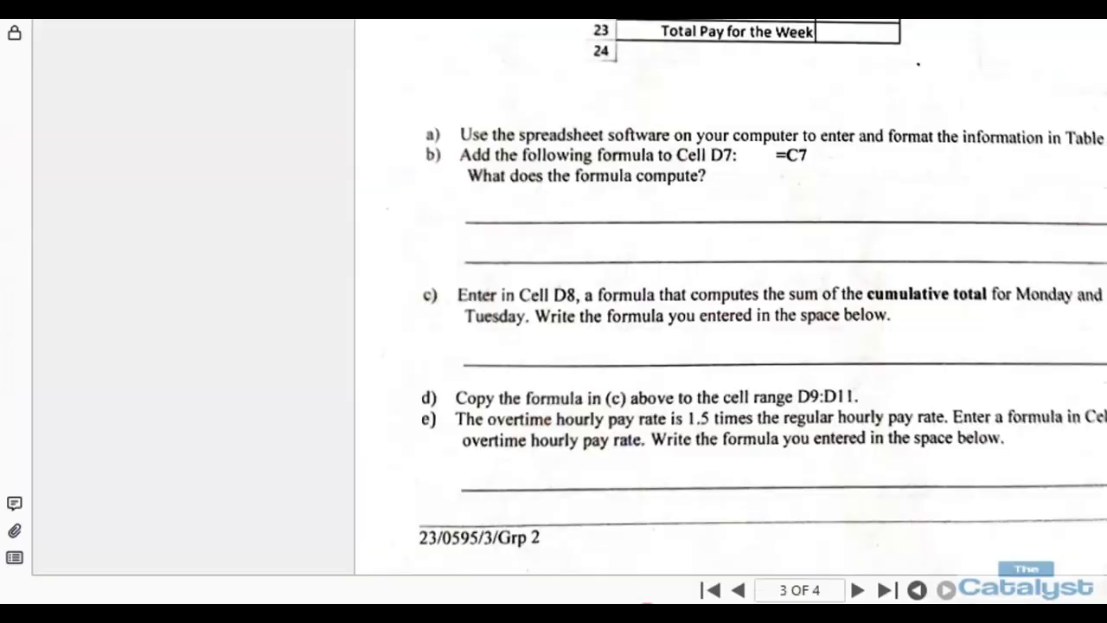
scroll(542, 306, "down", 2)
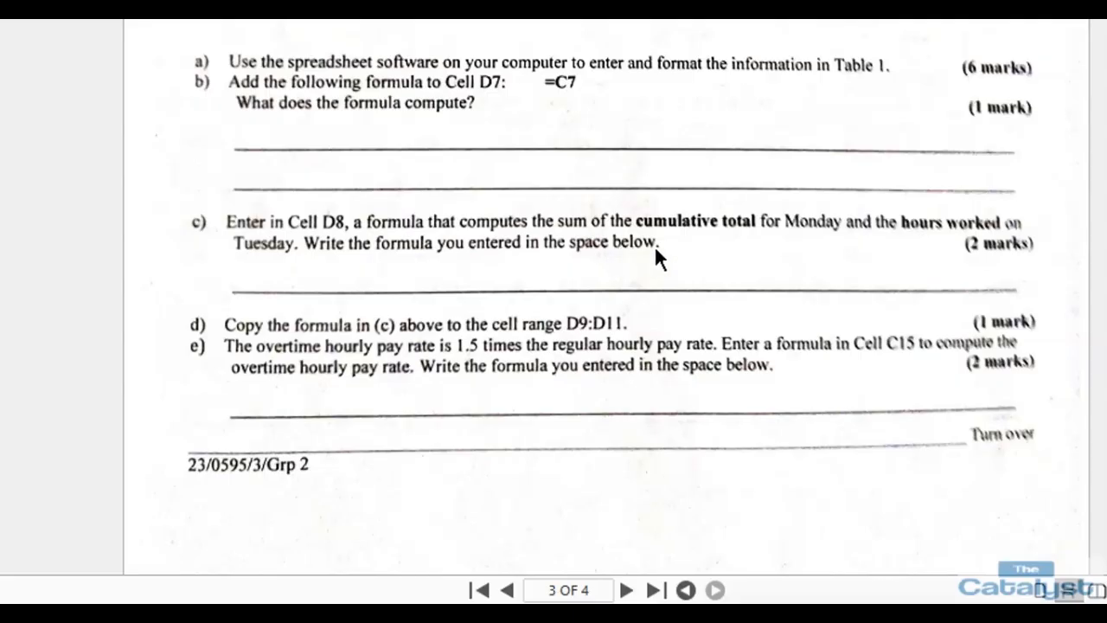
mouse_move(579, 616)
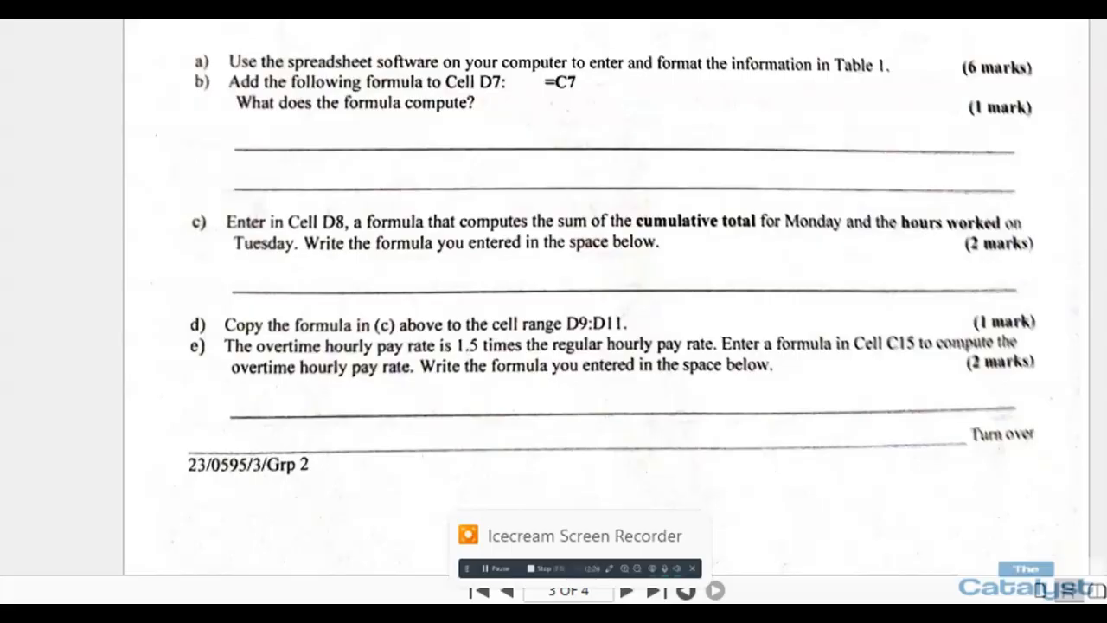
left_click(467, 616)
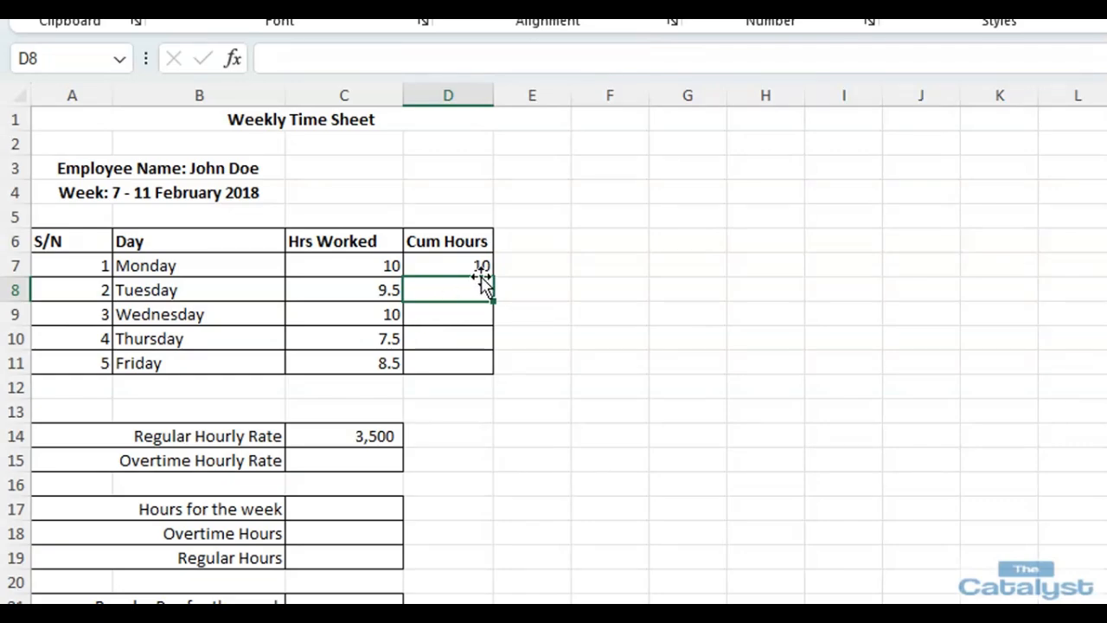
type("=")
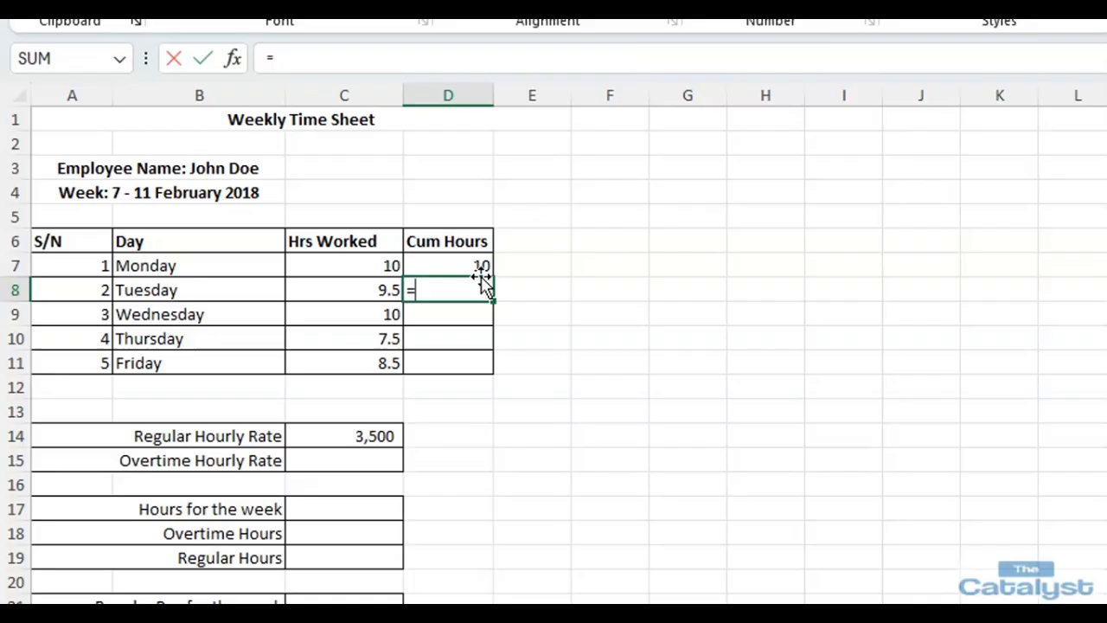
left_click(388, 264)
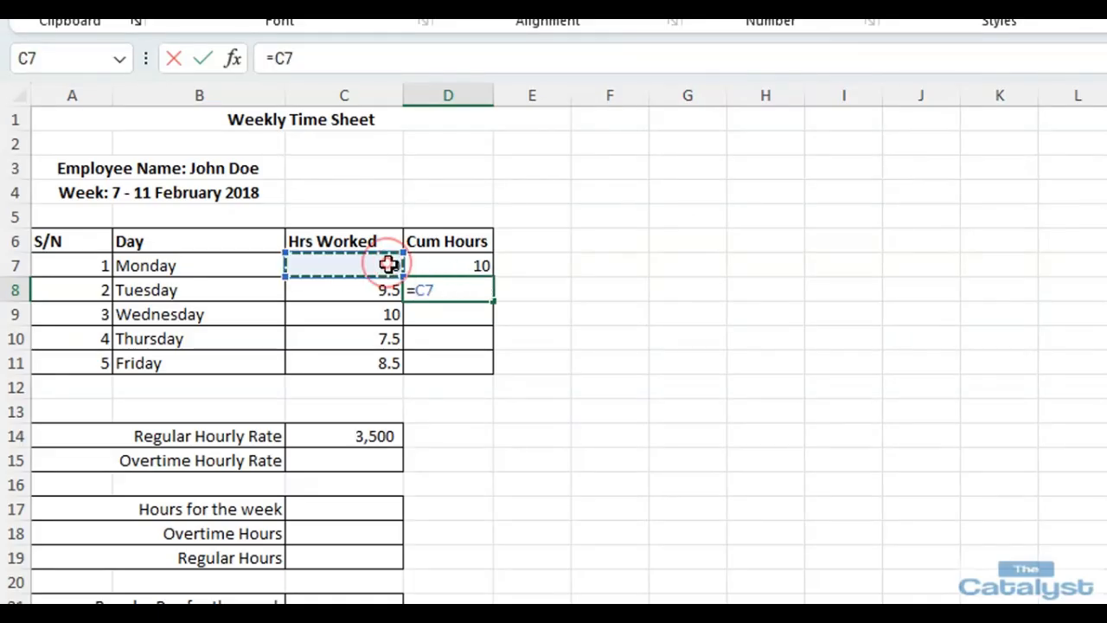
type("+")
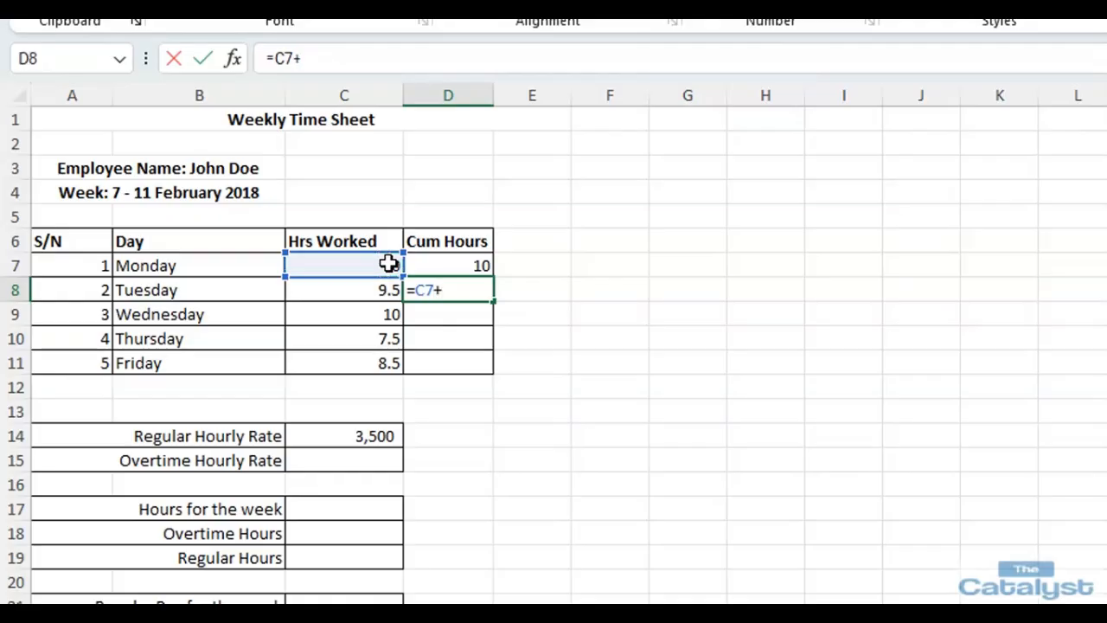
left_click(381, 289)
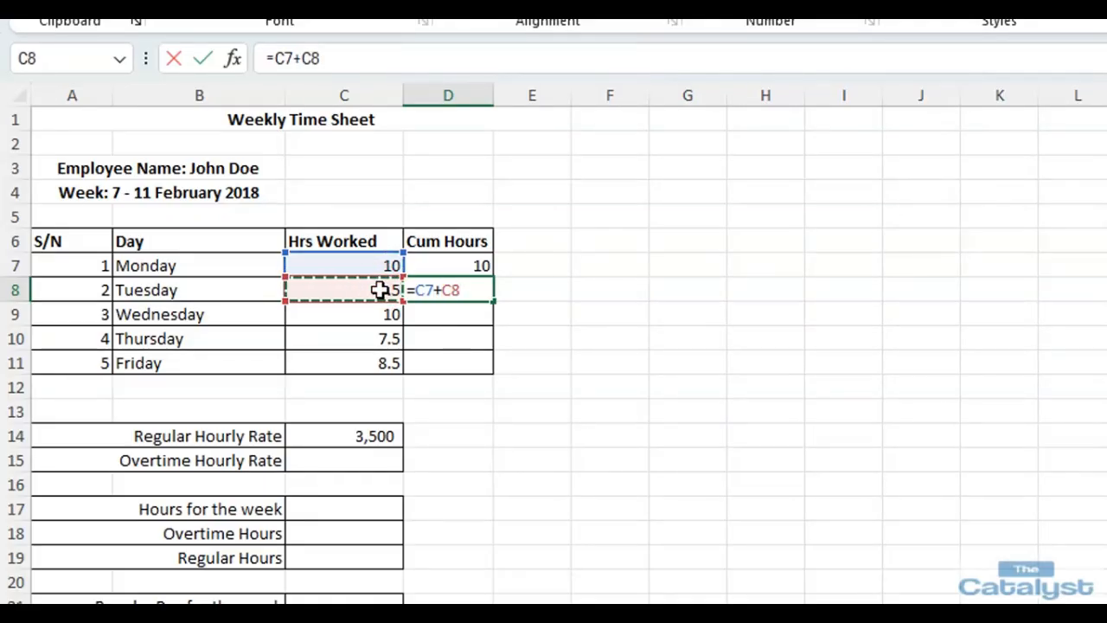
key("Return")
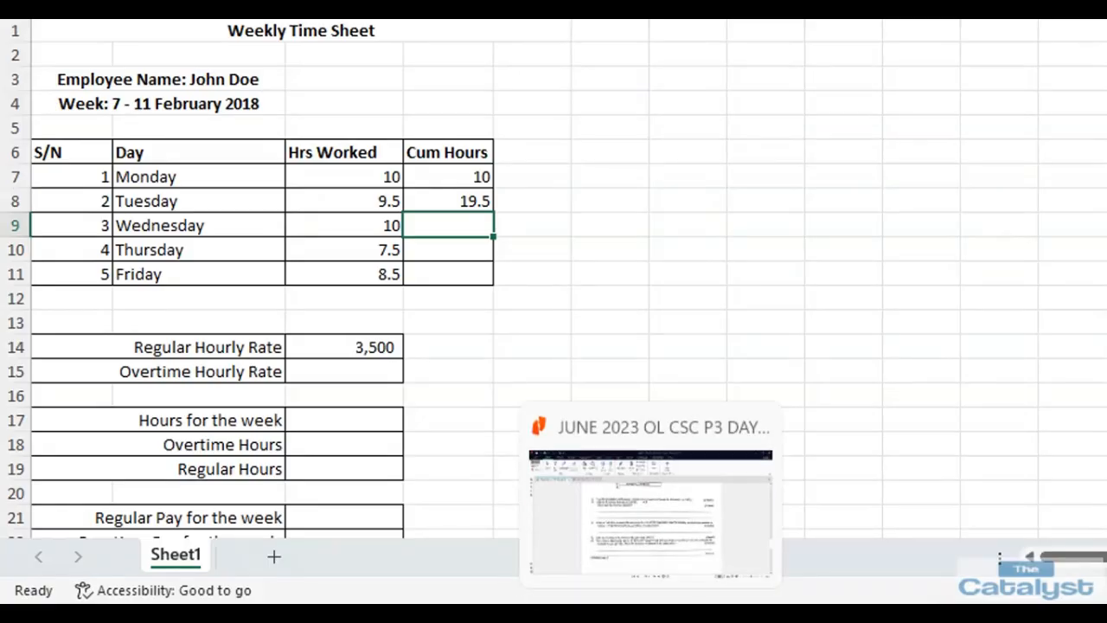
Recheck question (c) in the paper, and copy the text of the formula in cell D8 of the Task 2 workbook.
left_click(673, 577)
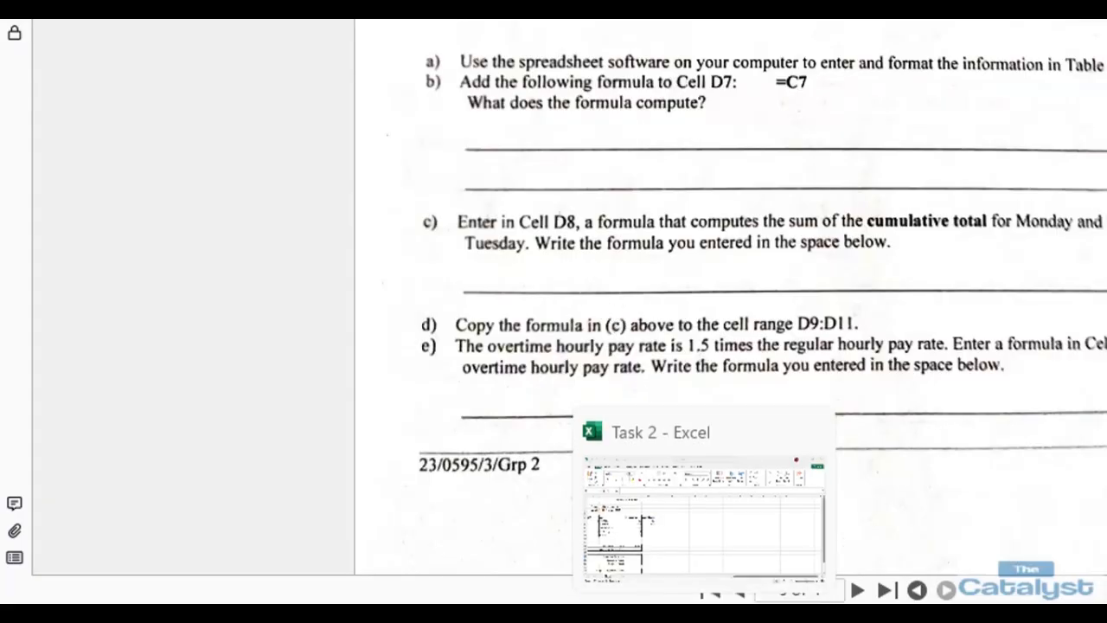
left_click(702, 614)
left_click(464, 200)
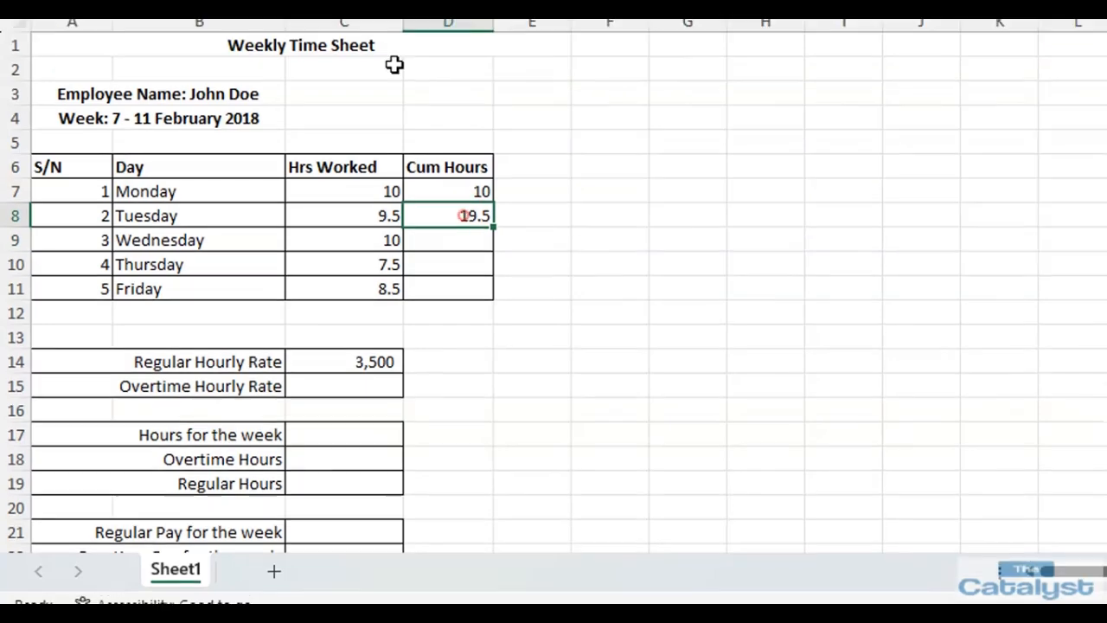
left_click_drag(341, 117, 269, 117)
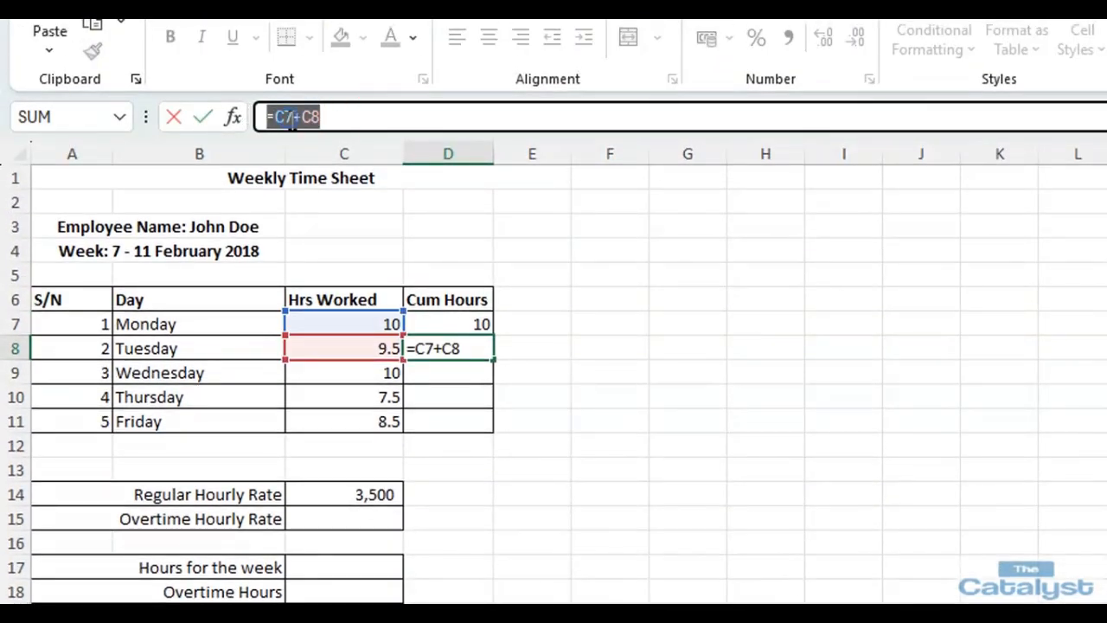
right_click(292, 118)
left_click(380, 173)
mouse_move(650, 616)
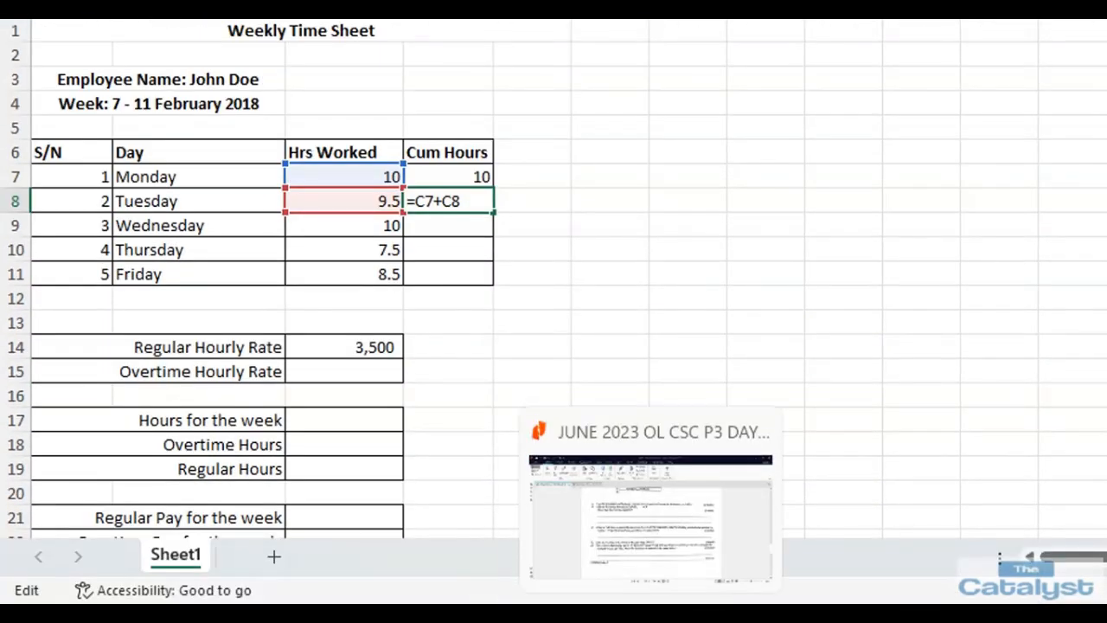
Switch to the paper in Nitro PDF and add the copied formula =C7+C8 as text on question (c)'s answer line.
left_click(650, 515)
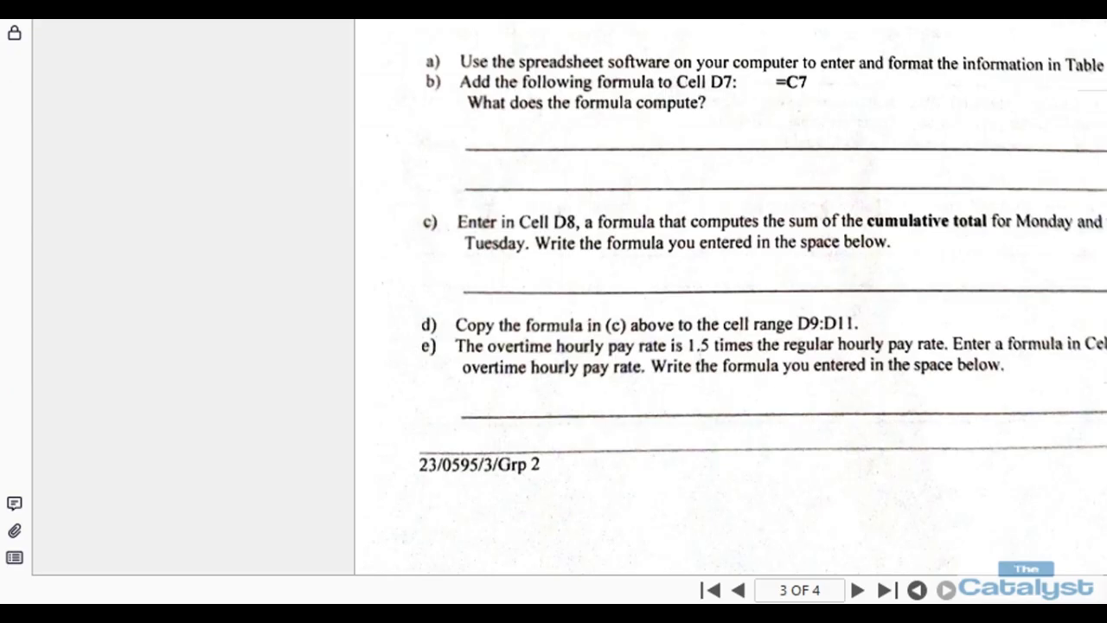
left_click(473, 286)
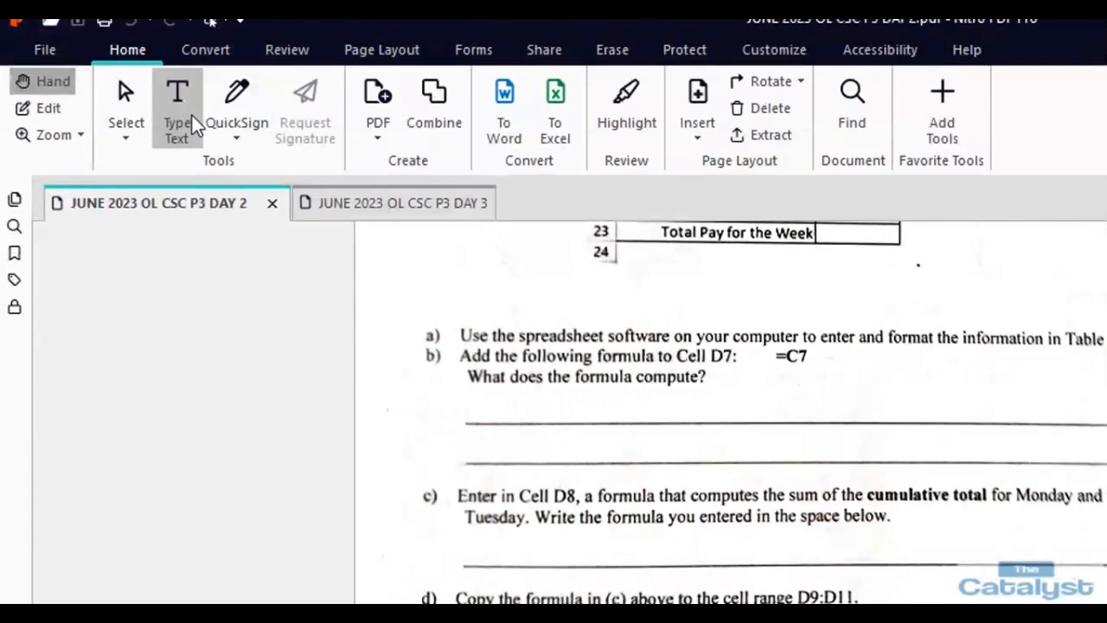
left_click(179, 103)
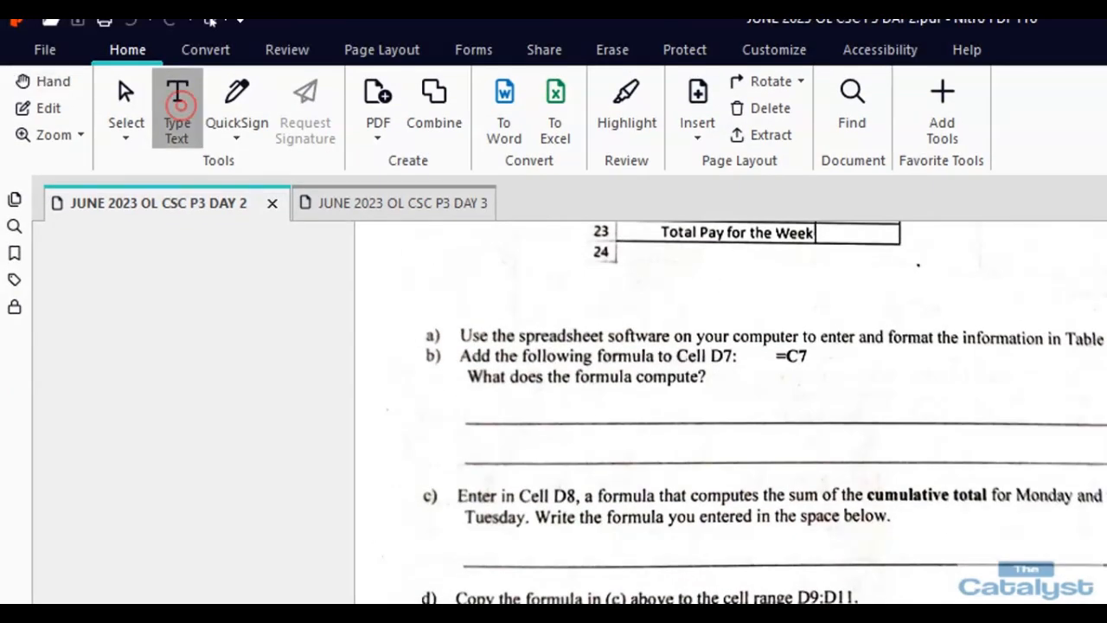
left_click(472, 552)
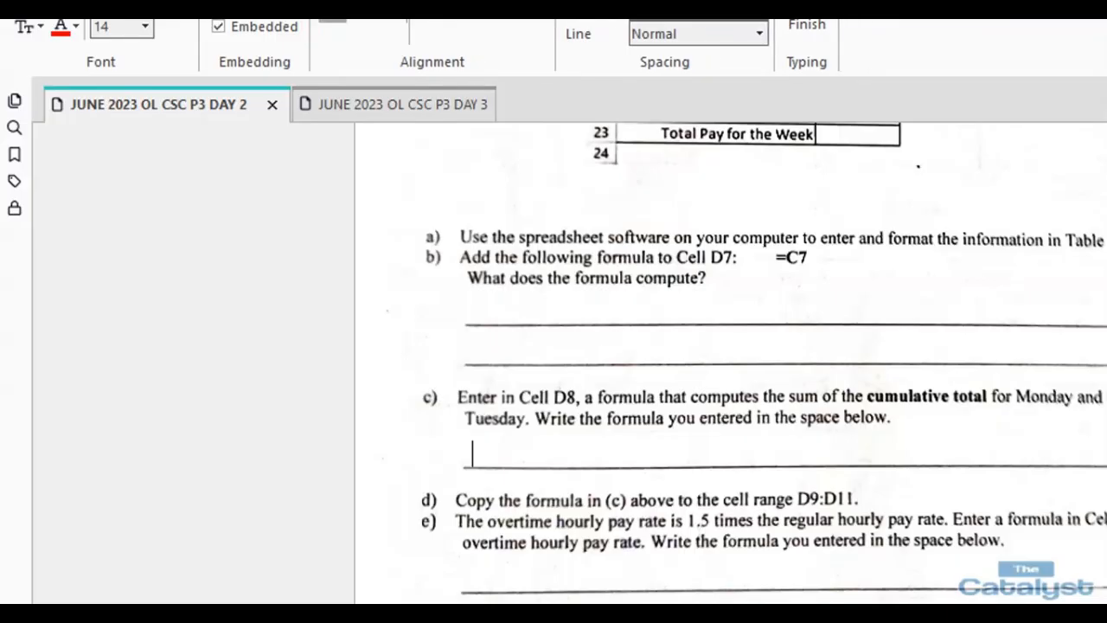
key("ctrl+v")
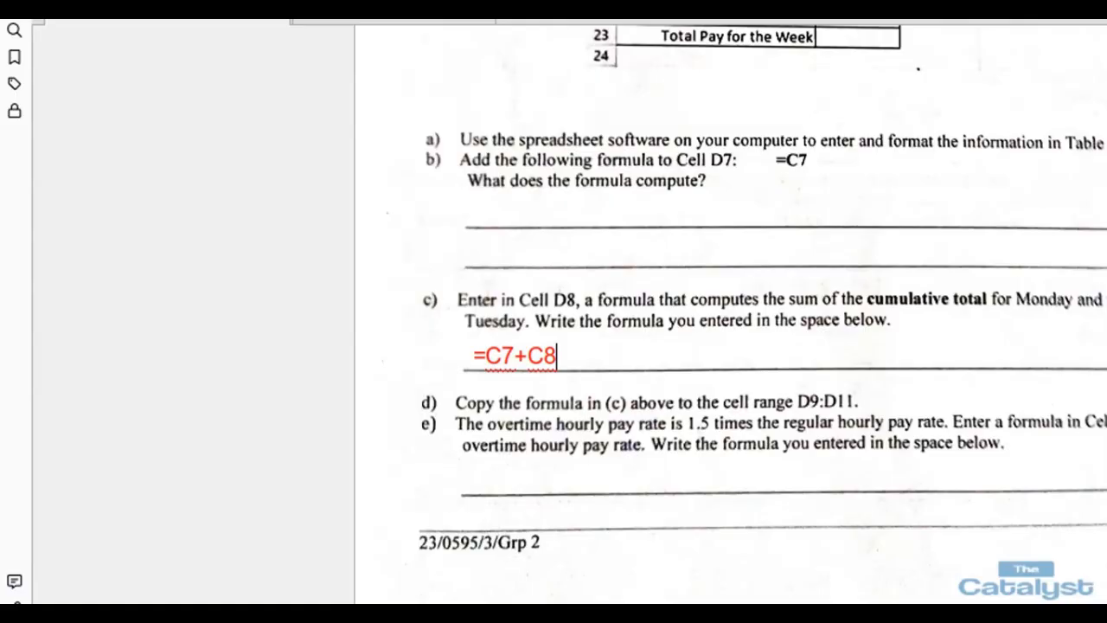
Return to the Task 2 workbook, copy the formula in D8 to D9:D11, and check the formula in each cell.
left_click(684, 615)
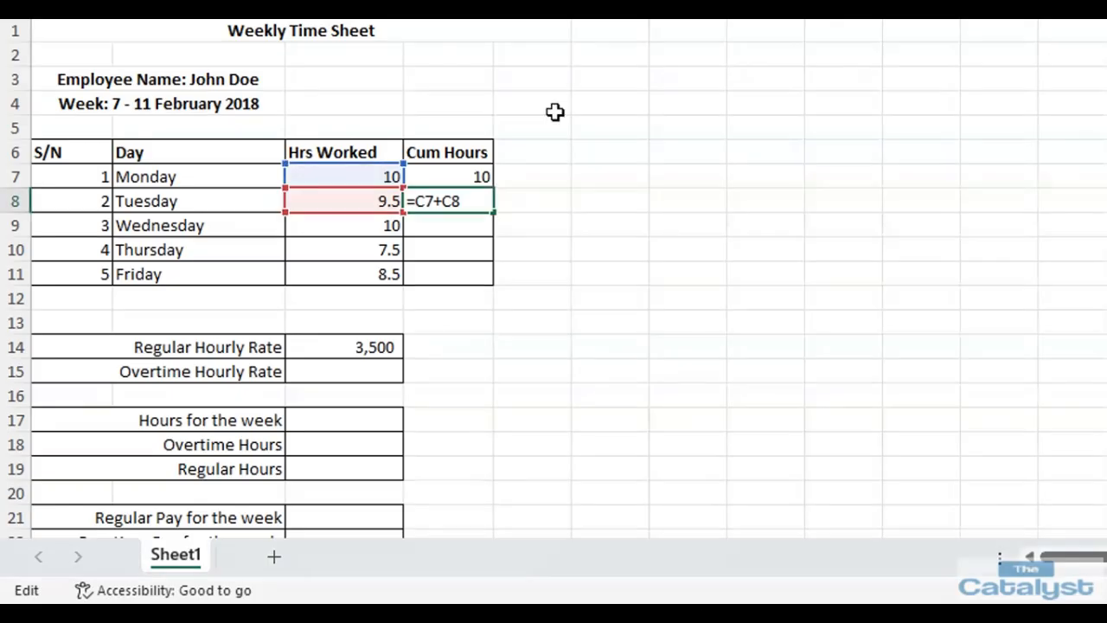
key("Return")
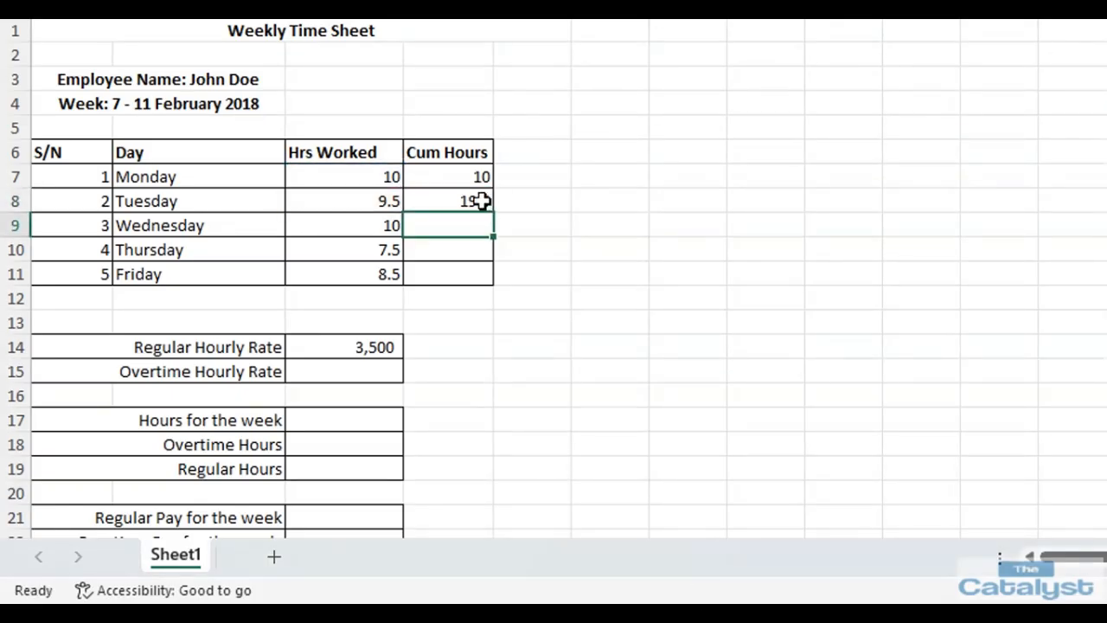
left_click(489, 204)
left_click_drag(494, 215, 490, 285)
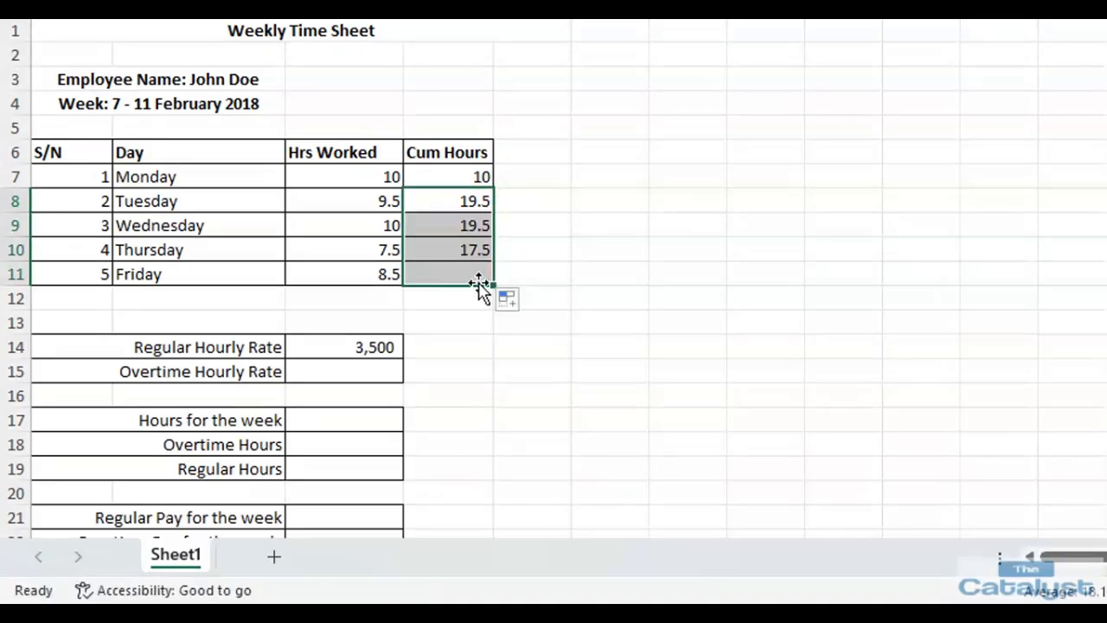
left_click(464, 200)
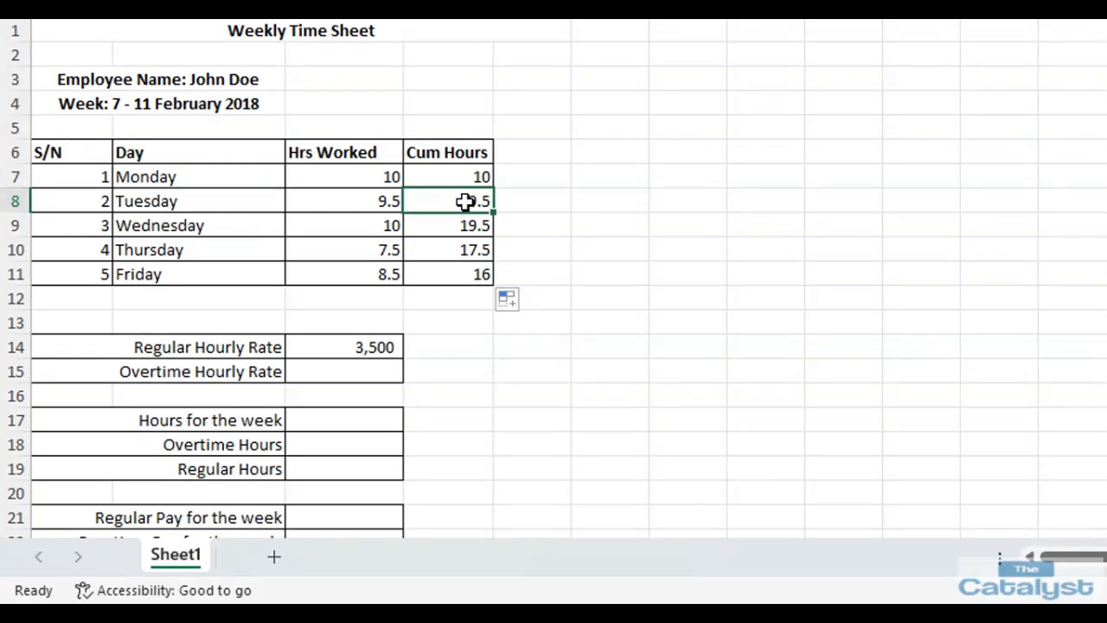
left_click(466, 221)
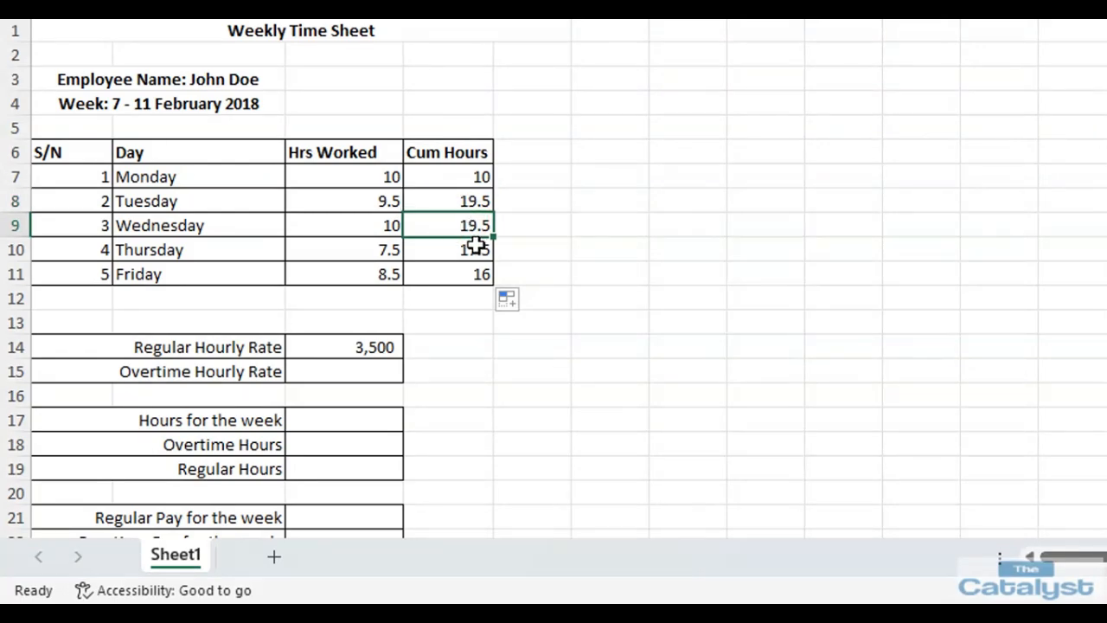
left_click(476, 249)
left_click(474, 275)
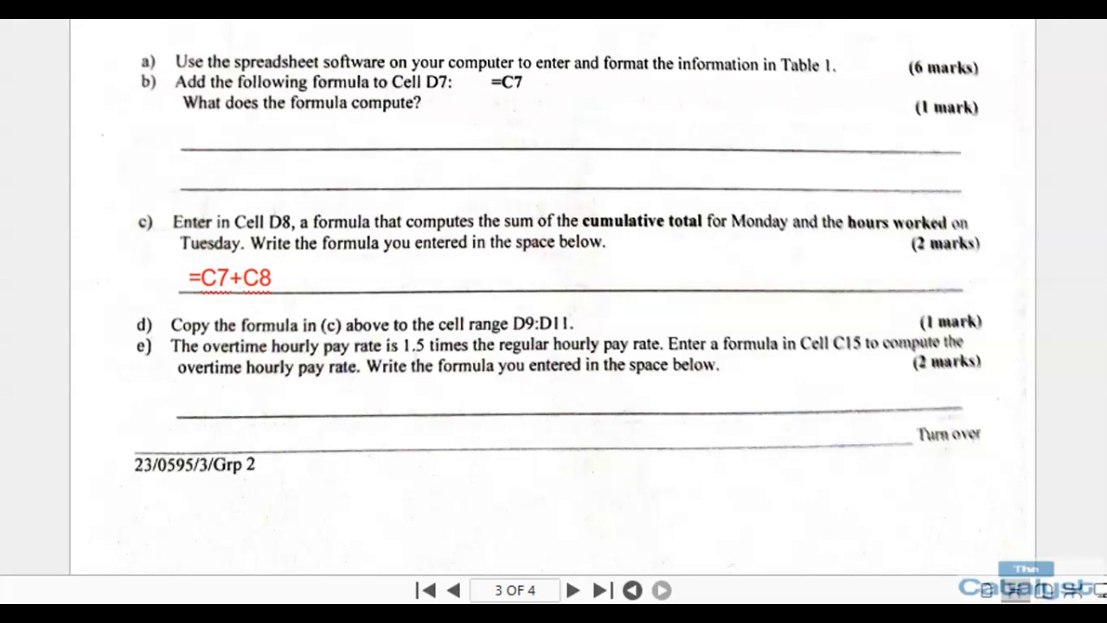
In the Task 2 workbook, write the formula =1.5%*C14 in cell C15 for the overtime hourly rate.
left_click(420, 616)
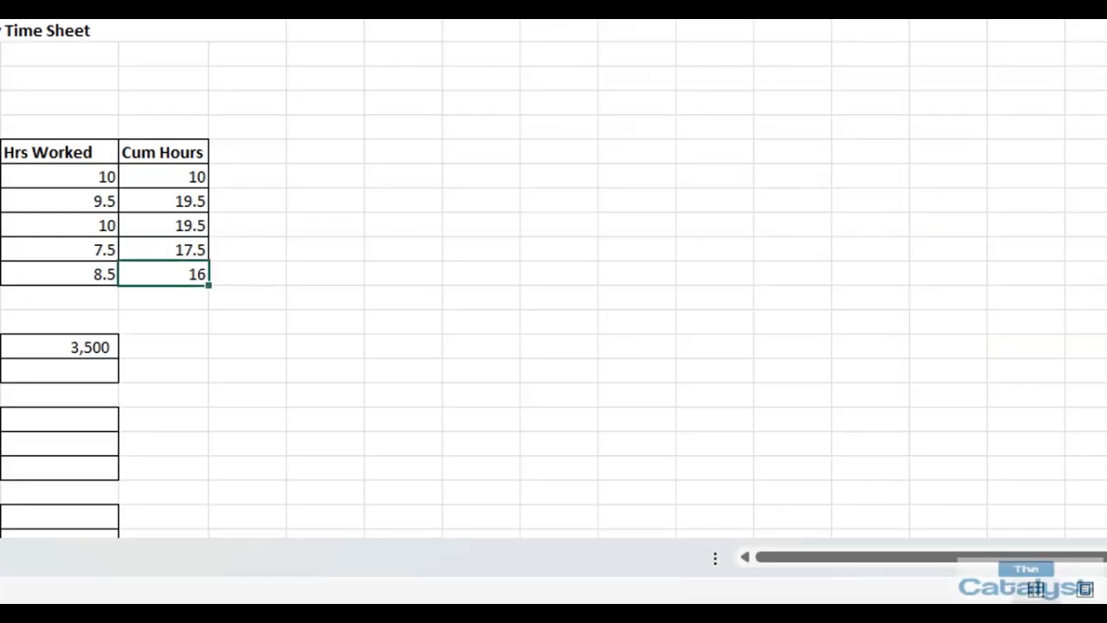
left_click(329, 367)
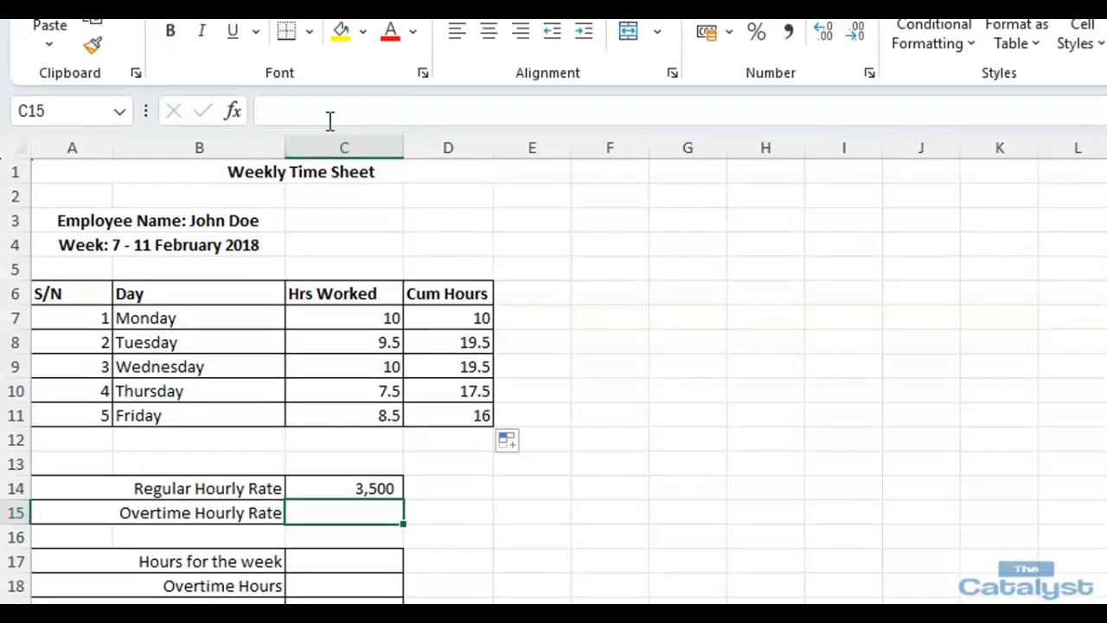
left_click(269, 111)
type("=")
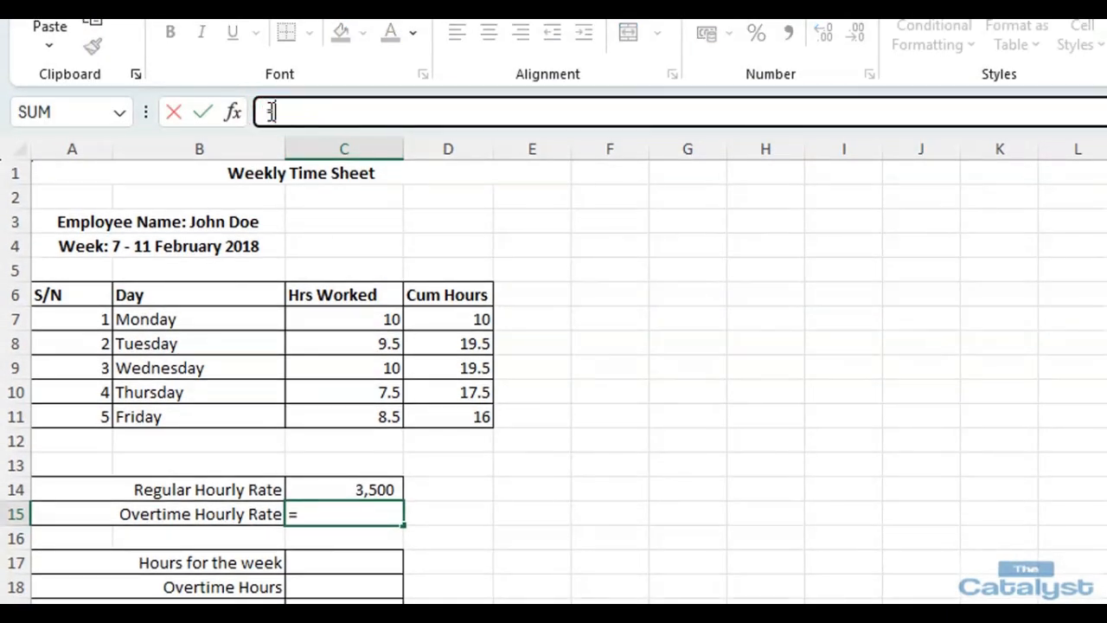
type("1.5%")
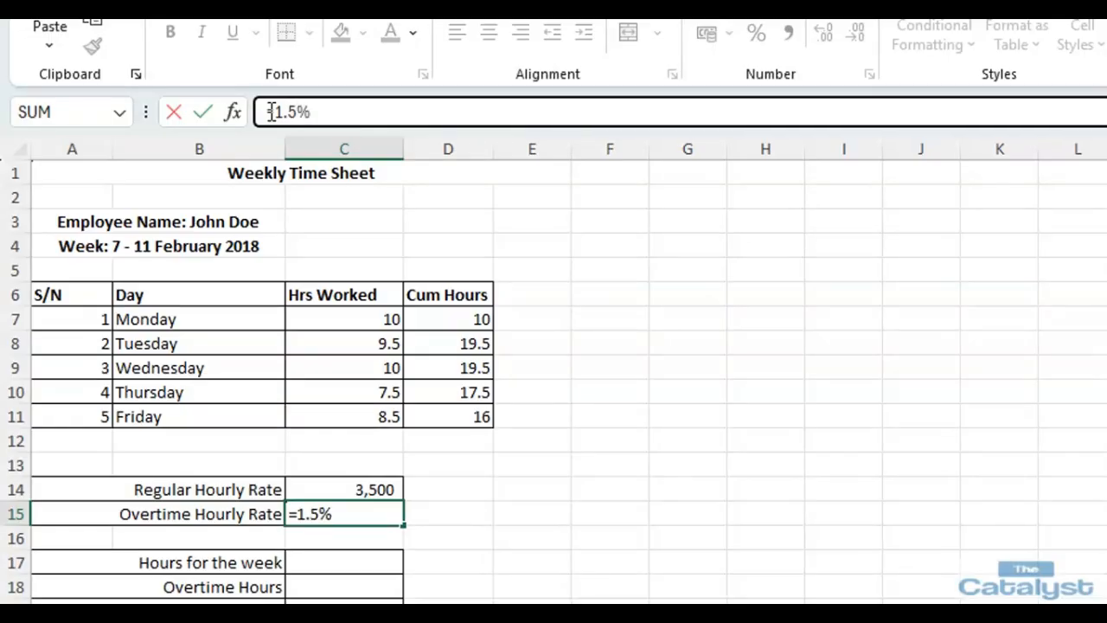
type("*")
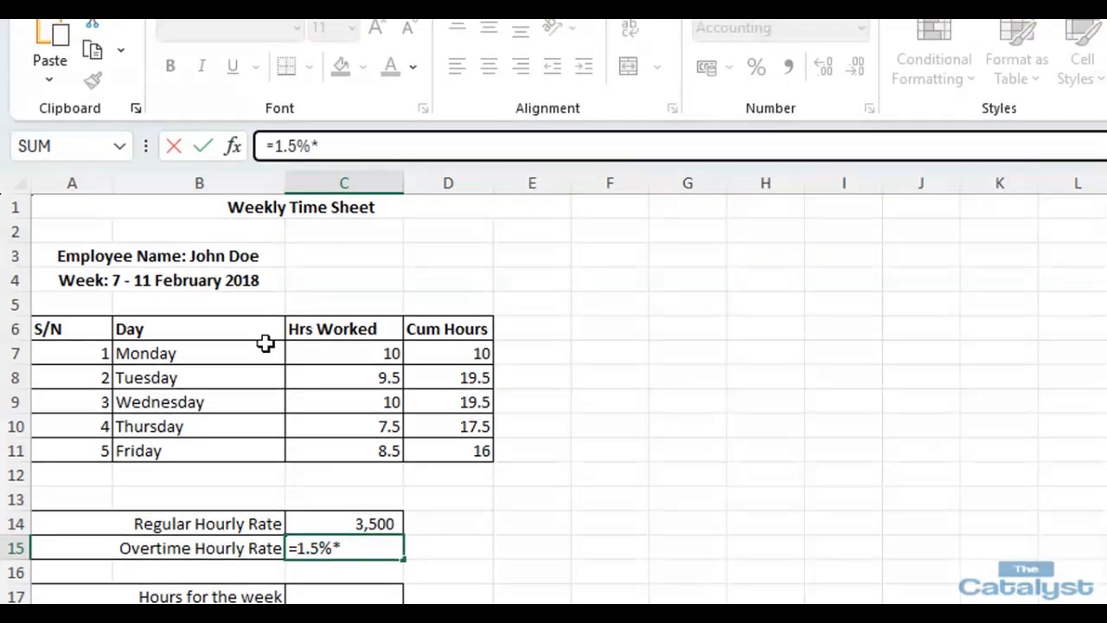
left_click(373, 502)
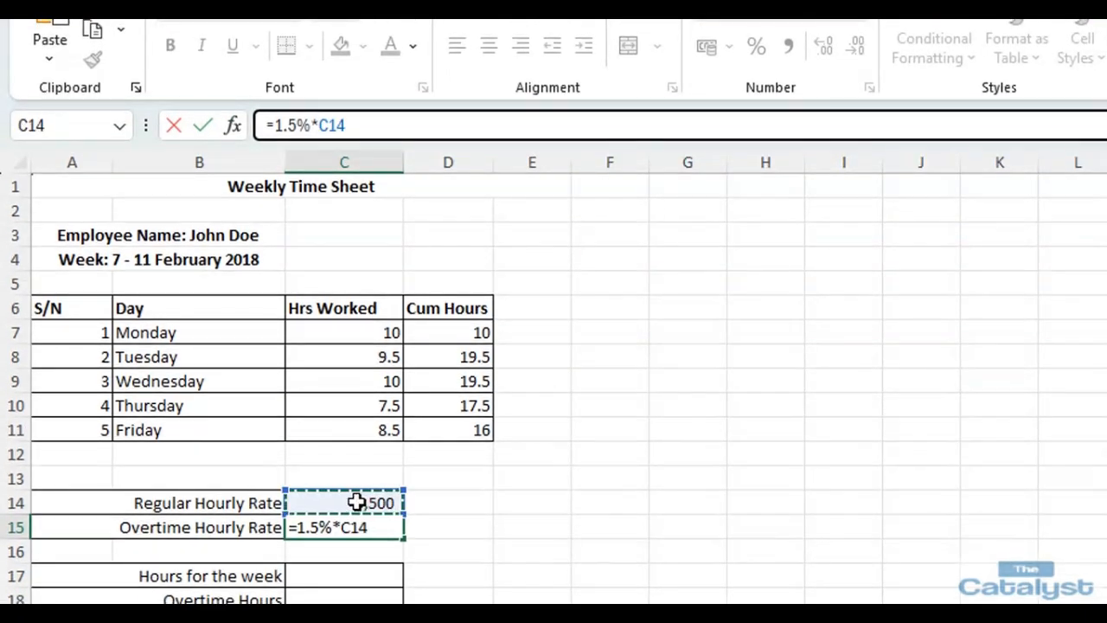
Reread question (e) in the paper, and correct the formula in cell C15 of the workbook to =1.5*C14.
left_click(650, 615)
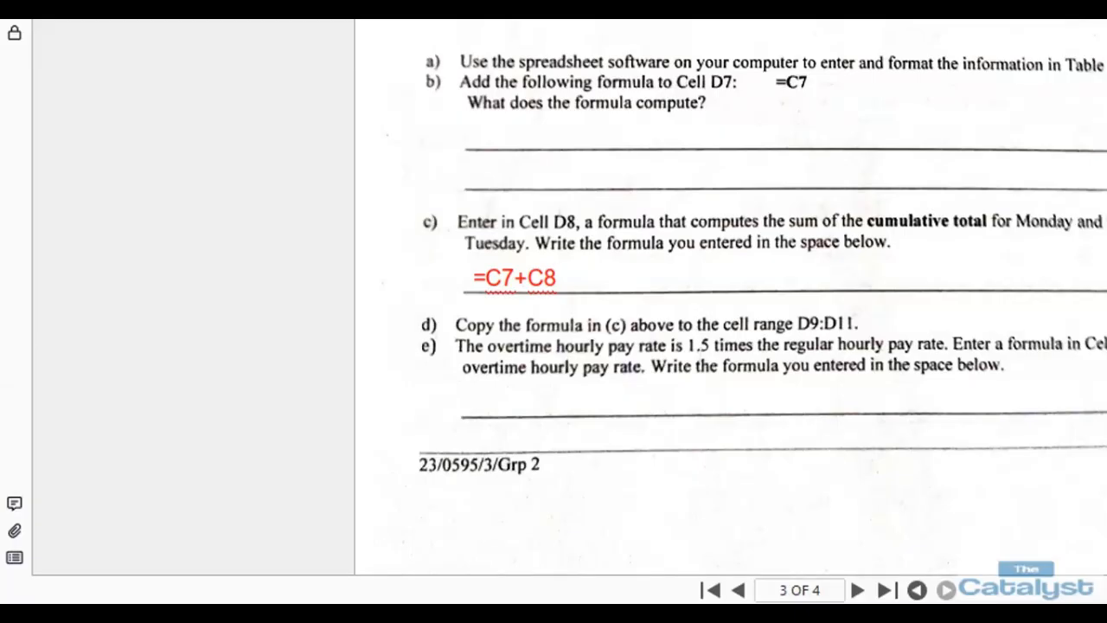
left_click(650, 616)
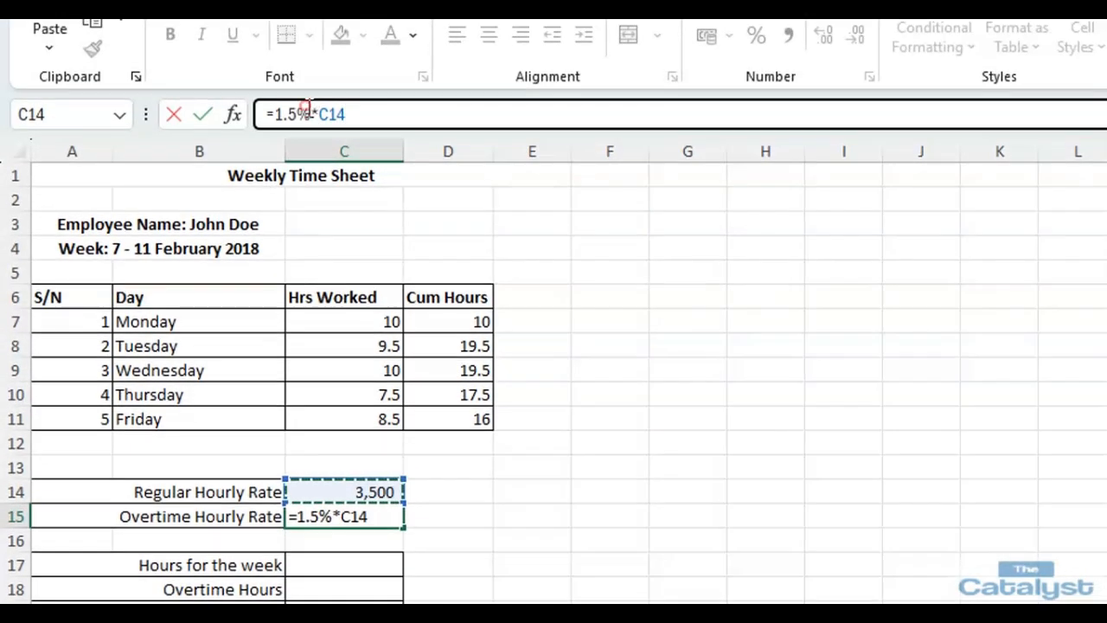
left_click(319, 113)
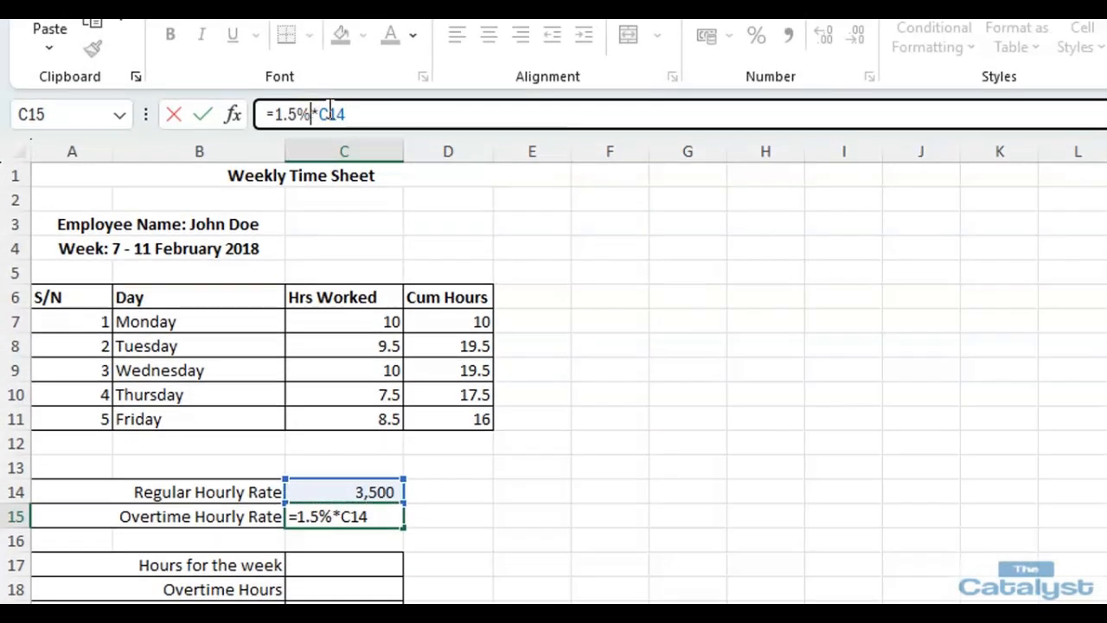
key("BackSpace")
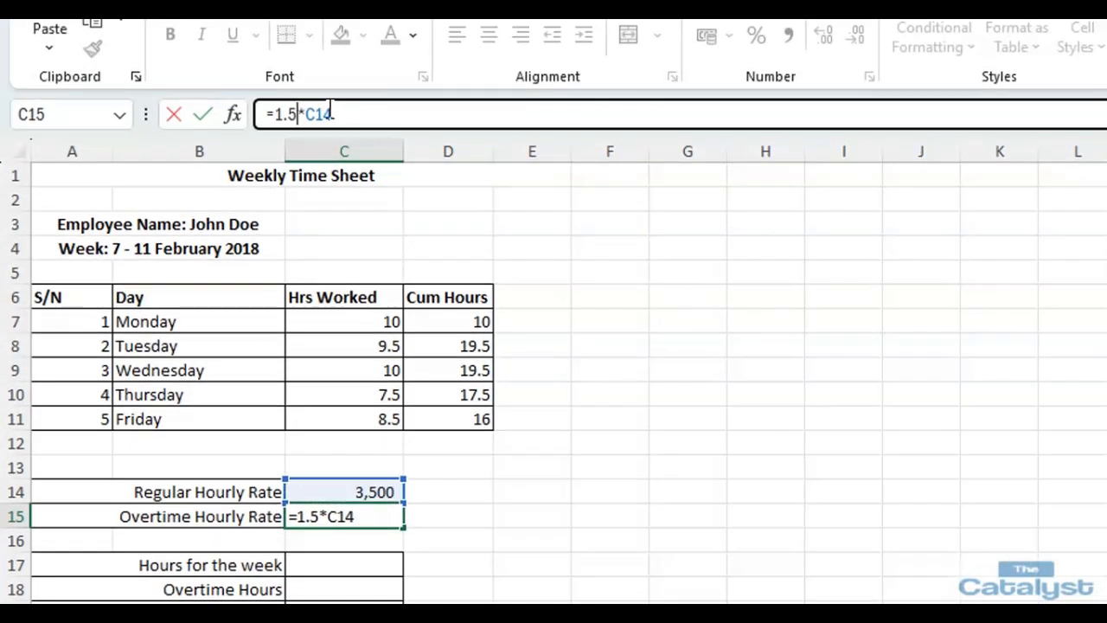
key("Return")
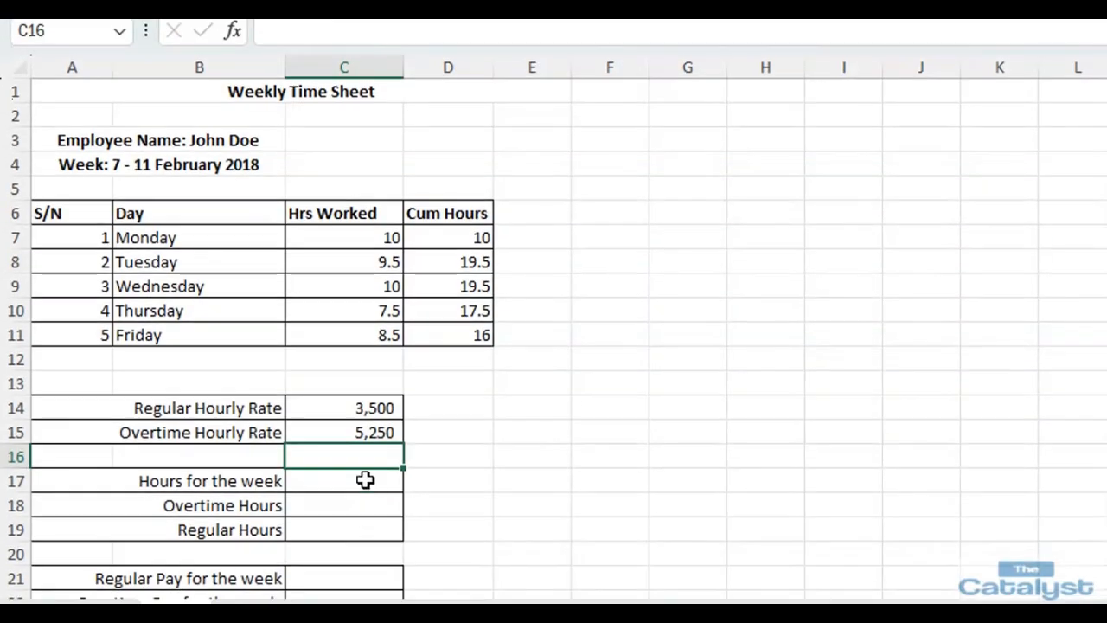
Check question (e)'s answer space in the paper, and copy the text of the formula in cell C15 of the workbook.
left_click(363, 500)
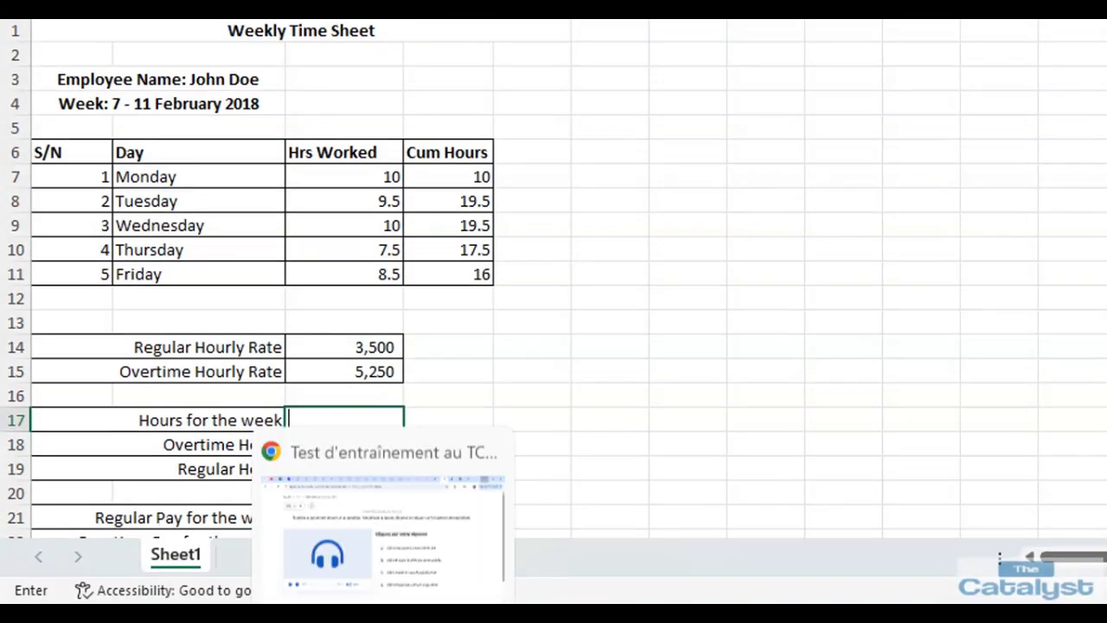
left_click(650, 616)
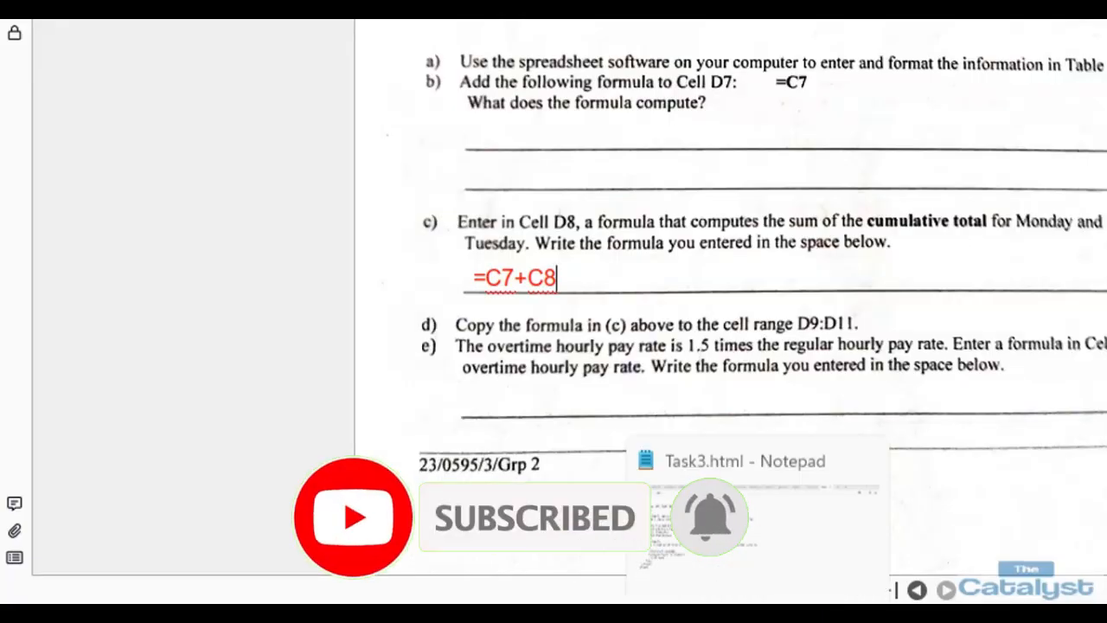
left_click(705, 615)
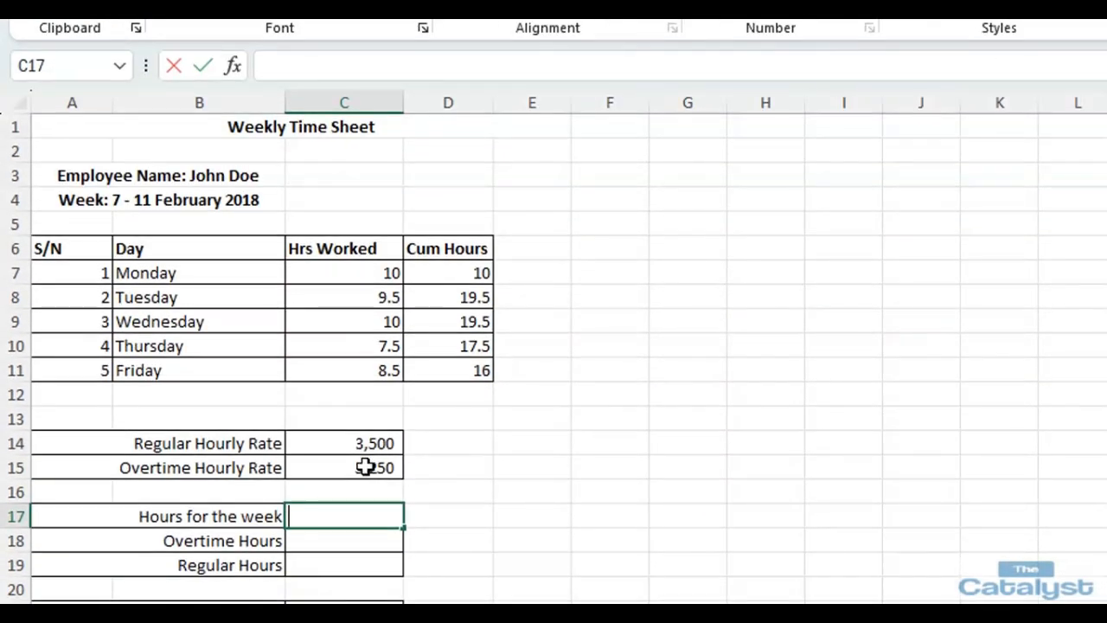
left_click(365, 467)
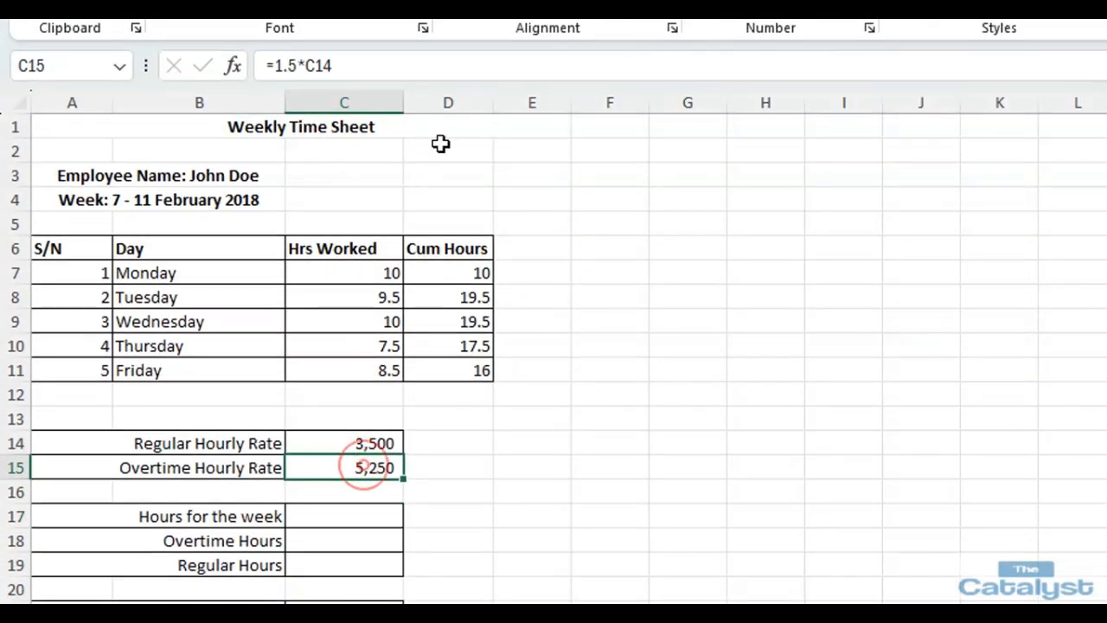
triple_click(366, 64)
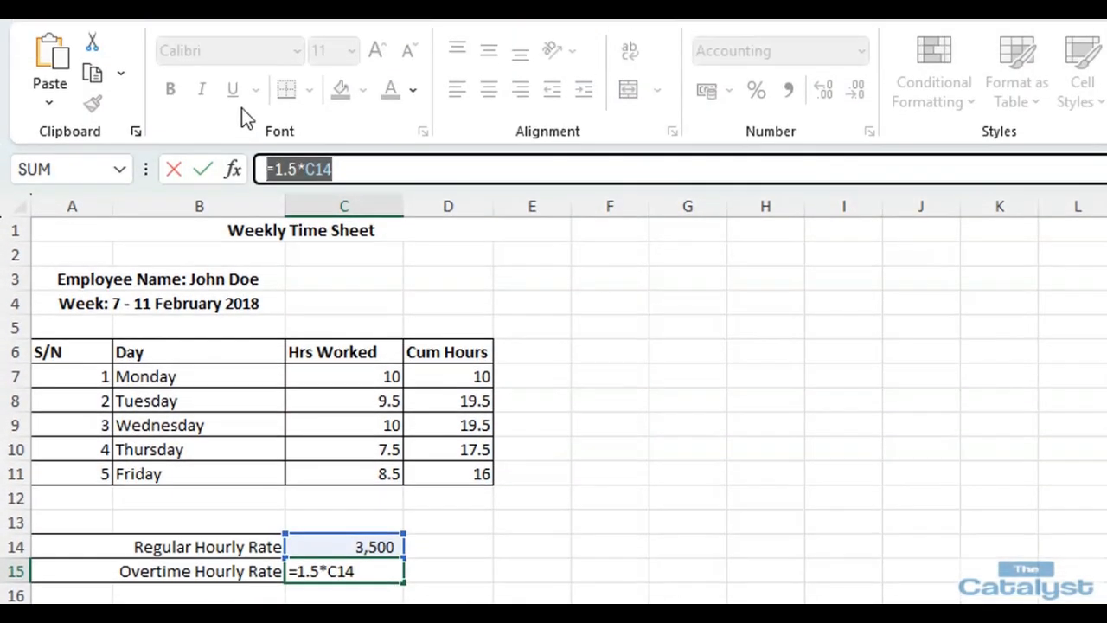
key("ctrl+c")
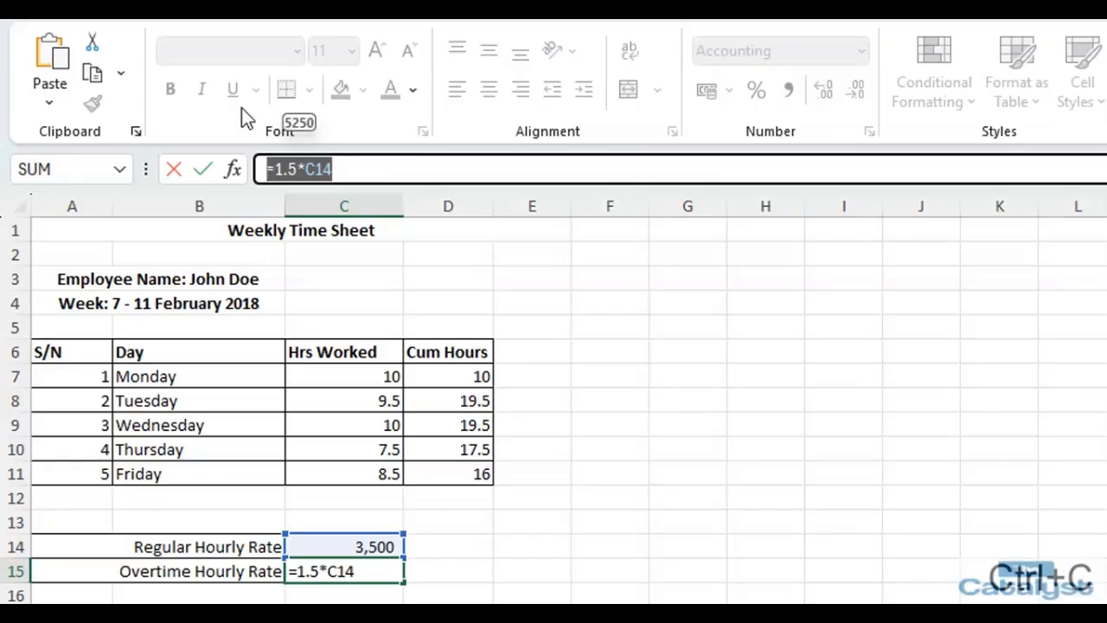
key("Return")
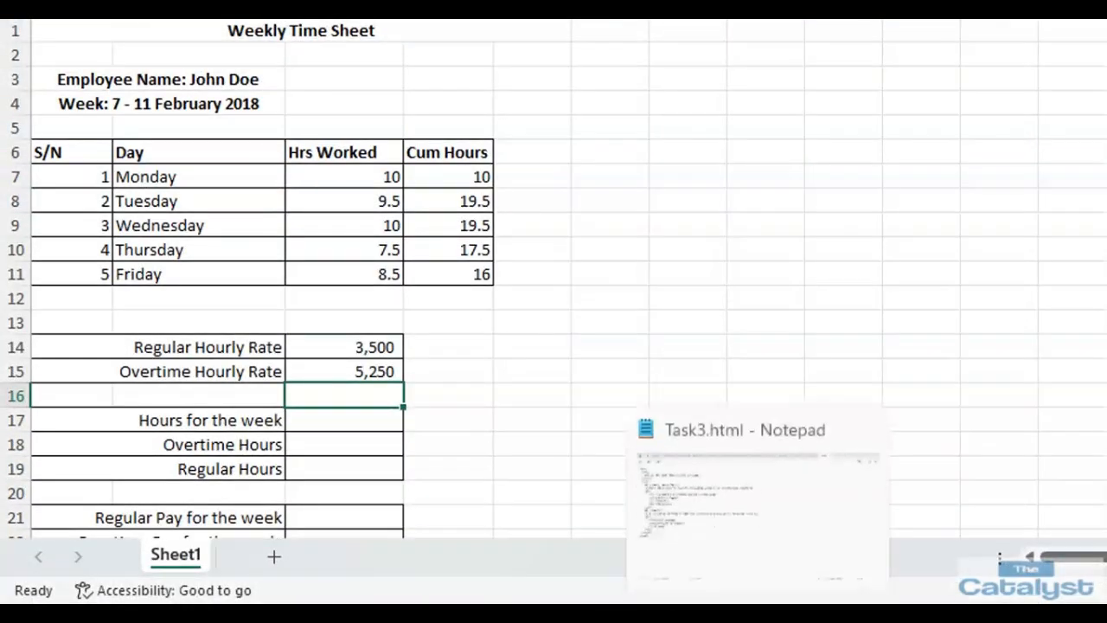
Switch to the paper in Nitro PDF and add the copied formula =1.5*C14 as text on question (e)'s answer line.
left_click(651, 510)
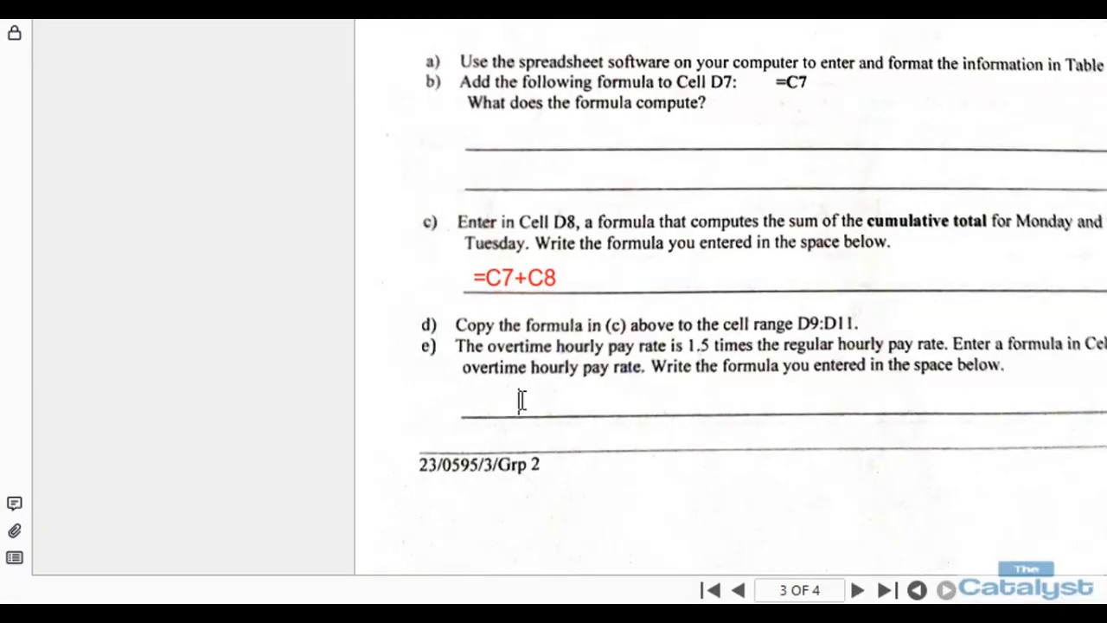
left_click(469, 407)
key("ctrl+v")
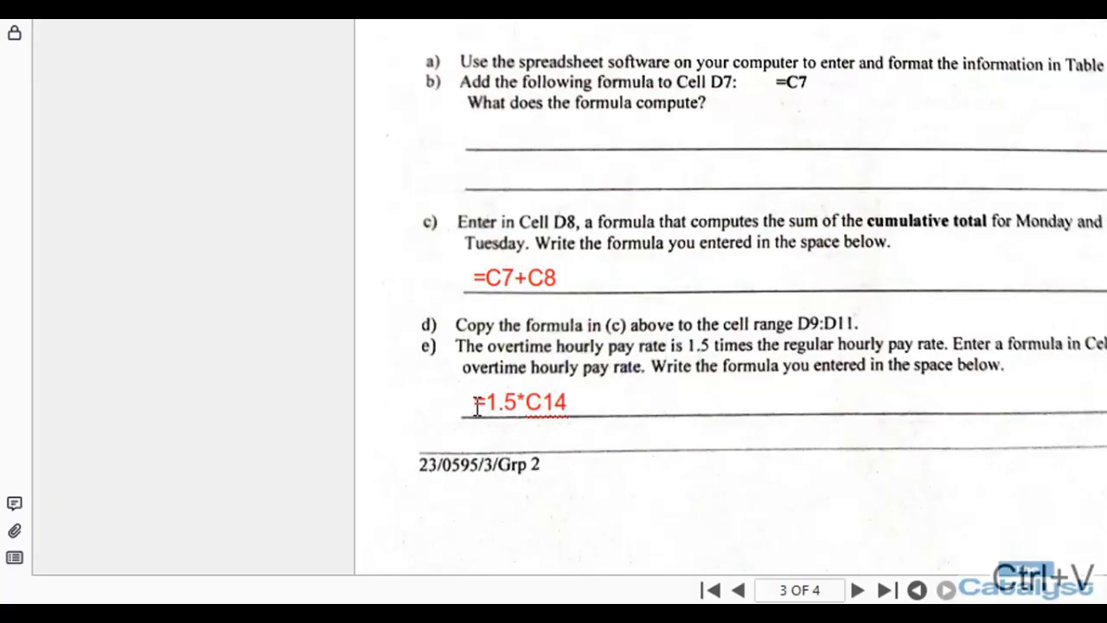
Read questions (f) and (g) on page 4 of the paper, and switch to the Task 2 workbook in Excel.
scroll(582, 416, "down", 5)
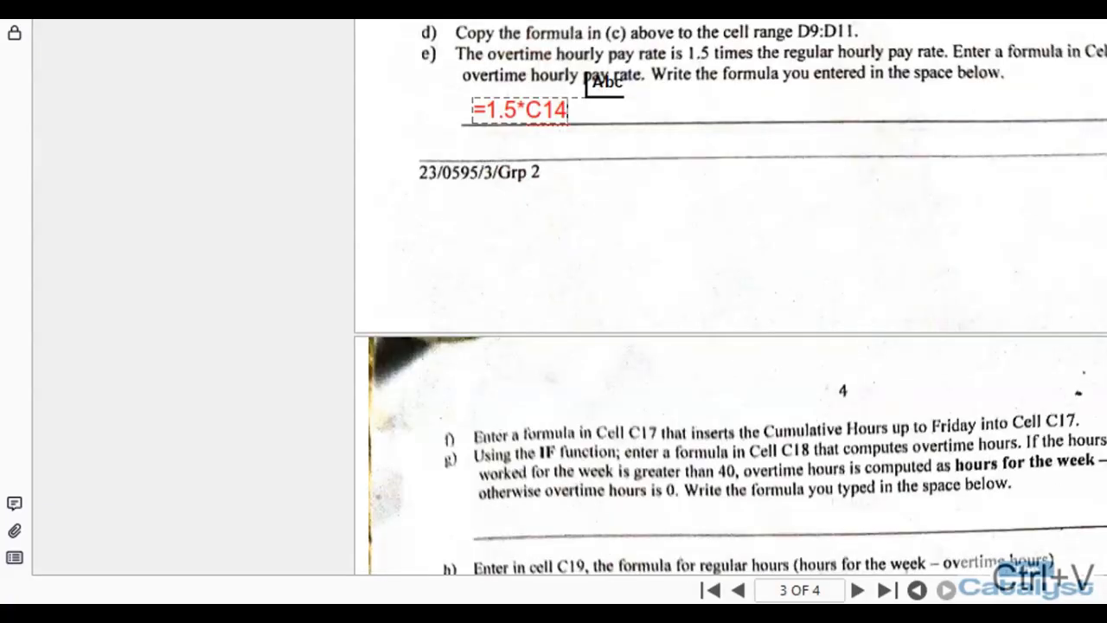
scroll(731, 415, "down", 2)
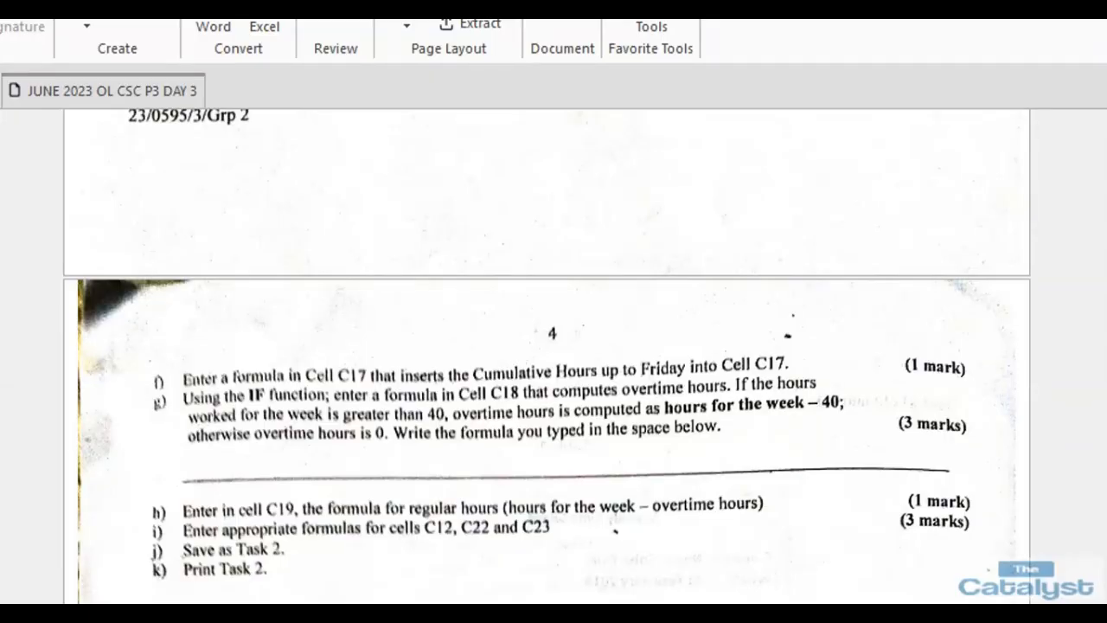
left_click(415, 603)
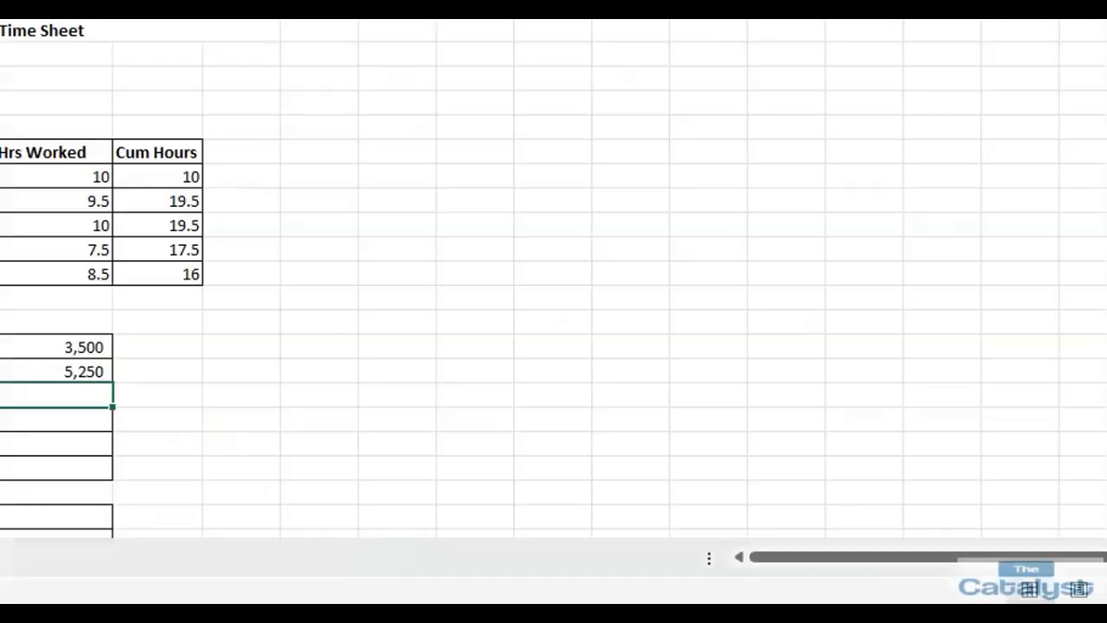
left_click(415, 603)
mouse_move(415, 603)
left_click(413, 510)
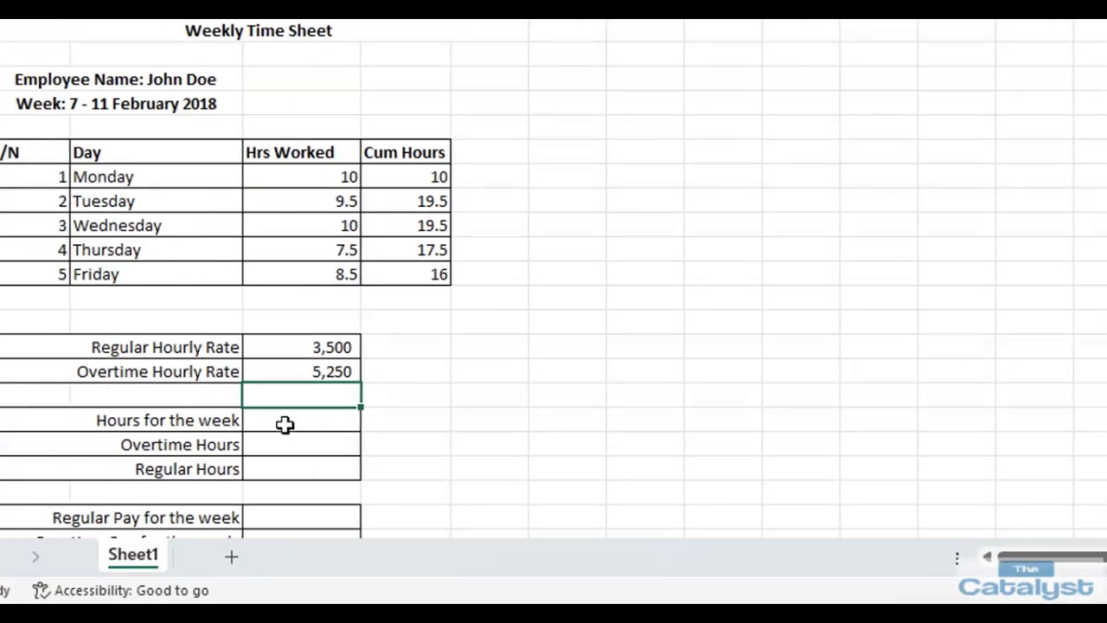
Check question (f) in the paper again, and enter the formula =SUM(D7:D11) in cell C17 for the hours for the week.
left_click(120, 420)
type("=")
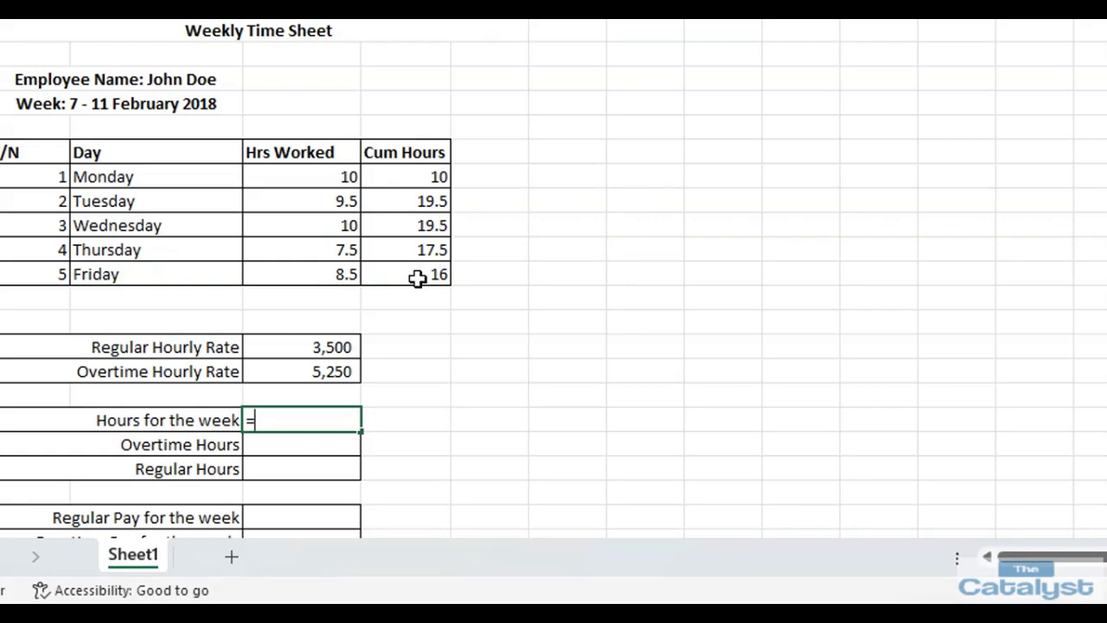
left_click(608, 614)
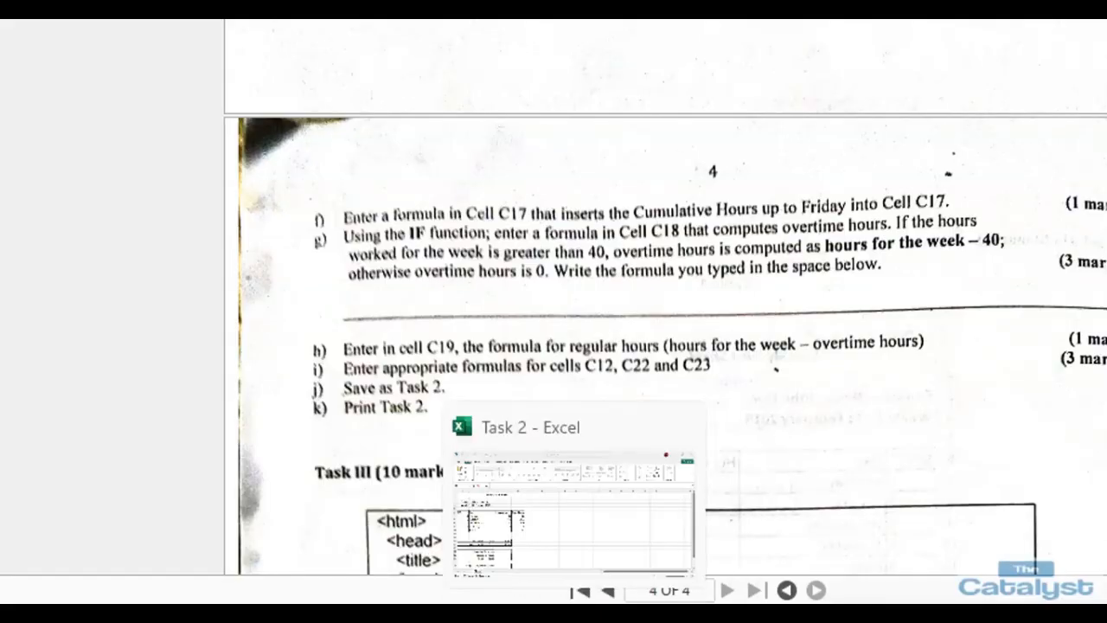
left_click(536, 591)
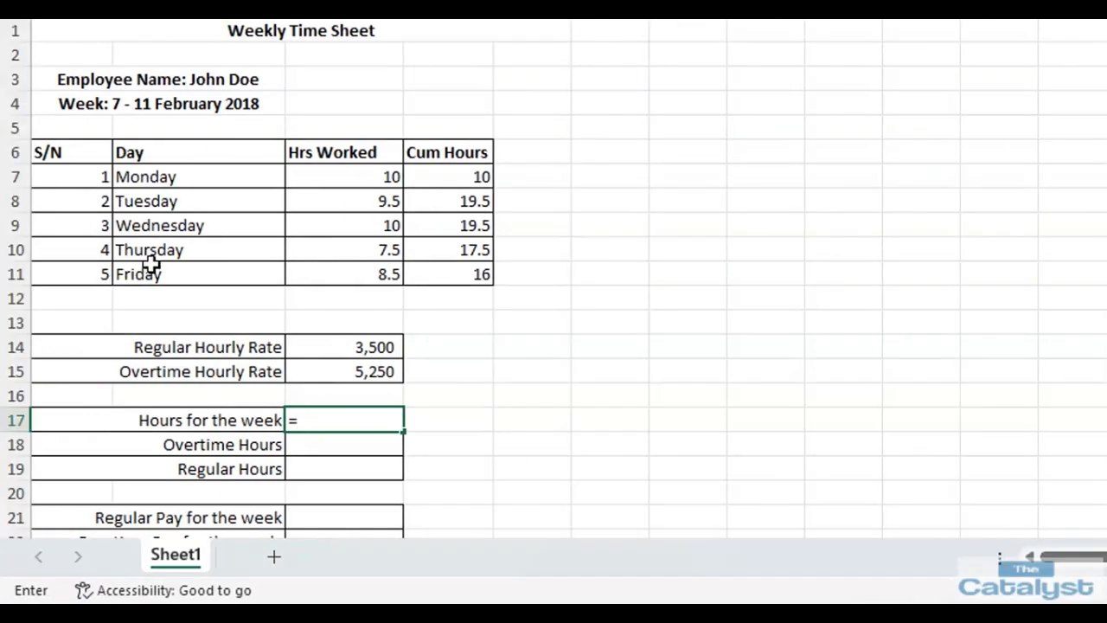
type("=SUM")
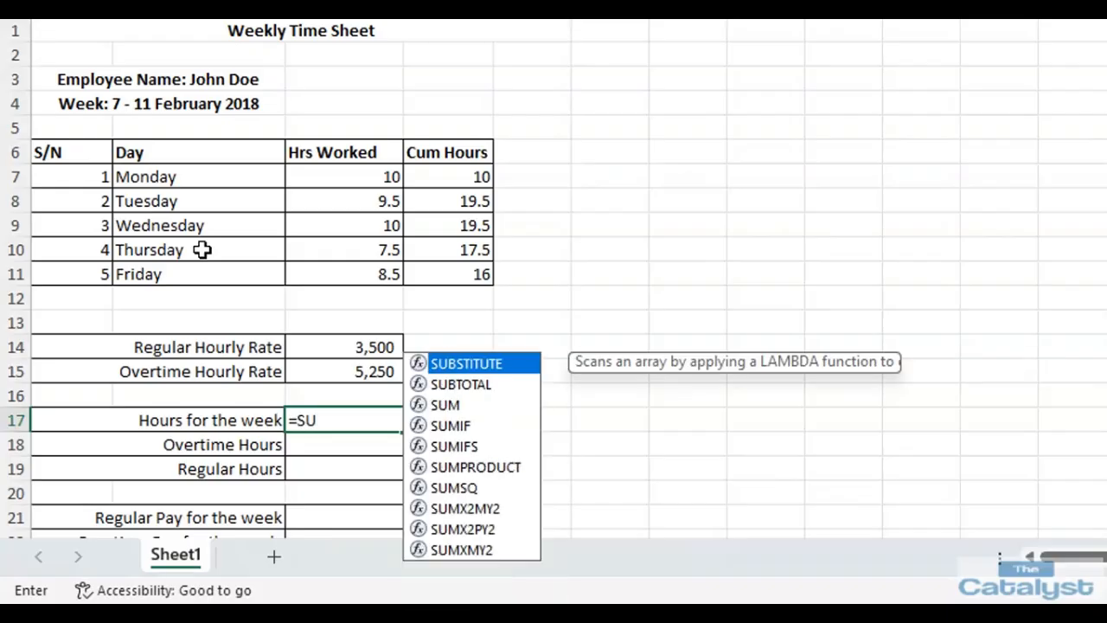
type("(")
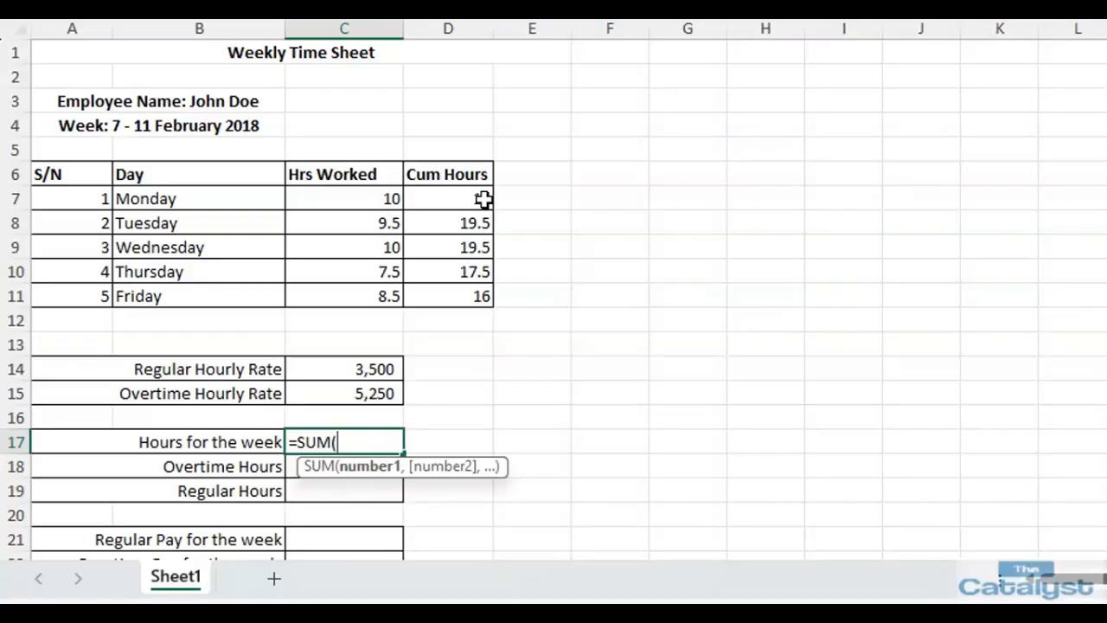
left_click_drag(483, 199, 477, 295)
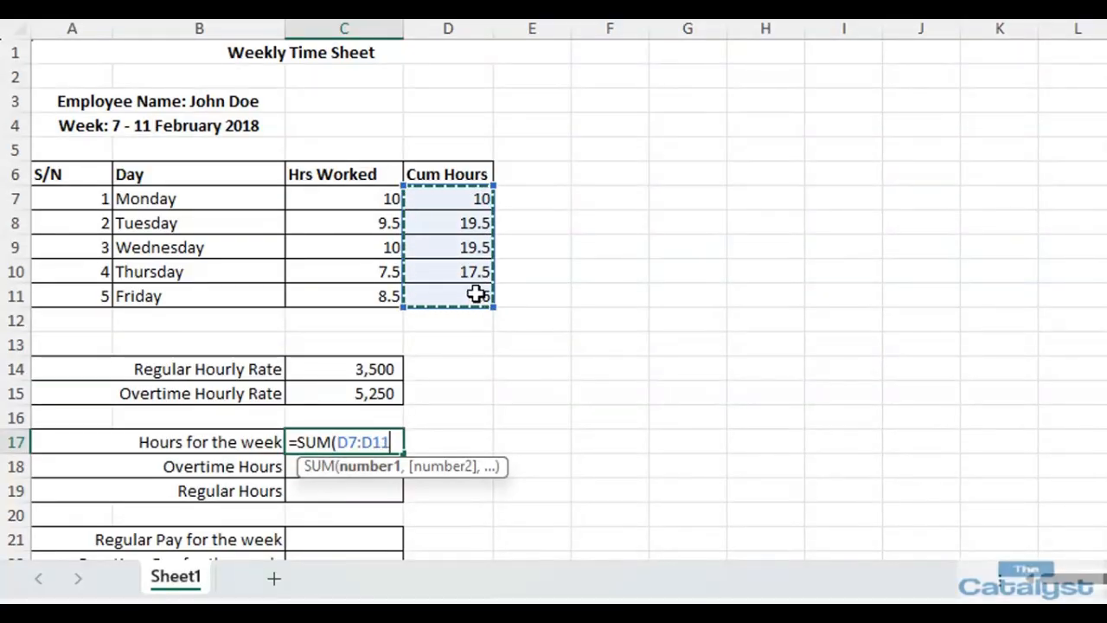
type(")")
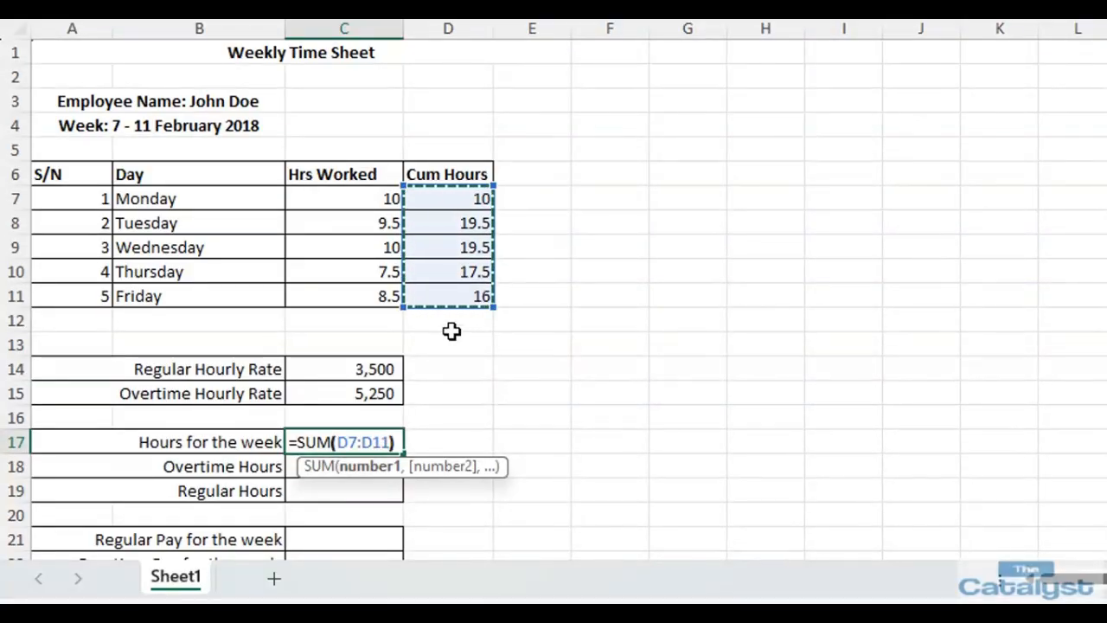
key("Return")
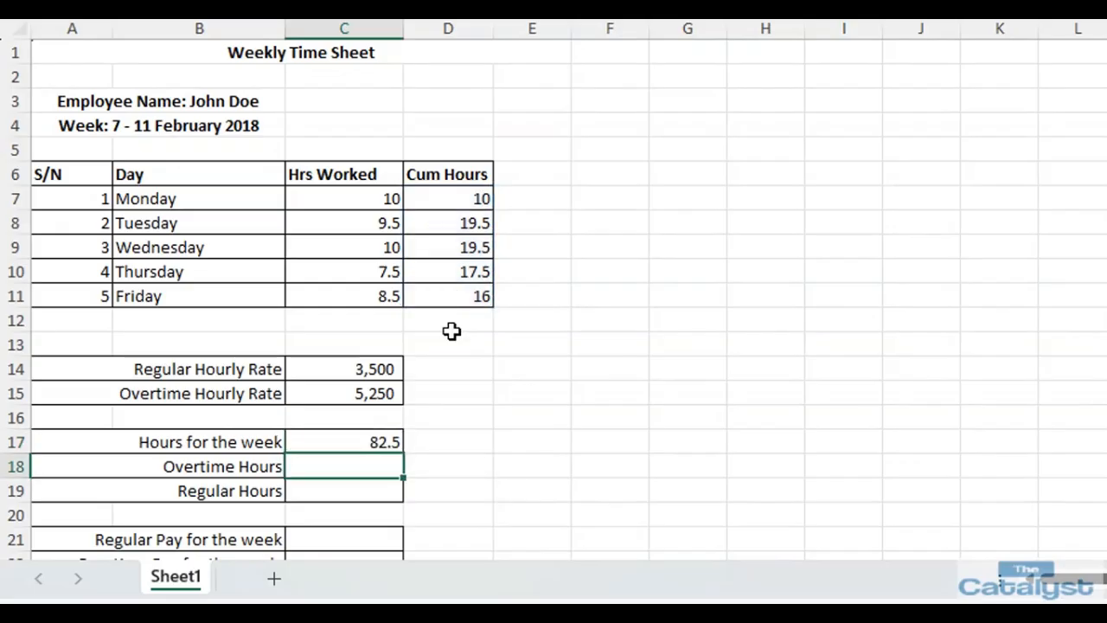
Copy the text of the formula in cell C17.
left_click(357, 442)
left_click(400, 107)
left_click_drag(400, 107, 258, 112)
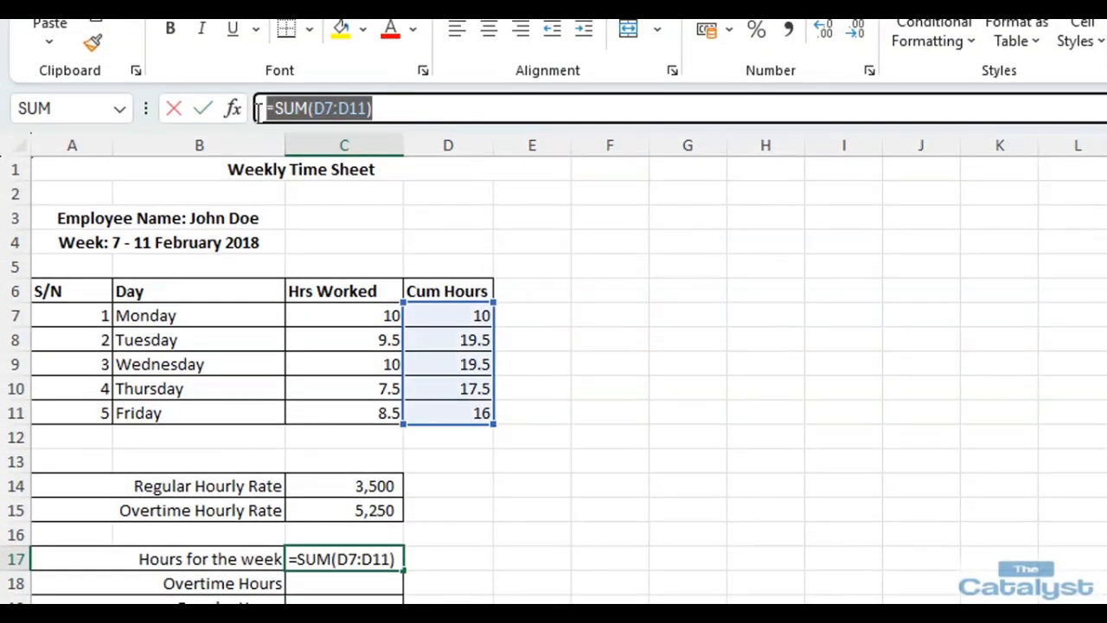
left_click(258, 112)
key("ctrl+c")
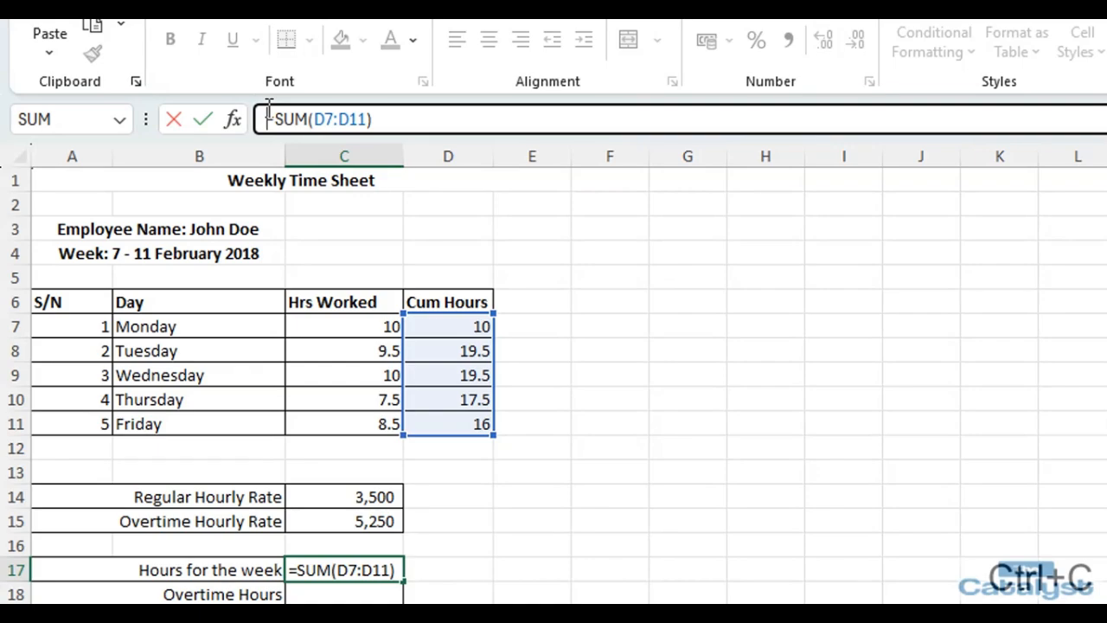
left_click_drag(401, 113, 258, 119)
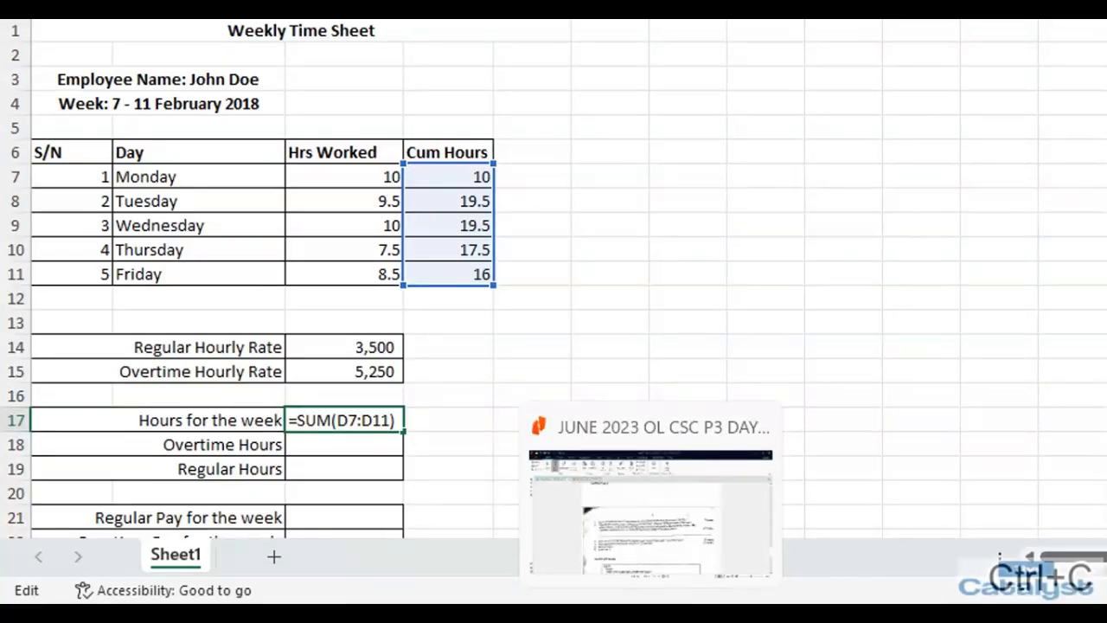
Read question (g) in the paper, and insert the IF function in the overtime hours cell C18 of the workbook.
left_click(650, 617)
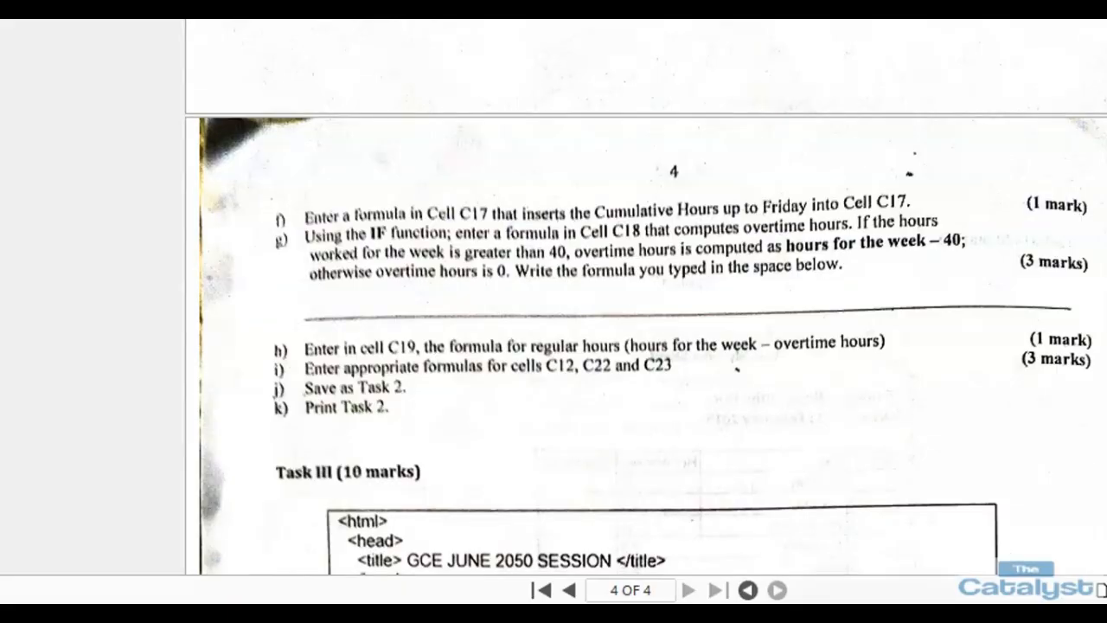
left_click(533, 614)
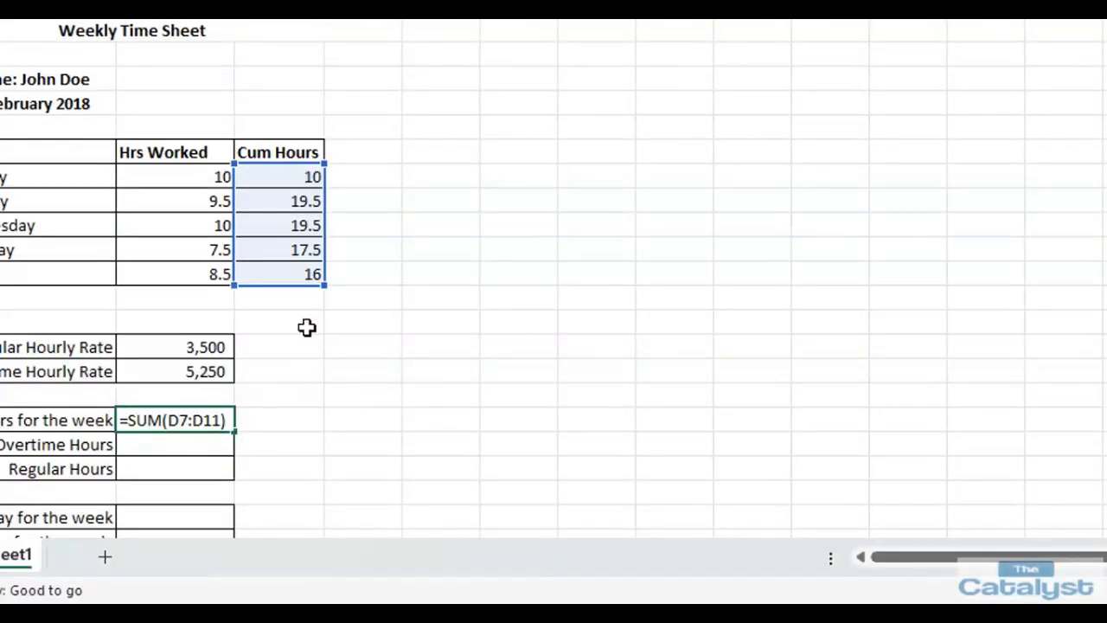
scroll(282, 321, "down", 1)
key("Return")
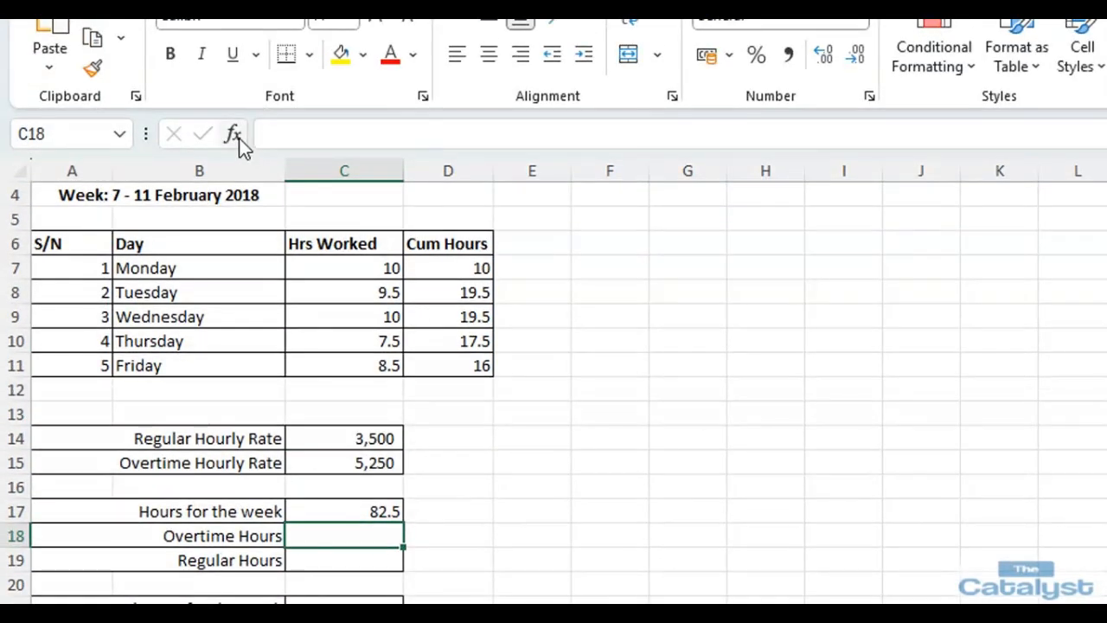
left_click(237, 136)
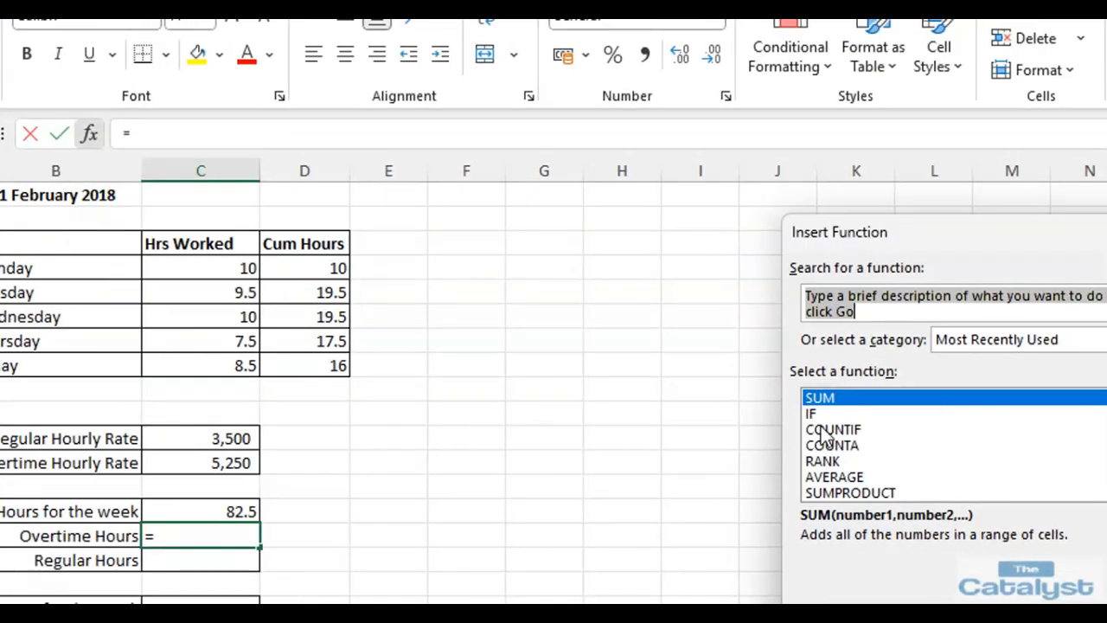
left_click(813, 413)
left_click(932, 490)
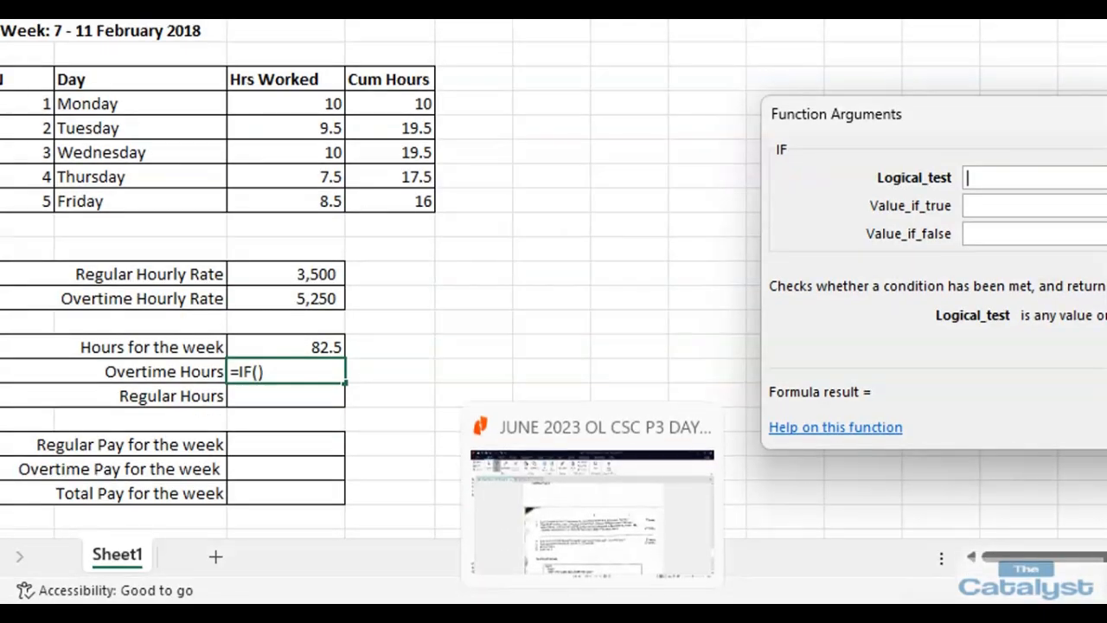
Reread question (g) in the paper, and snap the paper's window to half of the screen over the workbook.
left_click(592, 616)
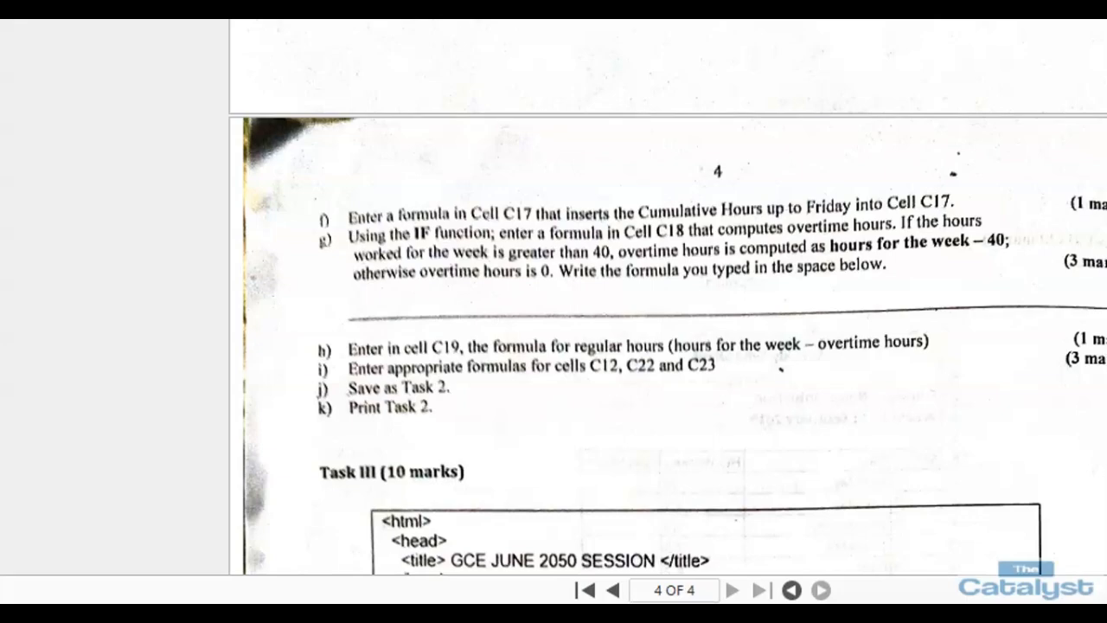
mouse_move(526, 615)
key("alt+Tab")
key("alt+Tab")
key("super+Right")
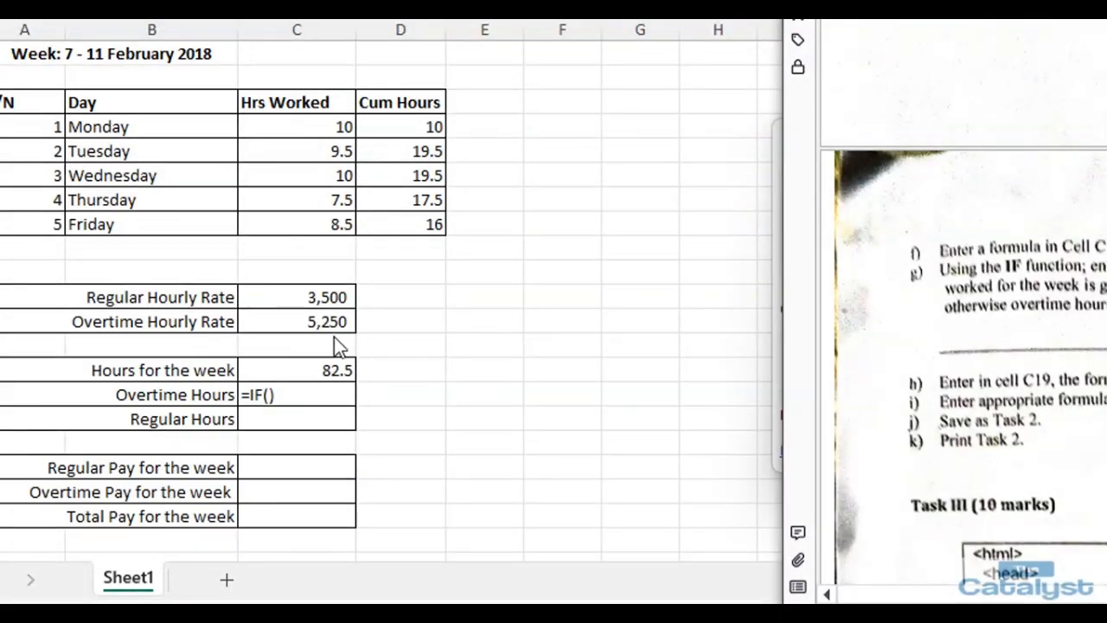
left_click(297, 373)
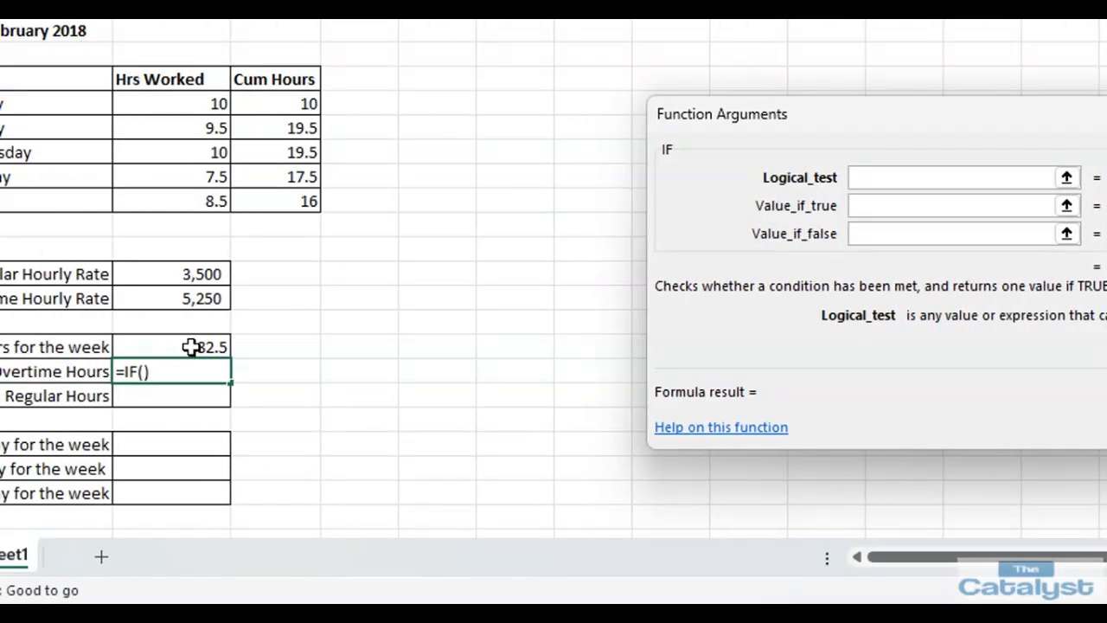
Complete the IF function in C18 with logical test C17>40, value if true C17-40 and value if false 0.
left_click(198, 347)
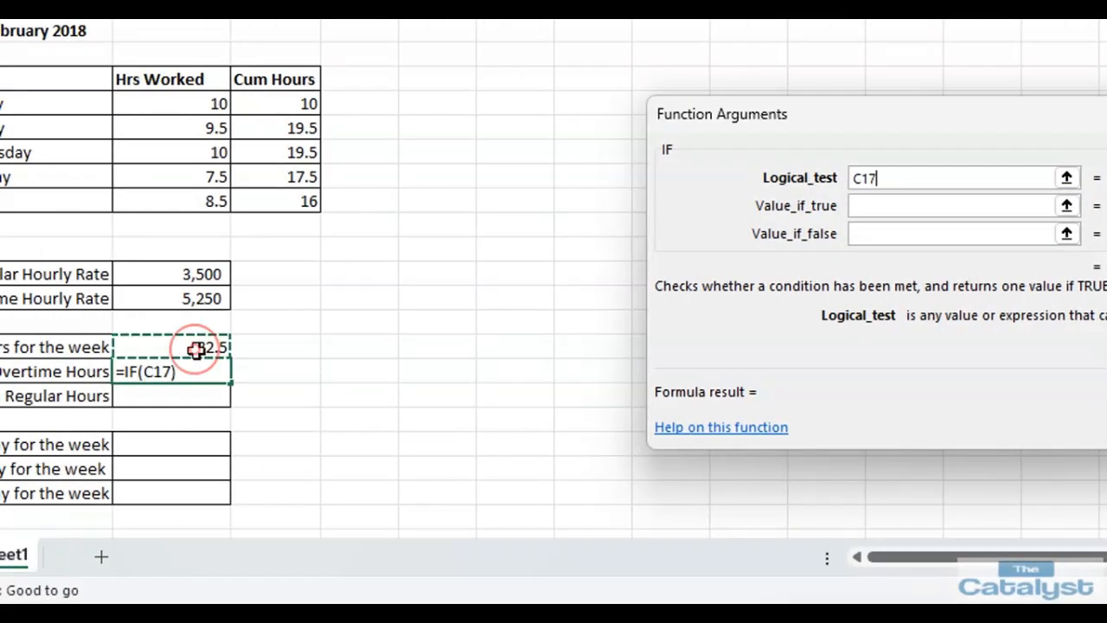
type(">")
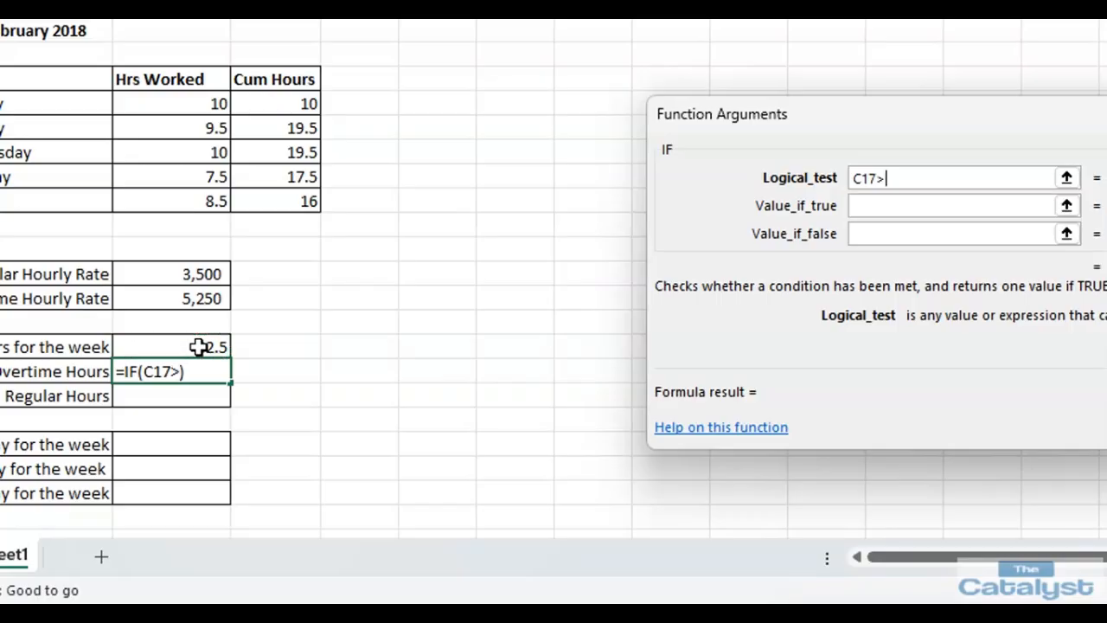
type("40")
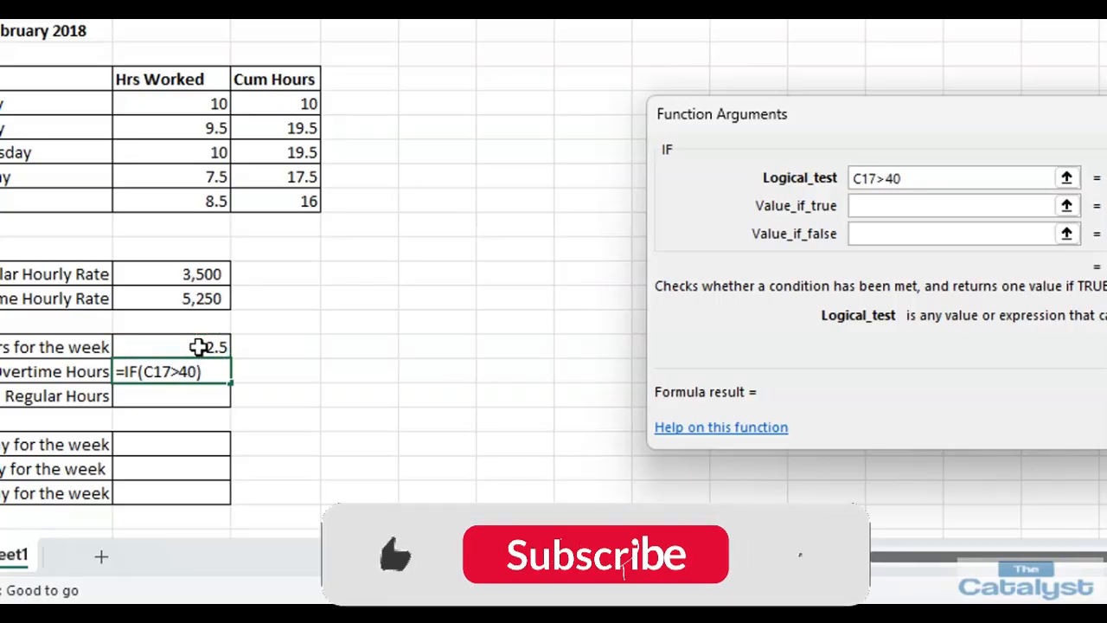
left_click(875, 204)
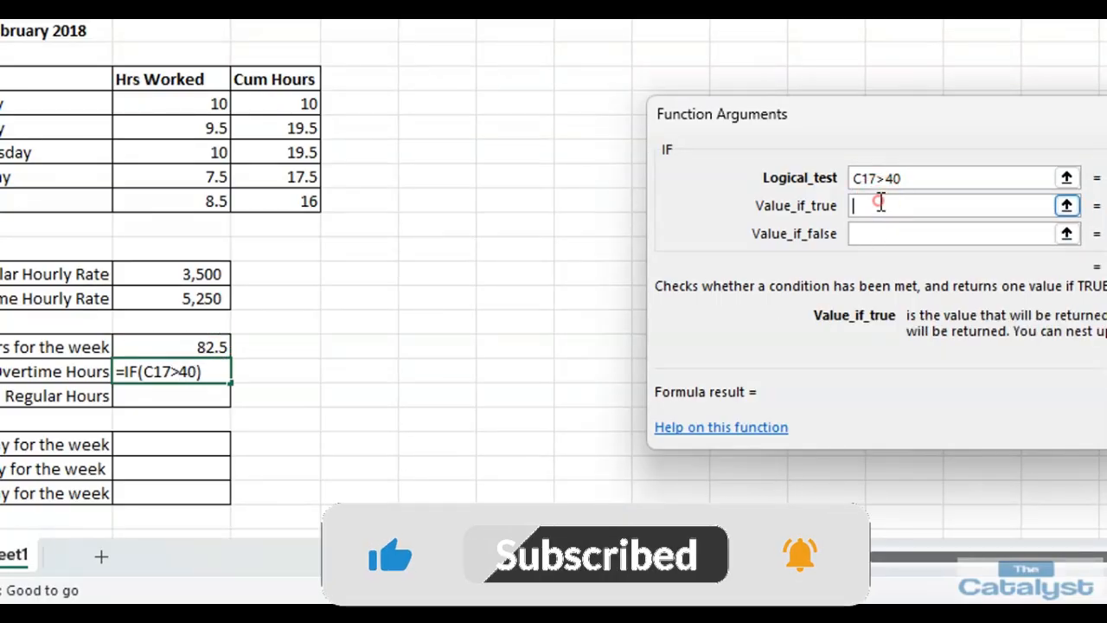
left_click(179, 344)
type("-")
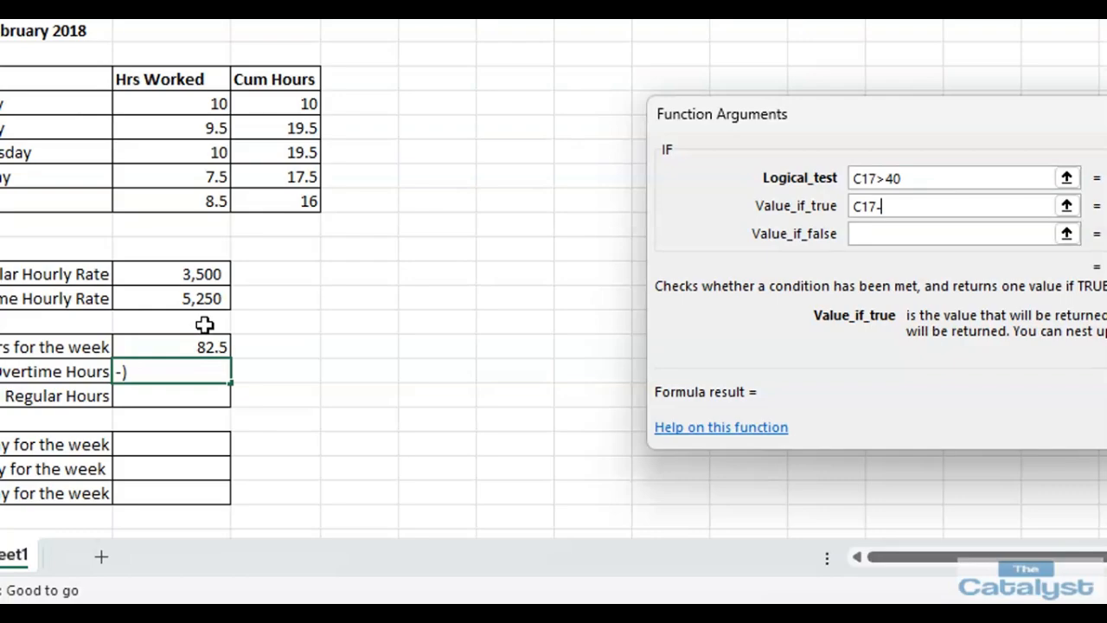
type("40")
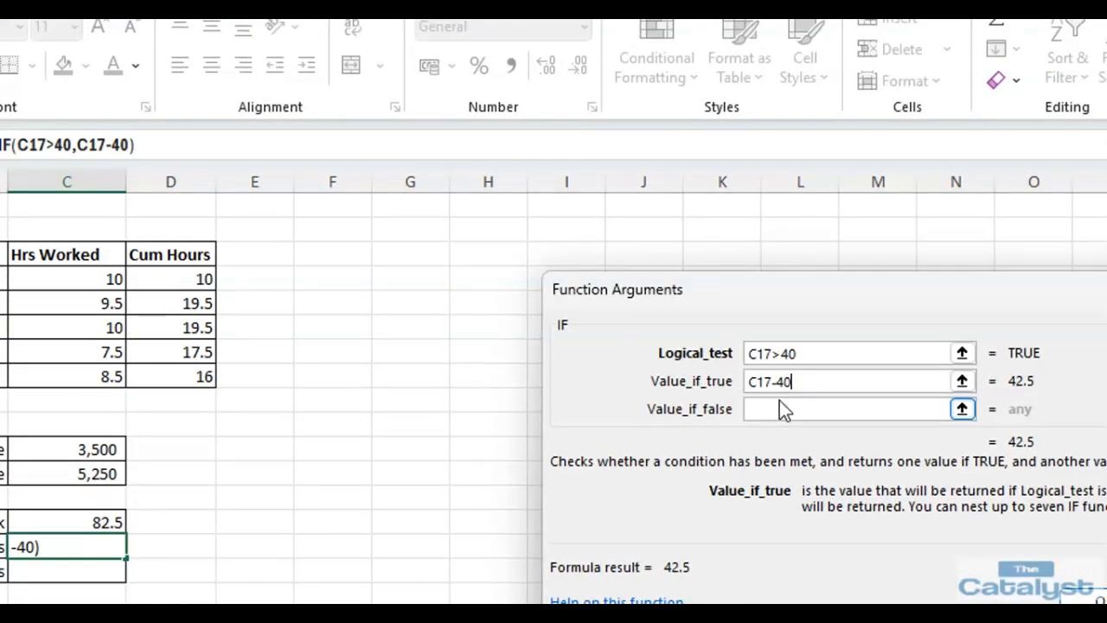
left_click(783, 409)
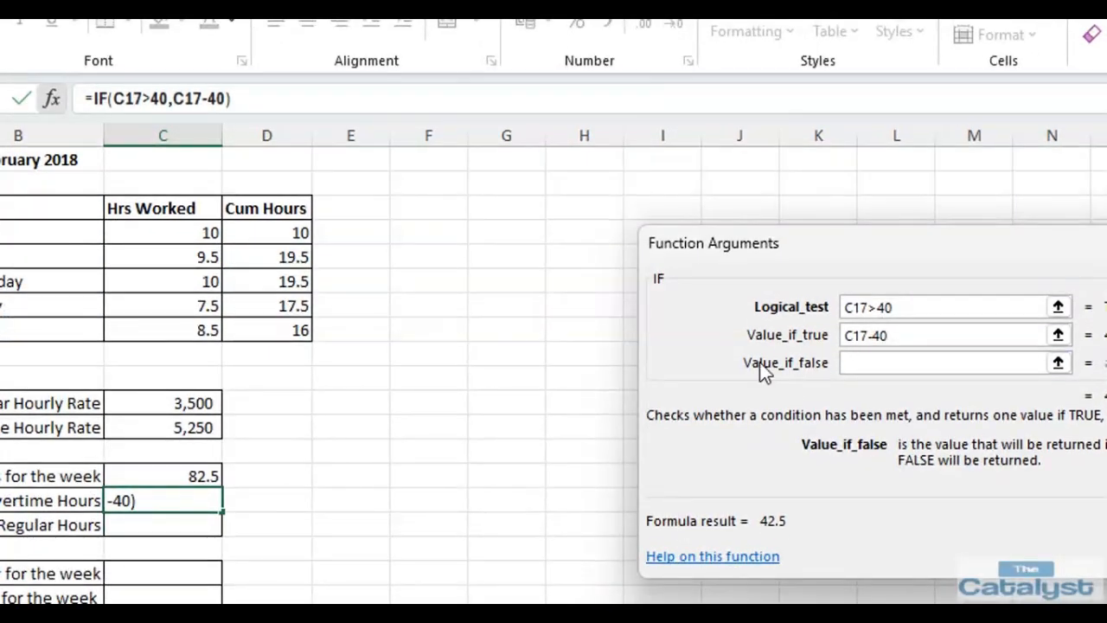
left_click(843, 365)
type("0")
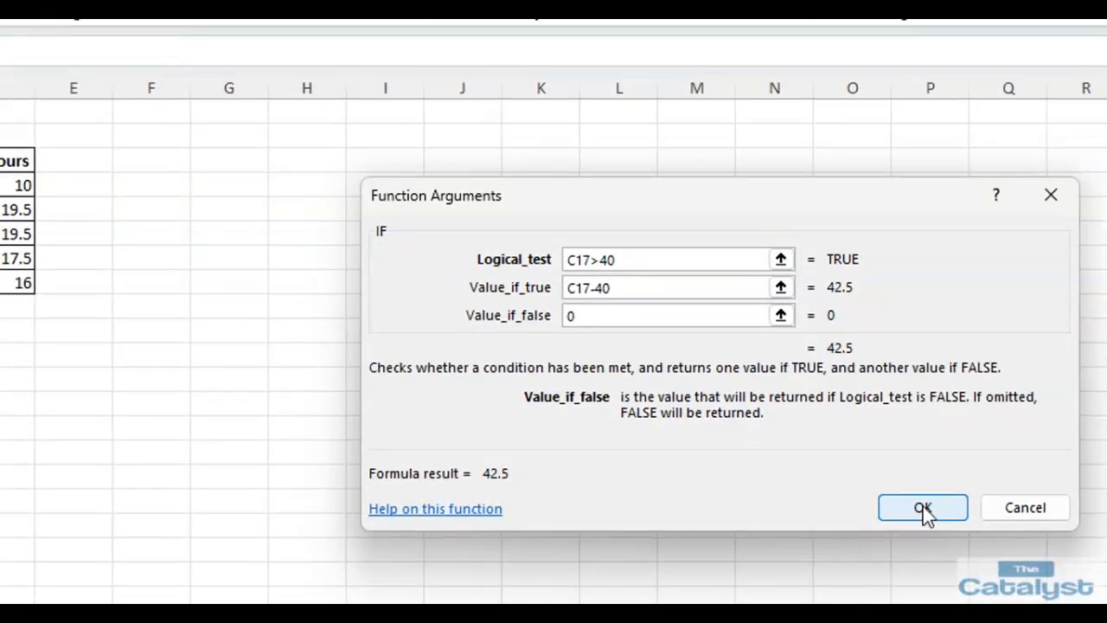
left_click(923, 509)
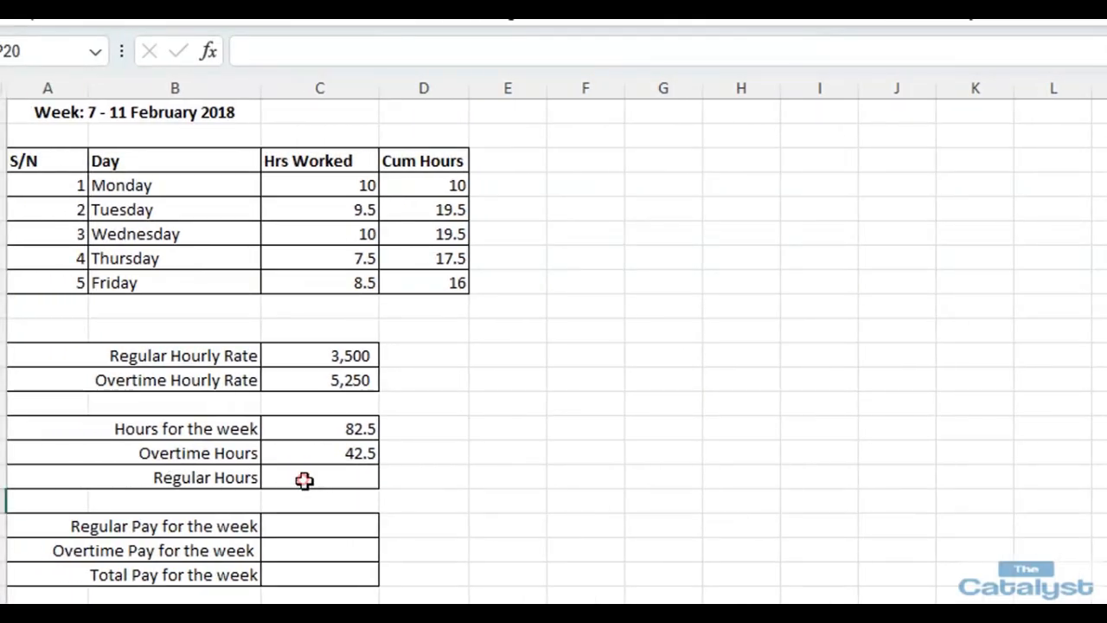
Check question (g) in the paper, and copy the text of the IF formula in the workbook's overtime hours cell C18.
left_click(304, 481)
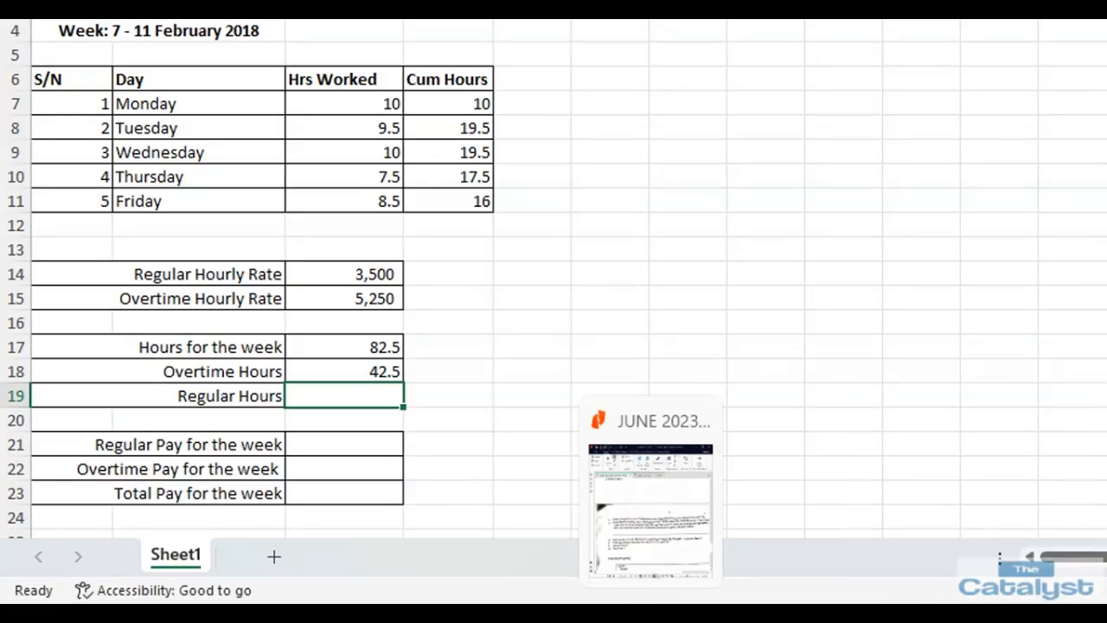
left_click(716, 567)
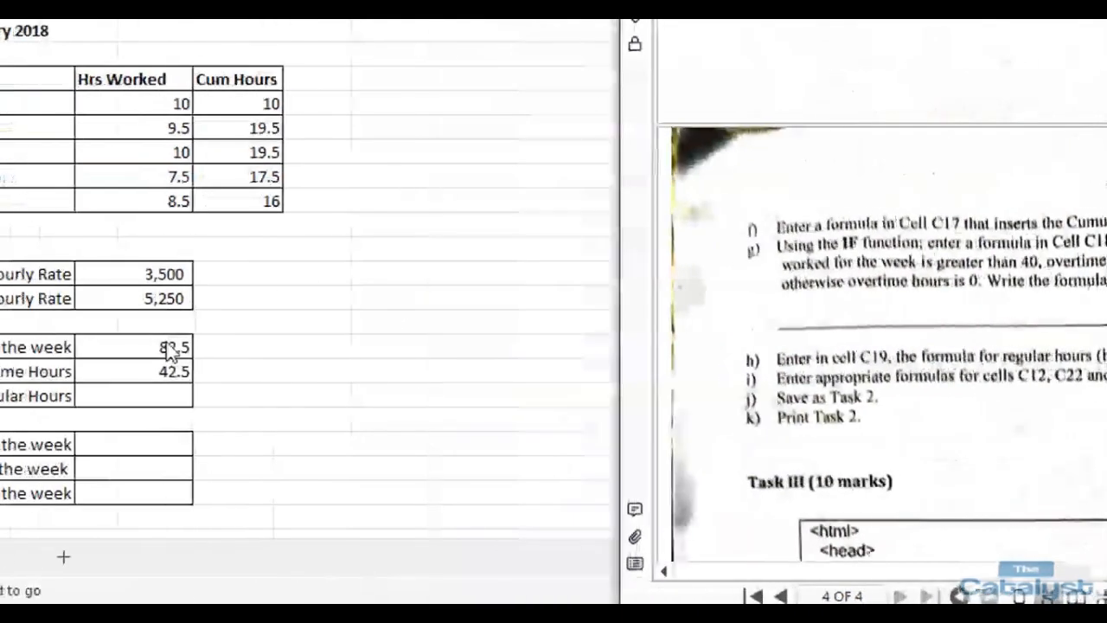
left_click(169, 371)
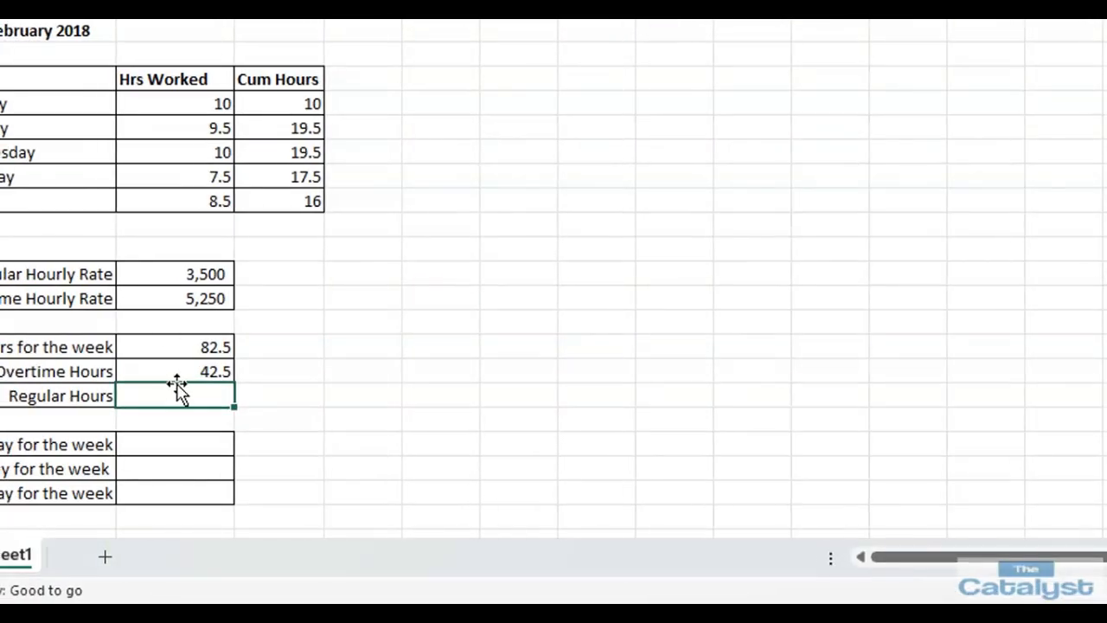
double_click(166, 372)
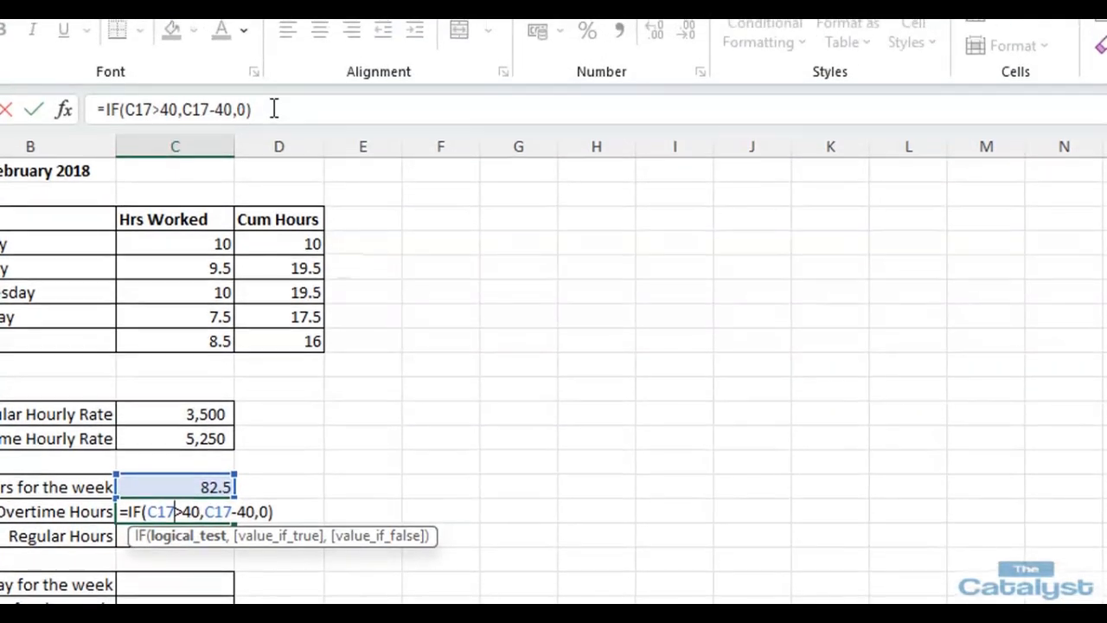
left_click_drag(265, 59, 35, 40)
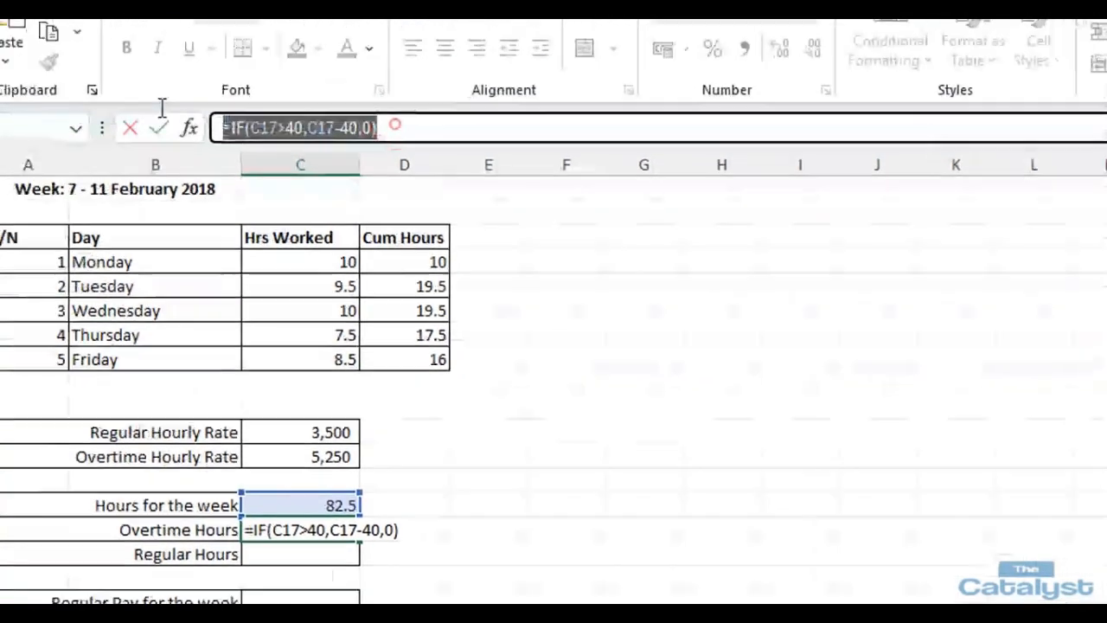
key("ctrl+c")
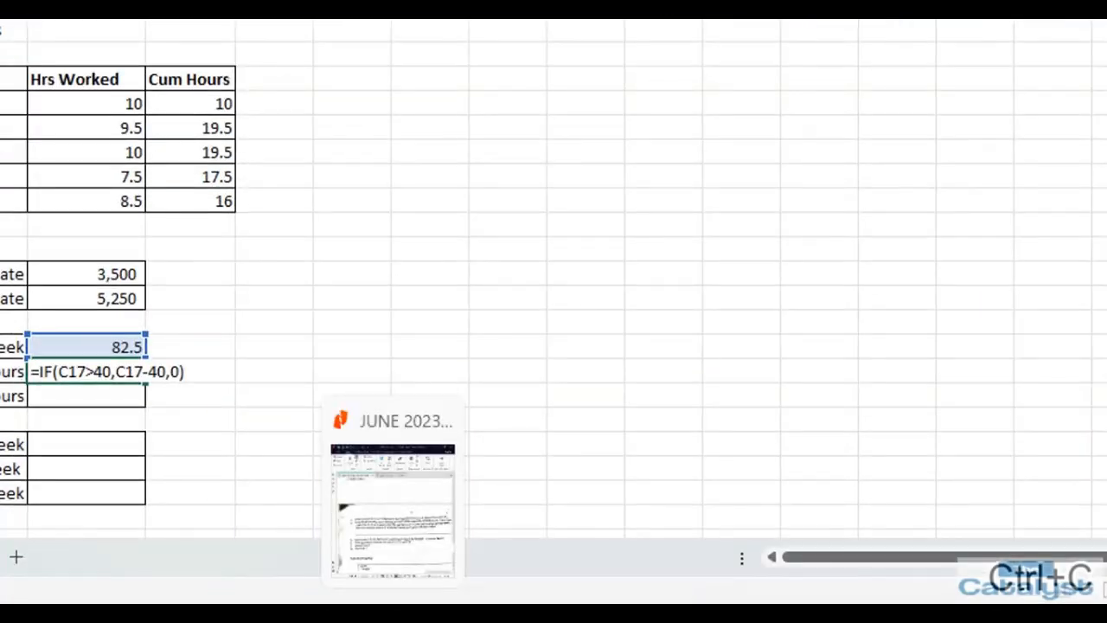
Paste the copied IF formula on question (g)'s answer line in the paper, and close the editing of cell C18 in the workbook.
left_click(396, 467)
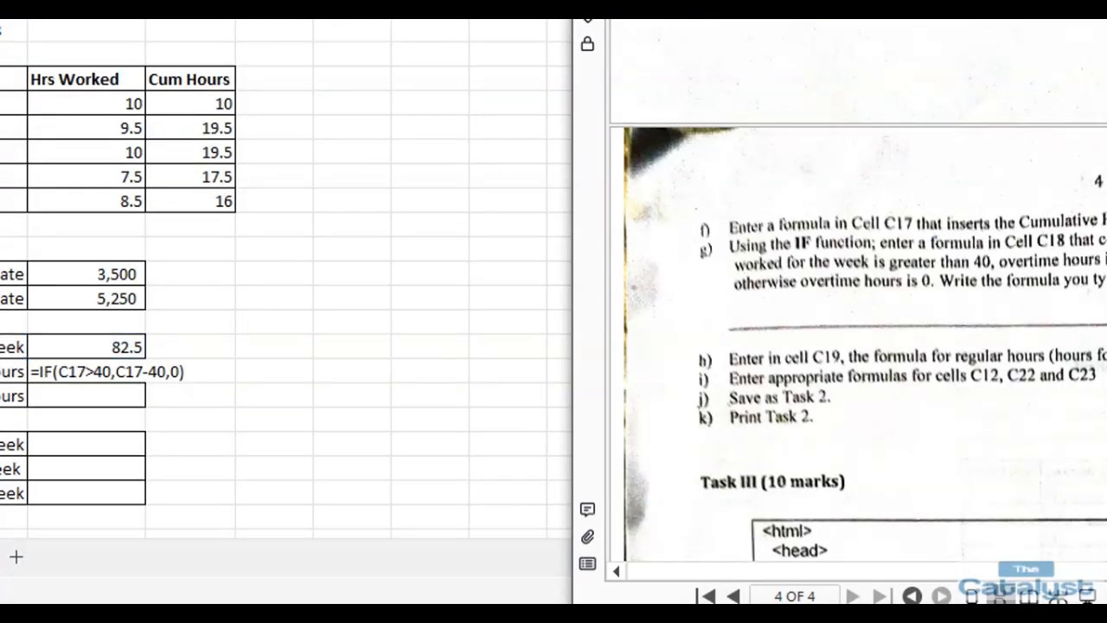
left_click(748, 311)
key("ctrl+v")
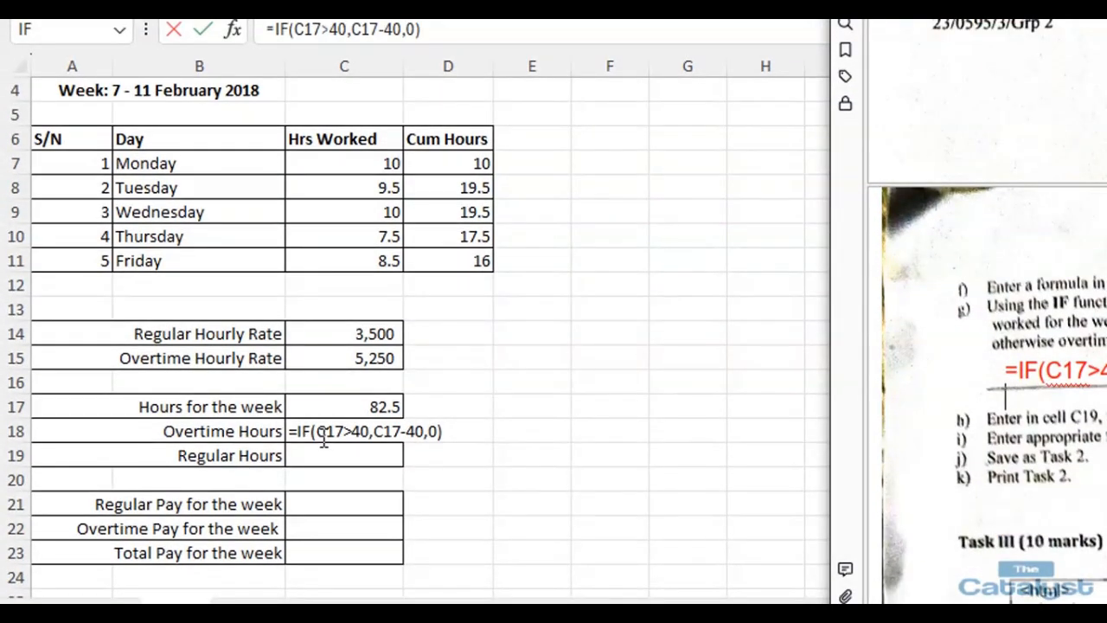
left_click(324, 436)
key("Return")
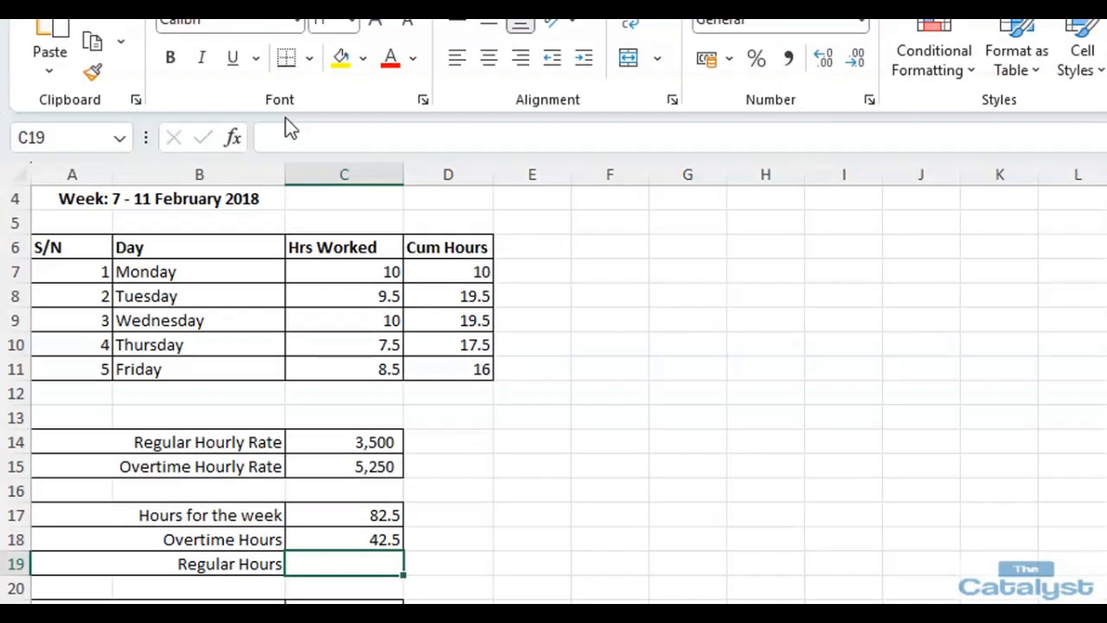
Enter the regular hours formula =C17-C18 in cell C19.
left_click(268, 32)
type("=")
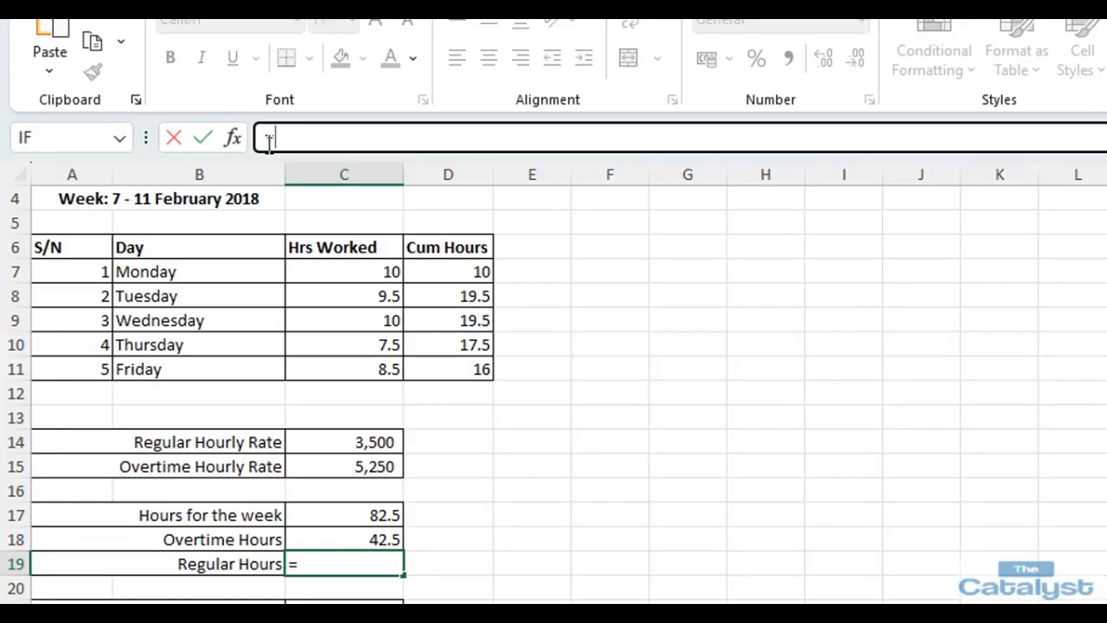
left_click(350, 512)
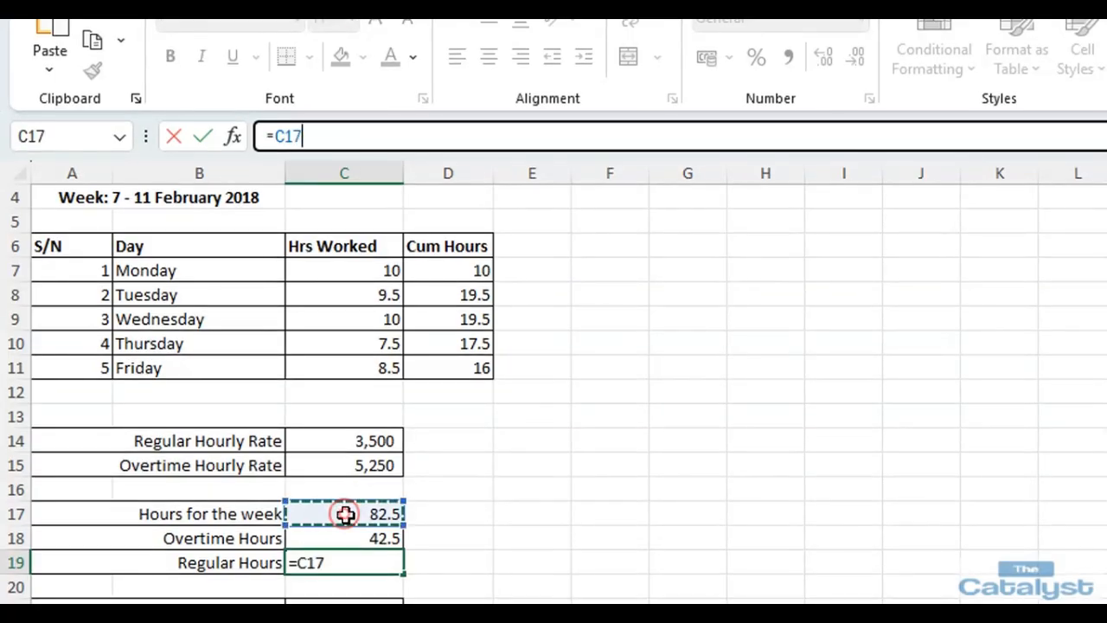
type("-")
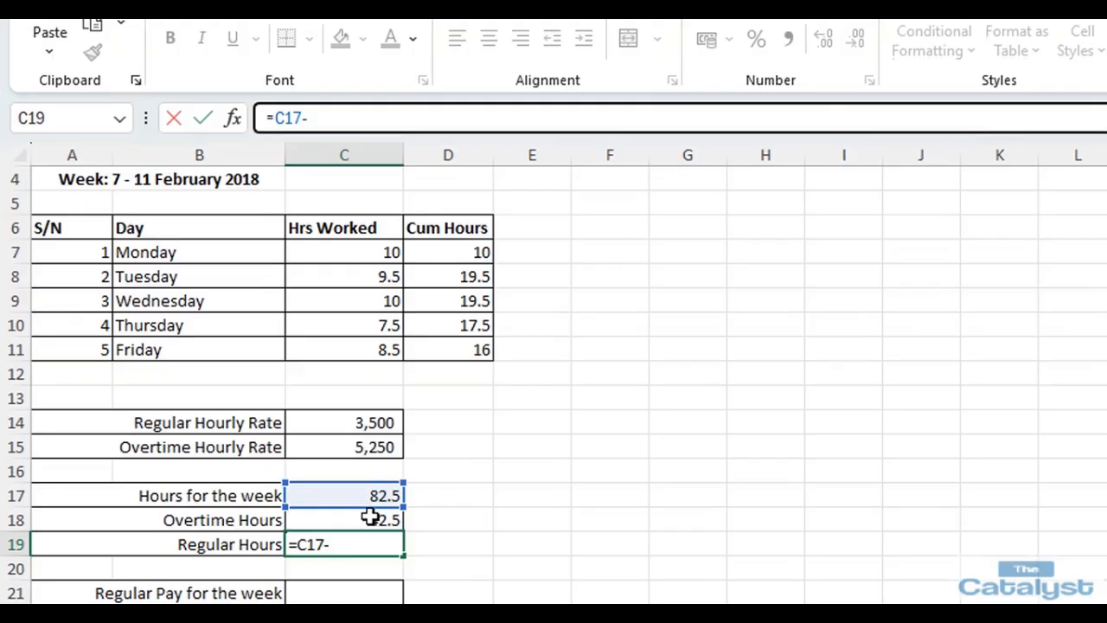
left_click(369, 536)
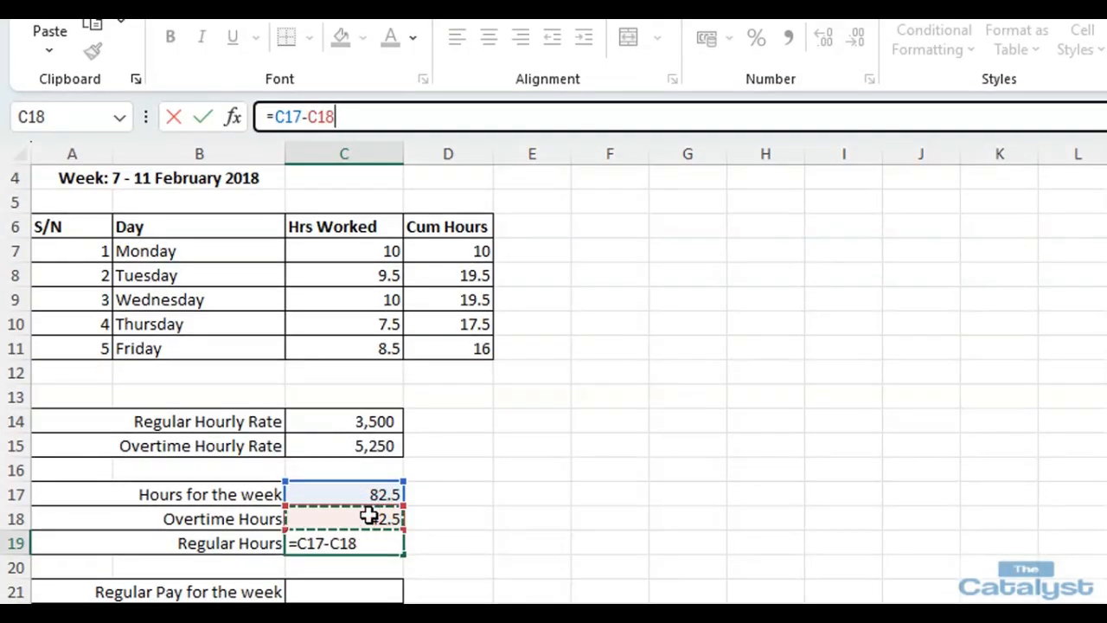
key("Return")
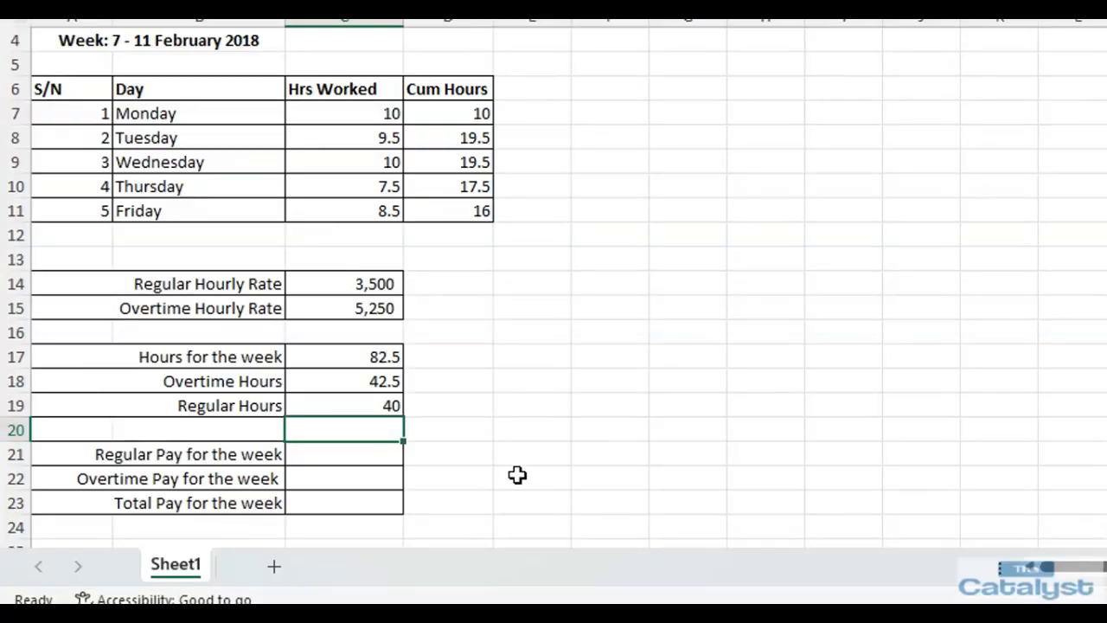
Read question (i) in the paper, and compare the cells it names, C12, C22 and C23, with the paper's table and the workbook.
left_click(651, 616)
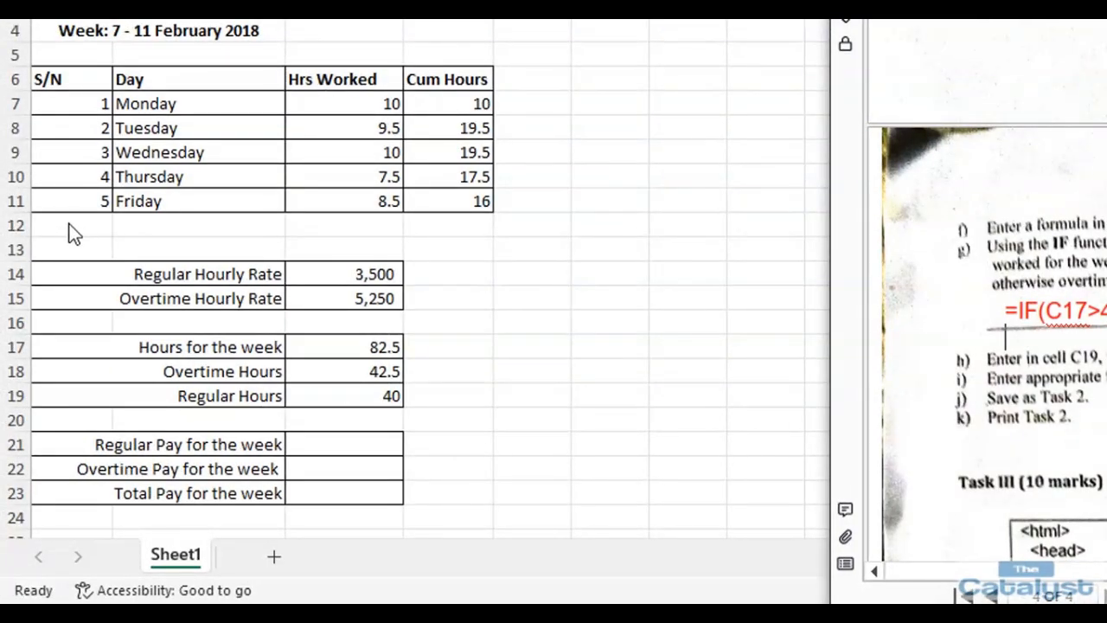
left_click(369, 221)
left_click(355, 218)
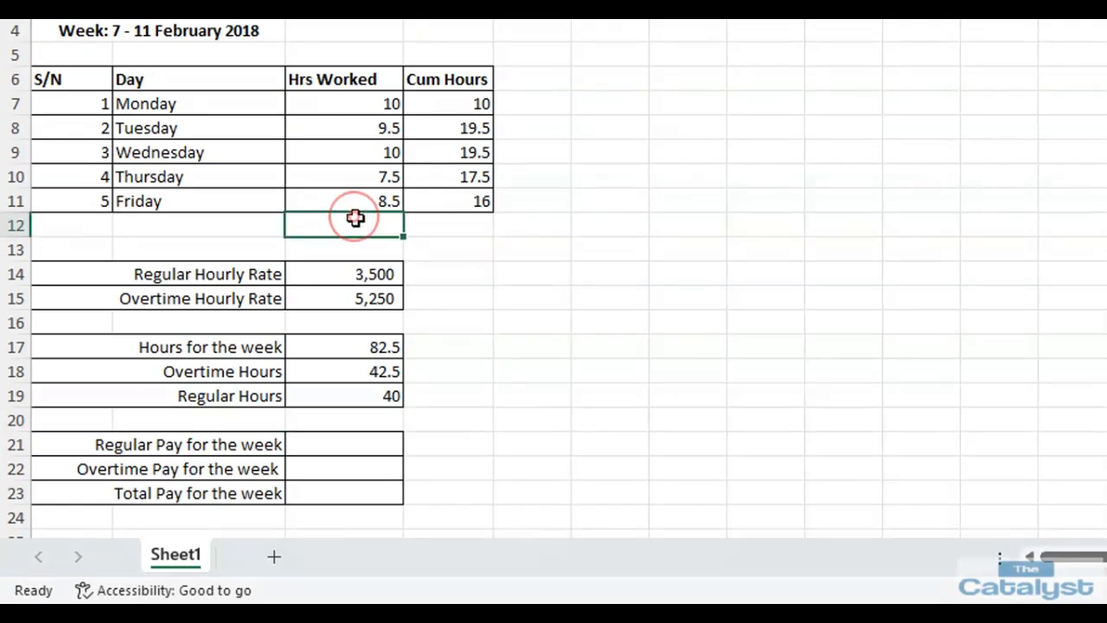
scroll(600, 251, "up", 1)
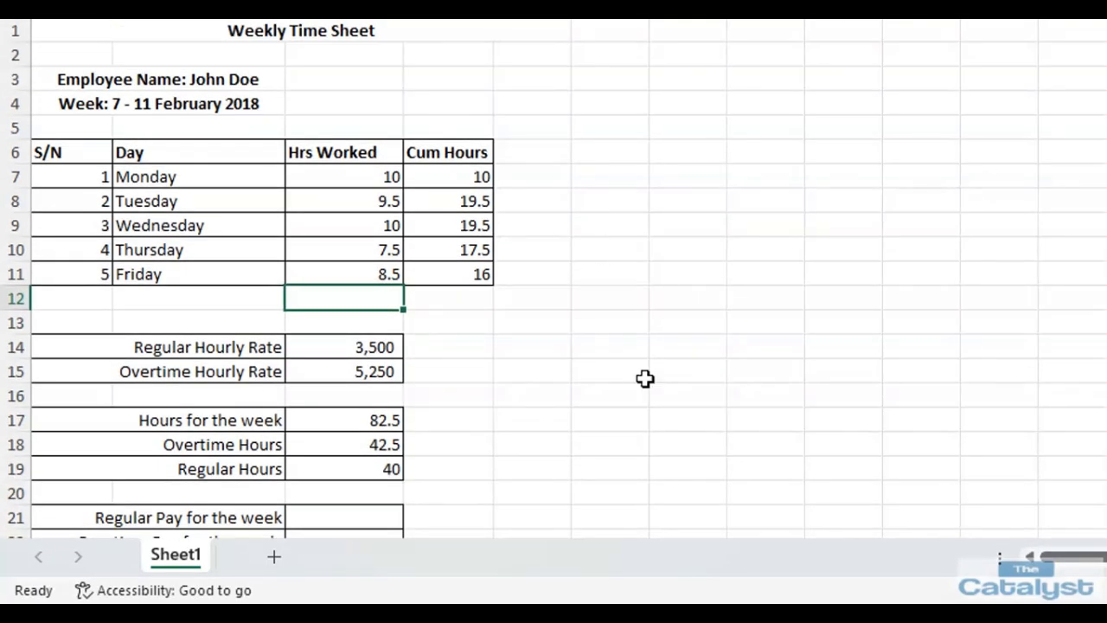
left_click(651, 617)
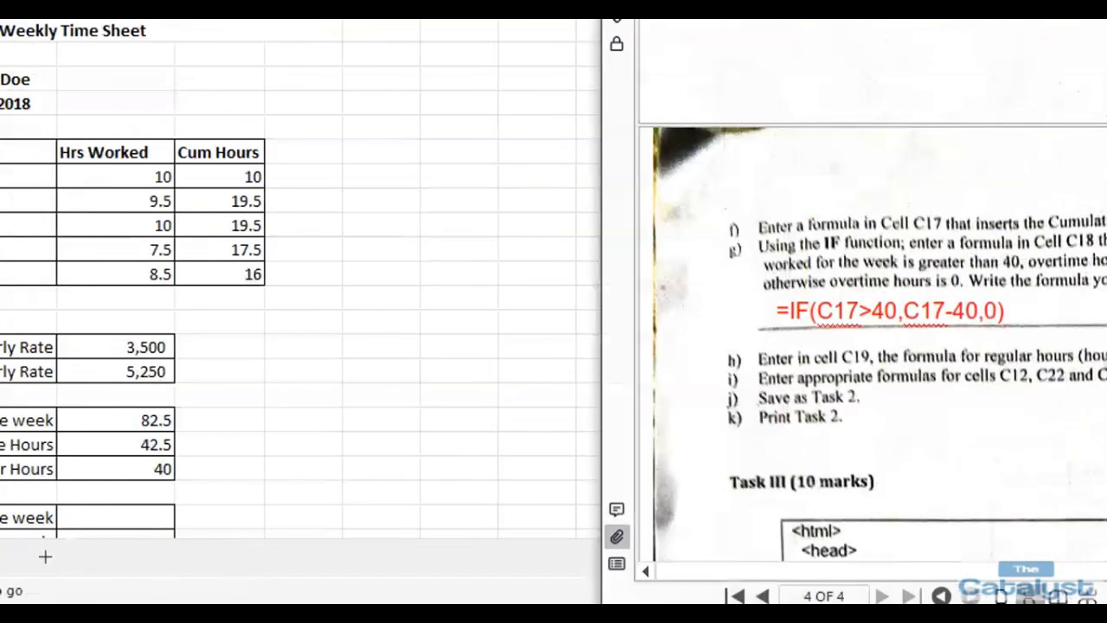
scroll(986, 346, "up", 10)
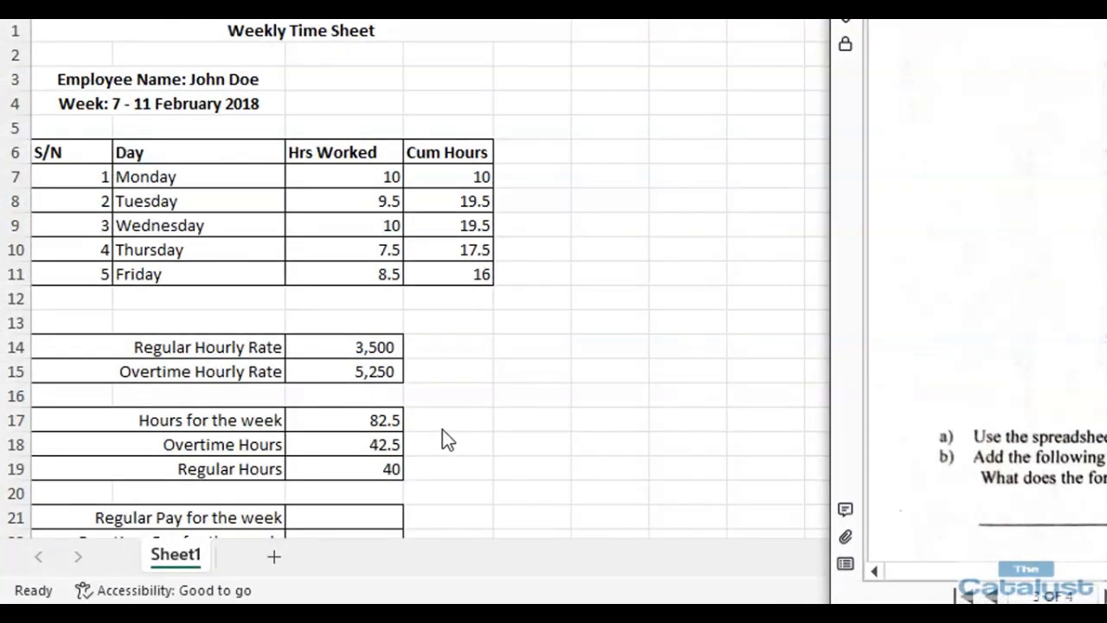
left_click(651, 616)
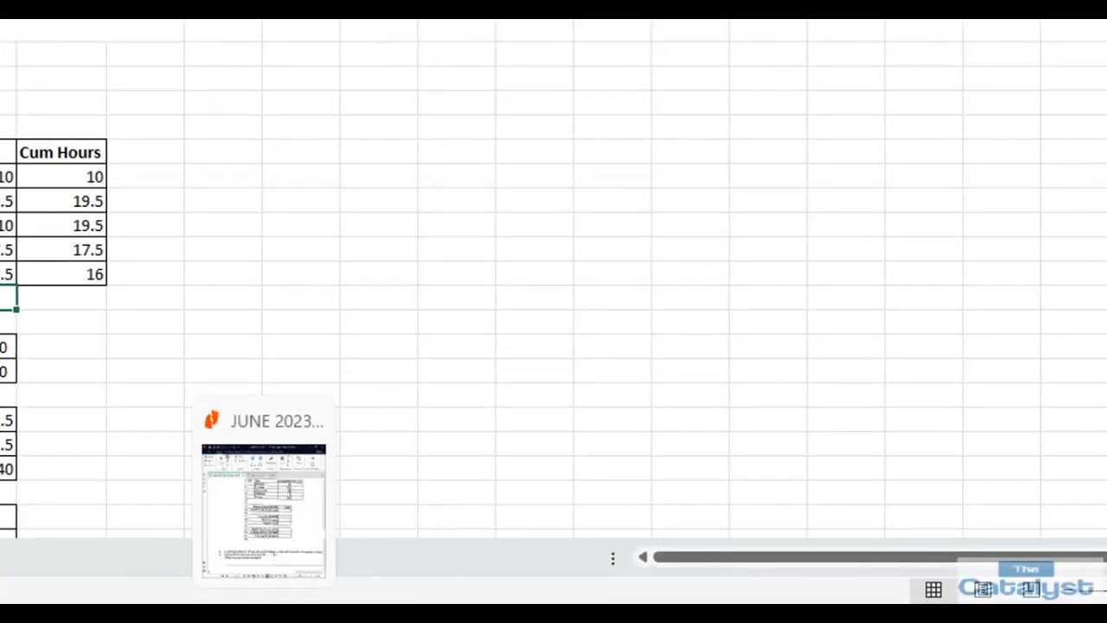
left_click(264, 616)
scroll(691, 294, "down", 5)
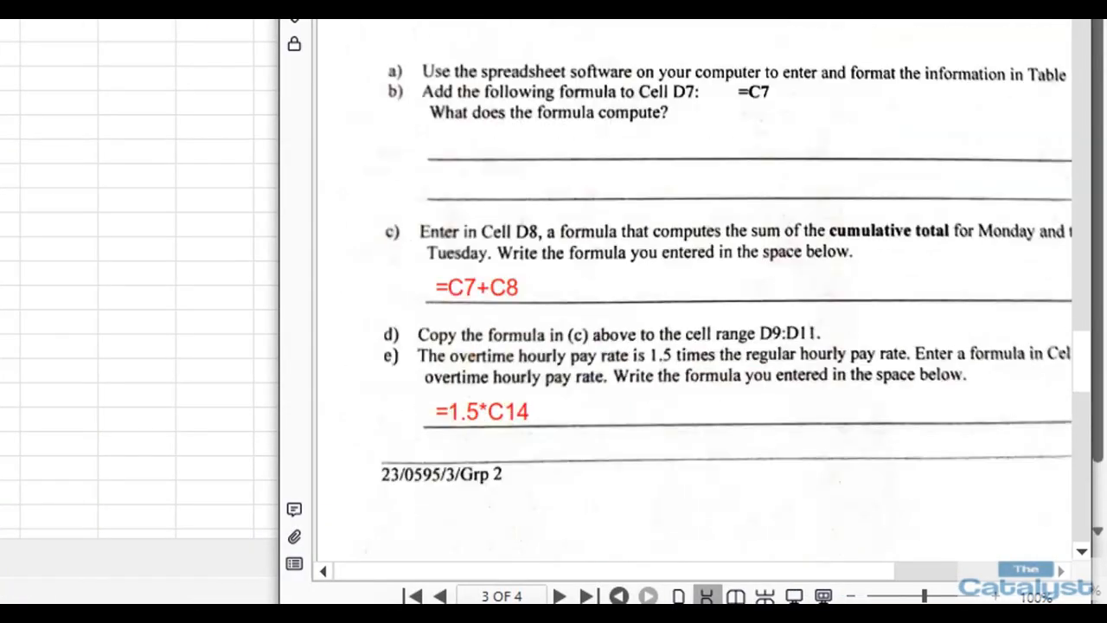
scroll(692, 294, "down", 10)
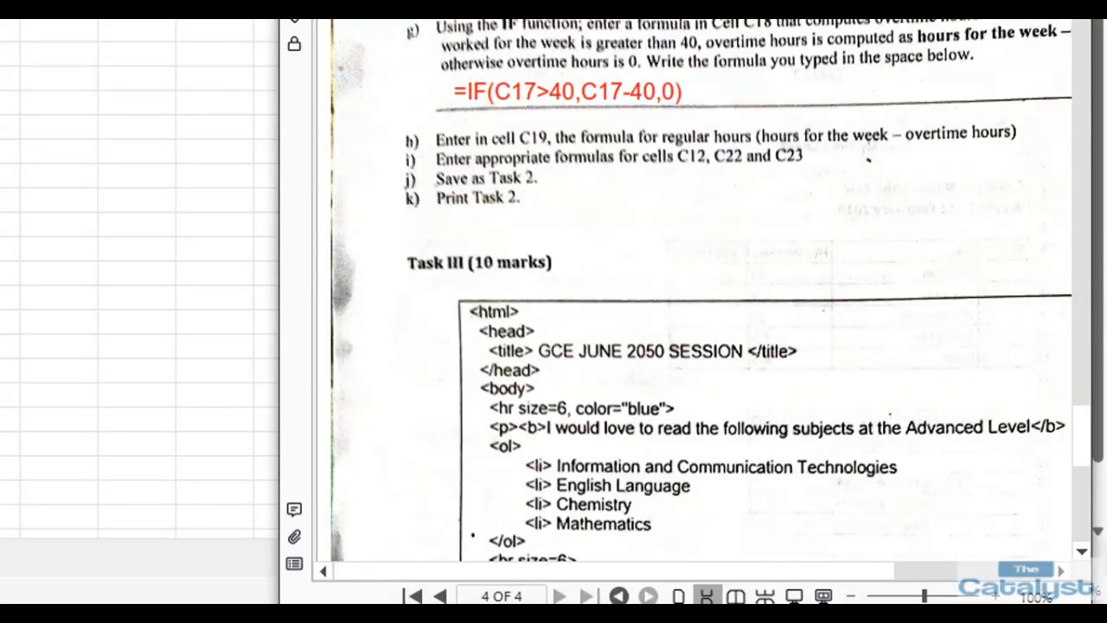
scroll(172, 173, "down", 3)
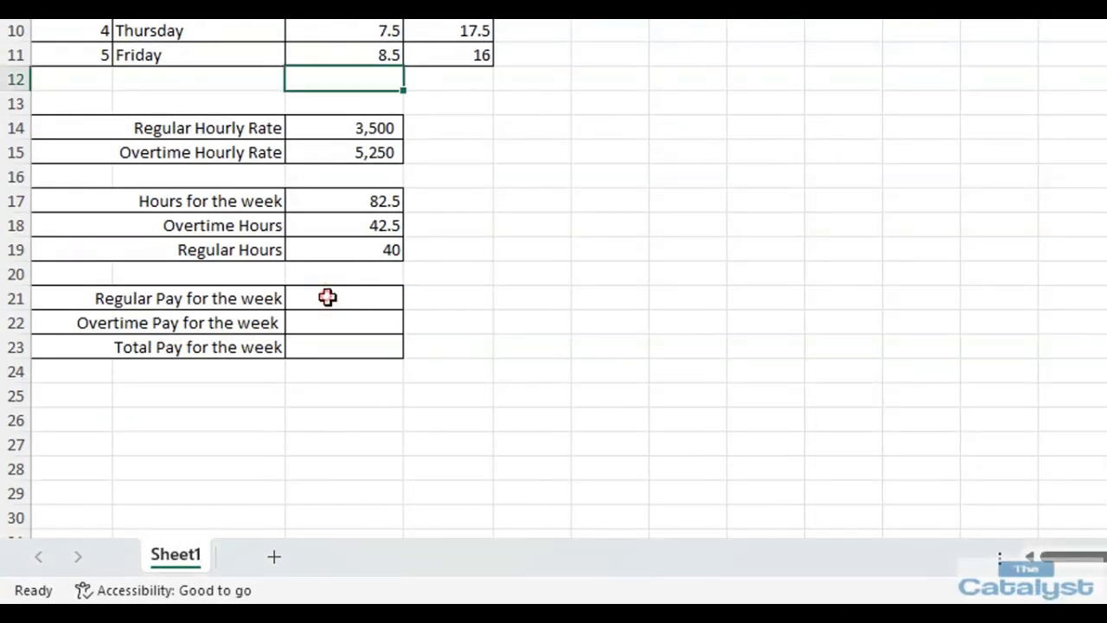
Enter the formula for the week's regular pay in C21, multiplying regular hours C19 by regular hourly rate C14.
left_click(326, 296)
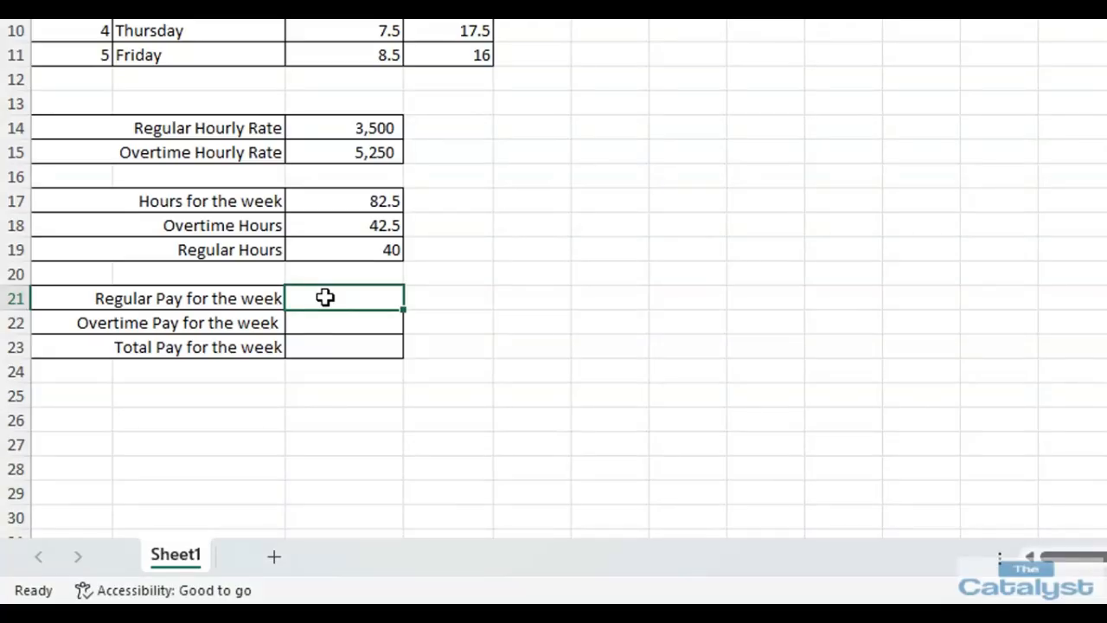
type("=")
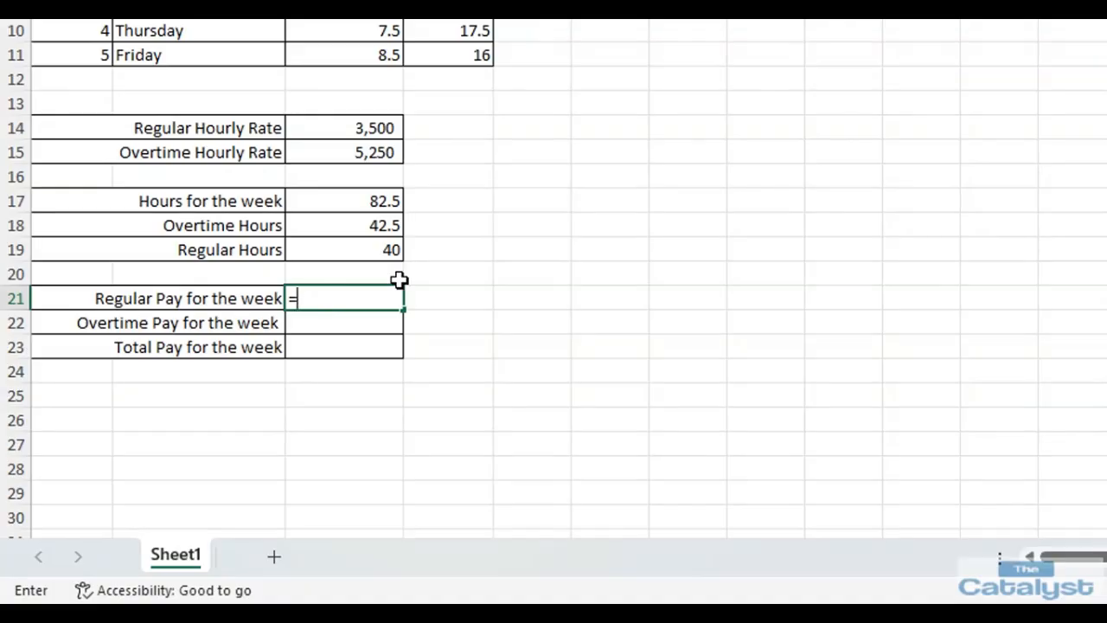
left_click(394, 250)
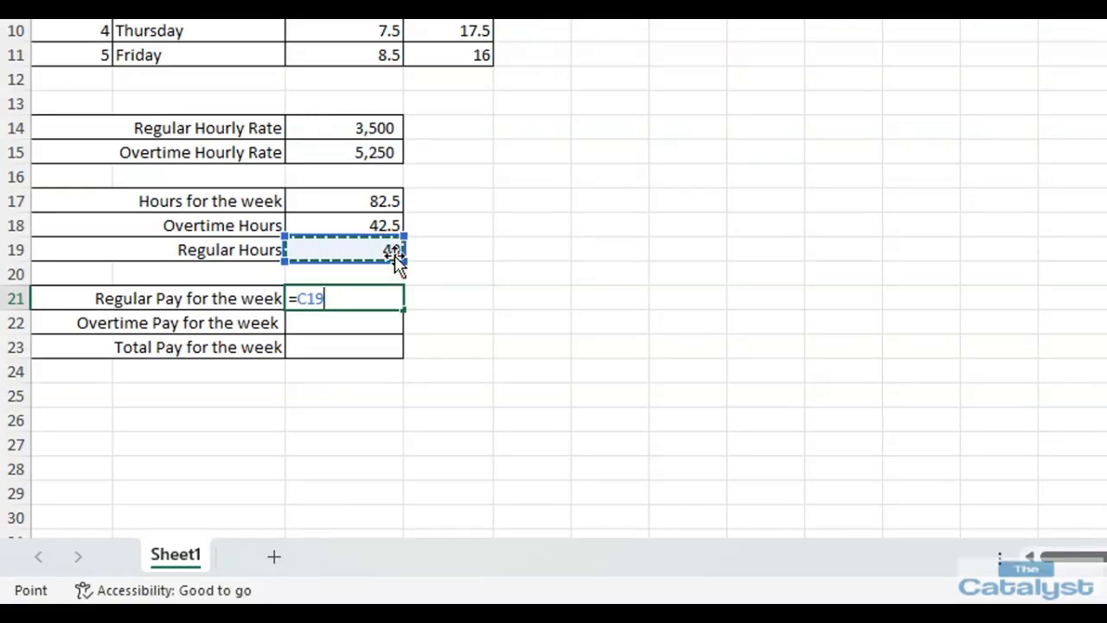
type("*")
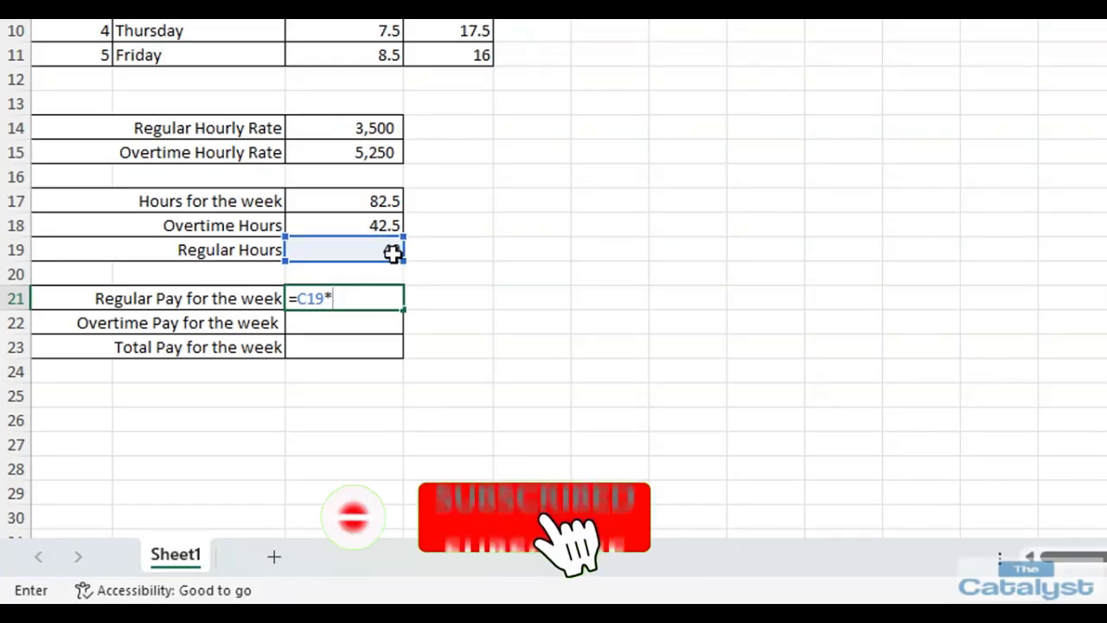
left_click(347, 134)
key("Return")
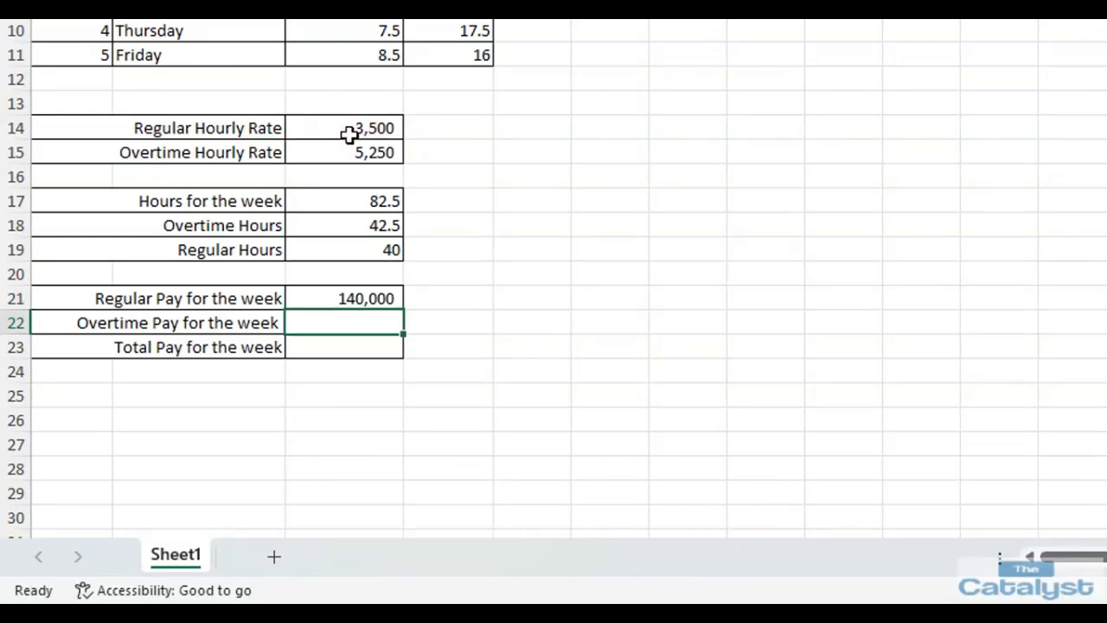
Enter the overtime pay formula =C18*C15 in cell C22.
type("=")
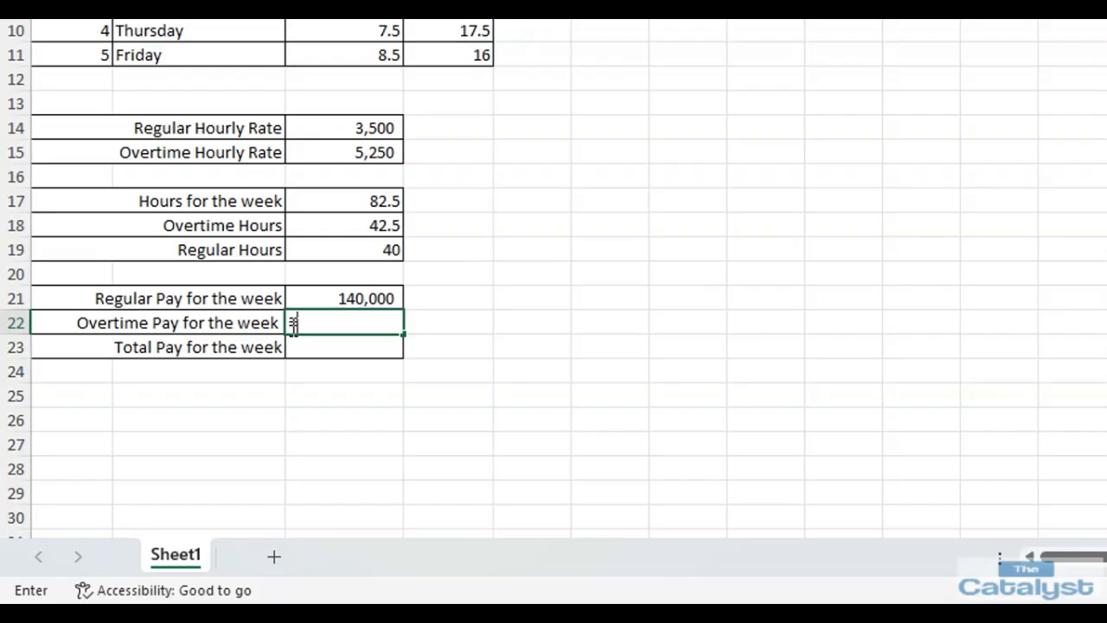
left_click(358, 229)
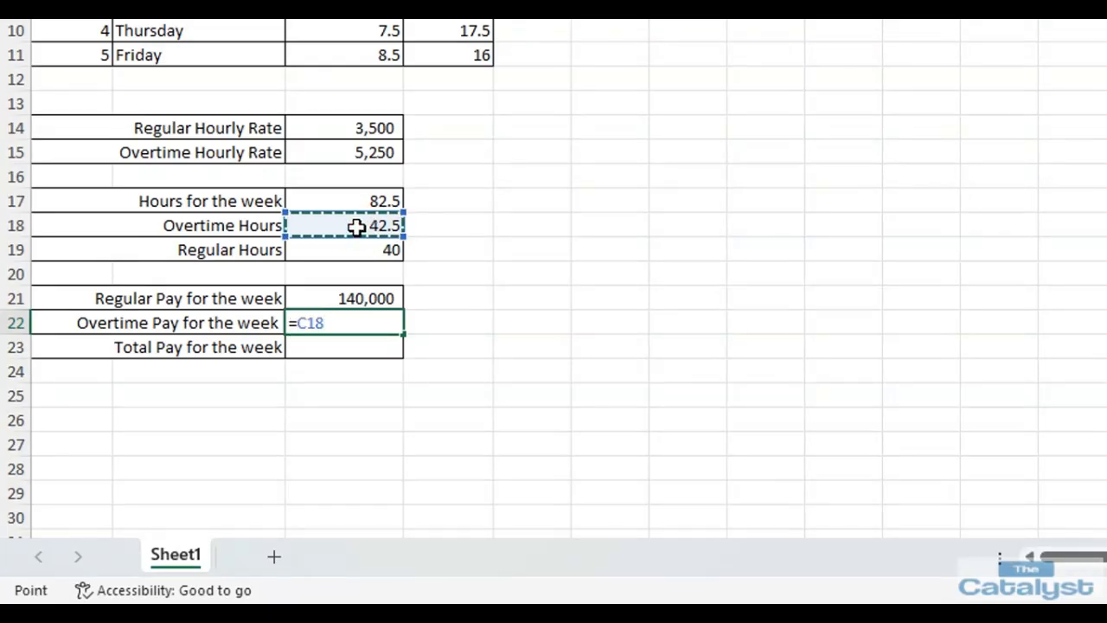
type("*")
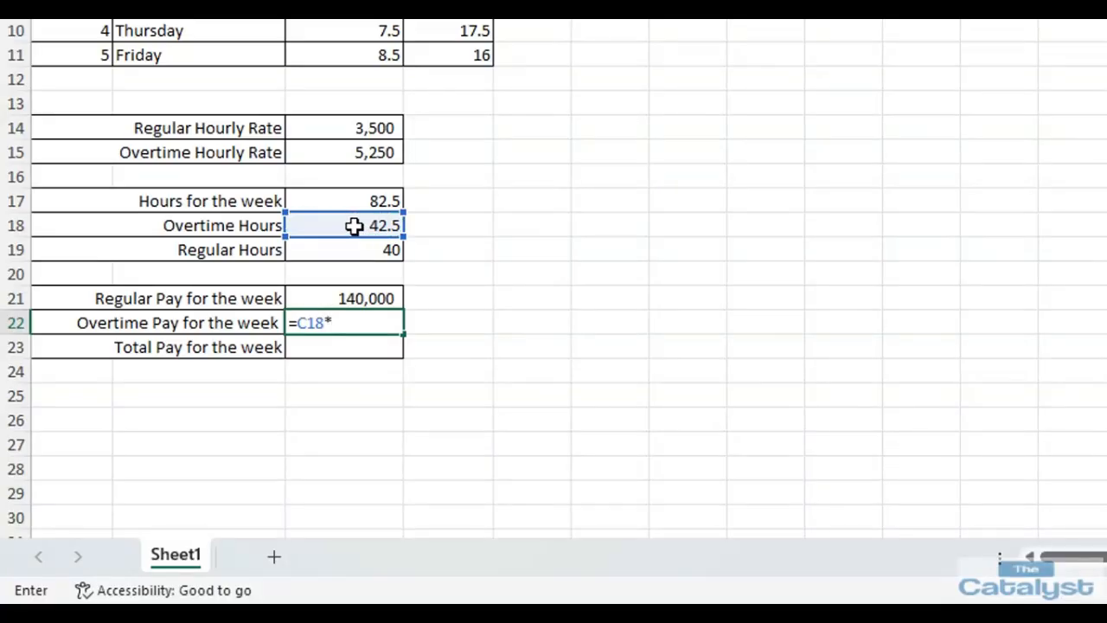
left_click(369, 154)
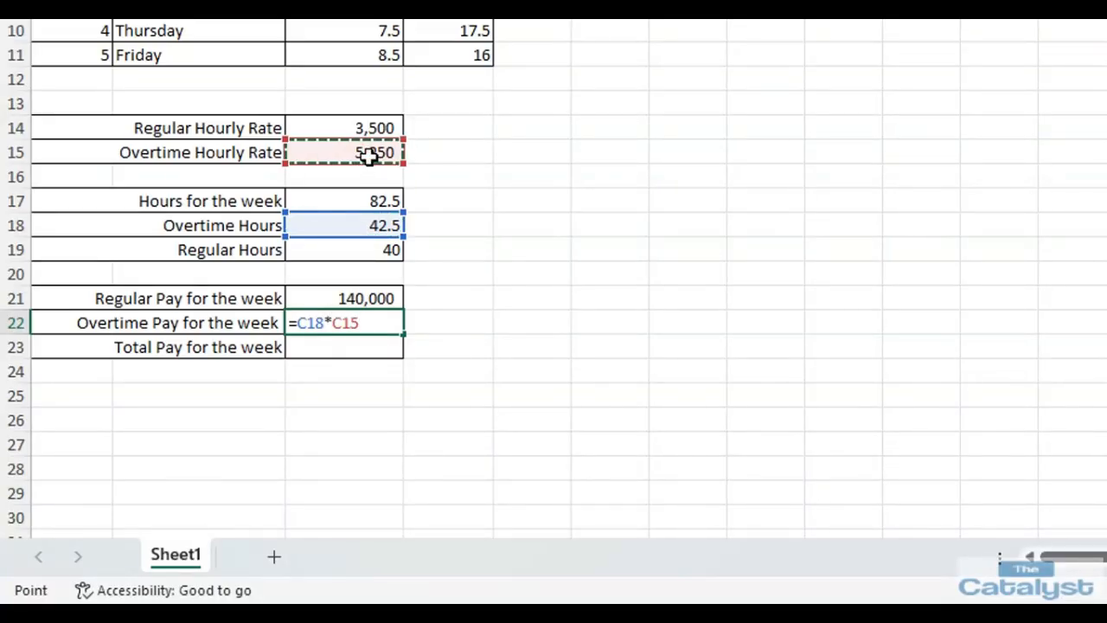
key("Return")
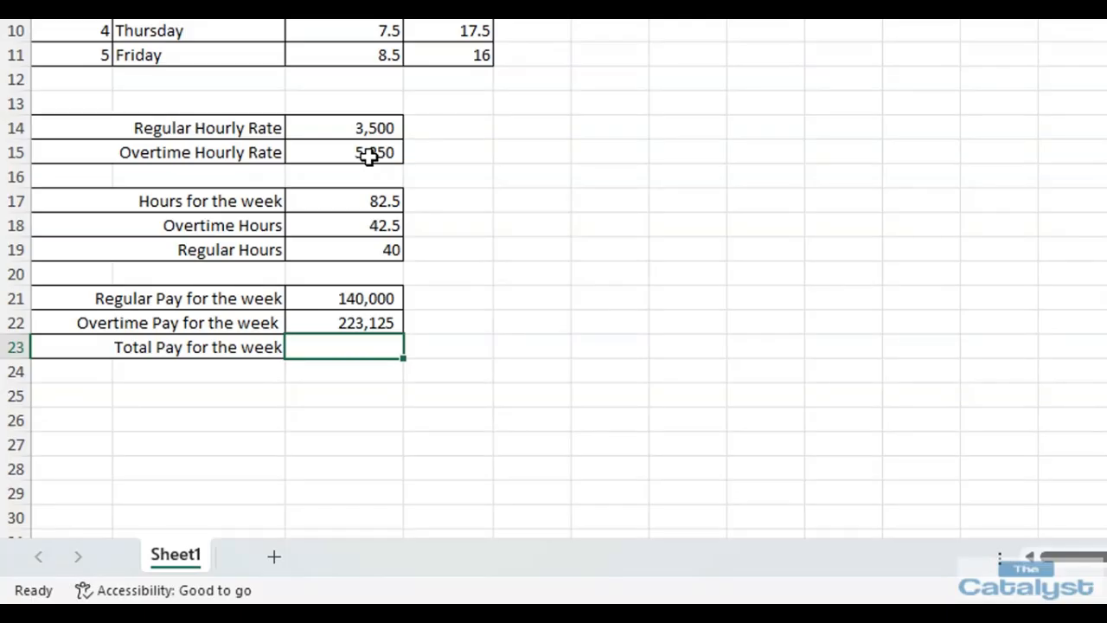
Enter the formula =C21+C22 in cell C23 for the week's total pay.
type("=")
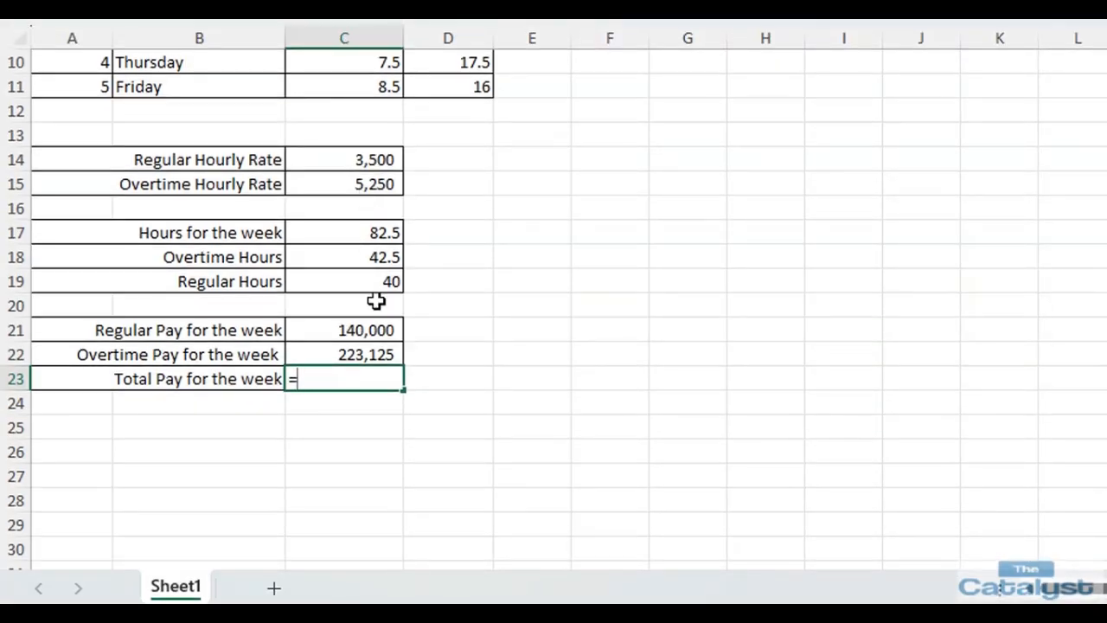
left_click(368, 331)
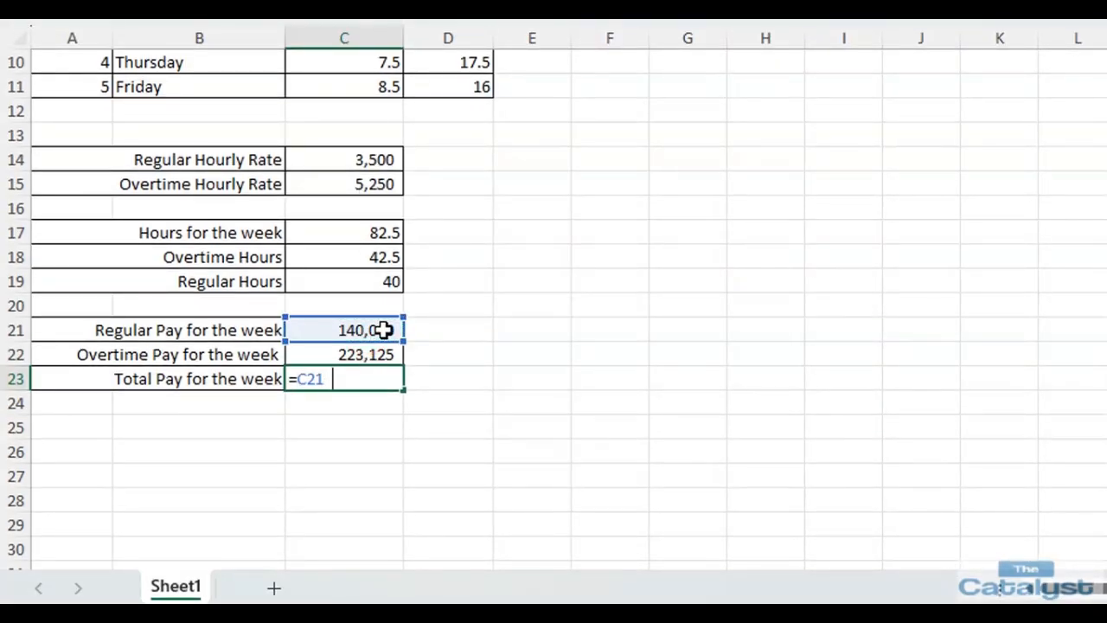
left_click(372, 355)
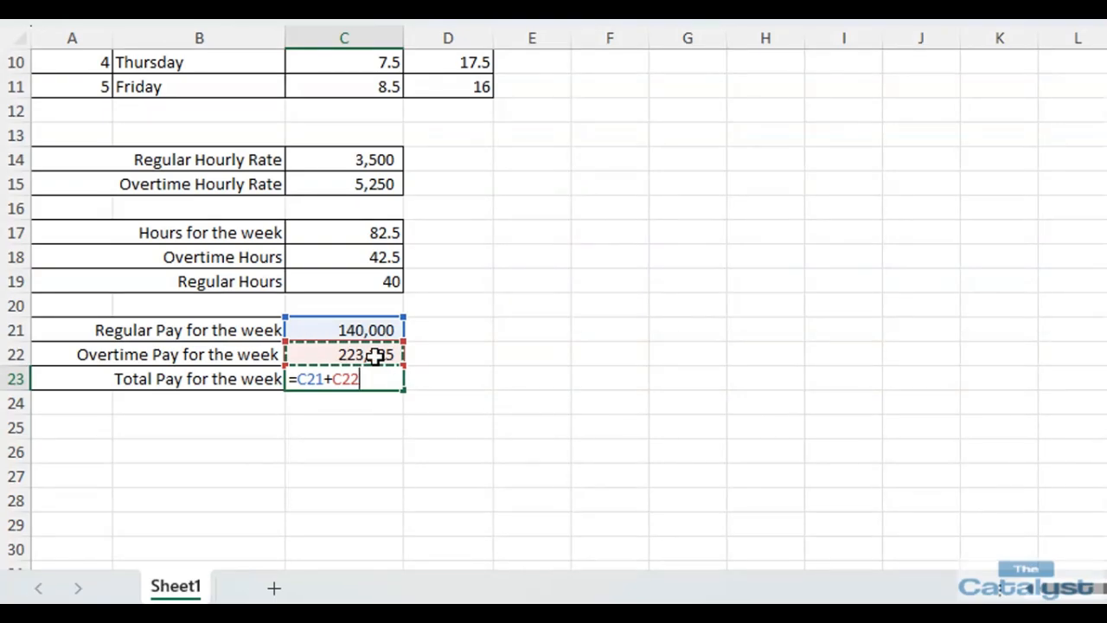
key("Return")
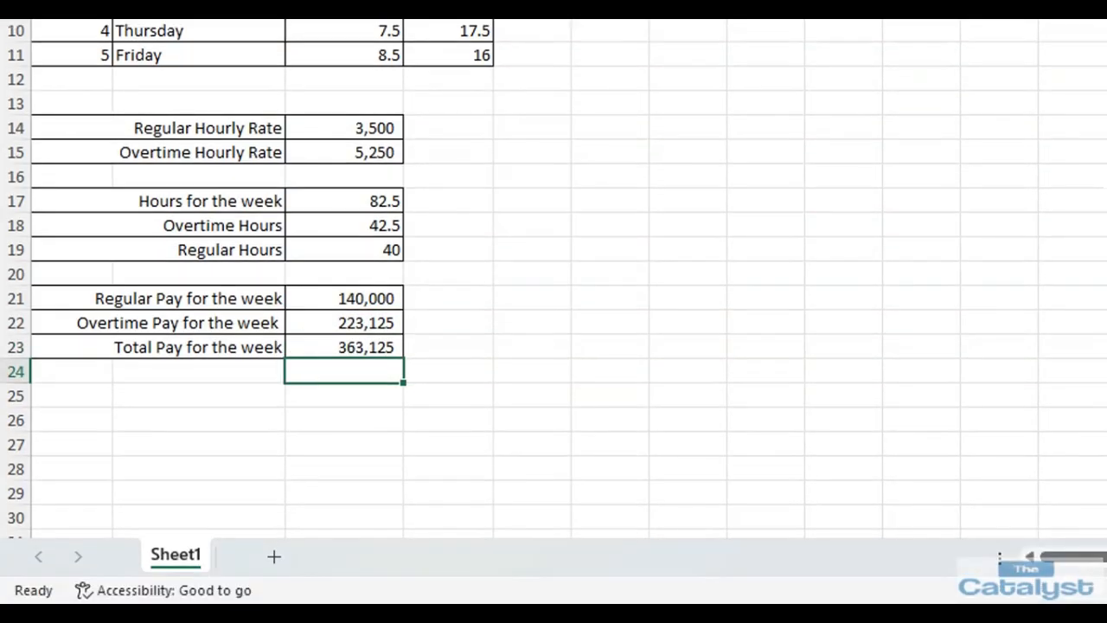
Check Task II's remaining instructions in the exam paper, and close the finished workbook.
left_click(654, 619)
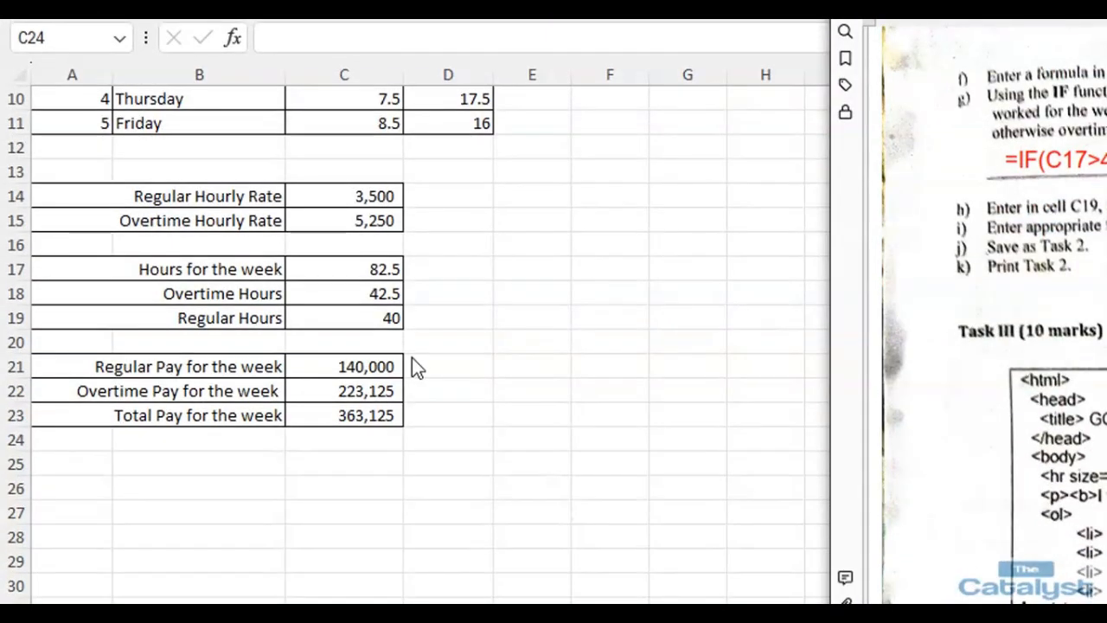
left_click(412, 580)
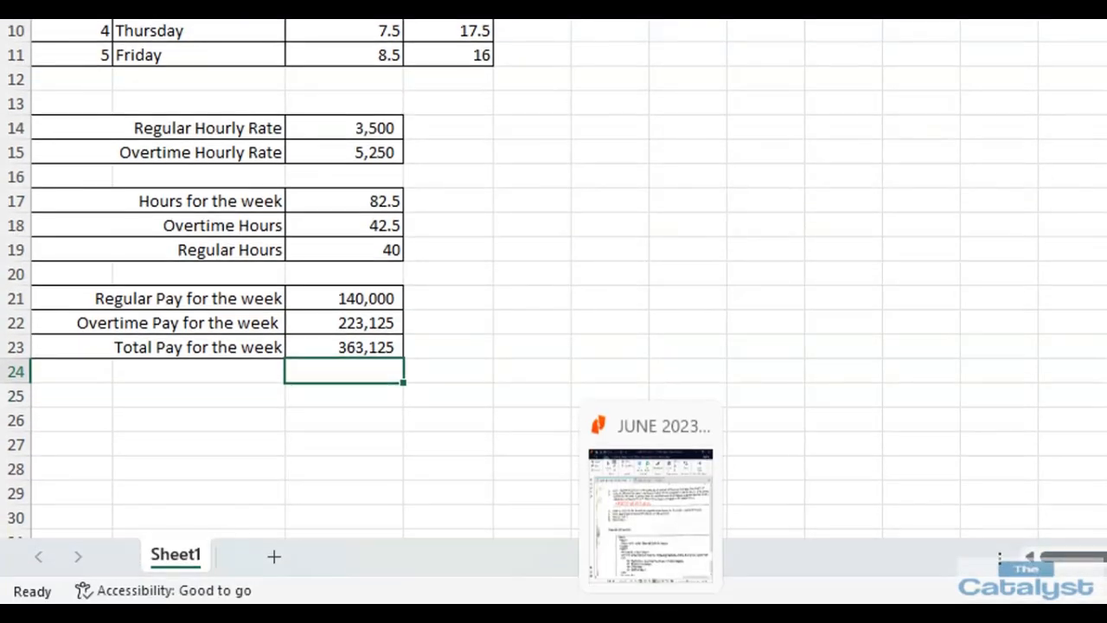
left_click(655, 616)
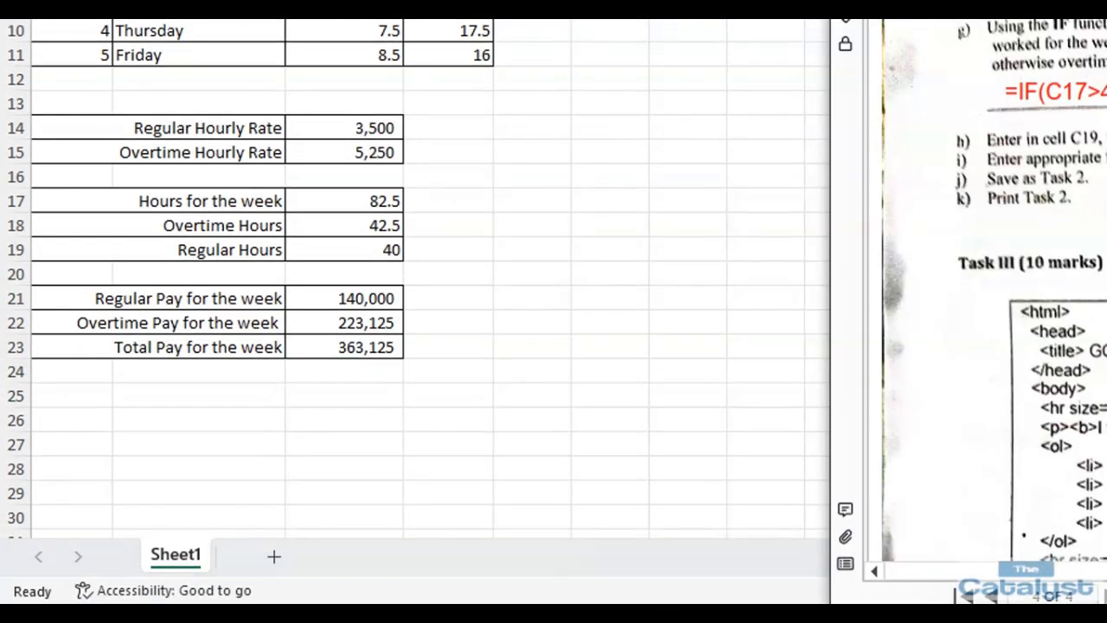
left_click(703, 616)
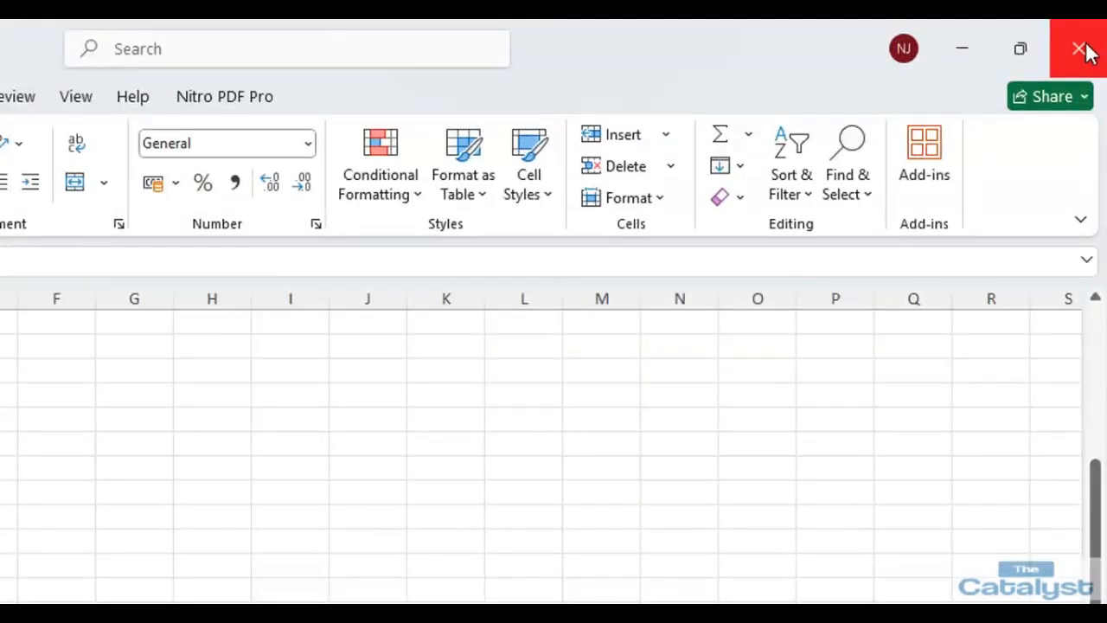
left_click(1083, 47)
left_click(1081, 47)
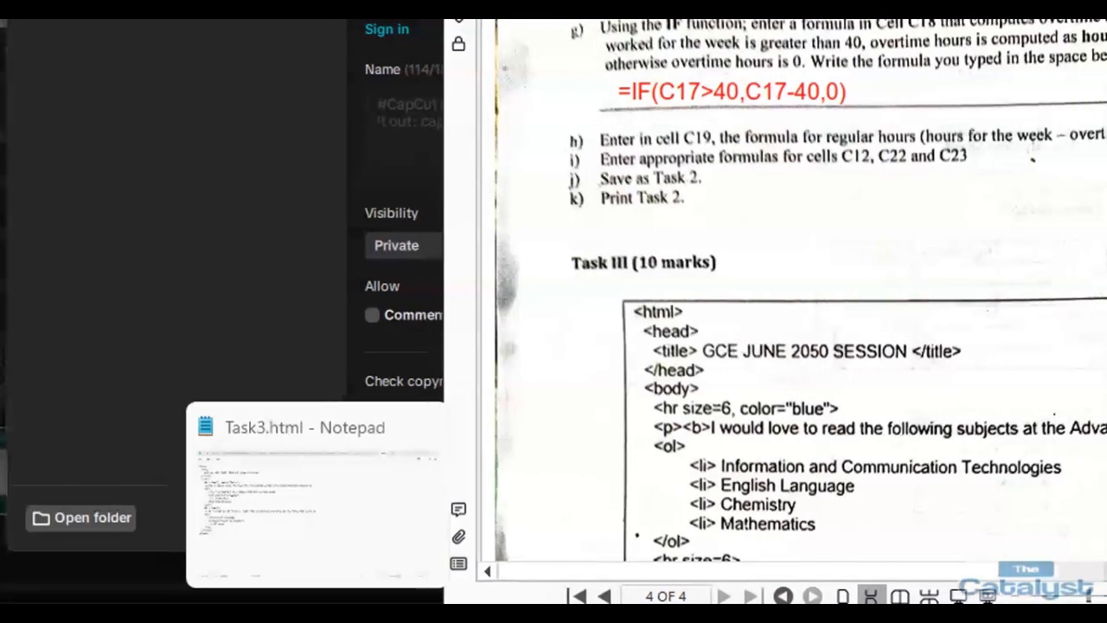
Switch to the exam paper in Nitro PDF Pro, enlarge its window and read Task III's HTML code and questions.
mouse_move(216, 615)
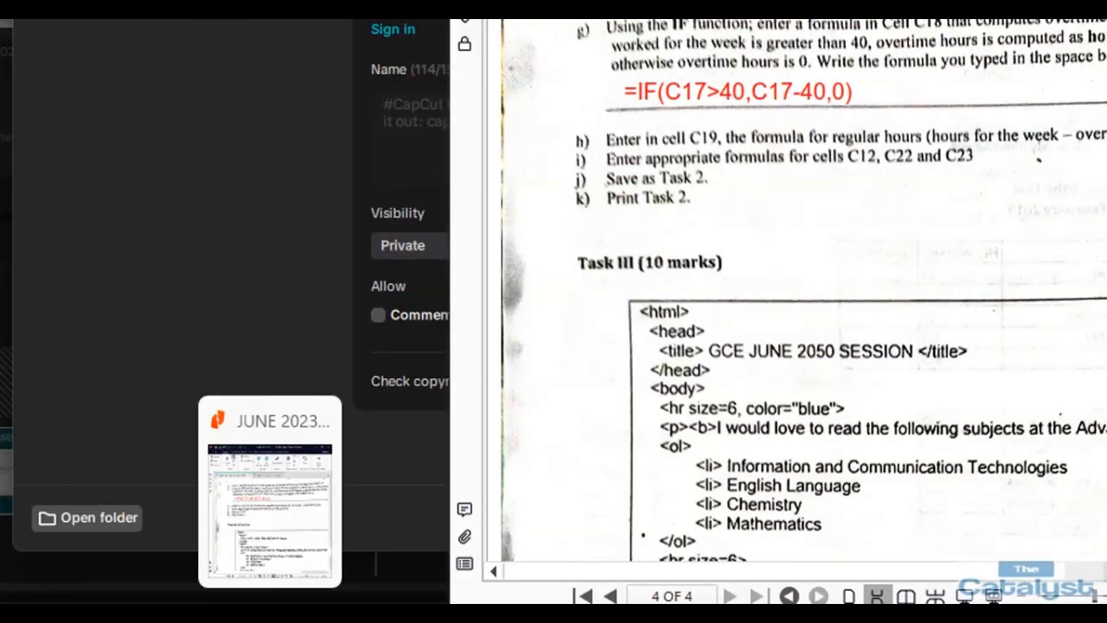
left_click(270, 616)
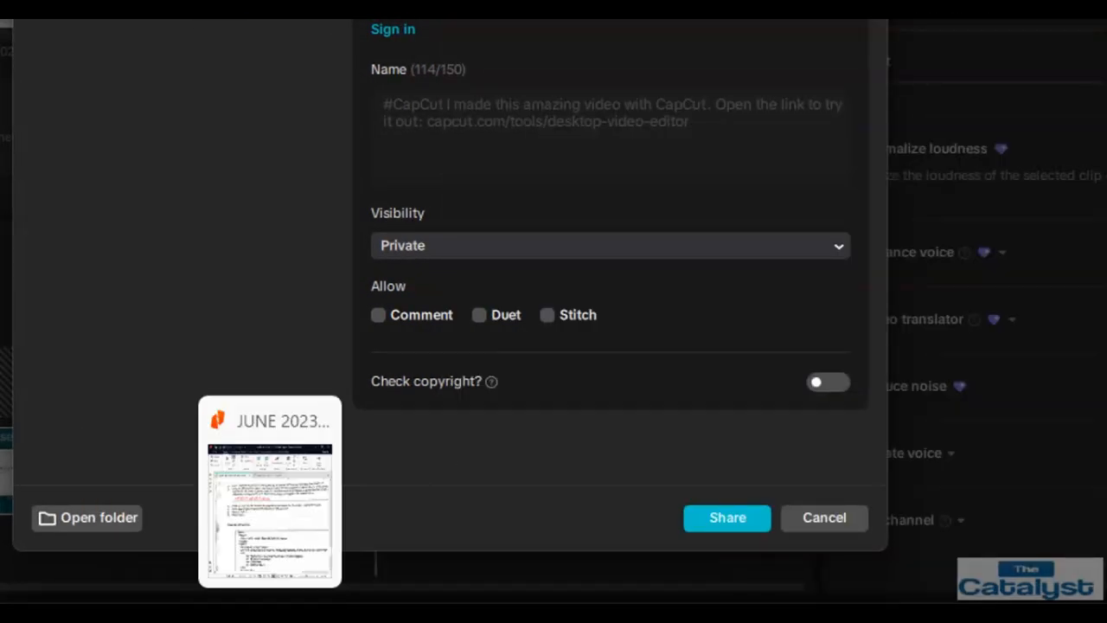
left_click(270, 616)
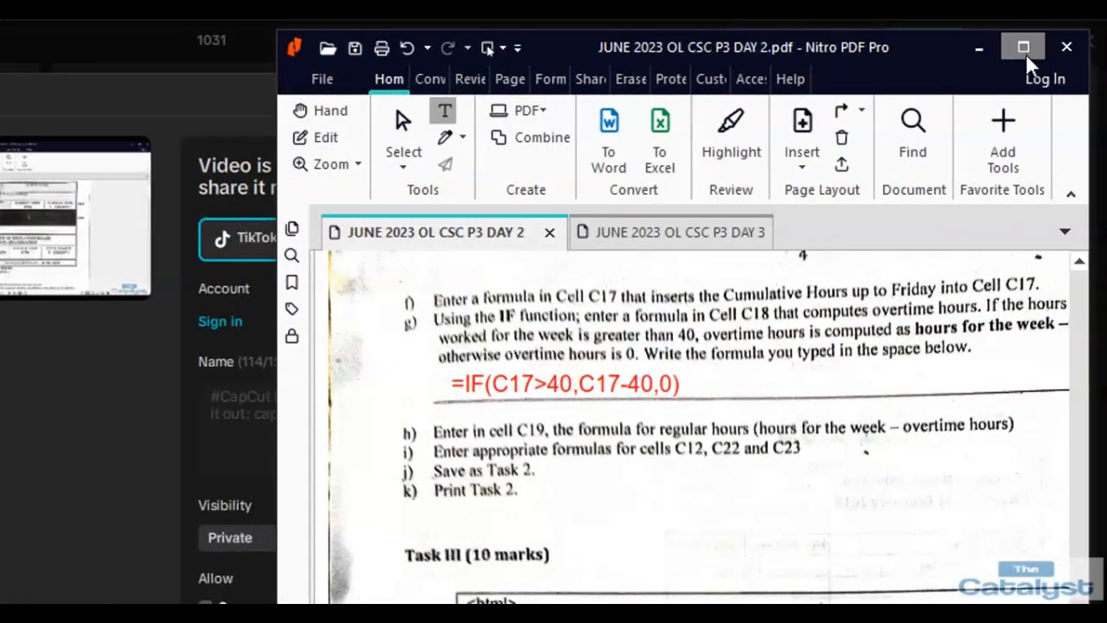
left_click(1024, 51)
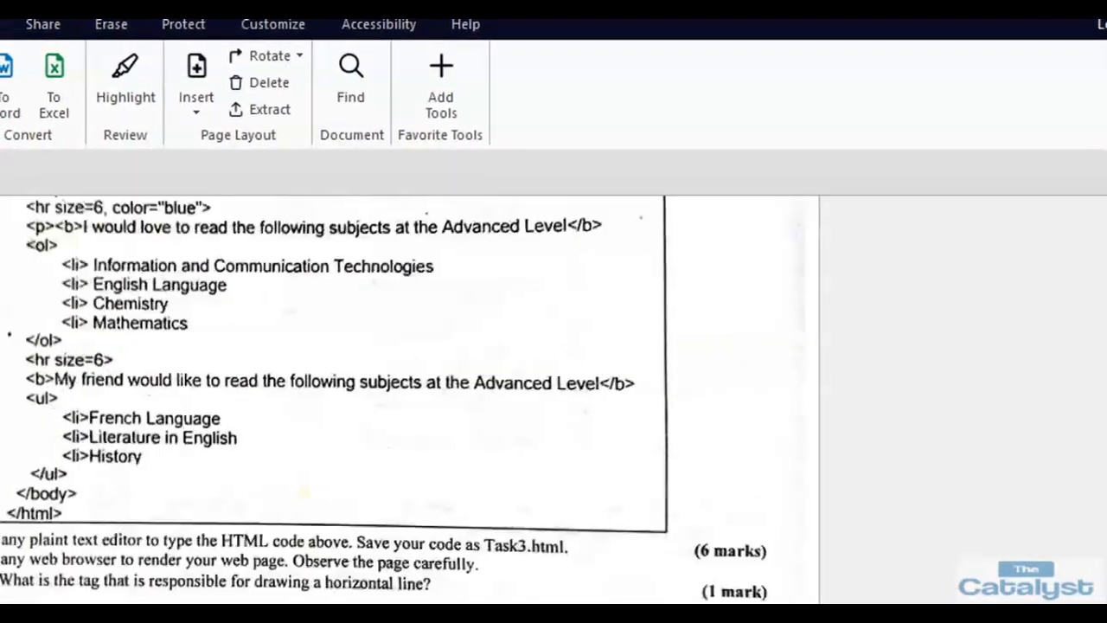
scroll(380, 424, "up", 3)
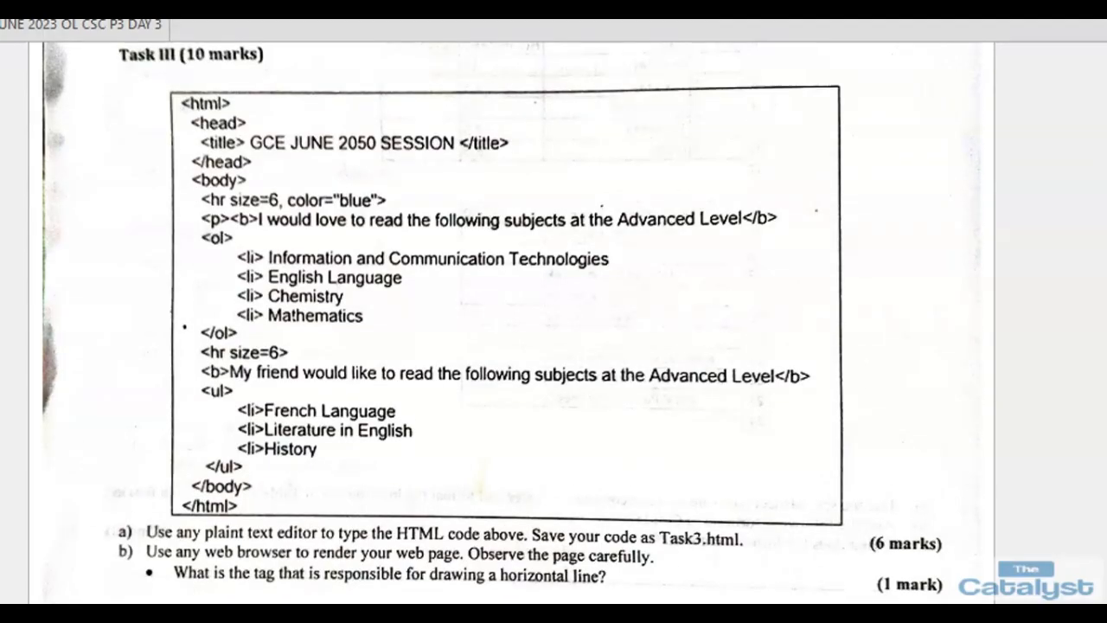
scroll(519, 311, "down", 2)
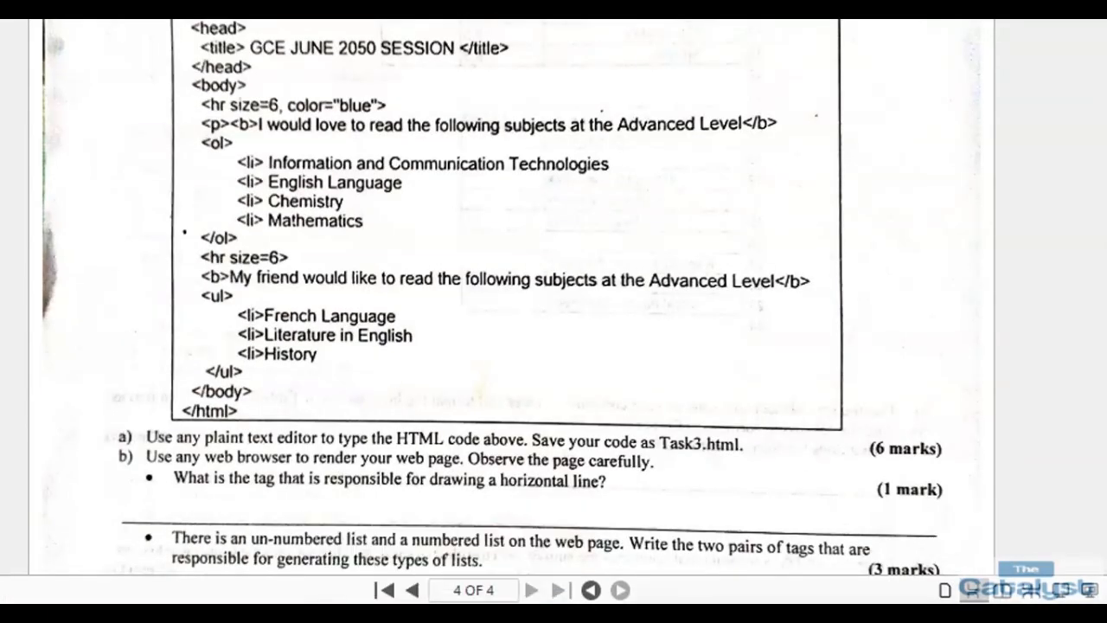
Bring up Task3.html in Notepad with the exam paper beside it, and compare the typed code with Task III's listing.
left_click(378, 616)
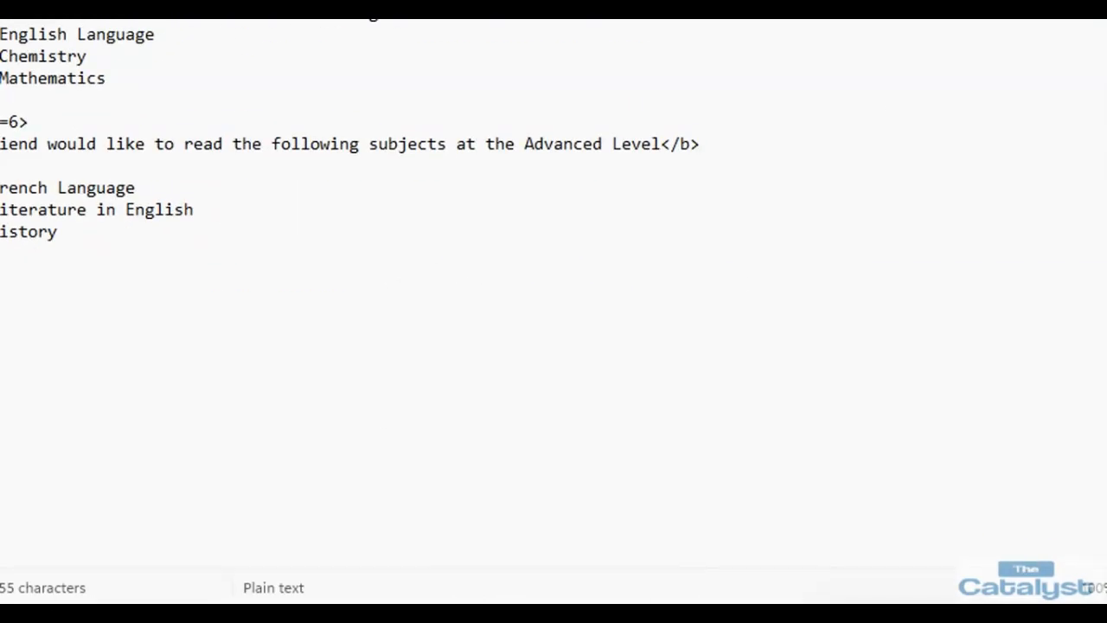
left_click(516, 619)
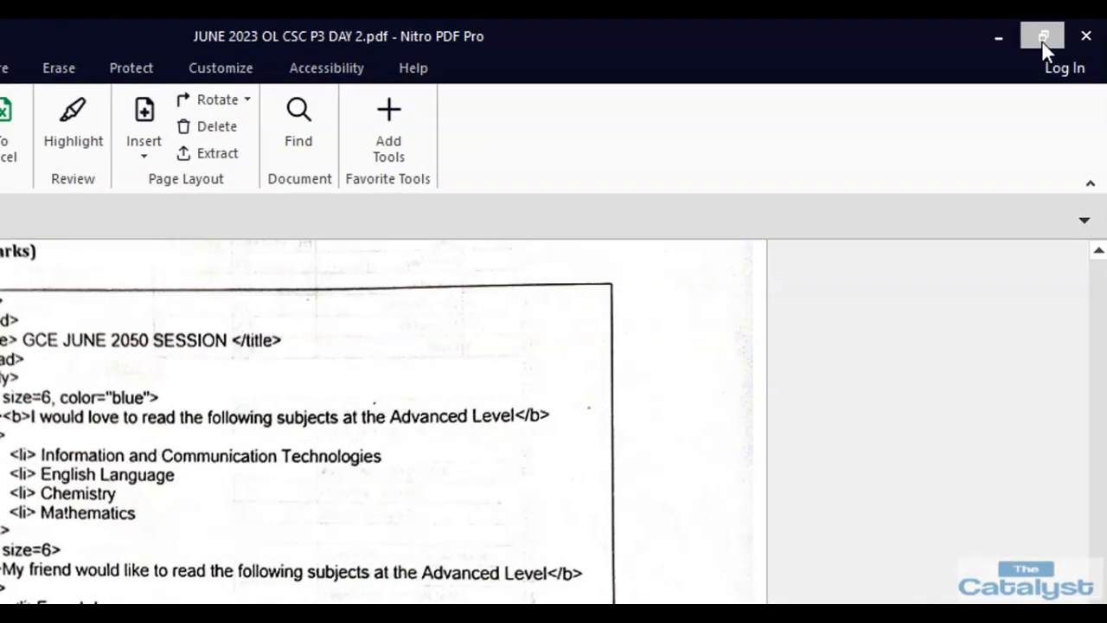
left_click(1040, 34)
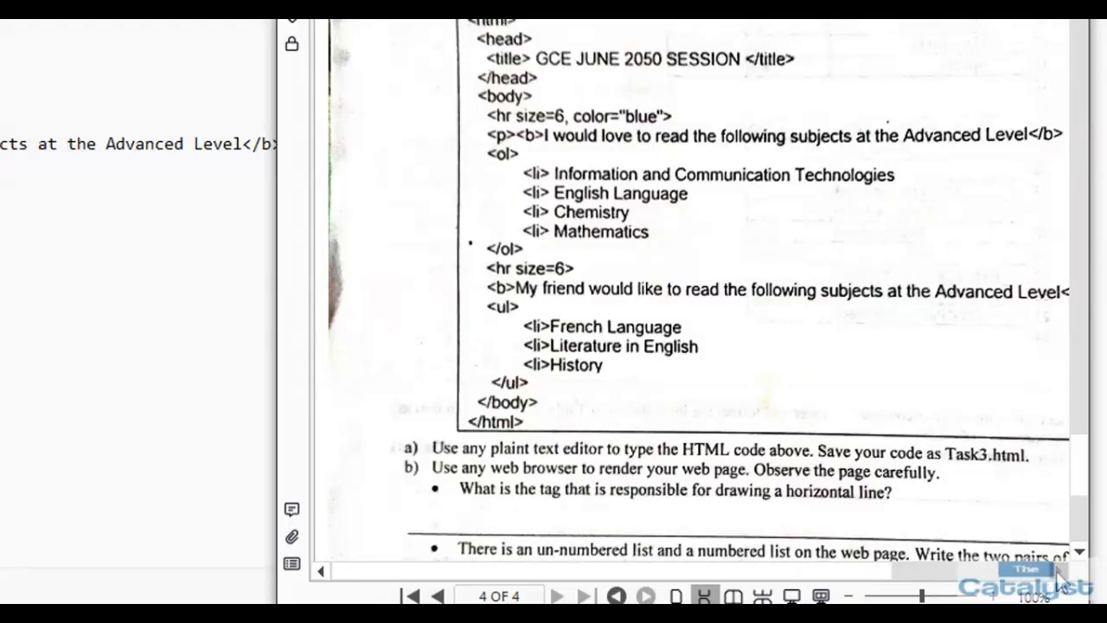
left_click(1058, 571)
left_click(1058, 571)
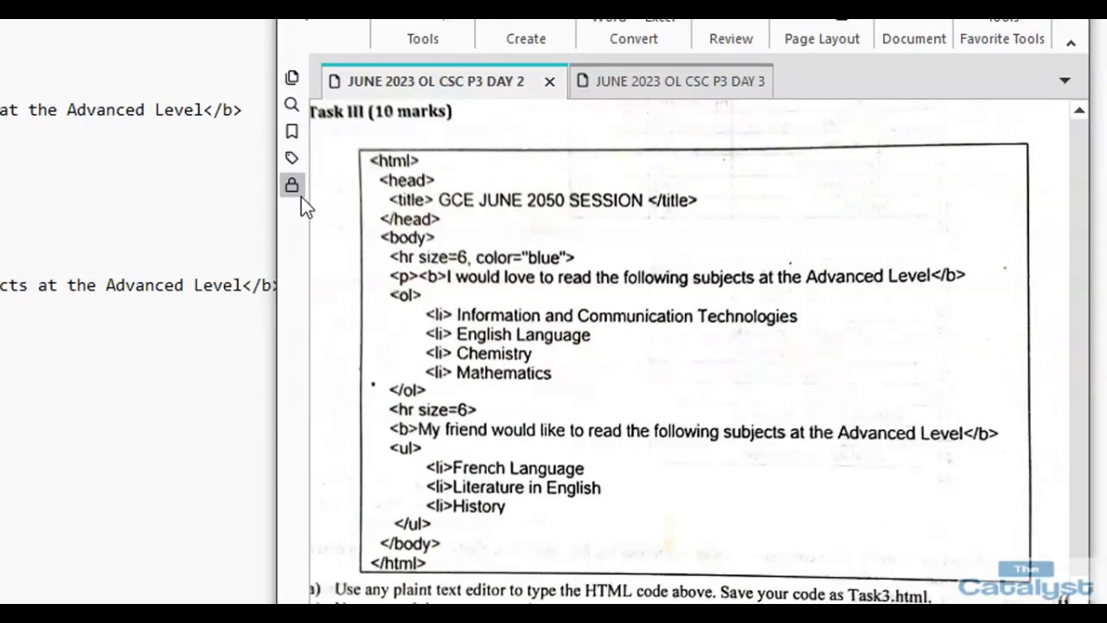
left_click_drag(273, 162, 308, 163)
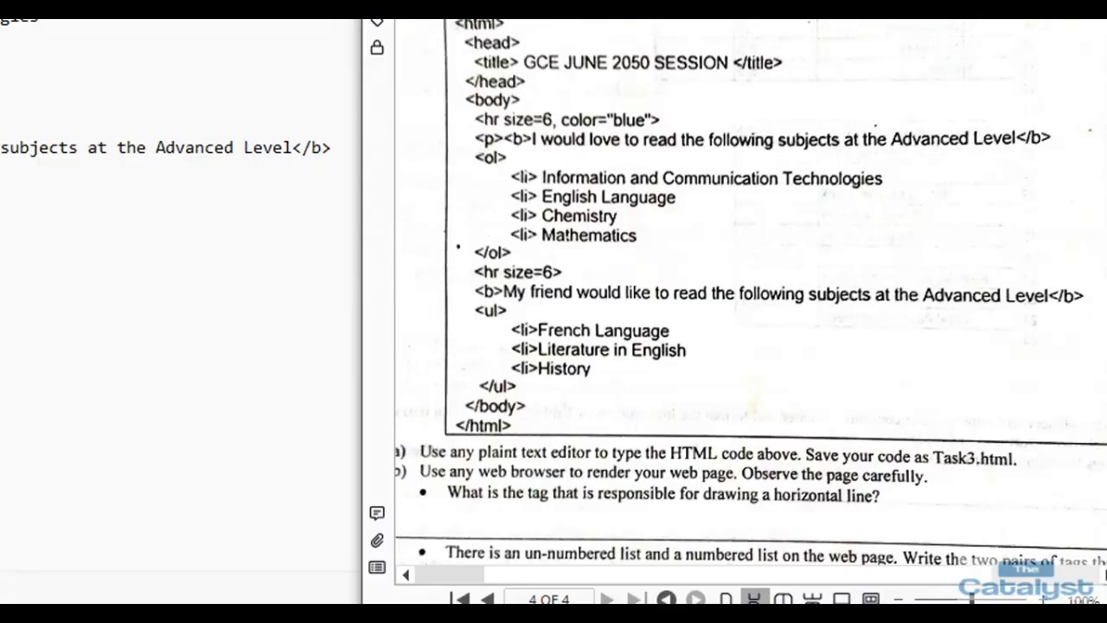
scroll(750, 260, "down", 2)
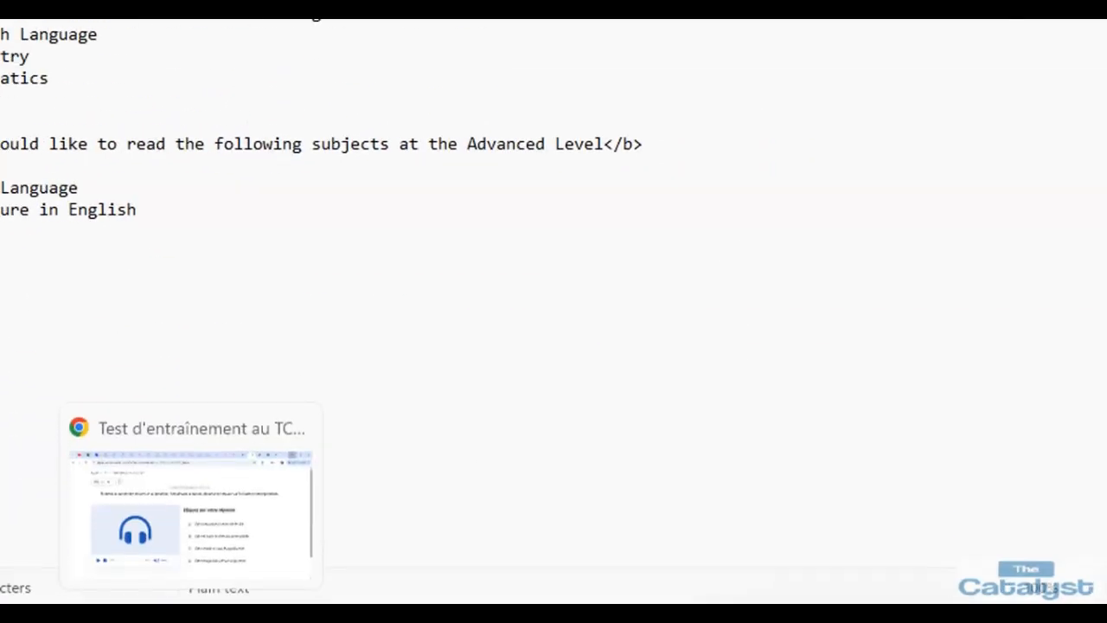
Render the Task3 page in the web browser from the JUNE 2023 G2 folder.
mouse_move(166, 612)
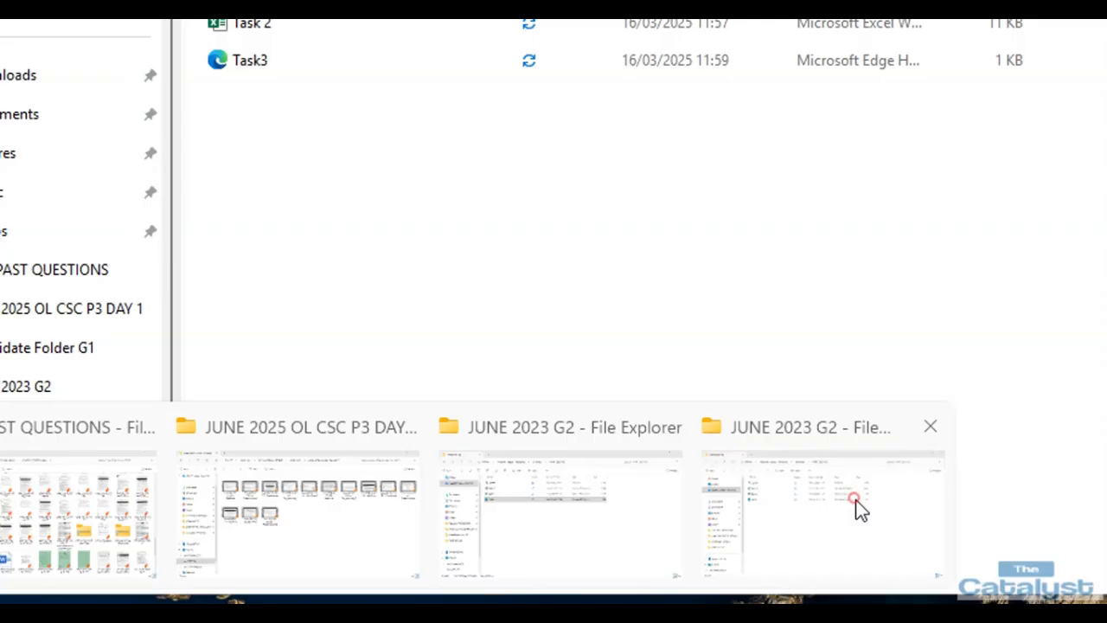
left_click(850, 510)
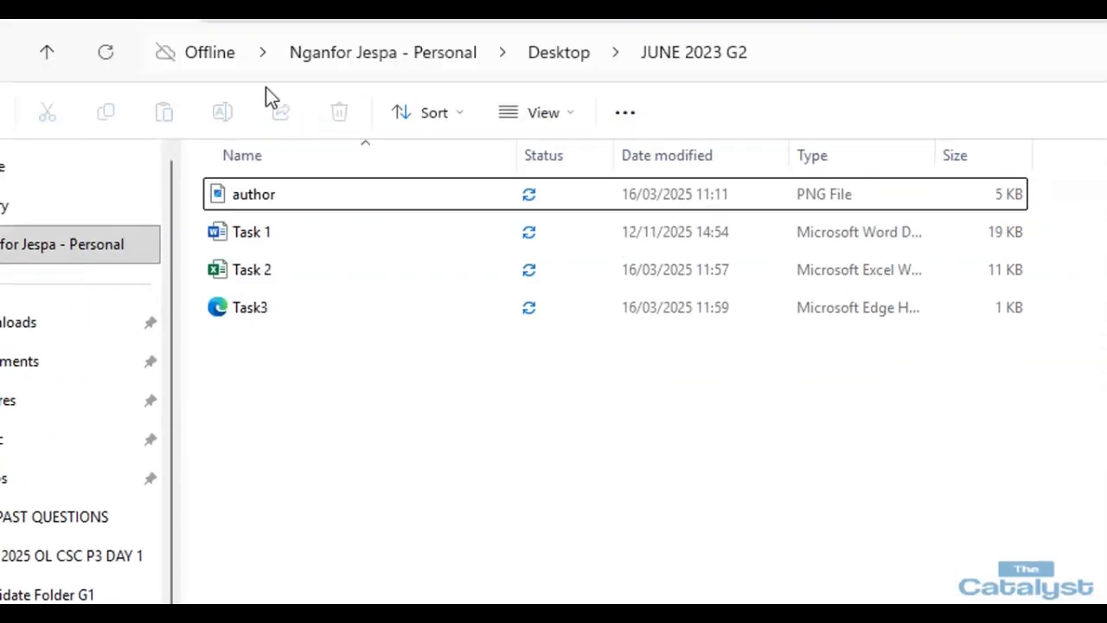
double_click(259, 337)
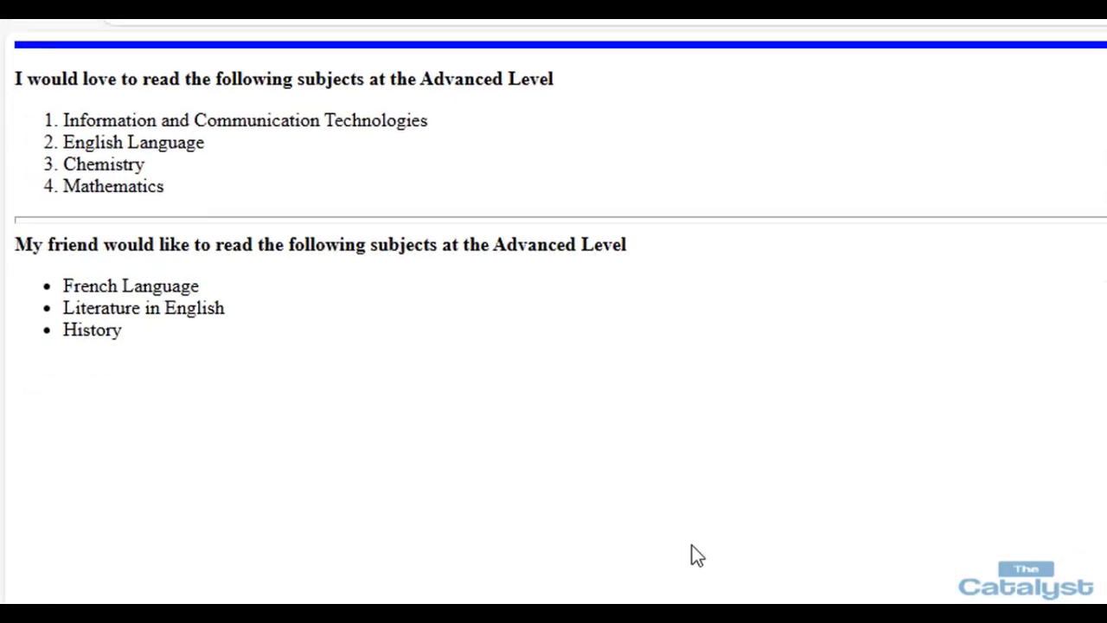
Return to the exam paper and write <hr> as the answer to the horizontal line tag question.
left_click(657, 590)
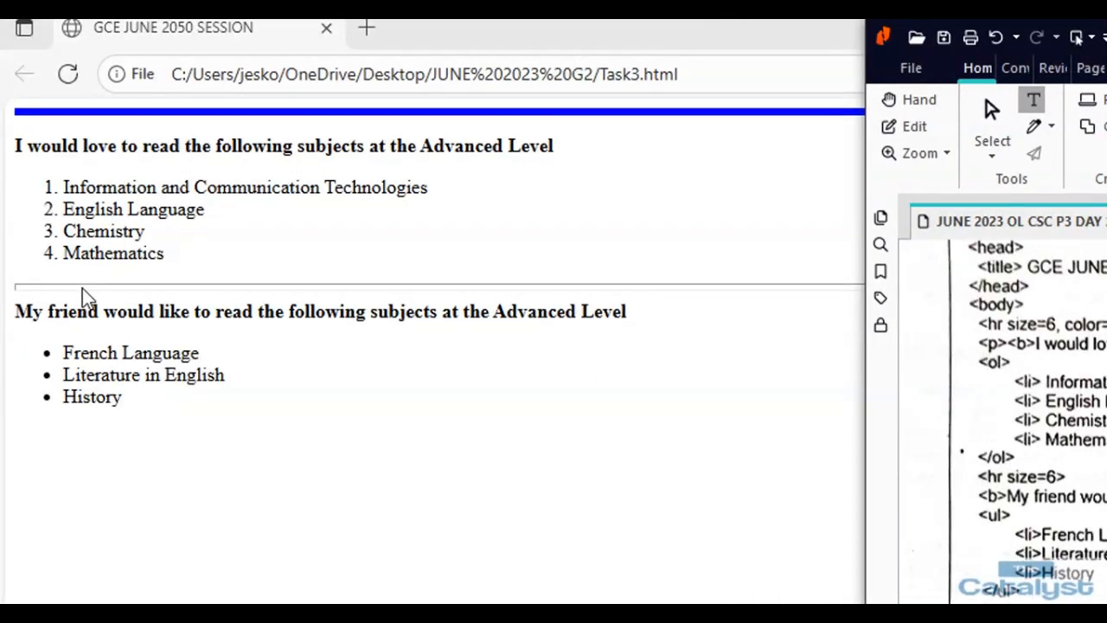
left_click(815, 489)
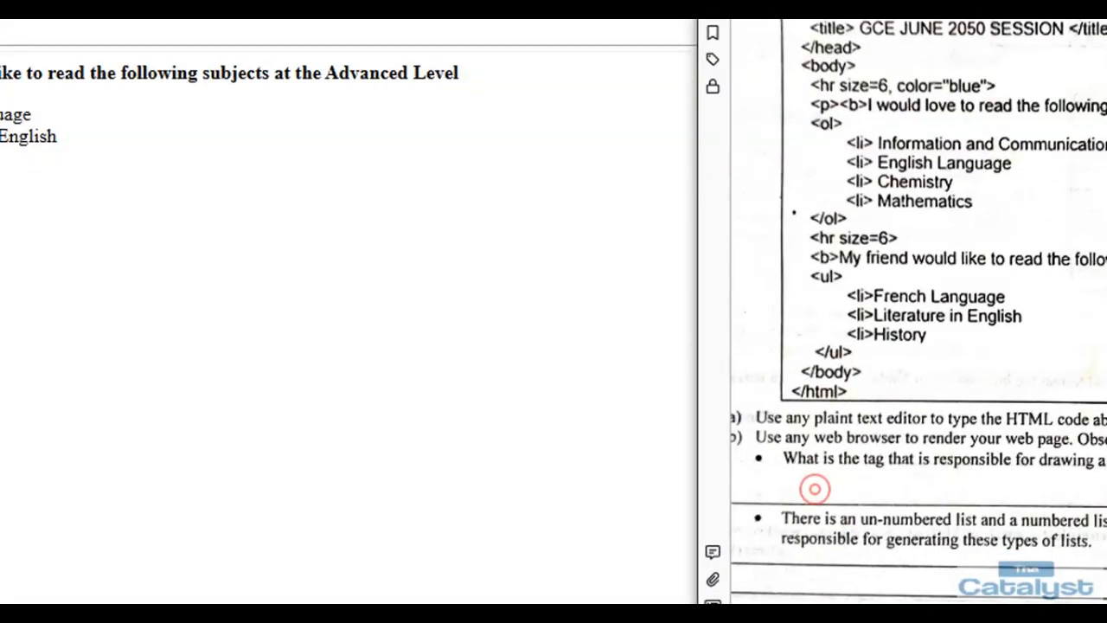
left_click(815, 488)
type("<hr")
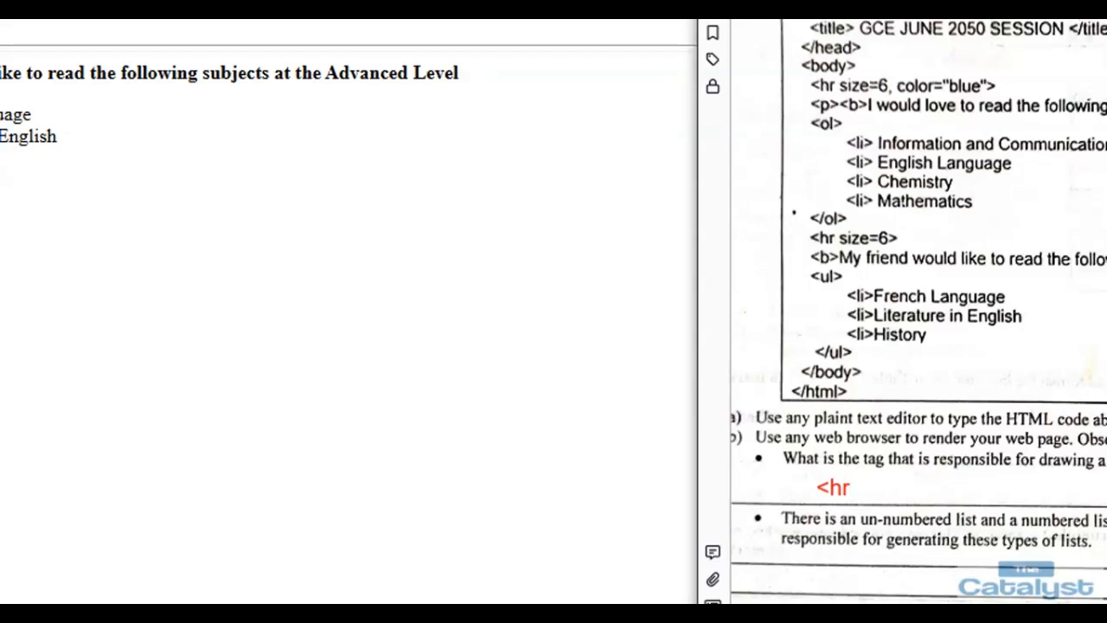
type("><")
key("BackSpace")
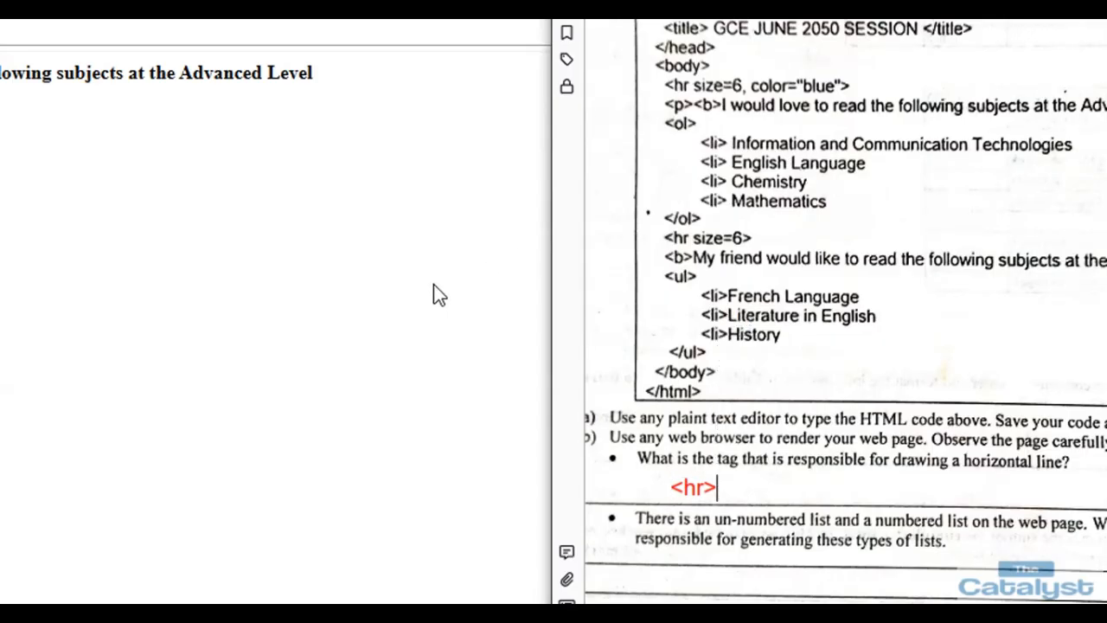
Write the tag pair <ol></ol> on the first answer line of the question about the two list types.
scroll(926, 329, "down", 2)
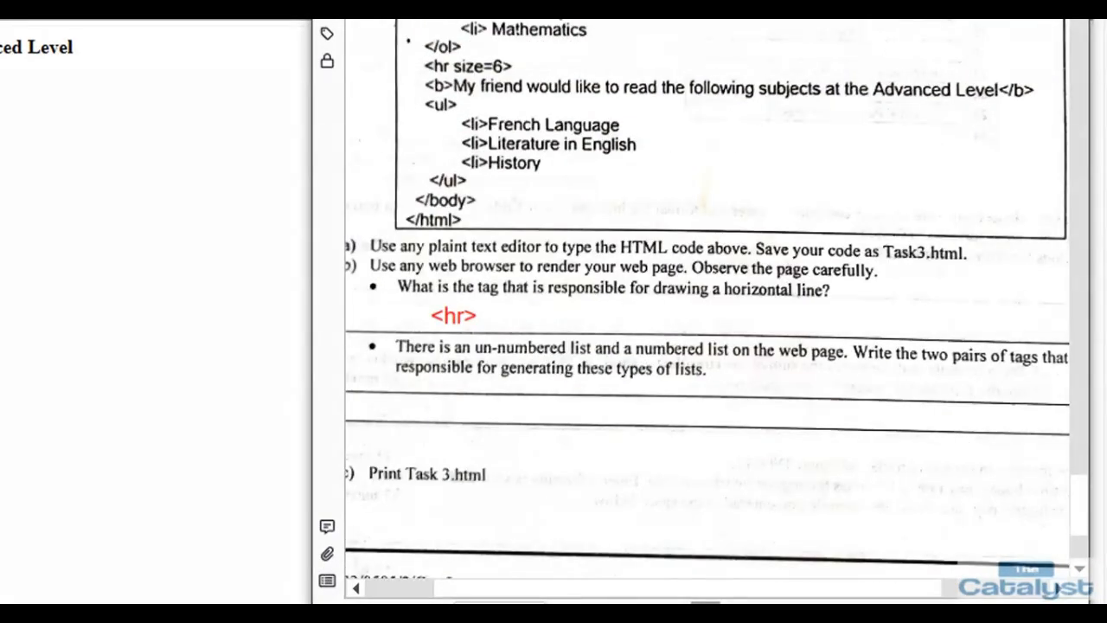
left_click(472, 319)
scroll(1055, 587, "down", 1)
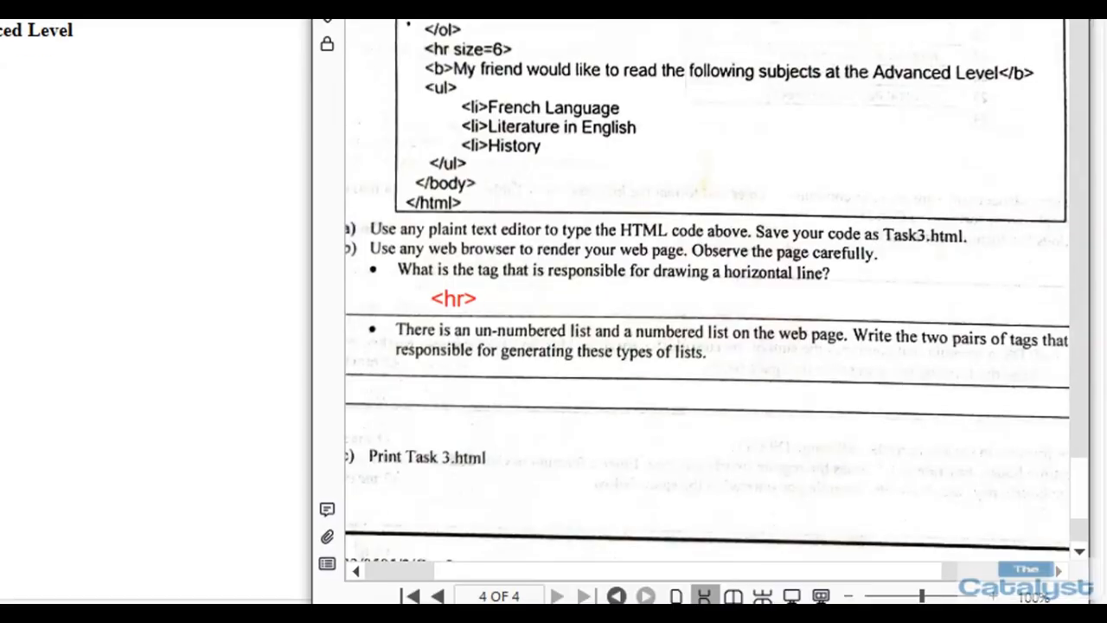
left_click(1057, 570)
left_click(1057, 570)
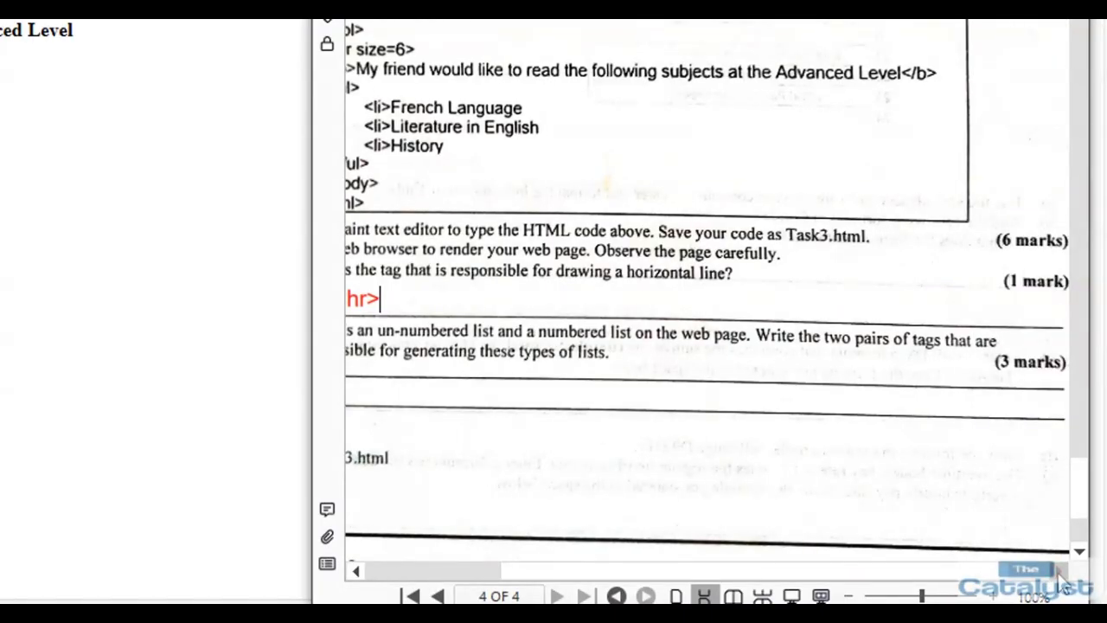
left_click_drag(585, 572, 451, 569)
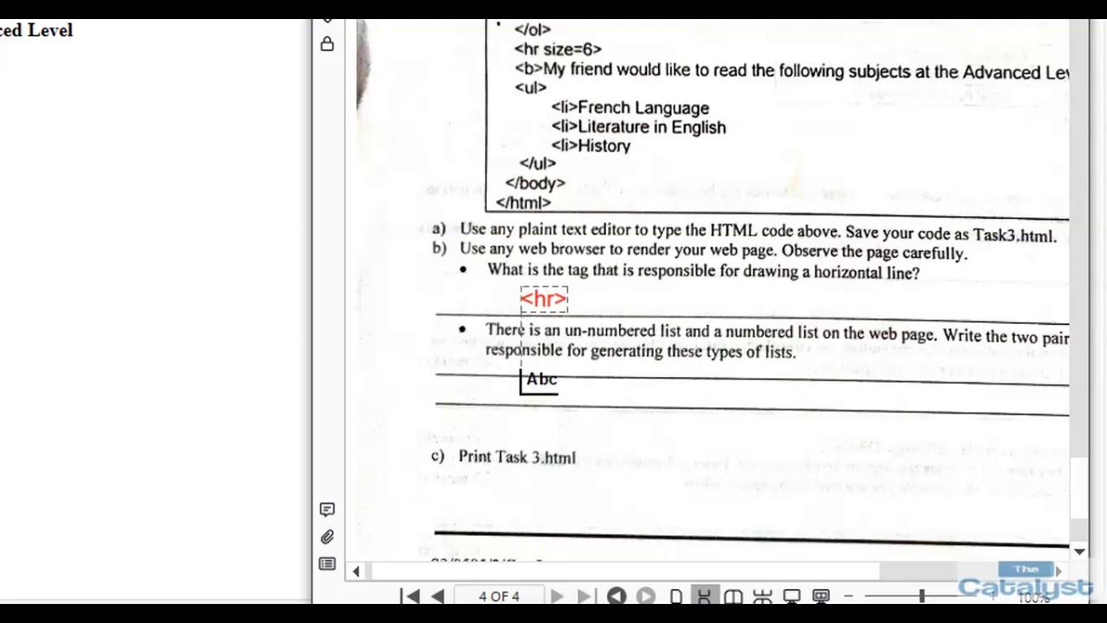
left_click(521, 374)
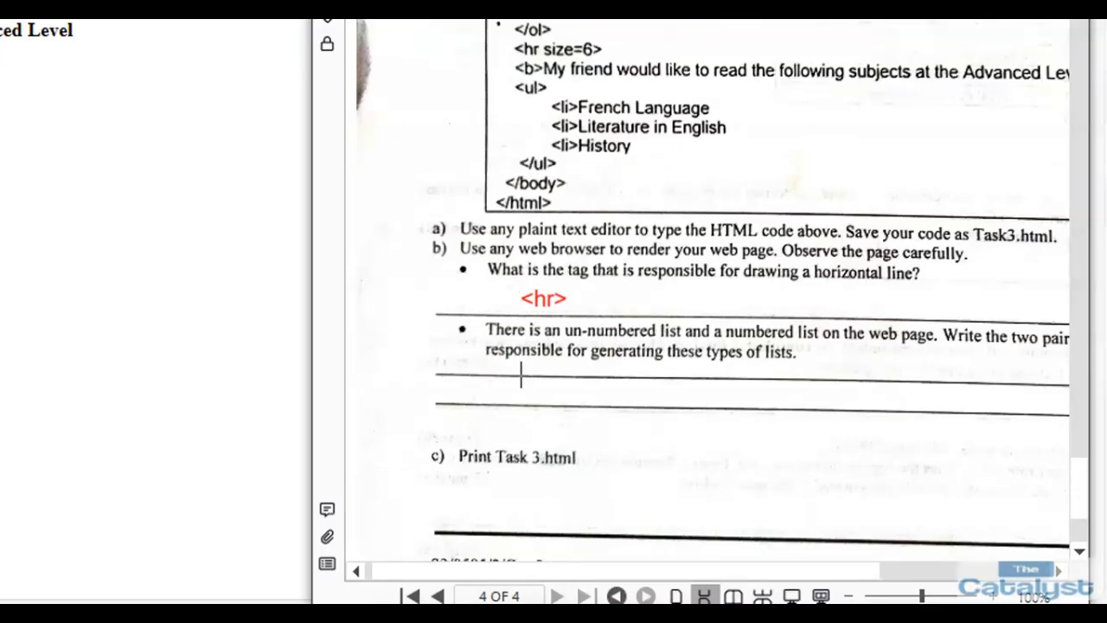
type("<ol><")
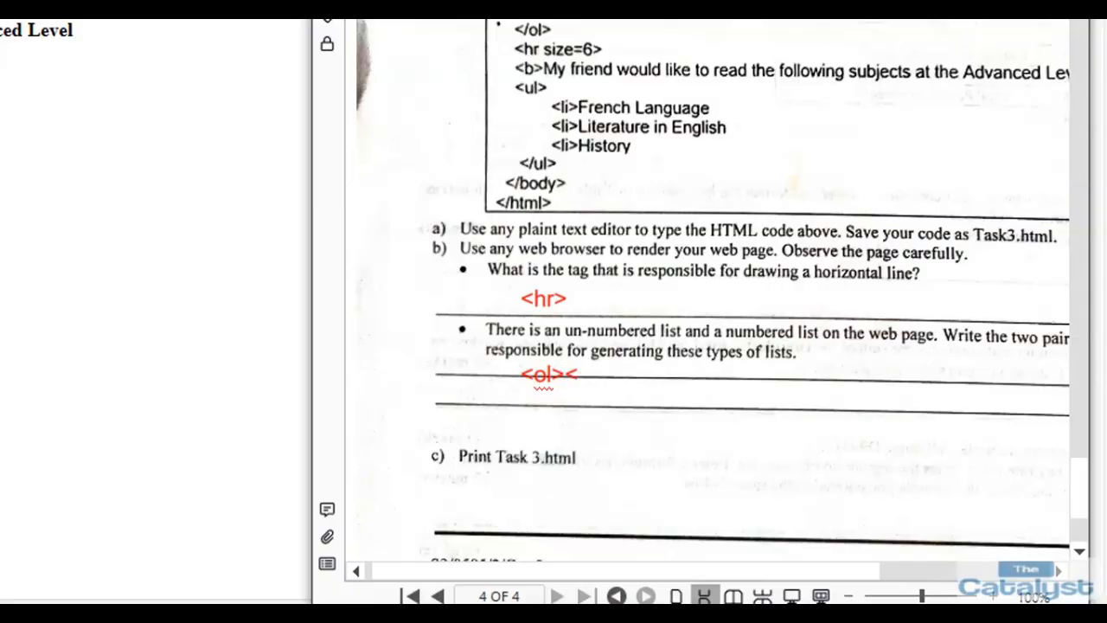
type("/ol>")
Add the tag pair <ul></ul> on the second answer line of the list question, and check the rest of Task III.
key("Return")
type("<u")
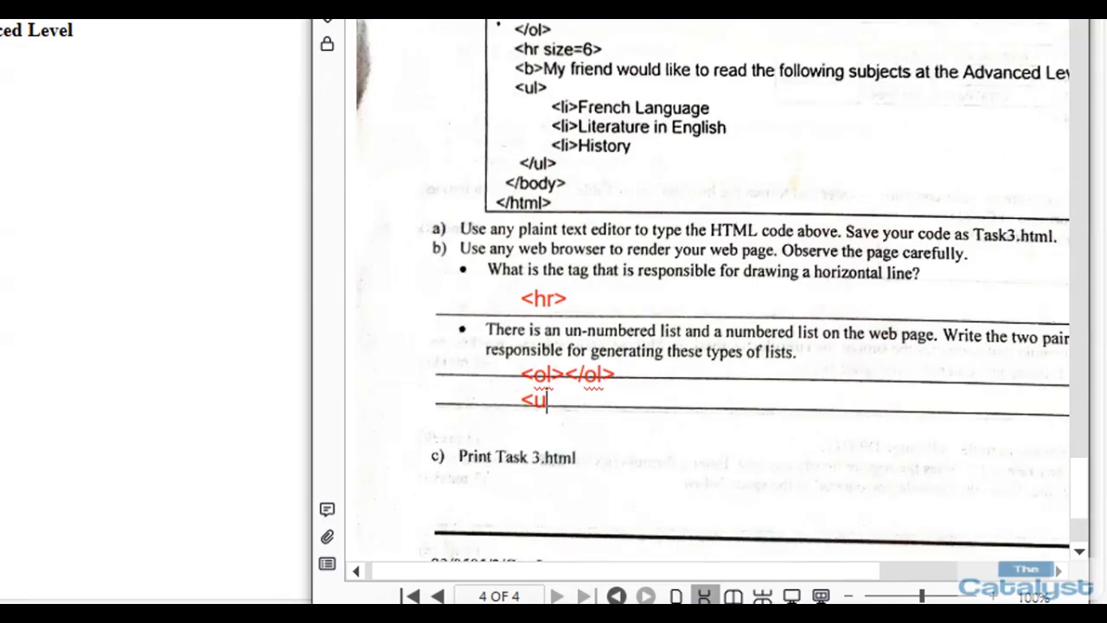
type("l></ul")
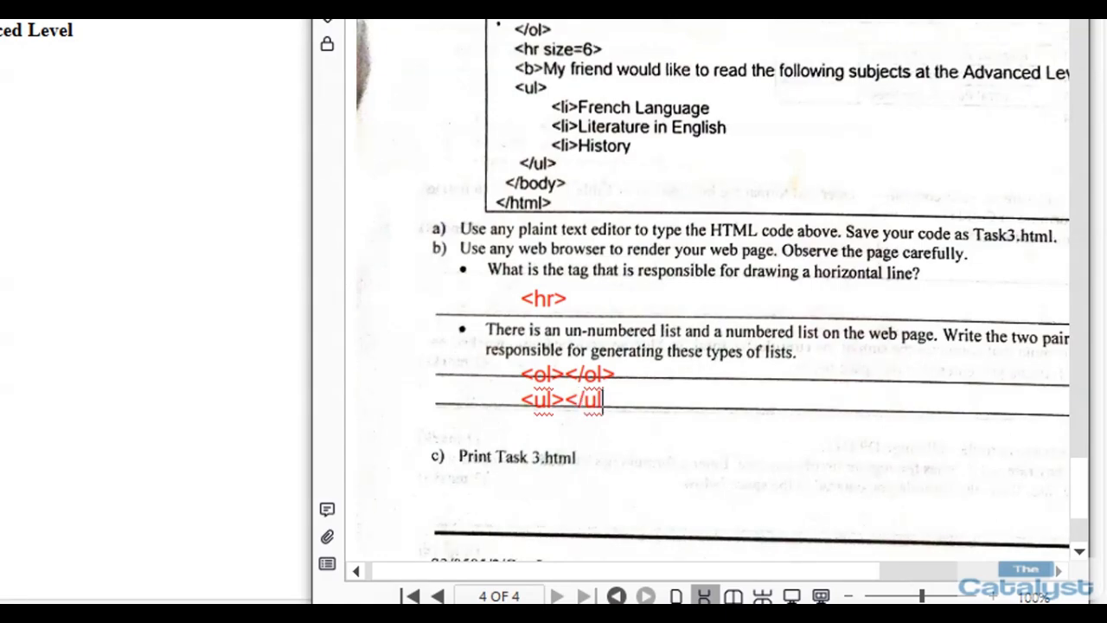
type(">")
scroll(617, 104, "up", 1)
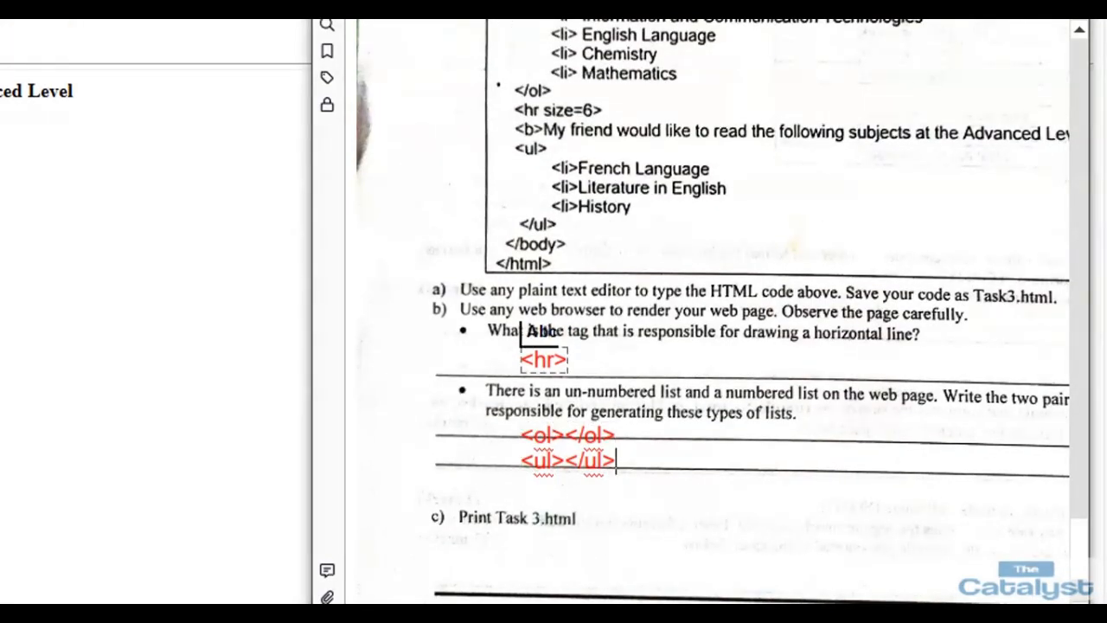
scroll(752, 311, "down", 3)
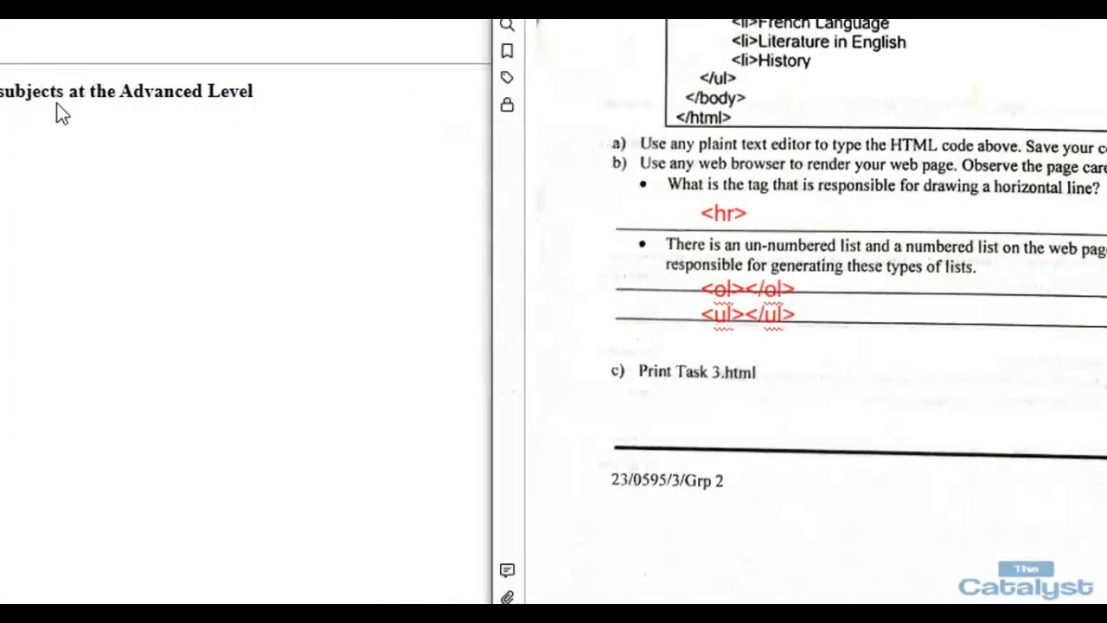